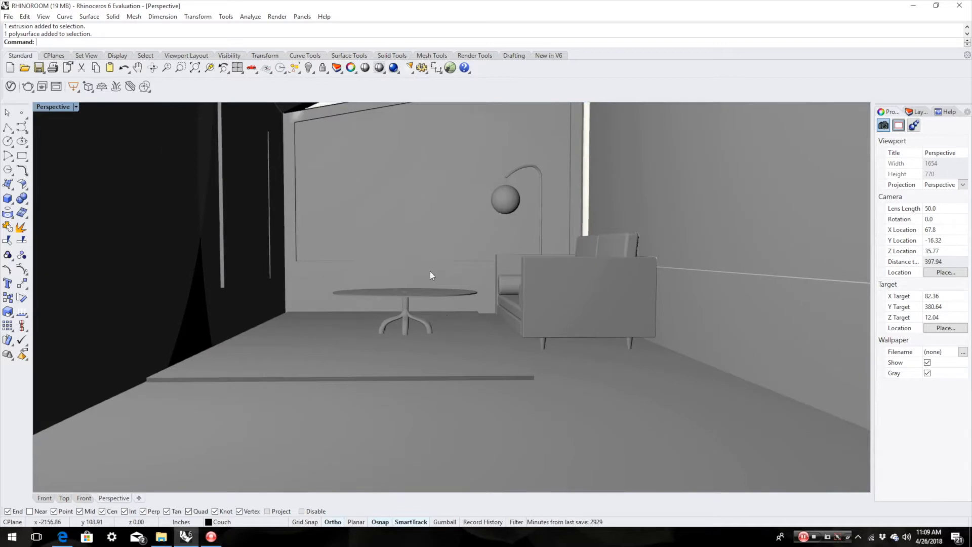
Inspect the room's wall window, the couch and its legs, and the round table from several angles
right_click_drag(365, 327, 362, 328)
left_click(238, 247)
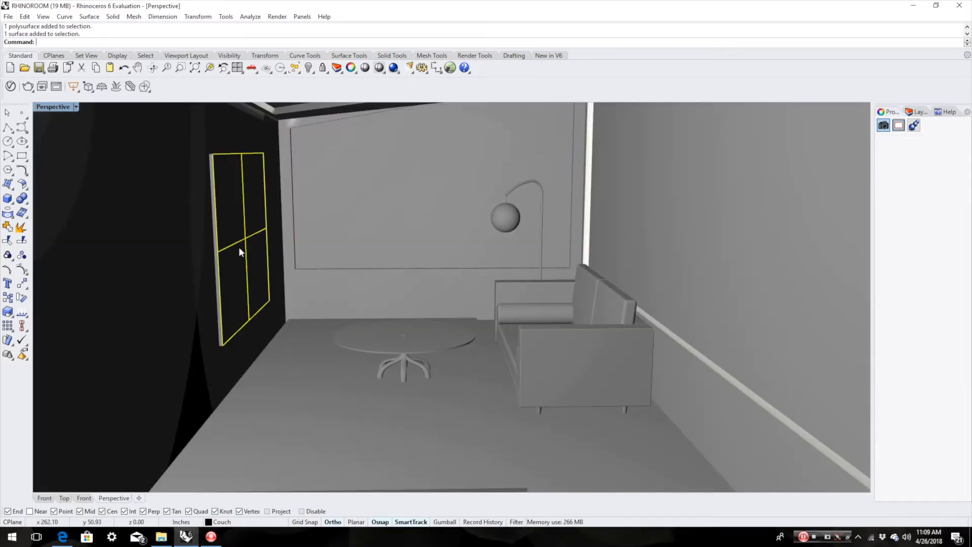
key("Escape")
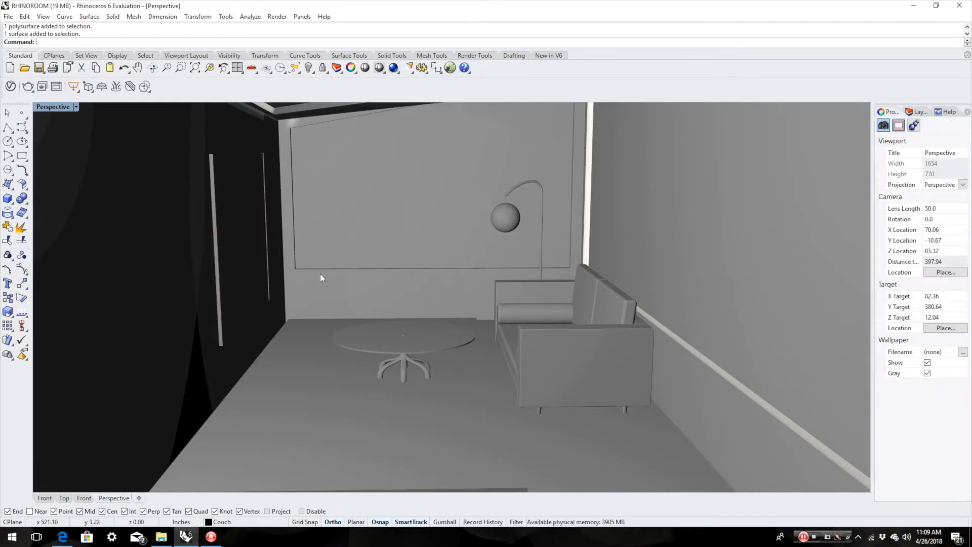
left_click(247, 293)
key("Escape")
left_click(559, 387)
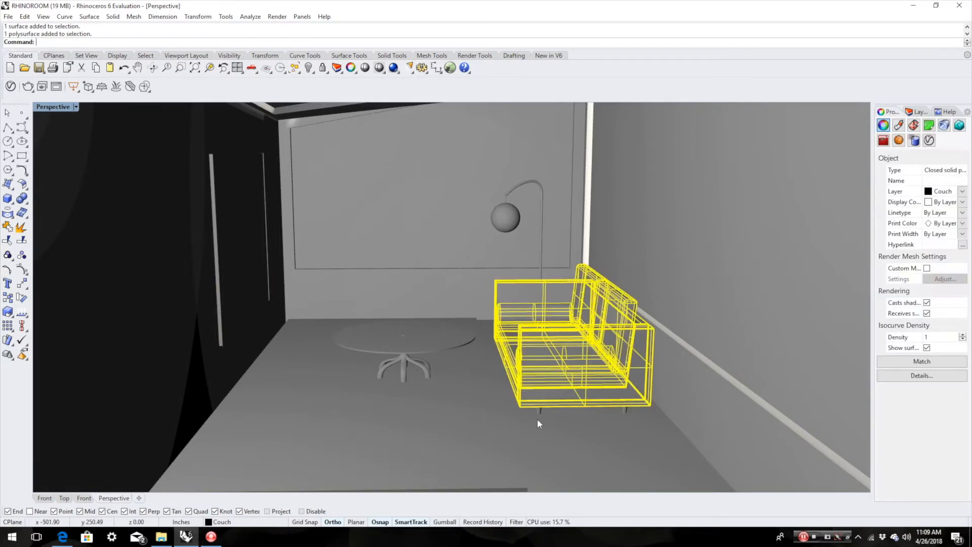
scroll(537, 409, "up", 6)
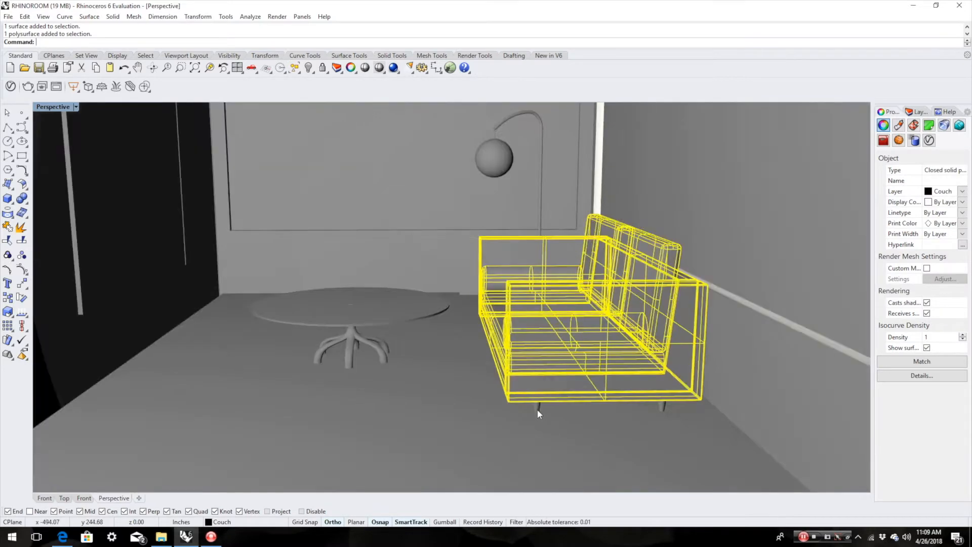
key("Escape")
right_click_drag(543, 409, 533, 322)
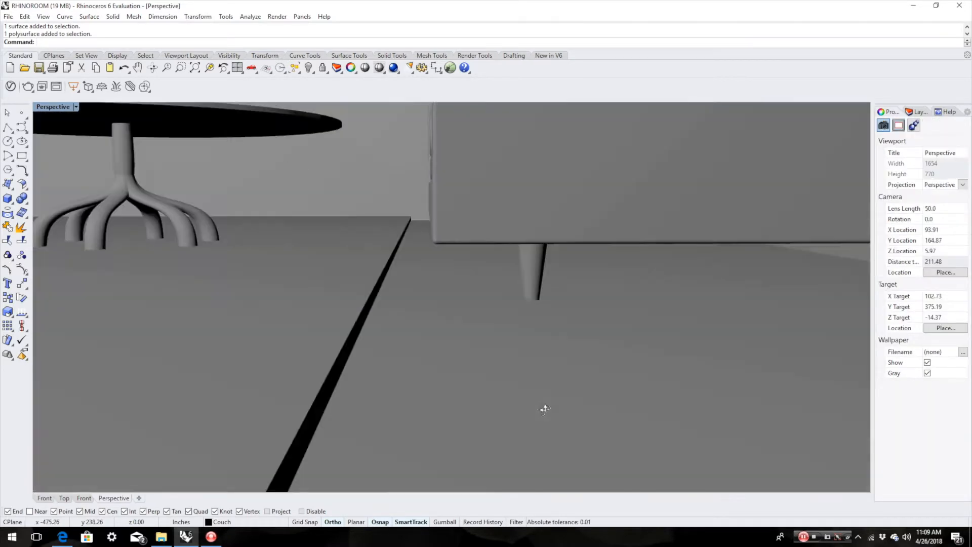
left_click(531, 284)
left_click(526, 219)
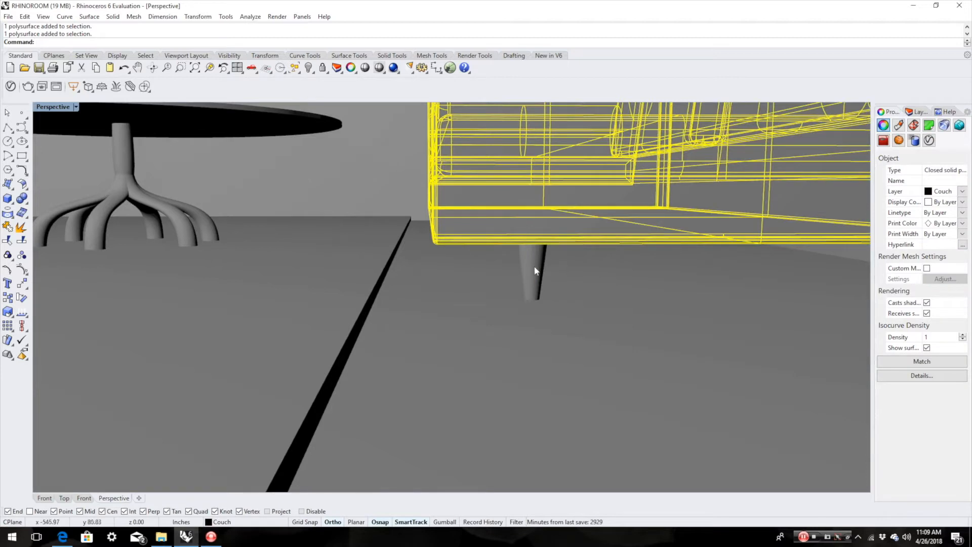
scroll(536, 271, "down", 5)
left_click(287, 220)
key("Escape")
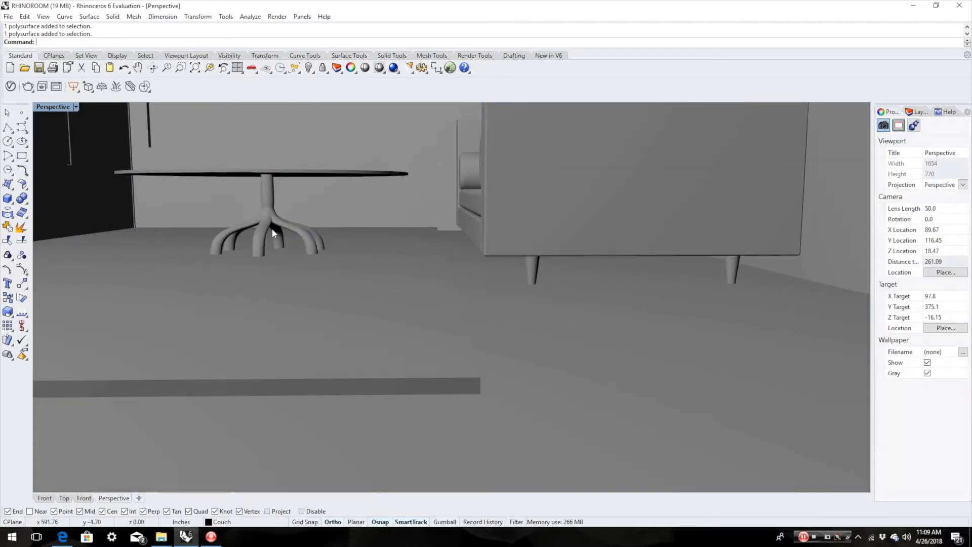
right_click_drag(283, 225, 182, 267)
scroll(382, 272, "down", 3)
right_click_drag(360, 284, 373, 297)
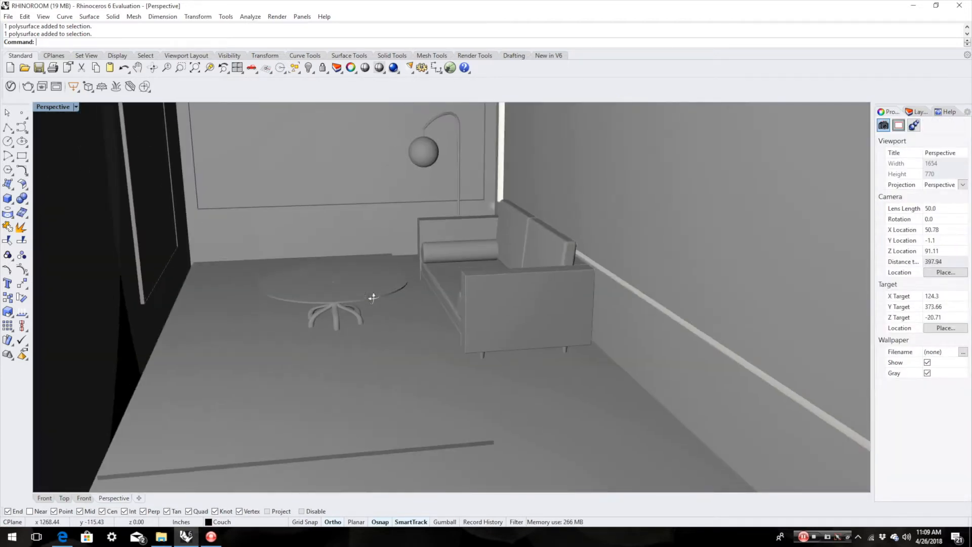
Examine the couch's place in the room and the building's open end from outside
left_click(507, 296)
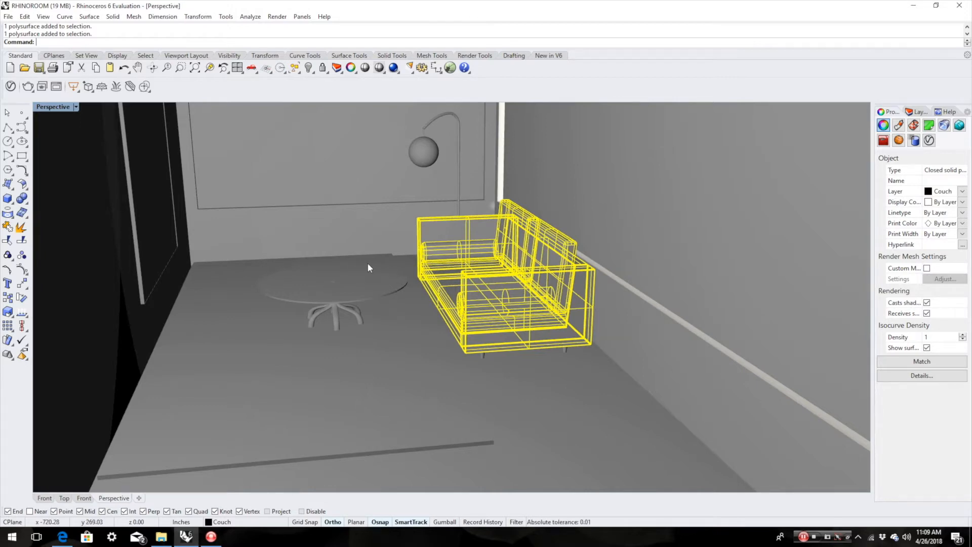
scroll(387, 274, "down", 10)
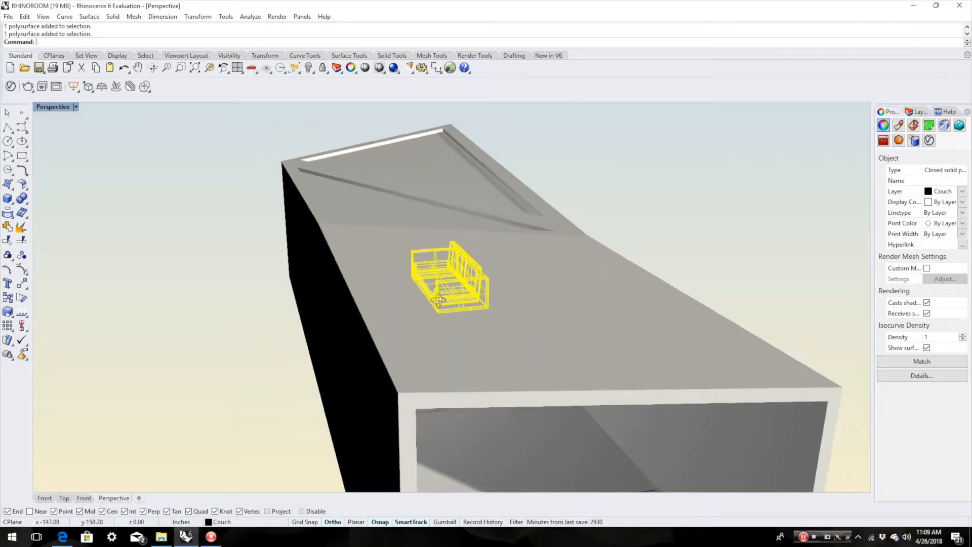
right_click_drag(439, 300, 405, 271)
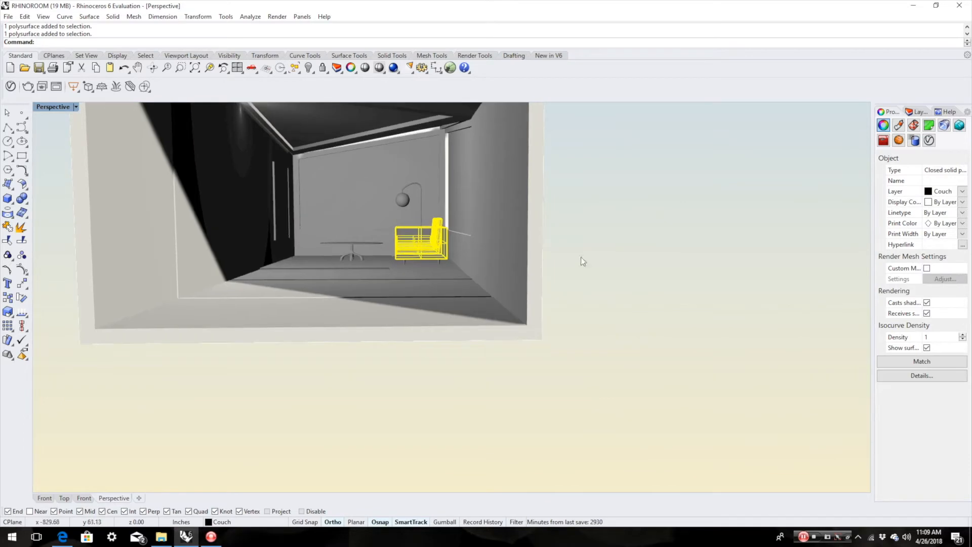
right_click_drag(370, 235, 622, 278)
left_click(711, 290)
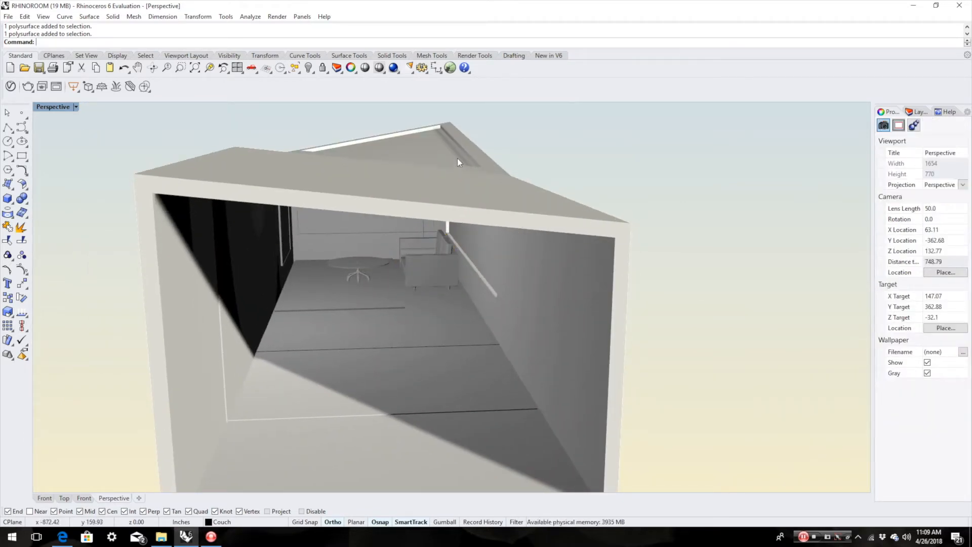
right_click_drag(597, 227, 615, 197)
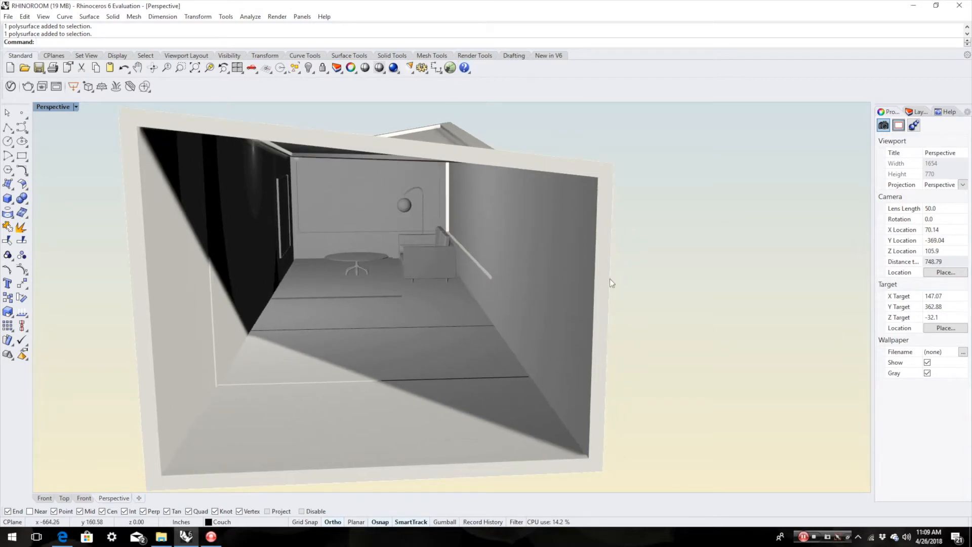
Review the viewport display modes and the document's render backdrop and lighting settings without changing them
left_click(75, 107)
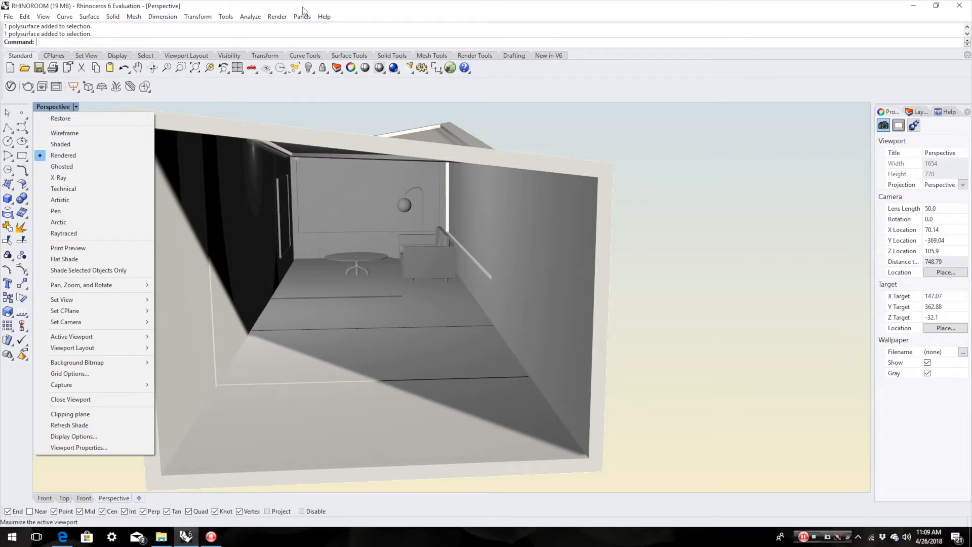
left_click(269, 18)
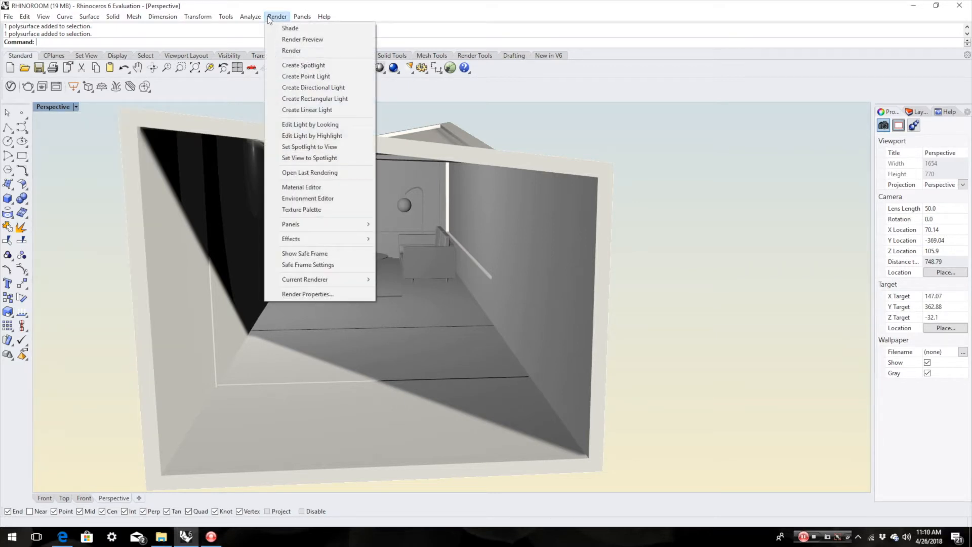
left_click(315, 294)
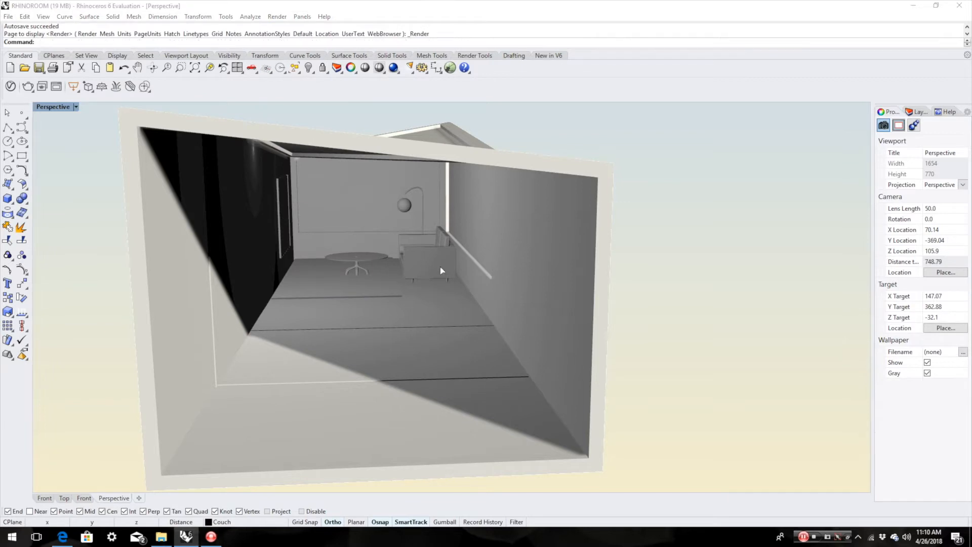
scroll(523, 269, "down", 4)
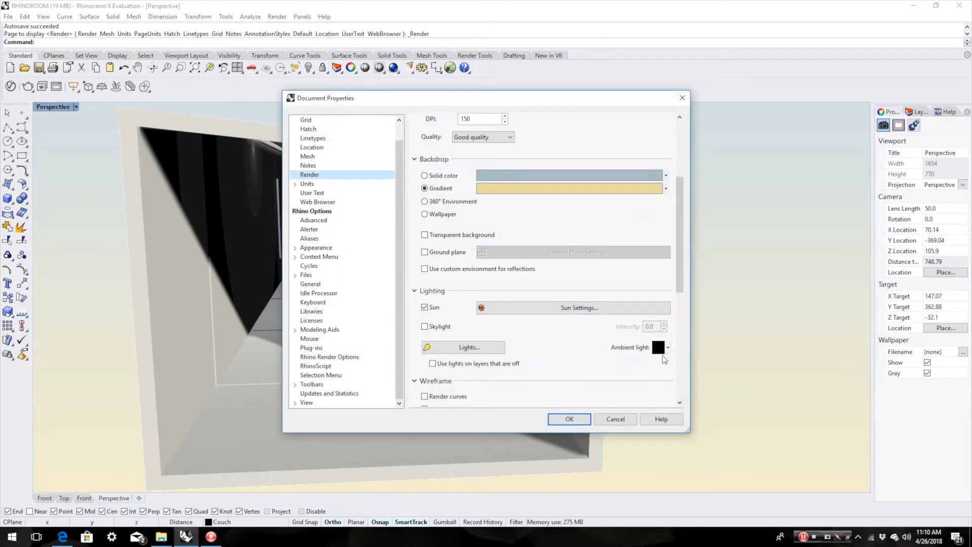
left_click(625, 420)
Return the view to the room's interior and open the material editor
right_click_drag(570, 303, 571, 309)
scroll(567, 299, "up", 5)
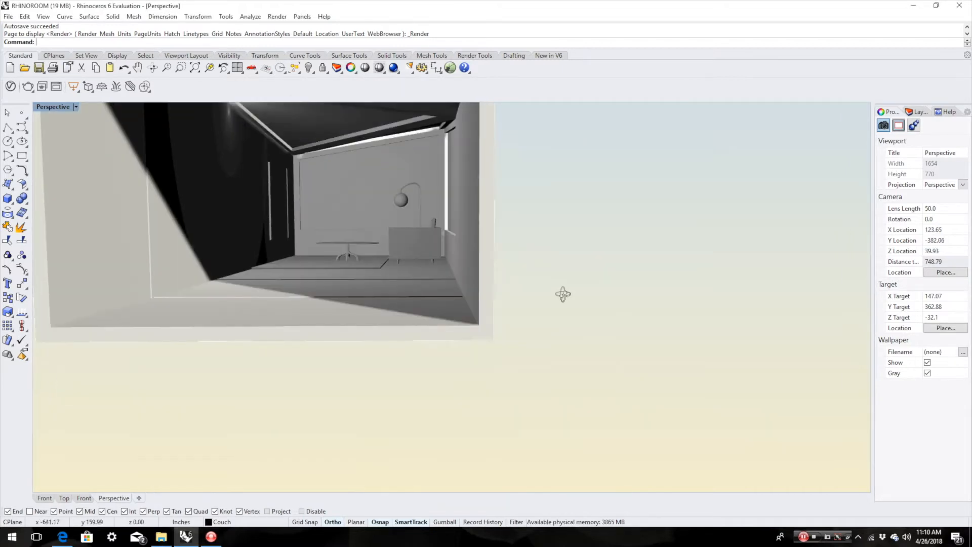
scroll(435, 238, "up", 2)
right_click_drag(435, 238, 470, 267)
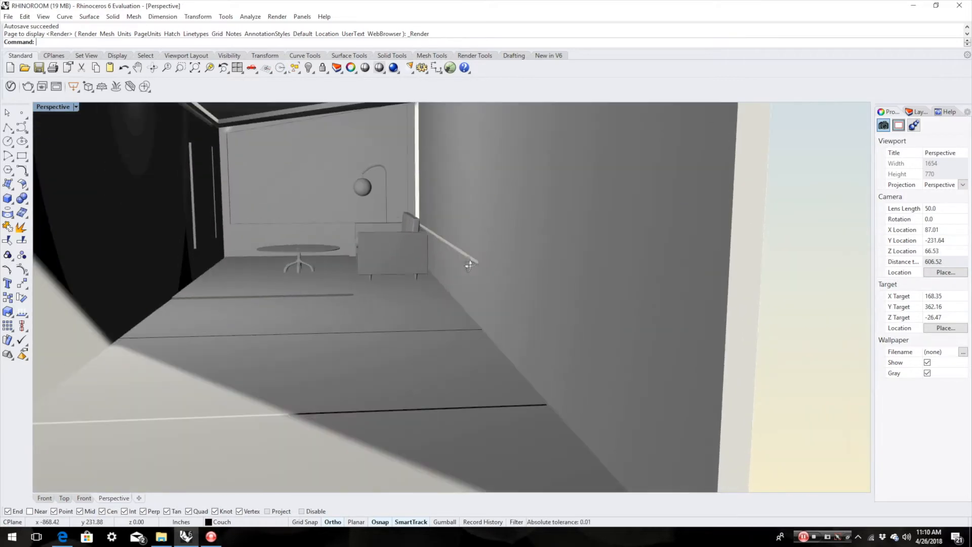
left_click(474, 57)
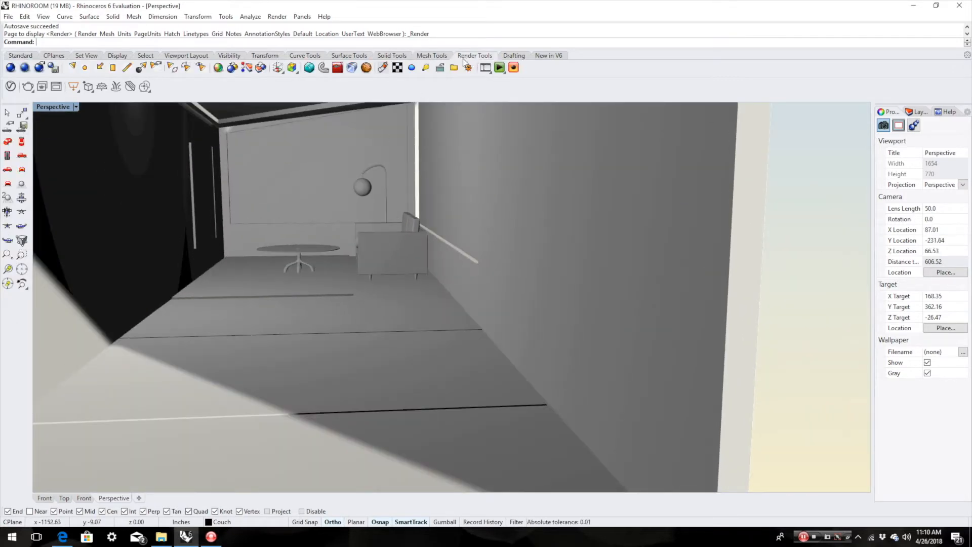
left_click(382, 68)
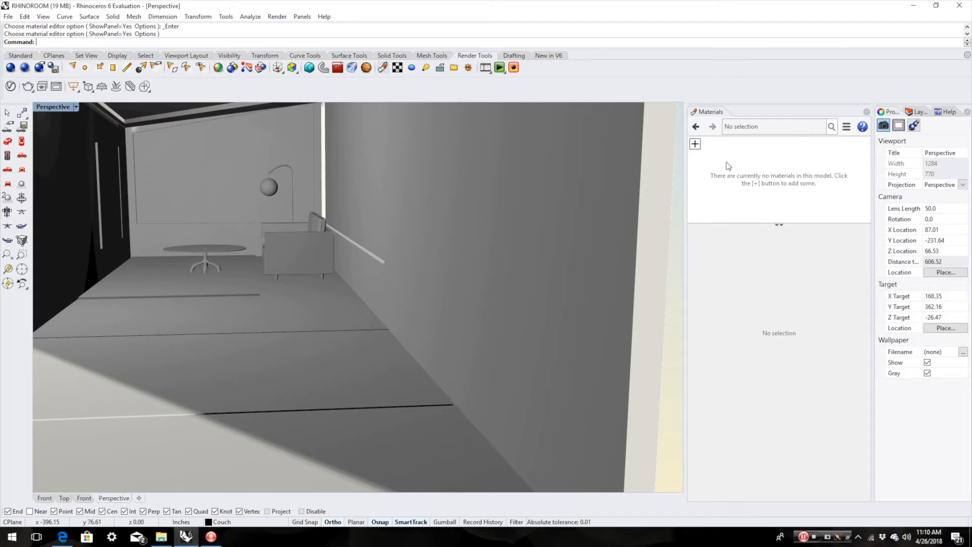
Start importing a material from the material library and open its Glass folder
left_click(696, 145)
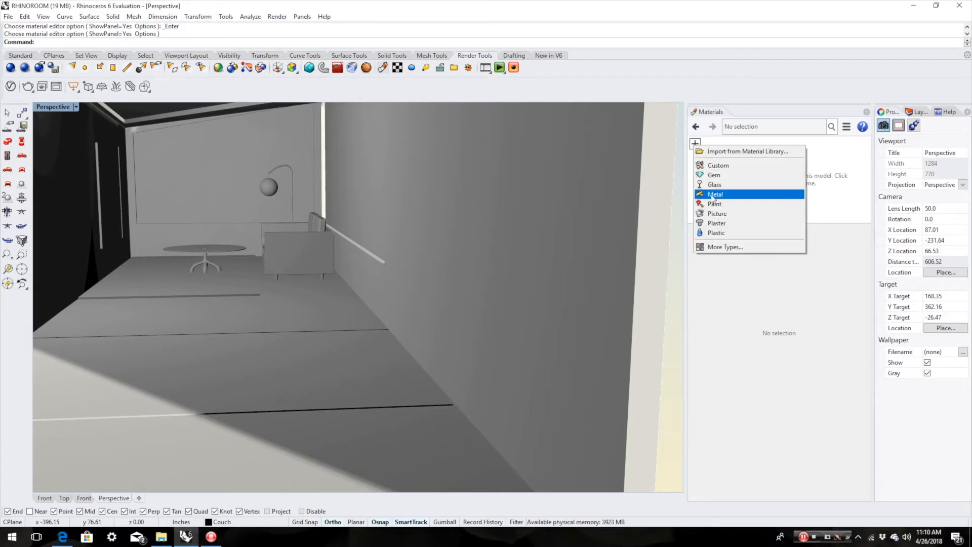
left_click(719, 152)
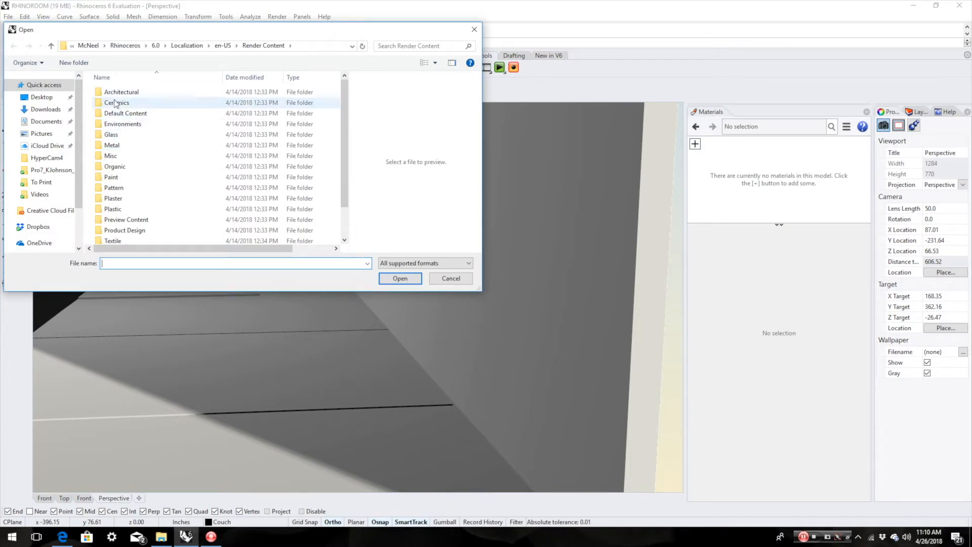
scroll(119, 121, "down", 1)
scroll(122, 152, "up", 1)
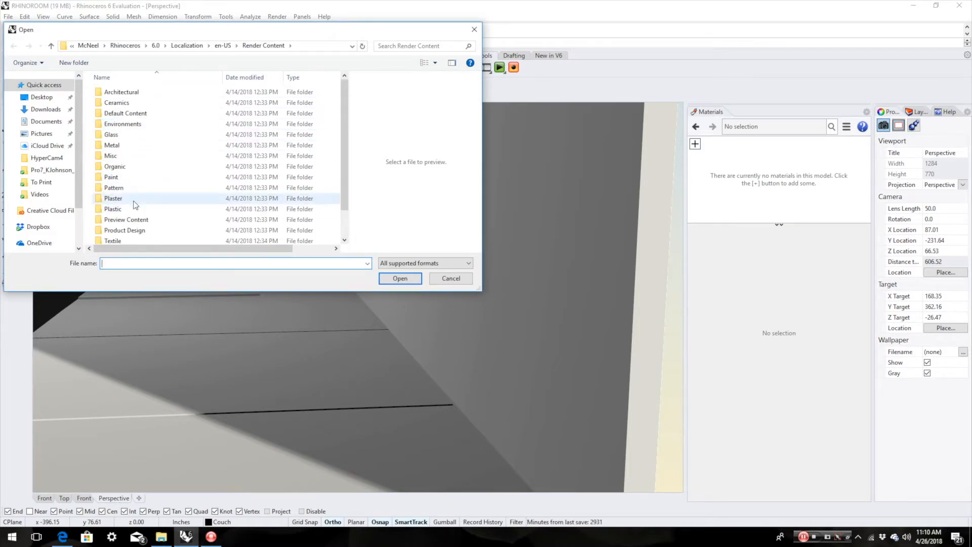
left_click(106, 135)
double_click(108, 137)
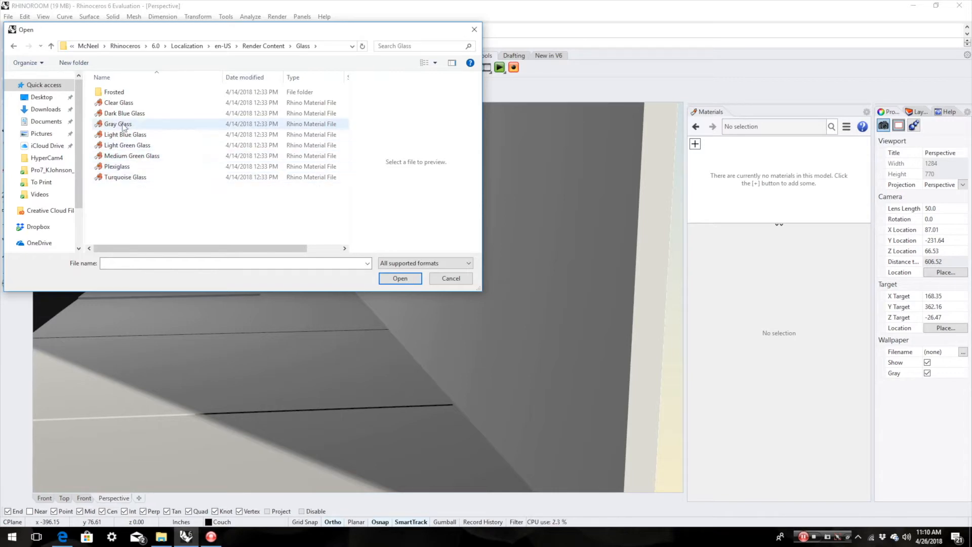
Look through the glass materials in the Frosted subfolder and return to the Glass folder
double_click(125, 92)
left_click(126, 92)
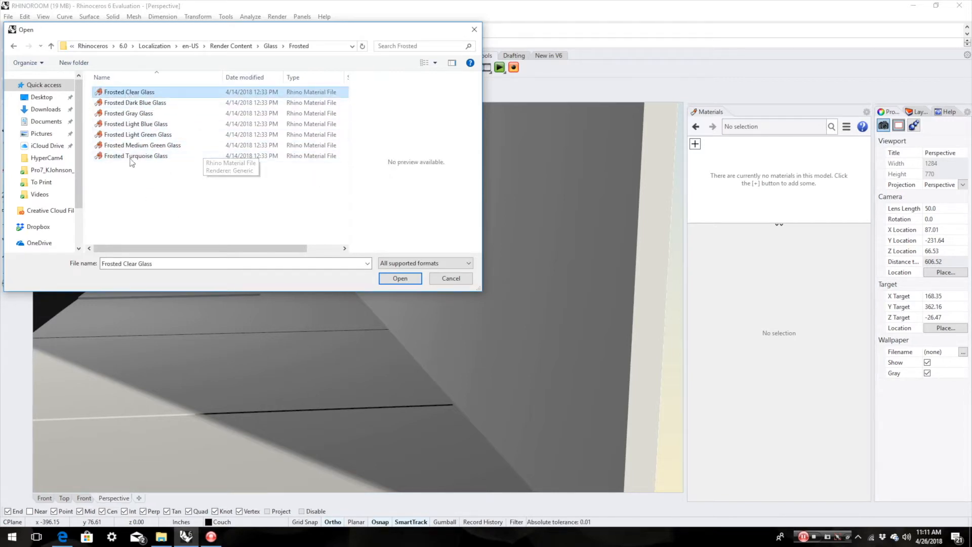
left_click(153, 183)
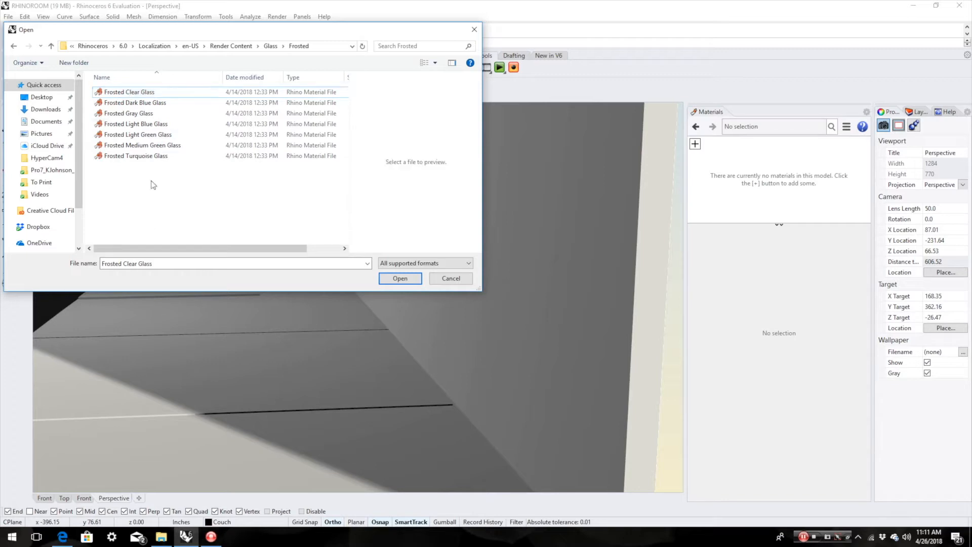
left_click(15, 48)
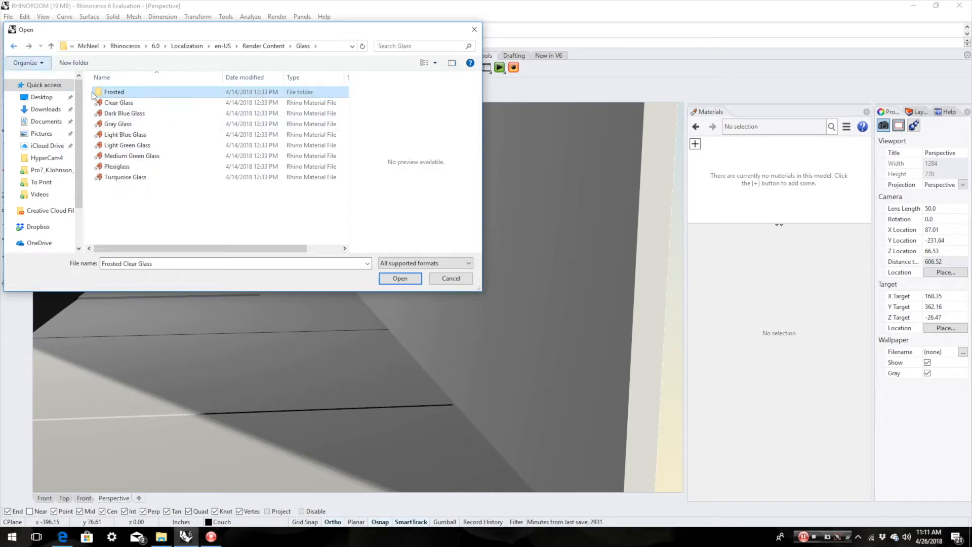
Import the Clear Glass material and review its index of refraction presets
left_click(125, 104)
double_click(125, 103)
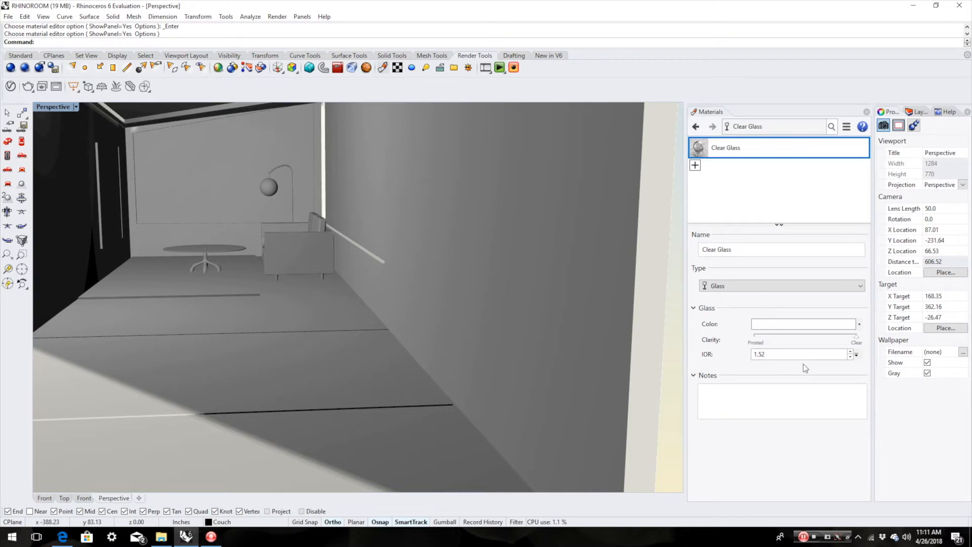
left_click(856, 356)
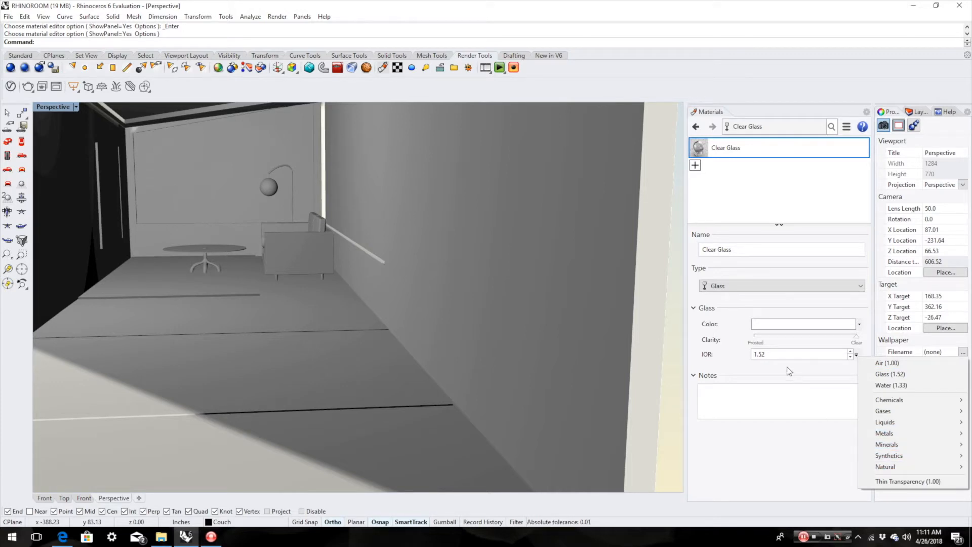
left_click(855, 355)
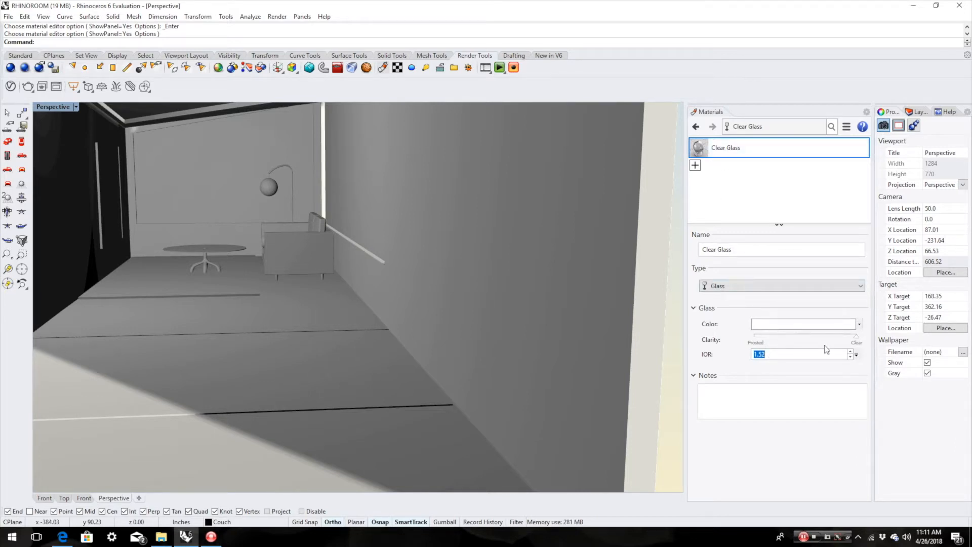
Assign the Clear Glass material to the room's wall windows and roof windows, and check them from inside
left_click_drag(697, 152, 271, 184)
right_click_drag(271, 184, 276, 223)
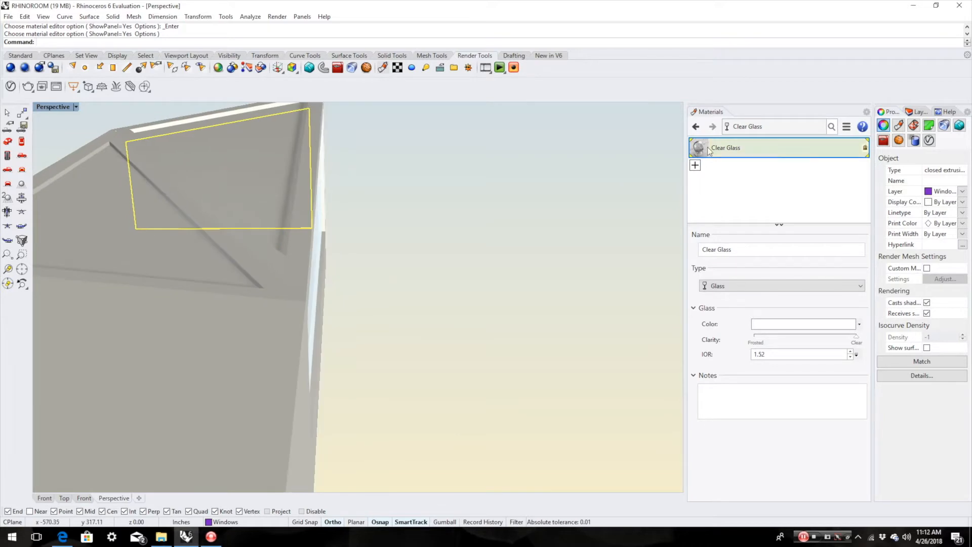
left_click_drag(708, 147, 261, 153)
left_click_drag(715, 151, 133, 224)
right_click_drag(504, 391, 525, 375)
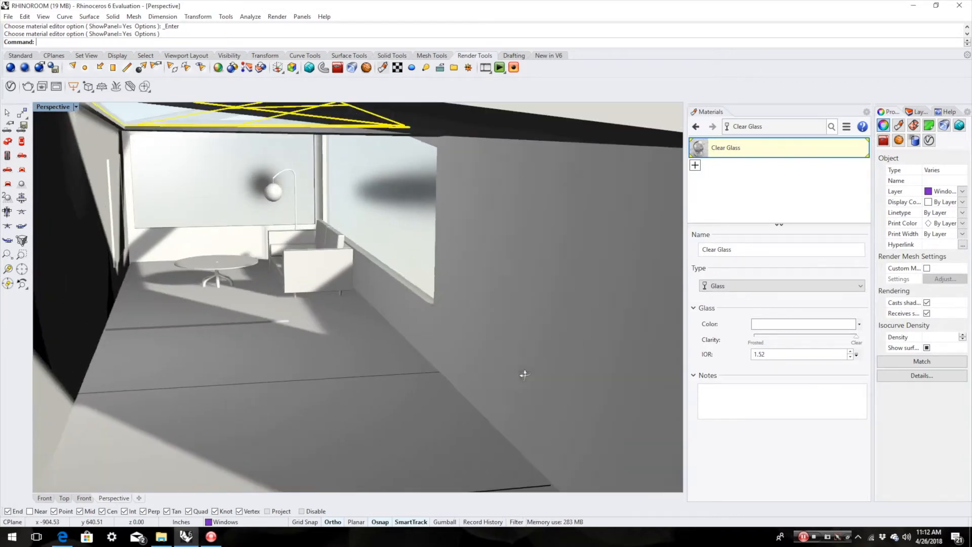
right_click_drag(403, 277, 427, 241)
right_click_drag(258, 118, 402, 272)
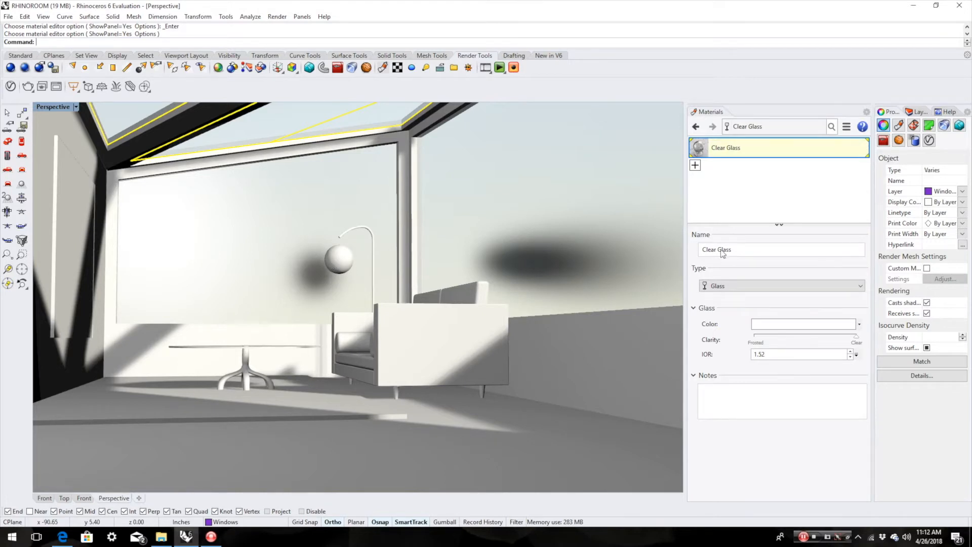
Import the Frosted Turquoise Glass material from the Frosted subfolder of the material library's Glass folder
left_click(778, 225)
left_click(695, 165)
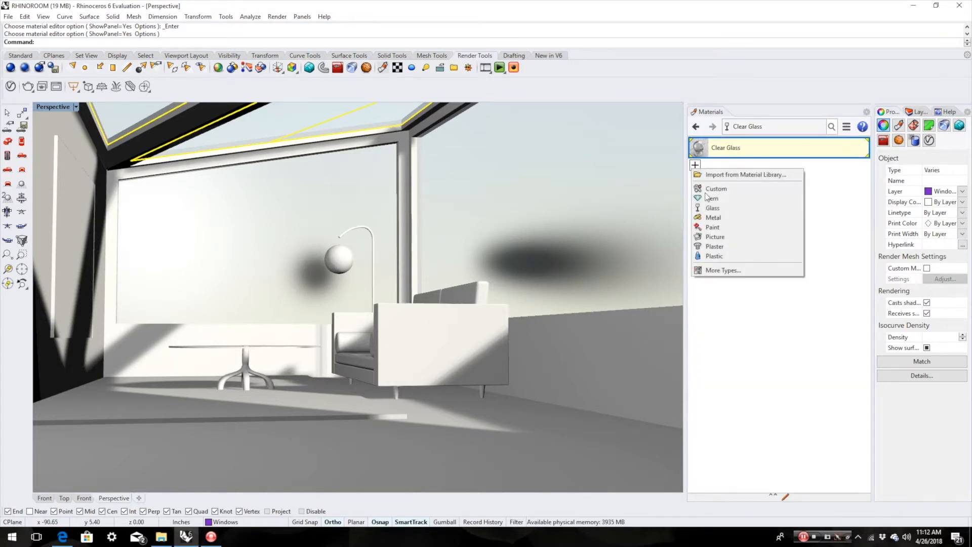
left_click(731, 176)
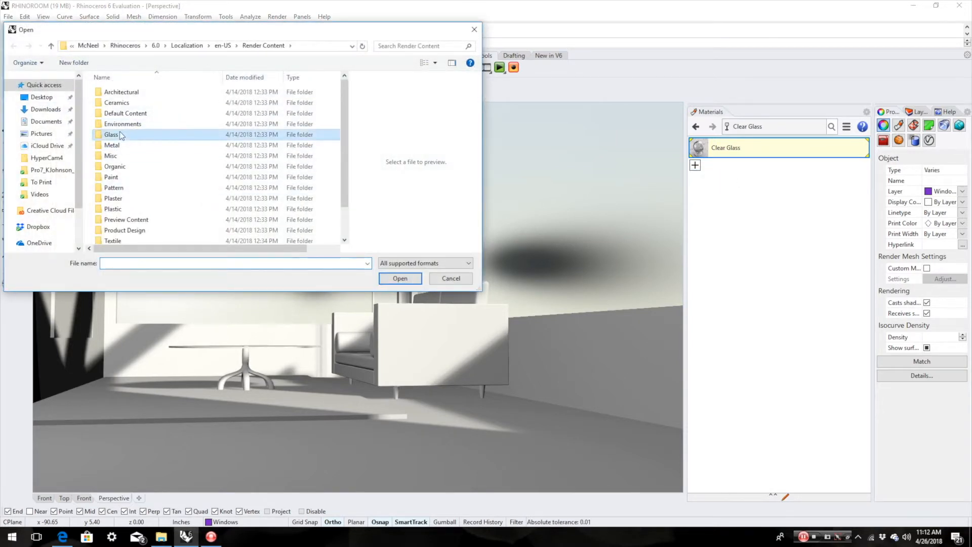
double_click(112, 134)
double_click(122, 92)
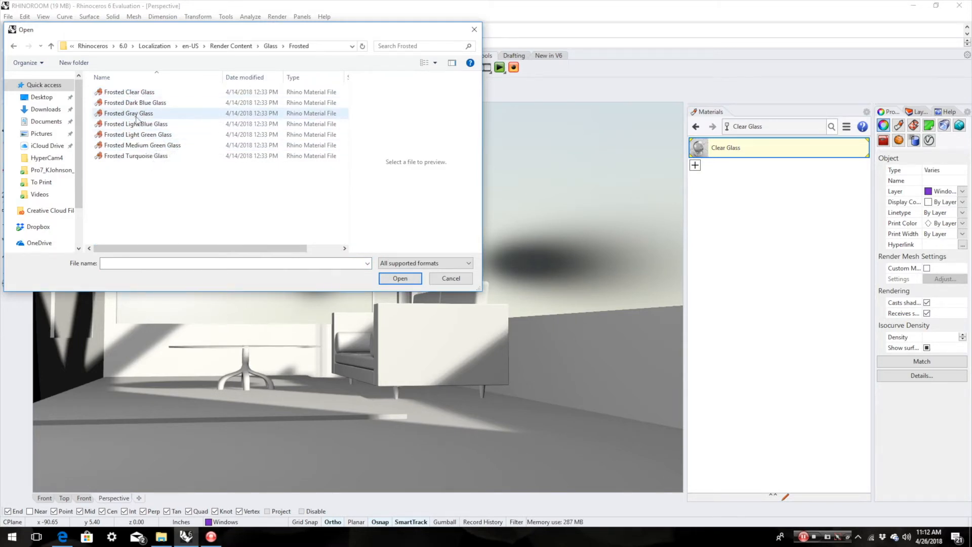
left_click(128, 158)
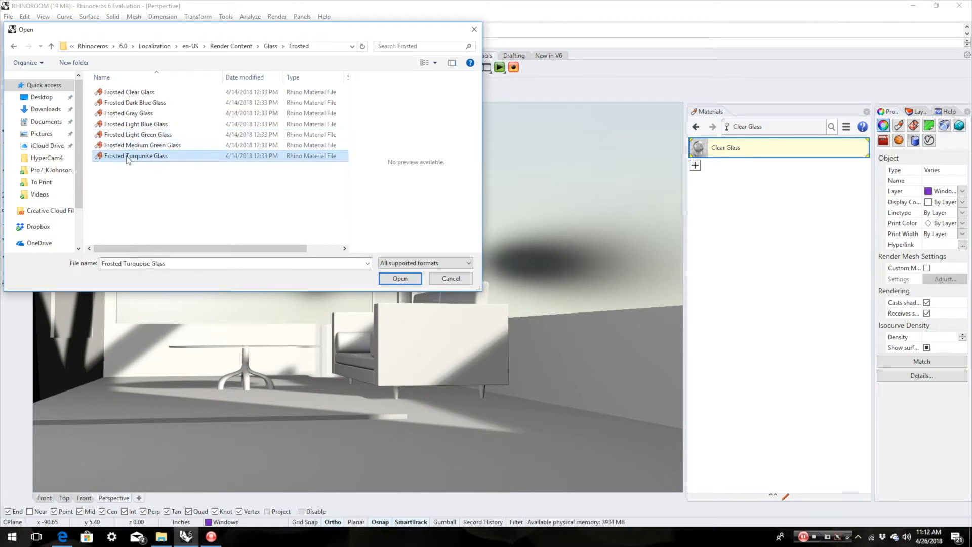
left_click(400, 278)
Assign the Frosted Turquoise Glass material to the round table's top
right_click_drag(306, 321, 301, 326)
left_click_drag(721, 172, 270, 387)
right_click_drag(324, 420, 545, 365)
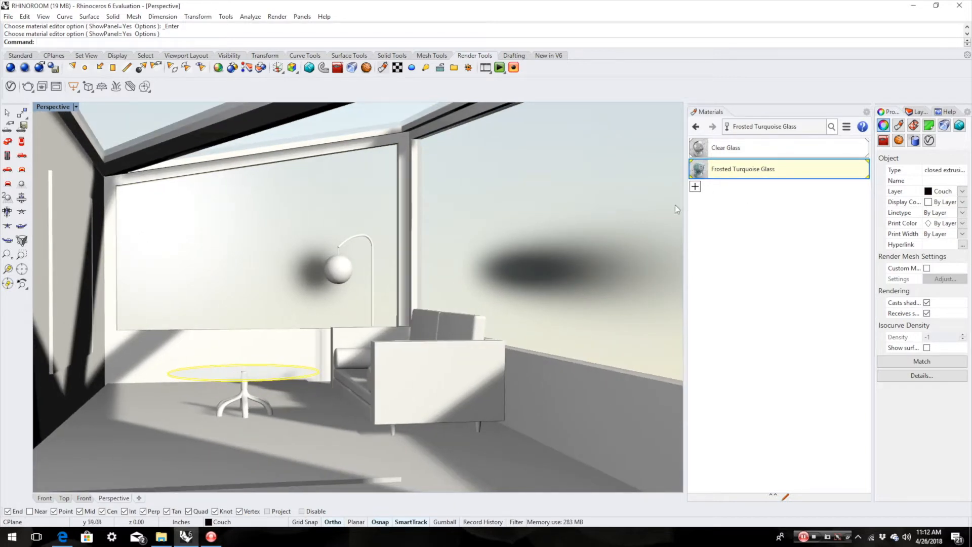
Create a new Custom material and set its transparency to 99%
left_click(695, 187)
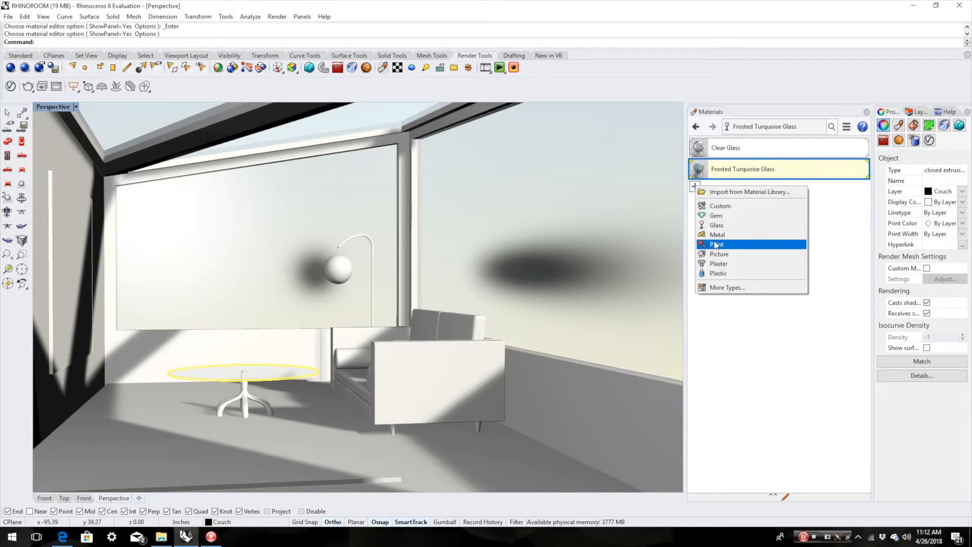
left_click(724, 208)
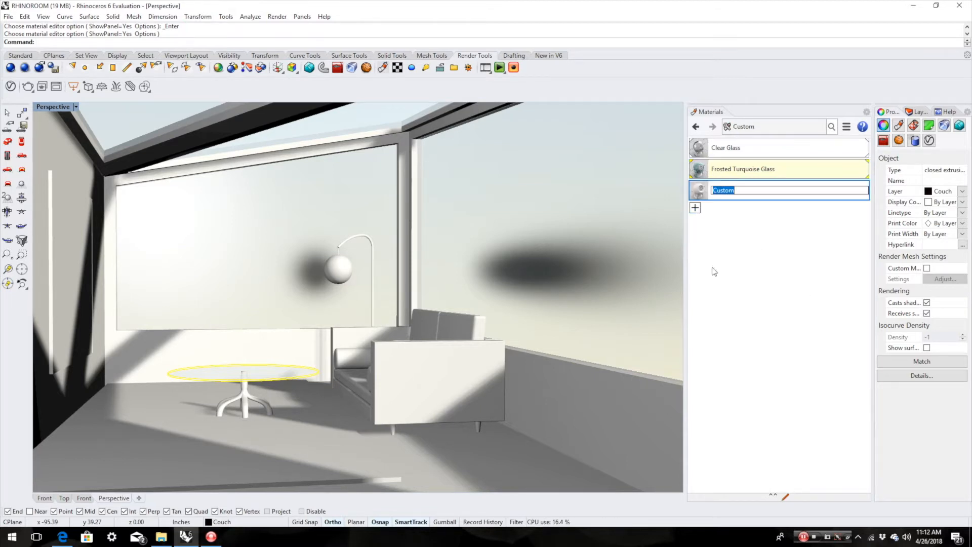
left_click(773, 496)
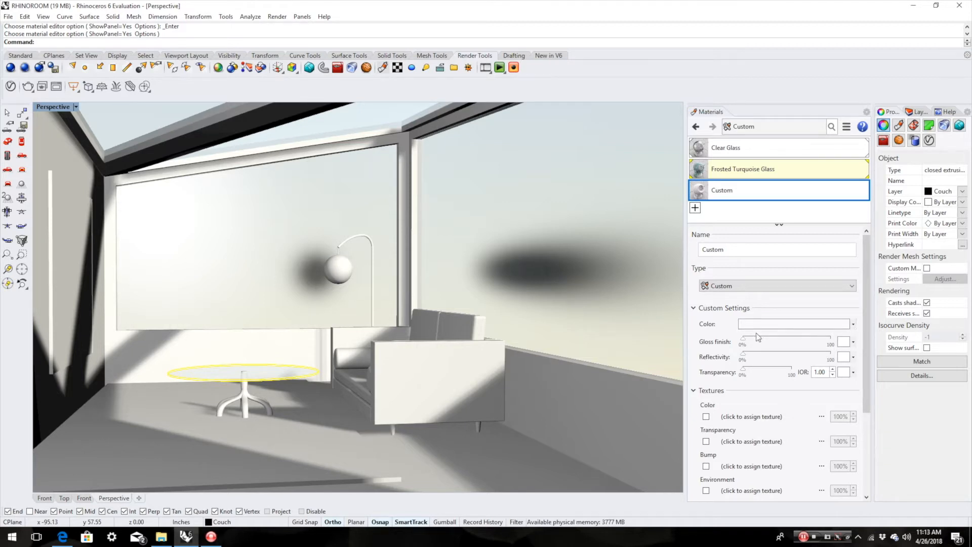
left_click(760, 370)
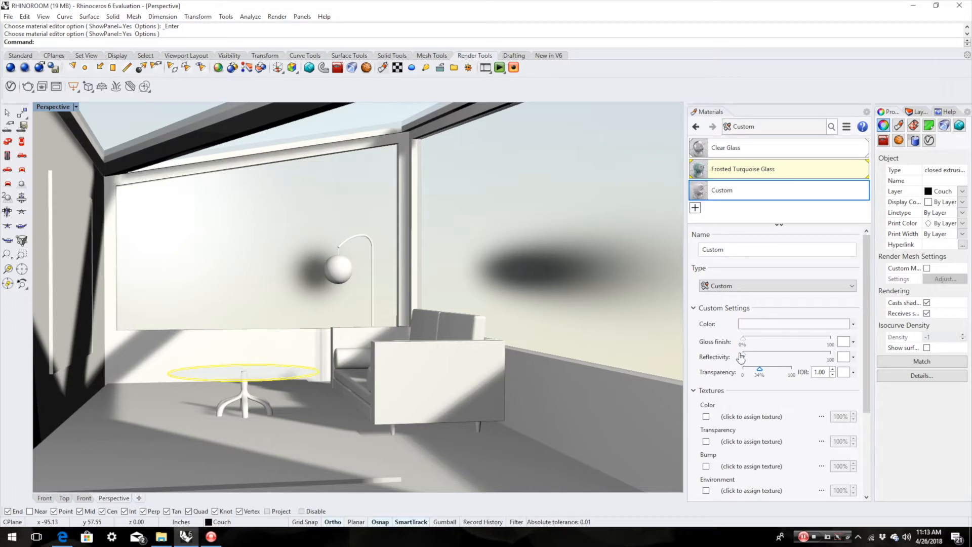
left_click_drag(760, 370, 795, 376)
Set the Custom material's IOR to 1.50, its reflectivity to 22% and its gloss finish to about 12%
left_click(833, 370)
left_click(833, 369)
left_click(832, 369)
left_click(833, 370)
double_click(820, 372)
type("1")
key("BackSpace")
key("Return")
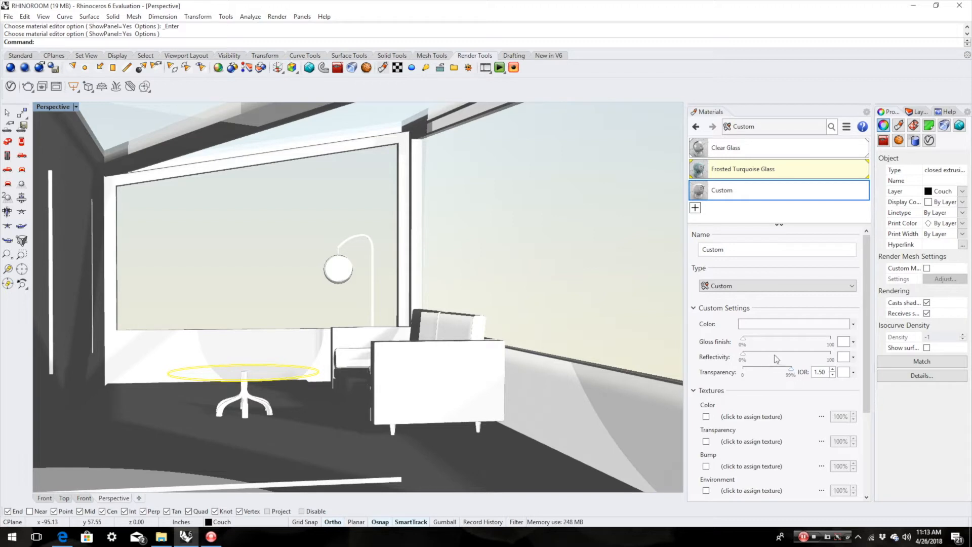
mouse_move(743, 354)
left_mouse_down()
mouse_move(762, 354)
mouse_move(754, 346)
left_mouse_up()
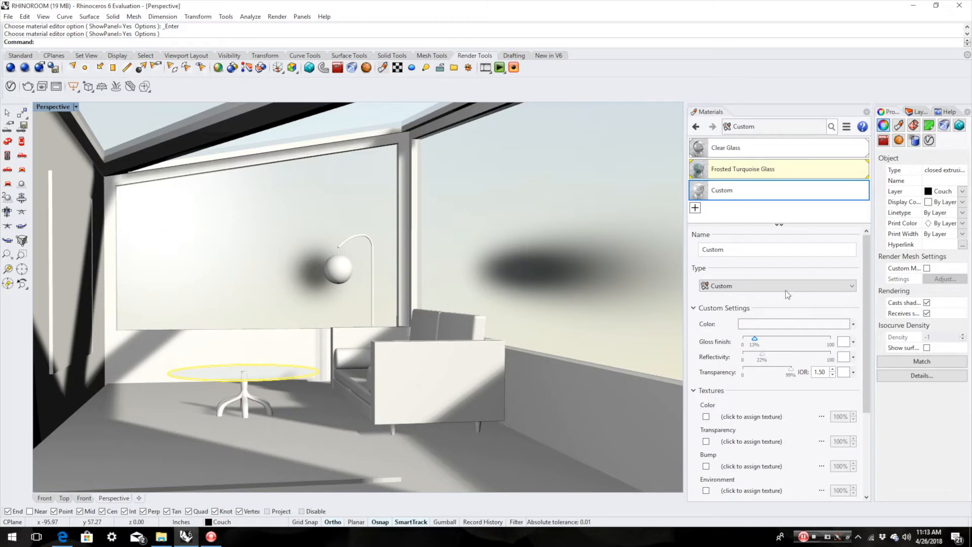
Make the Custom material self-illuminated with a white emission color and assign it to the lamp's globe
scroll(780, 354, "down", 4)
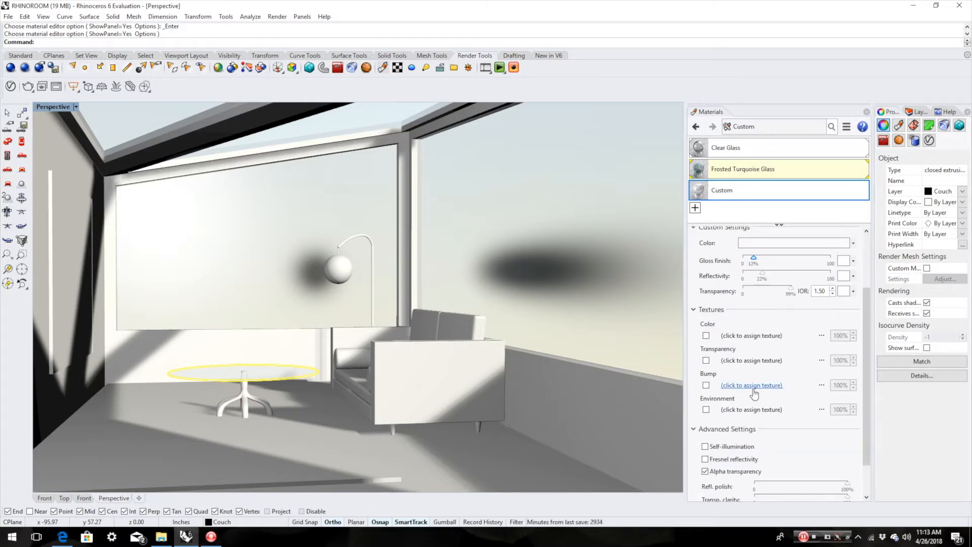
scroll(760, 425, "down", 2)
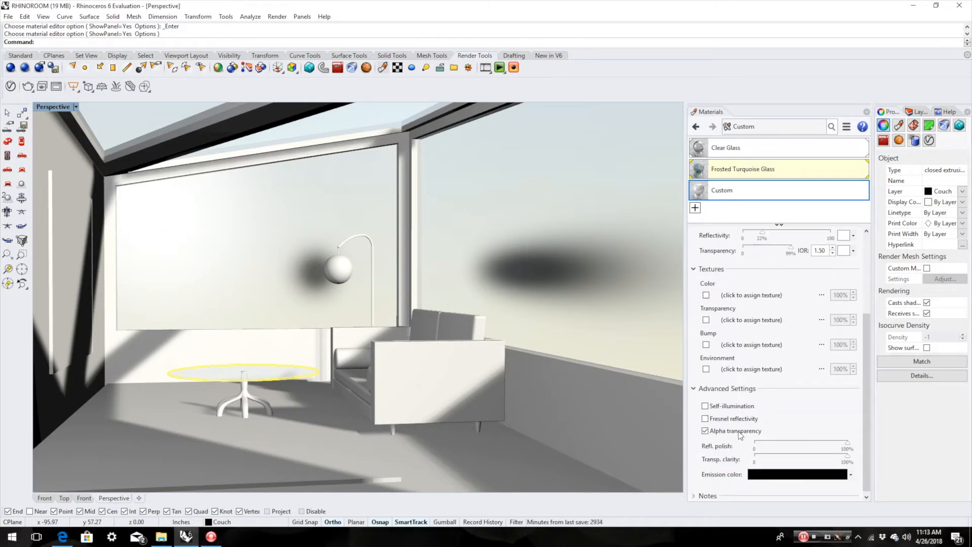
left_click(705, 407)
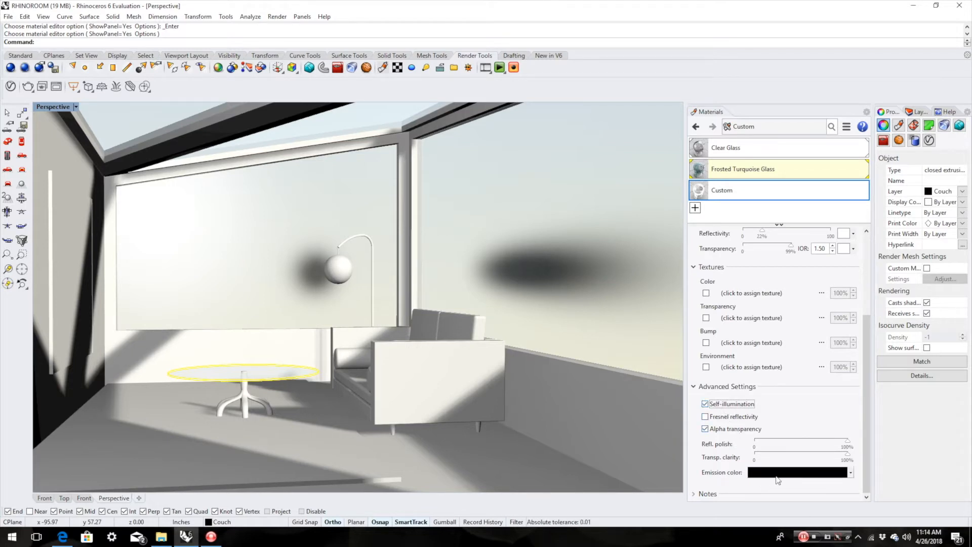
left_click(851, 473)
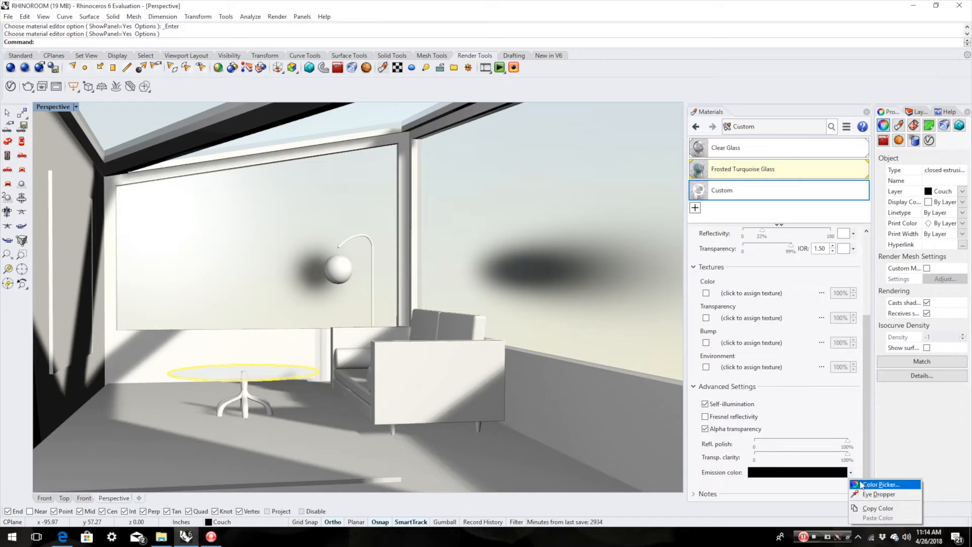
left_click(881, 485)
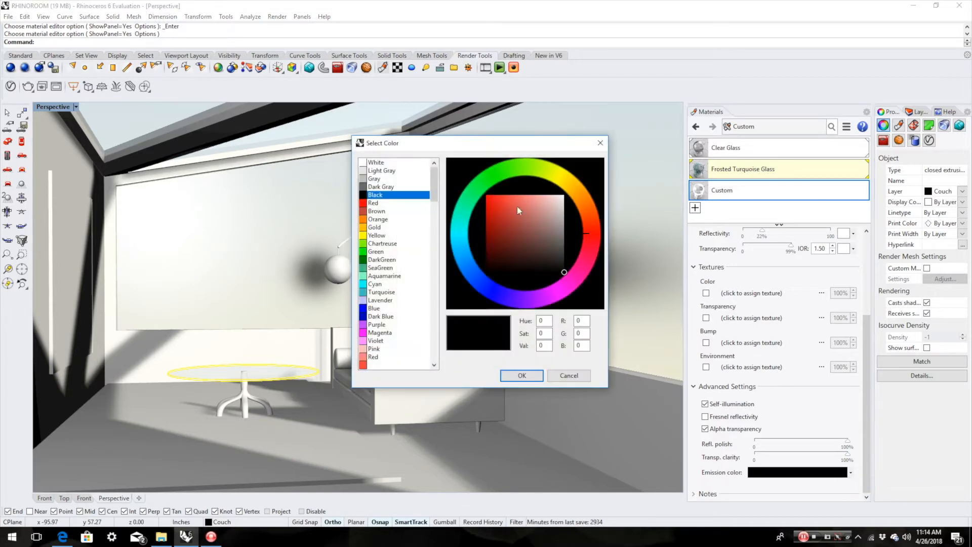
left_click(563, 202)
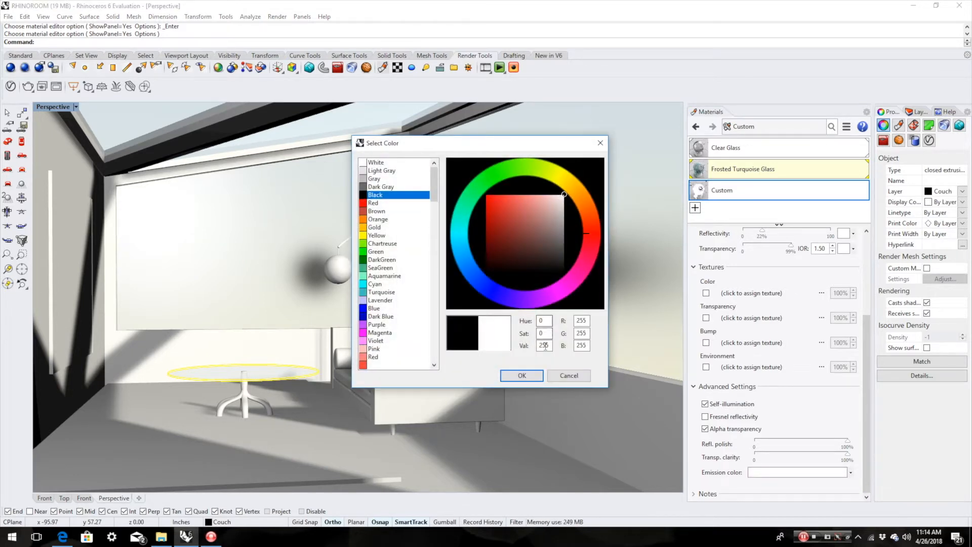
left_click(518, 374)
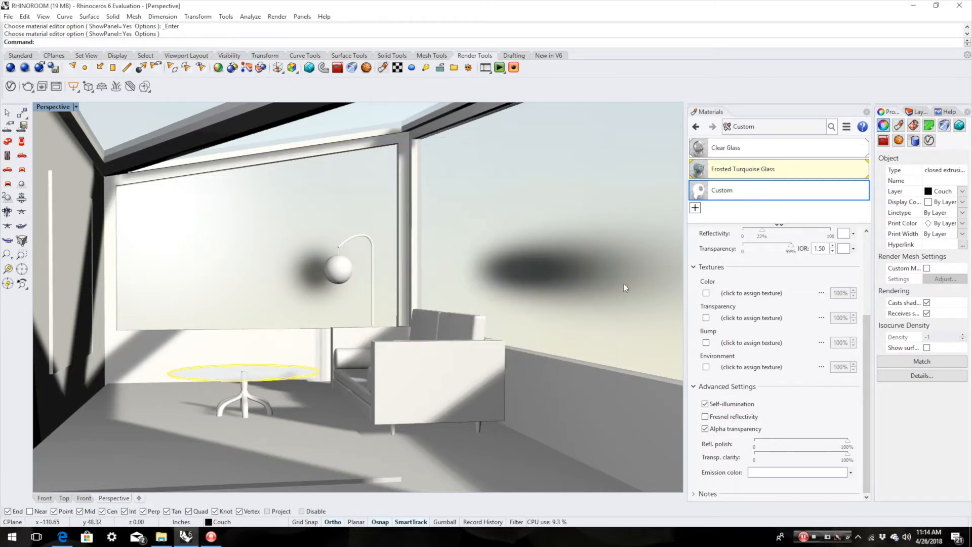
left_click_drag(724, 191, 339, 273)
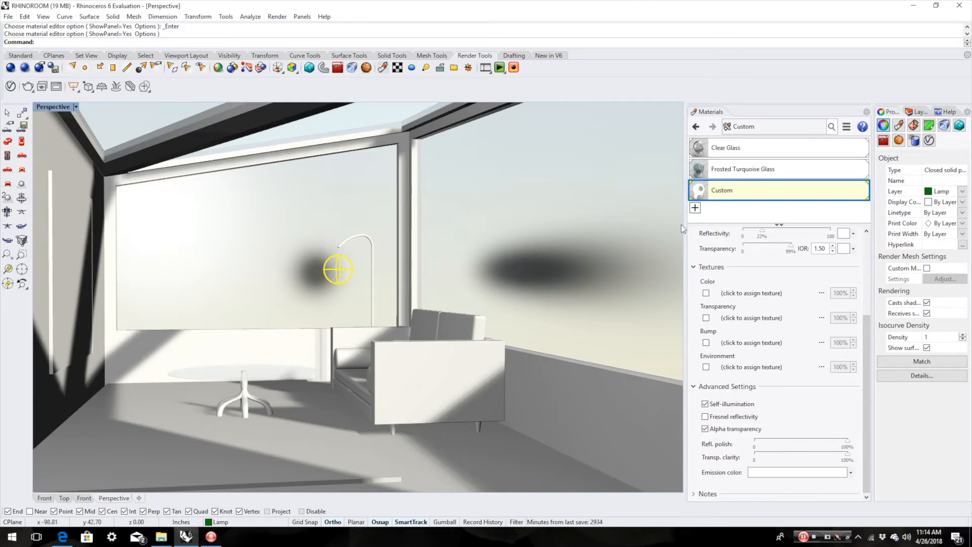
right_click_drag(492, 283, 466, 333)
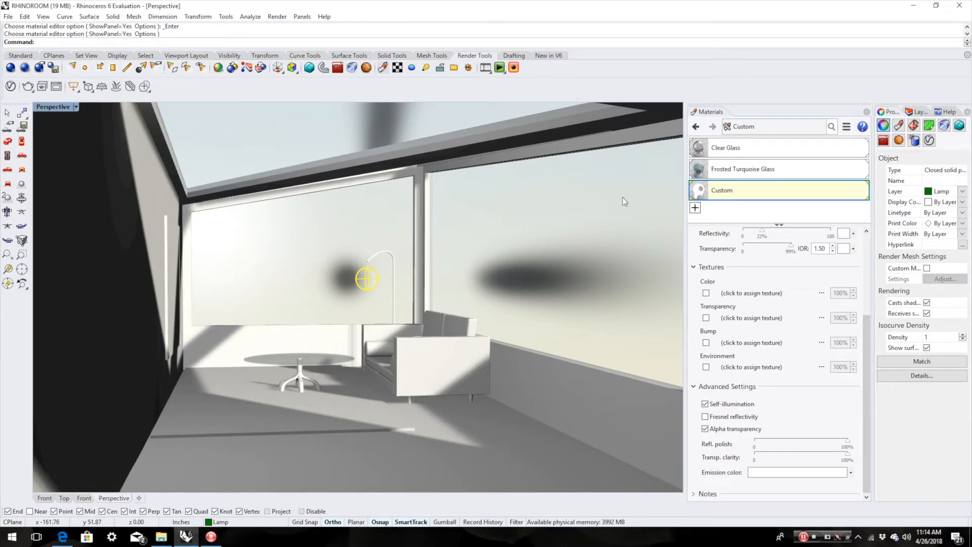
Import the Leather dark brown material from the Leather subfolder of the material library's Organic folder
left_click(695, 208)
left_click(701, 216)
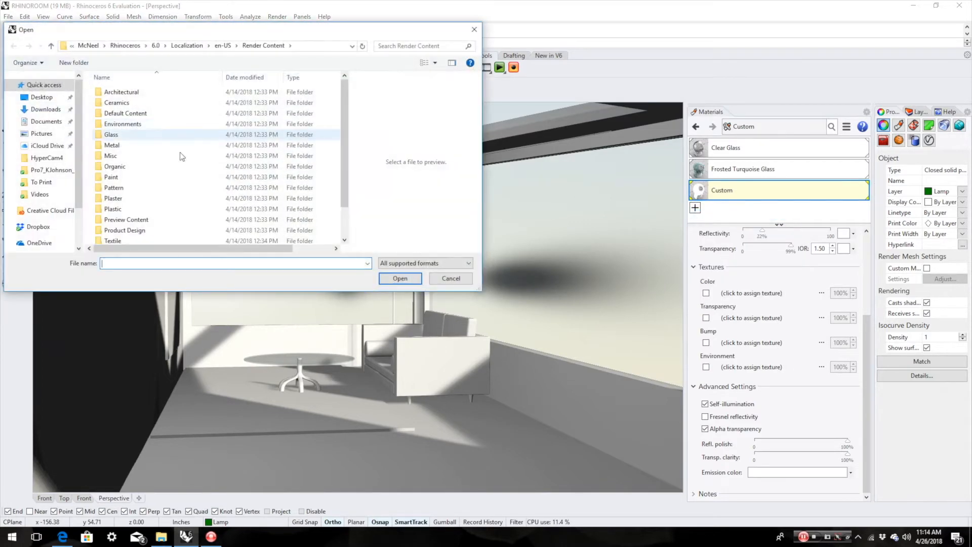
left_click(121, 166)
double_click(121, 167)
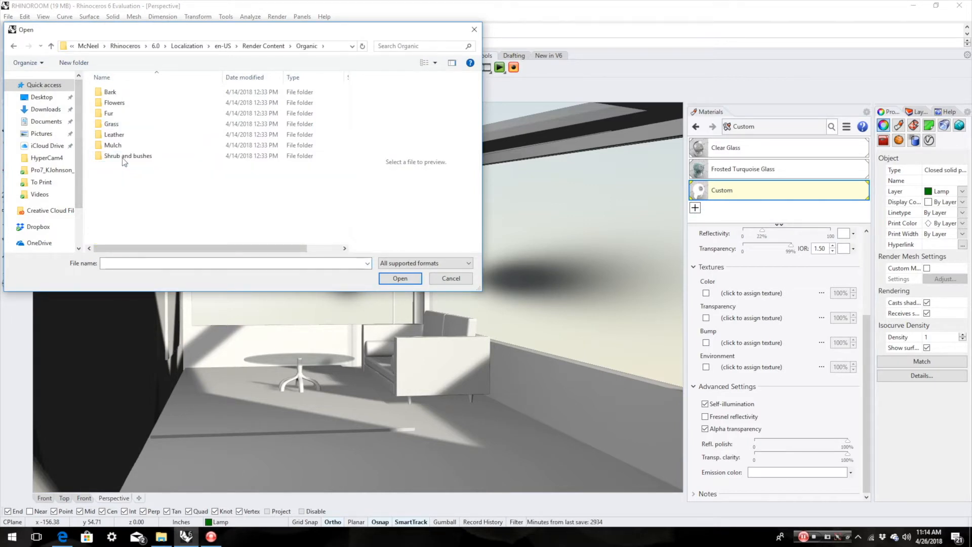
left_click(123, 136)
double_click(123, 135)
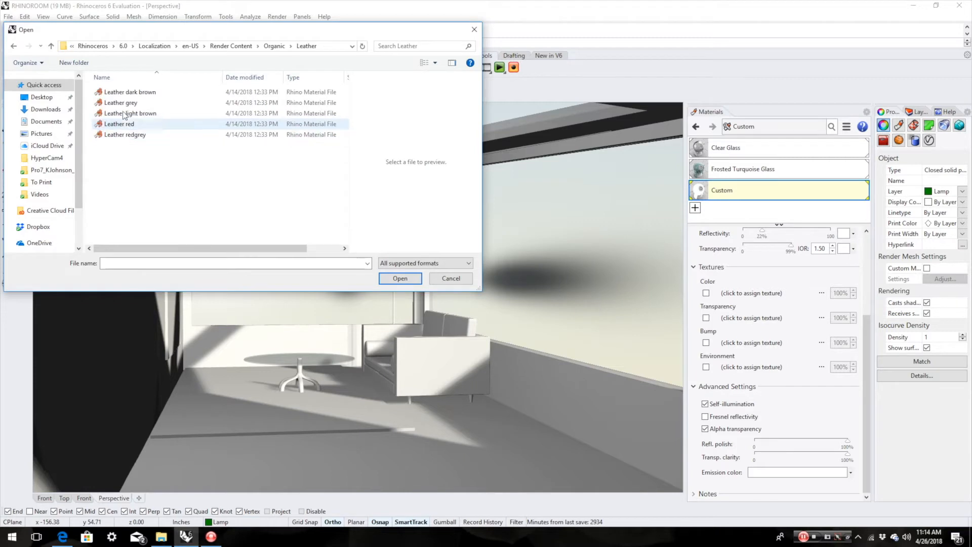
left_click(143, 92)
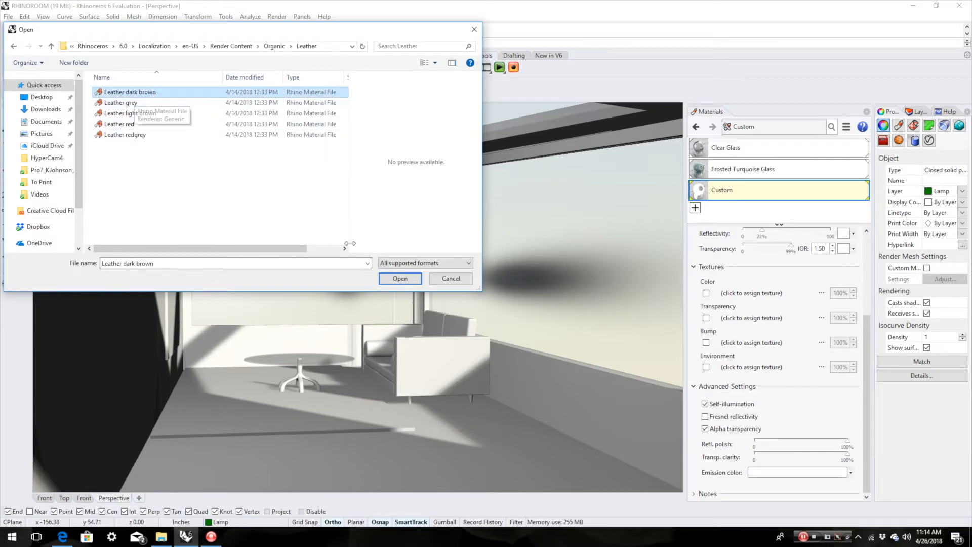
left_click(395, 278)
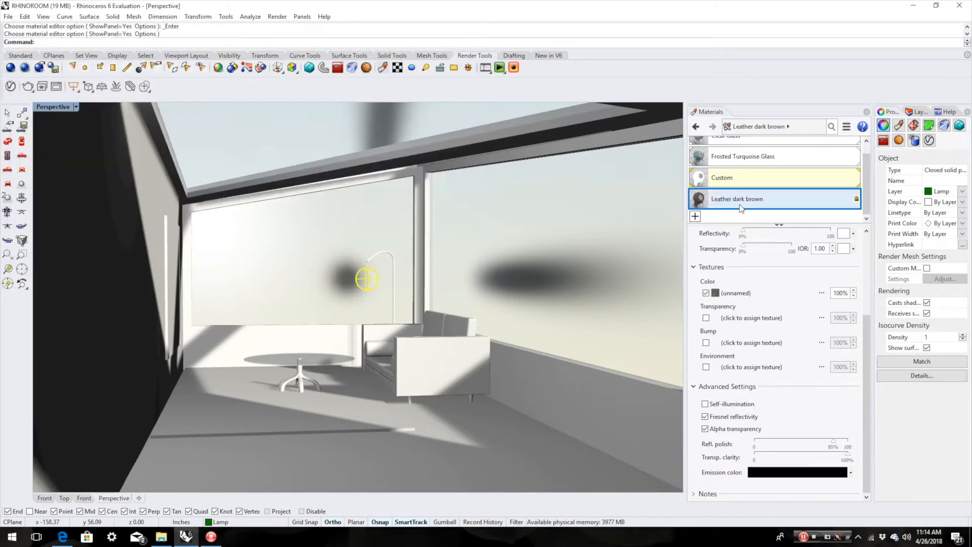
Assign the Leather dark brown material to the couch and check its texture up close
left_click_drag(737, 206, 451, 352)
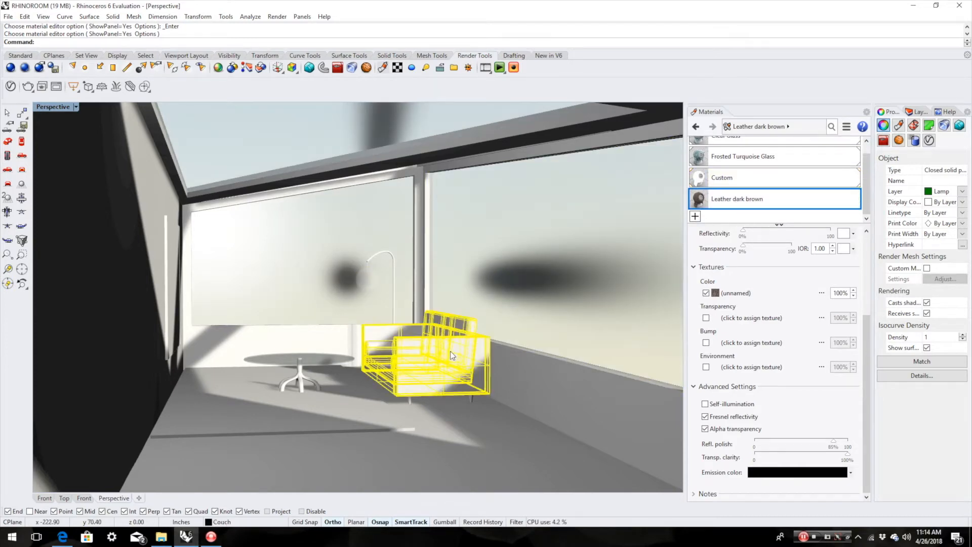
scroll(415, 406, "up", 10)
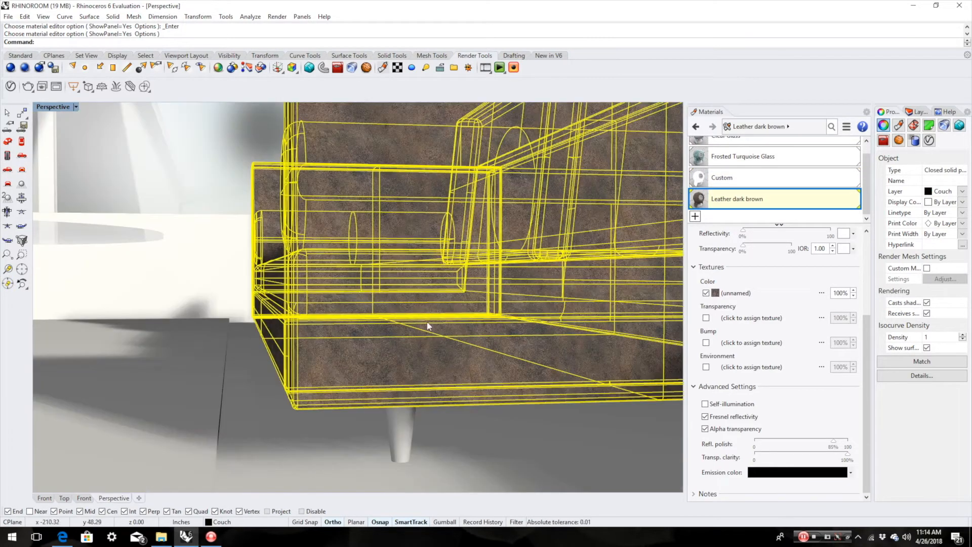
scroll(390, 309, "up", 2)
scroll(390, 309, "down", 2)
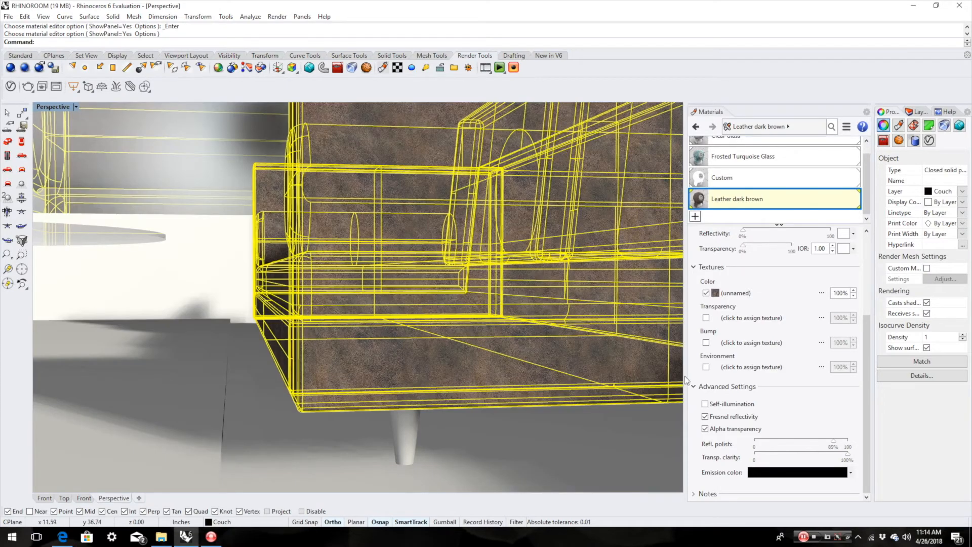
left_click(752, 343)
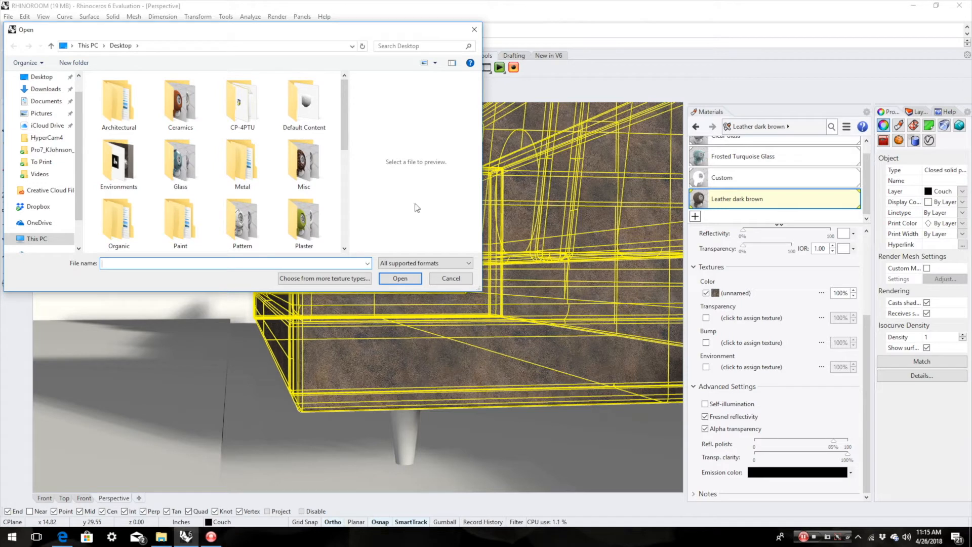
left_click(303, 161)
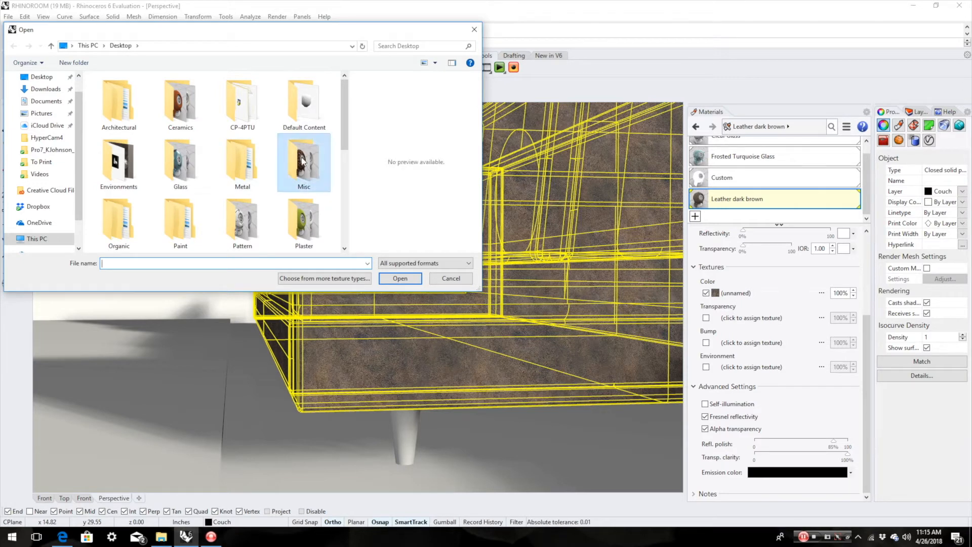
double_click(302, 161)
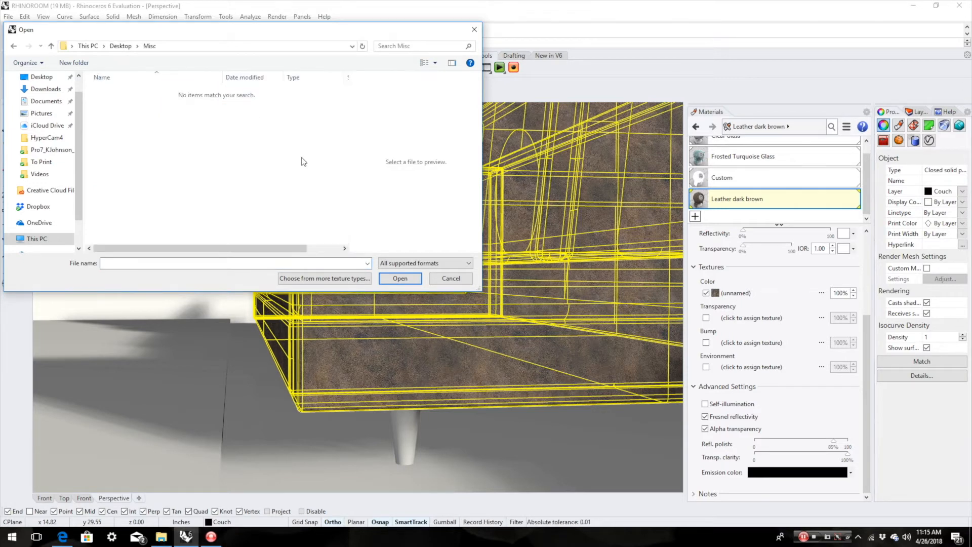
left_click(13, 46)
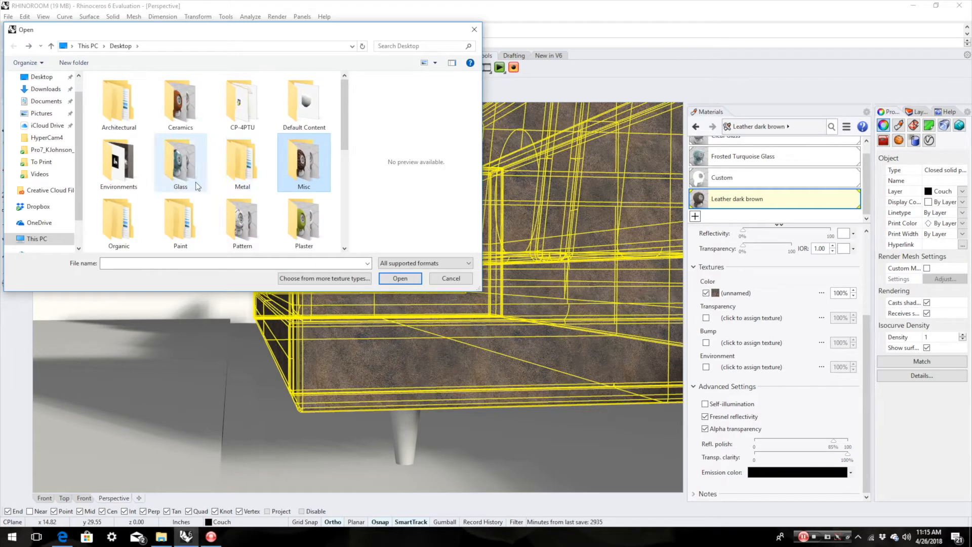
scroll(195, 188, "down", 5)
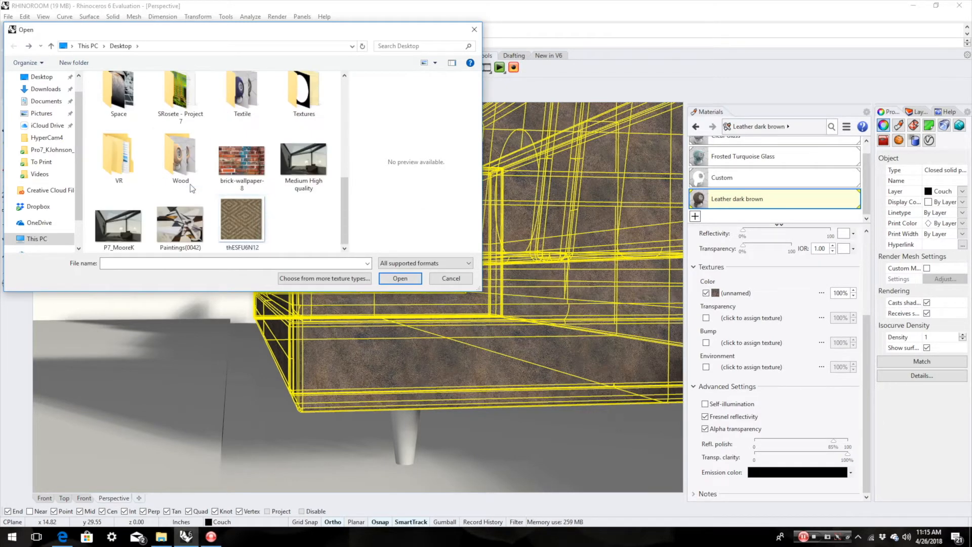
scroll(175, 171, "up", 4)
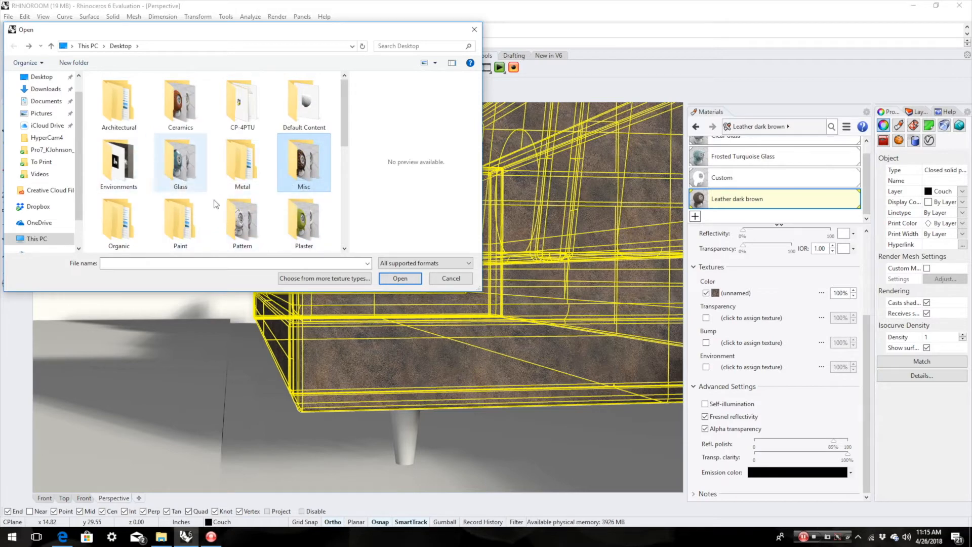
left_click(448, 279)
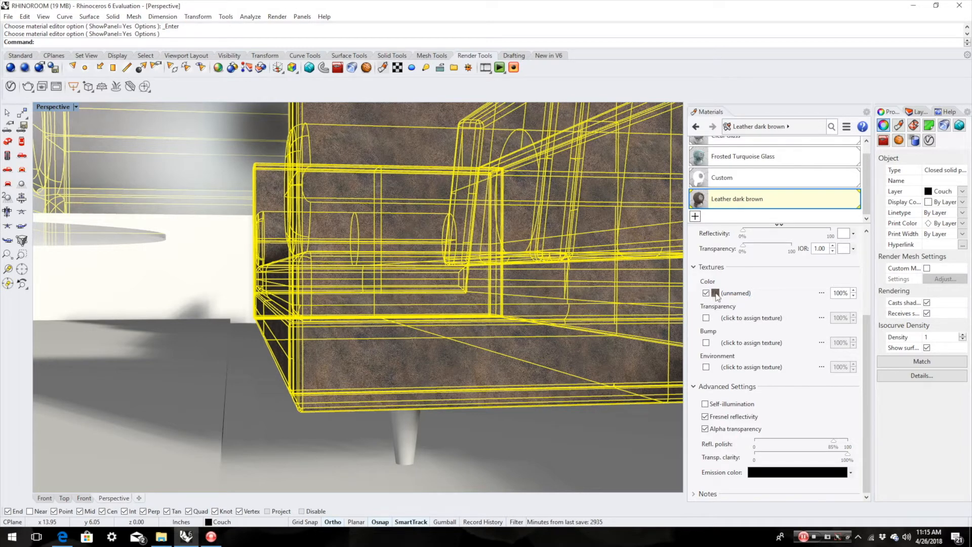
Set the X mapping size of the Leather dark brown material's color texture to 20 and check the couch's pattern
left_click(735, 298)
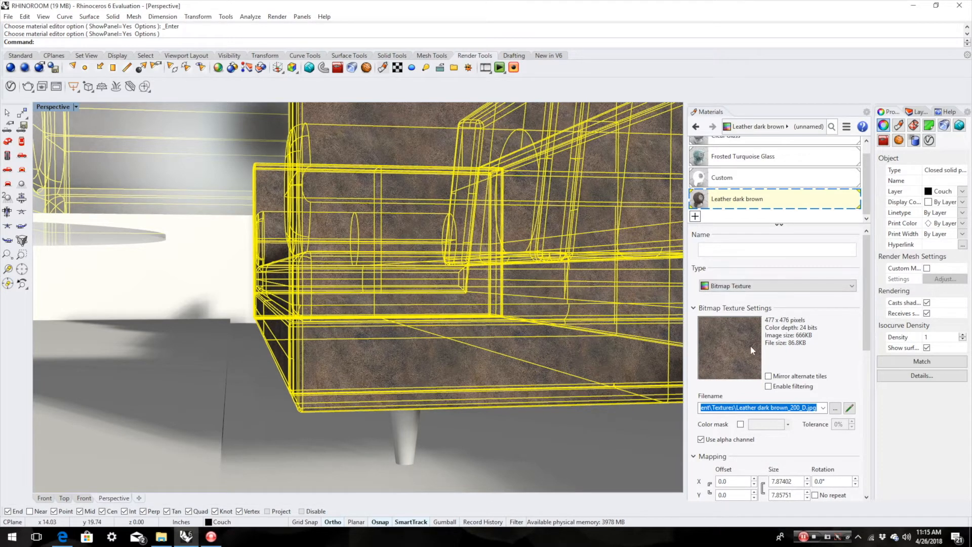
double_click(777, 483)
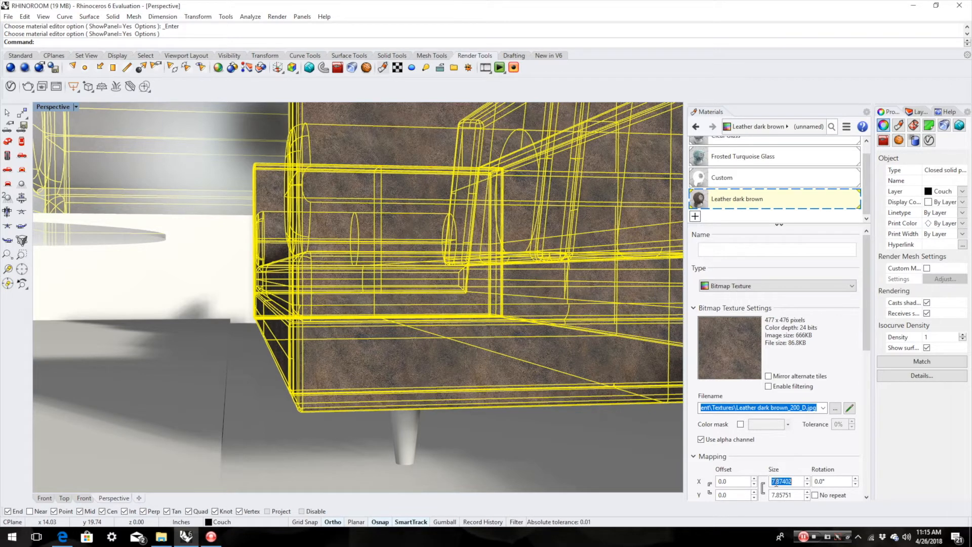
type("20")
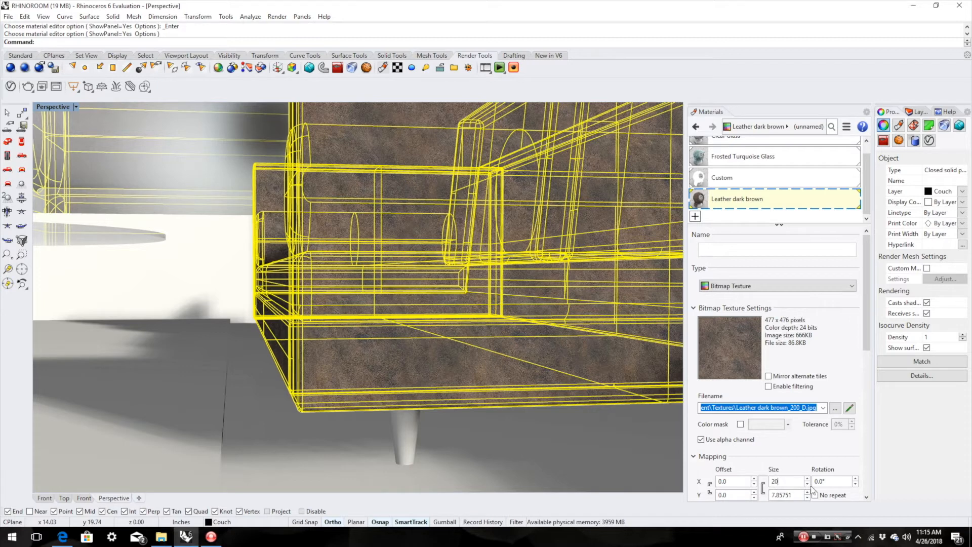
key("Tab")
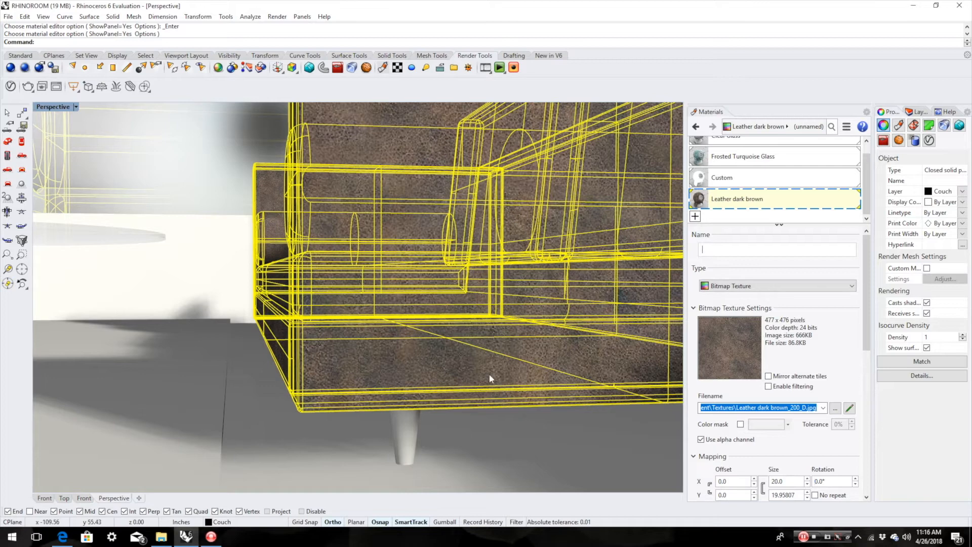
key("Escape")
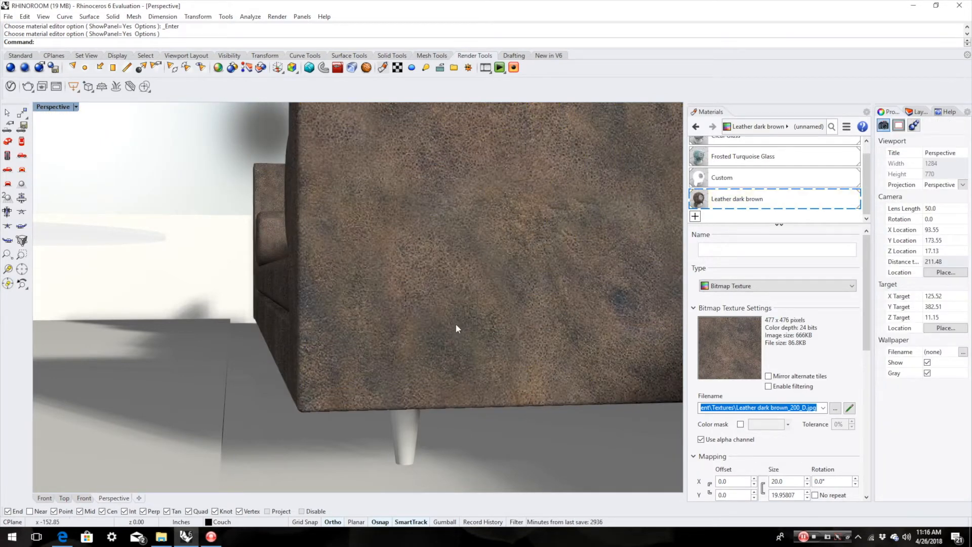
scroll(492, 321, "down", 2)
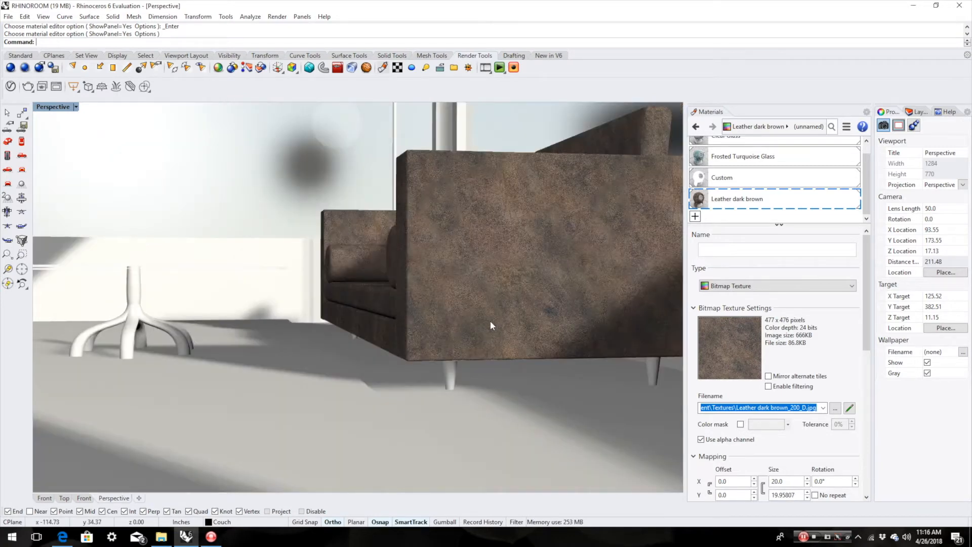
scroll(469, 249, "up", 5)
scroll(471, 253, "down", 3)
scroll(471, 253, "down", 3)
right_click_drag(471, 254, 485, 289)
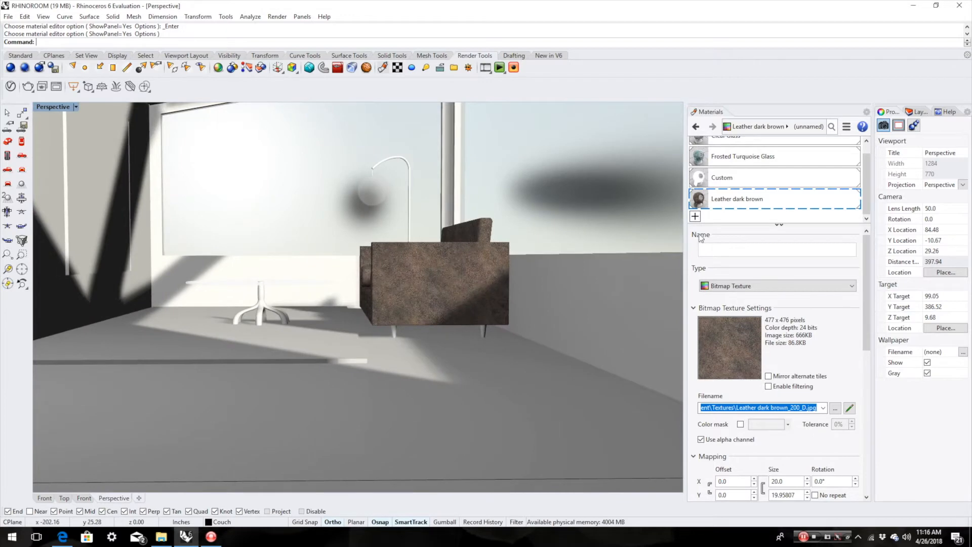
Import the African teak material from the Wood folder of the material library
left_click(695, 217)
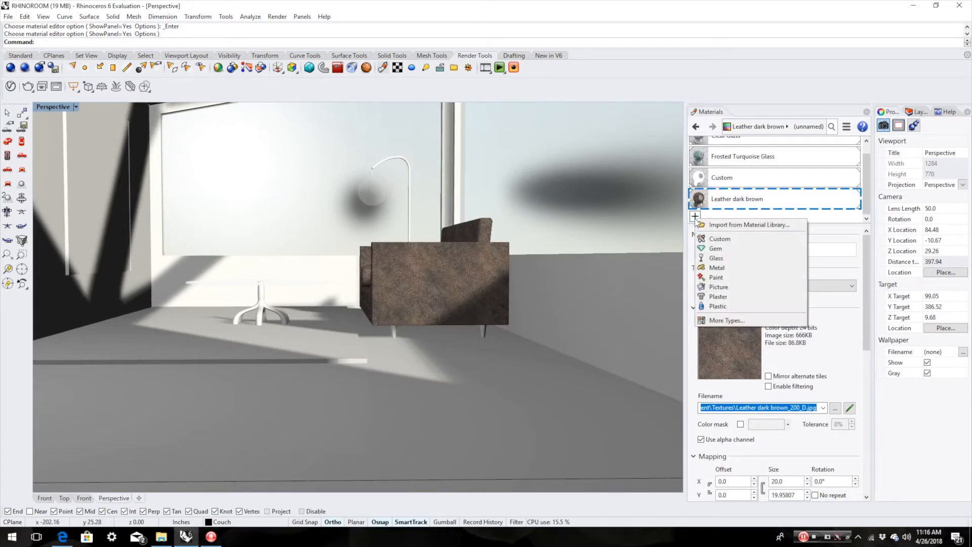
left_click(724, 225)
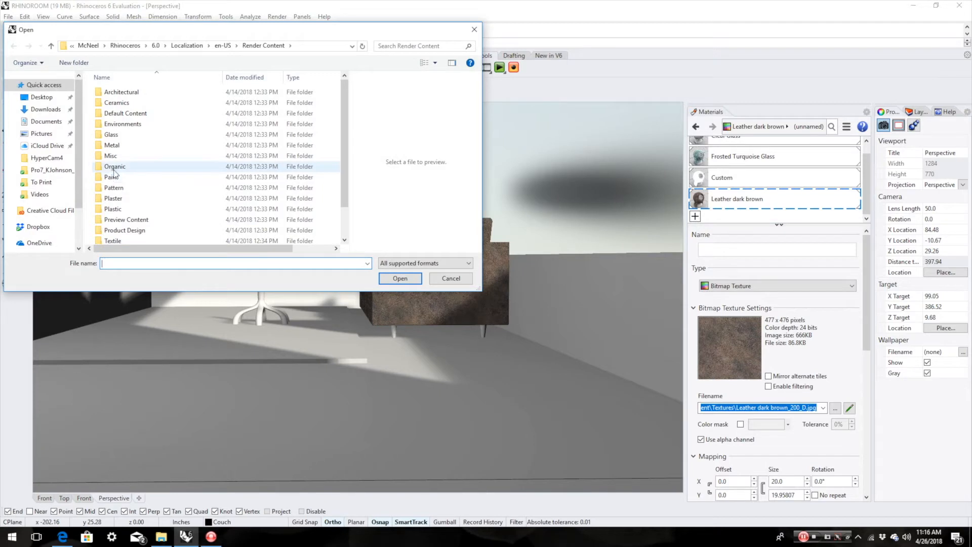
scroll(112, 233, "down", 1)
left_click(112, 229)
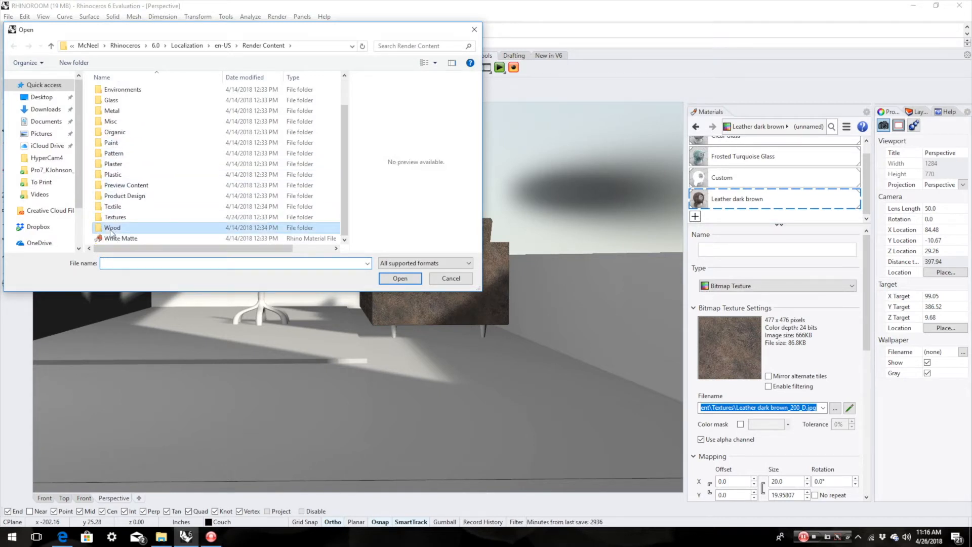
double_click(111, 229)
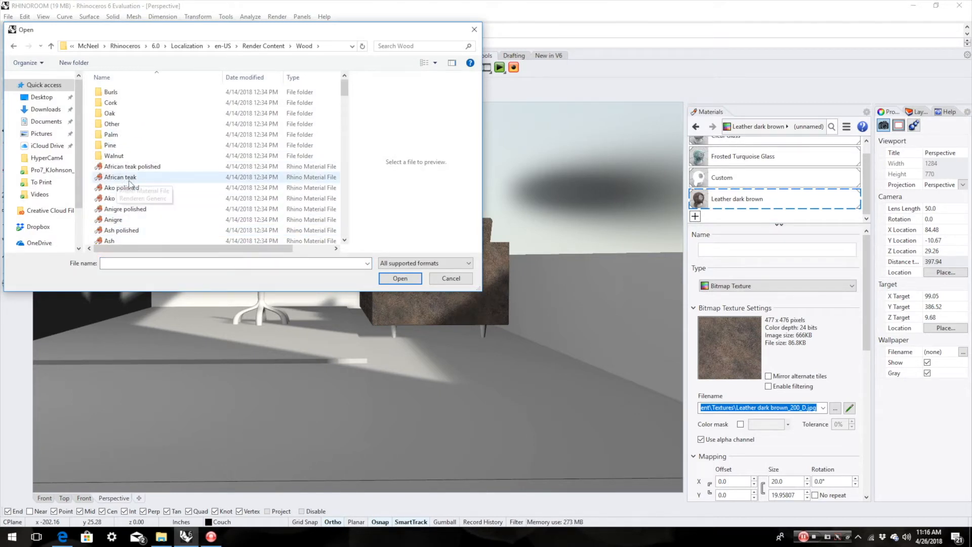
scroll(127, 185, "down", 3)
scroll(119, 190, "up", 3)
scroll(118, 191, "down", 2)
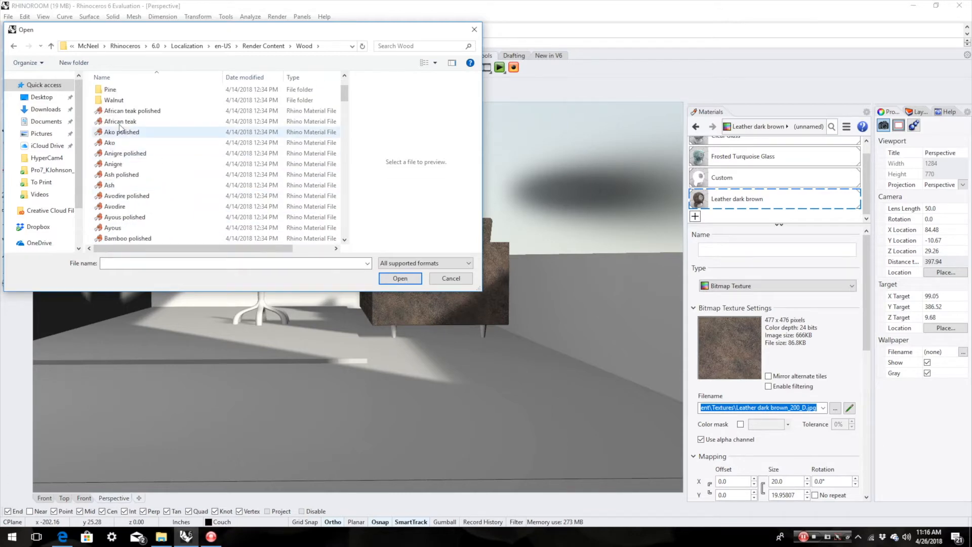
left_click(120, 122)
left_click(399, 278)
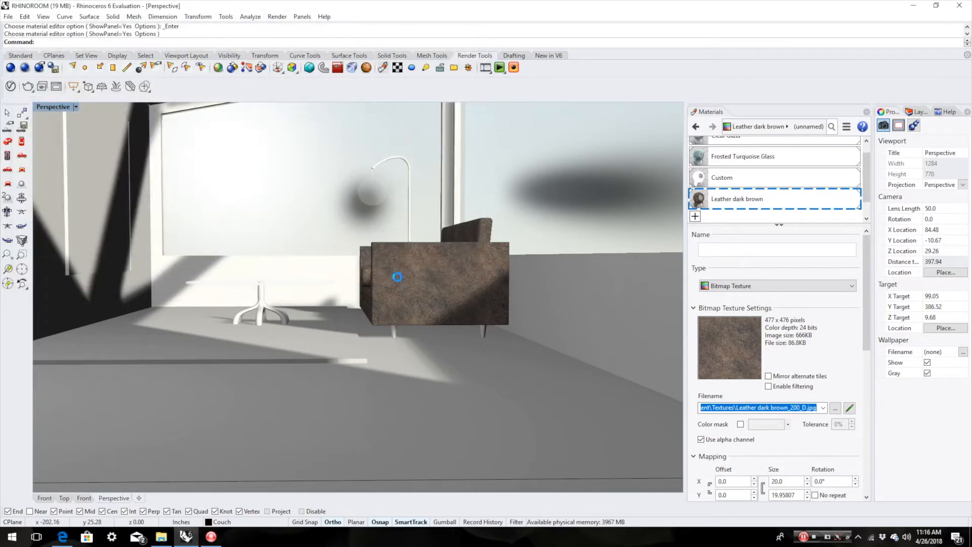
Assign the African teak material to the couch's legs, including the ones at the back
left_click_drag(700, 199, 484, 329)
right_click_drag(578, 314, 617, 238)
left_click_drag(498, 320, 409, 321)
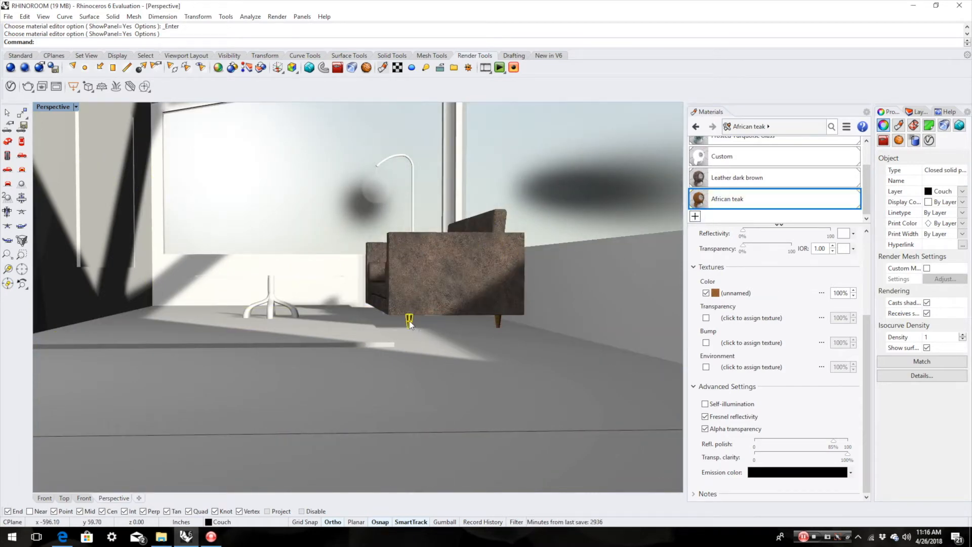
scroll(375, 334, "up", 5)
left_click_drag(727, 198, 410, 300)
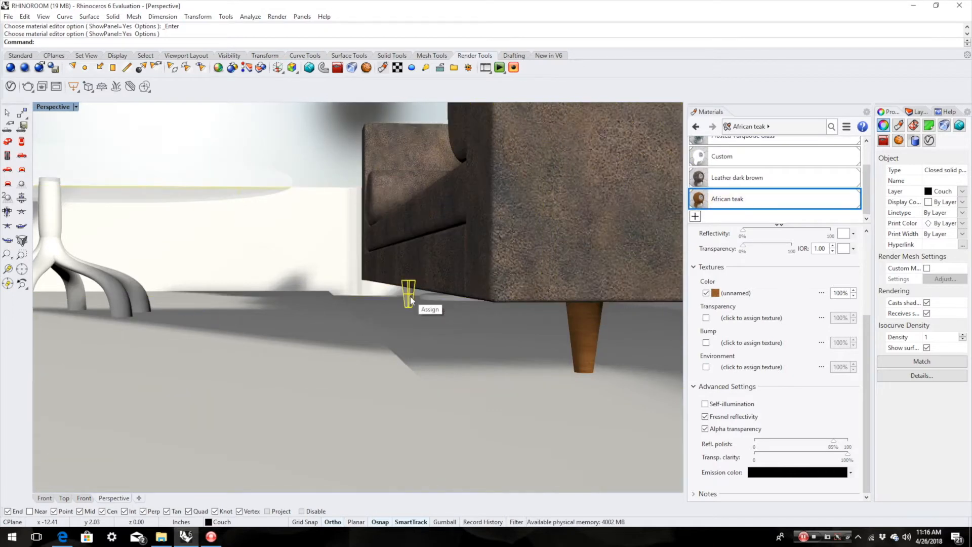
mouse_move(497, 309)
right_mouse_down()
mouse_move(481, 320)
mouse_move(488, 314)
right_mouse_up()
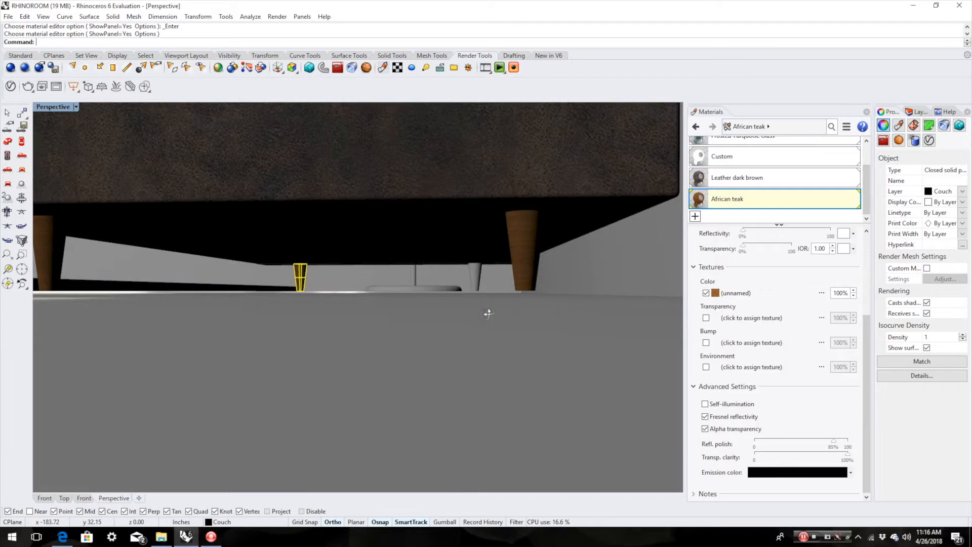
left_click_drag(729, 199, 477, 279)
right_click_drag(444, 345, 367, 332)
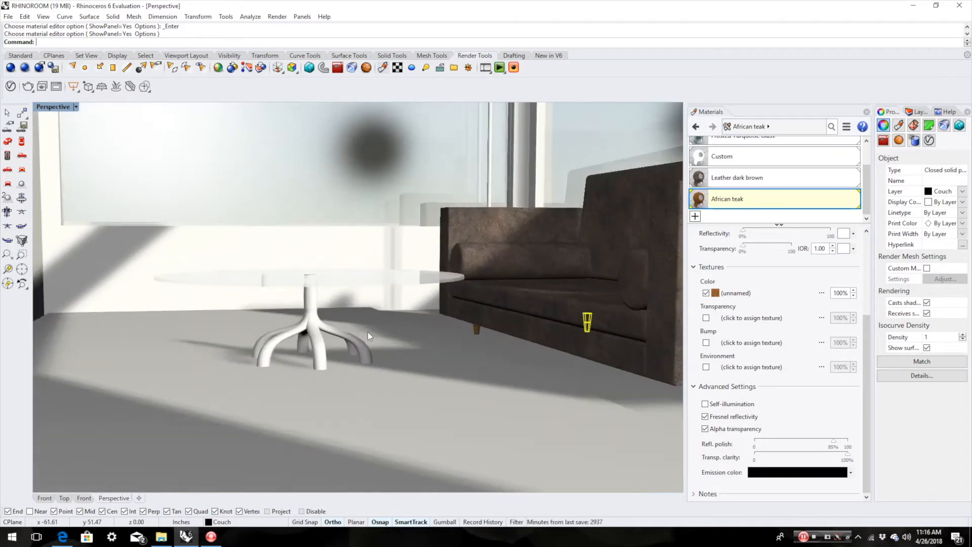
Assign the African teak material individually to two legs of the round table's base
left_click(311, 342)
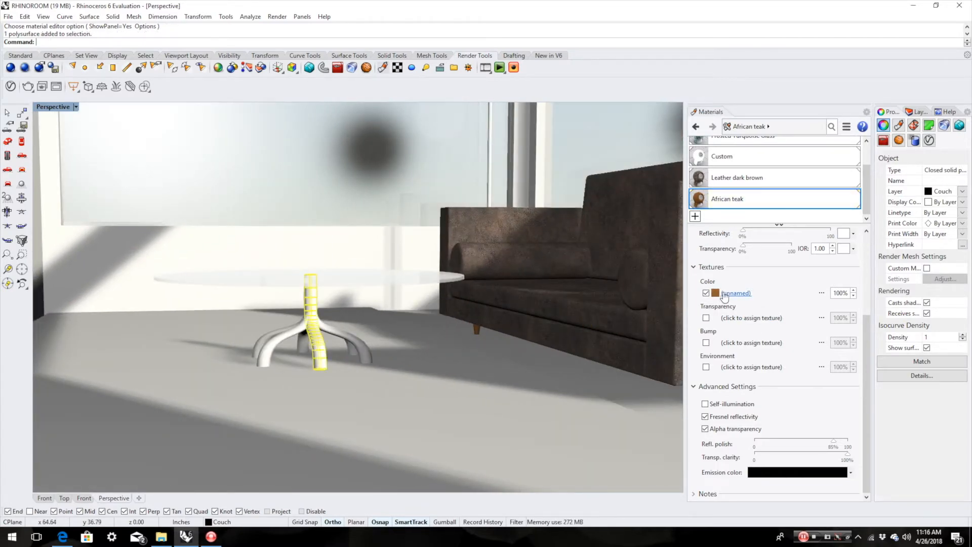
left_click_drag(706, 204, 319, 340)
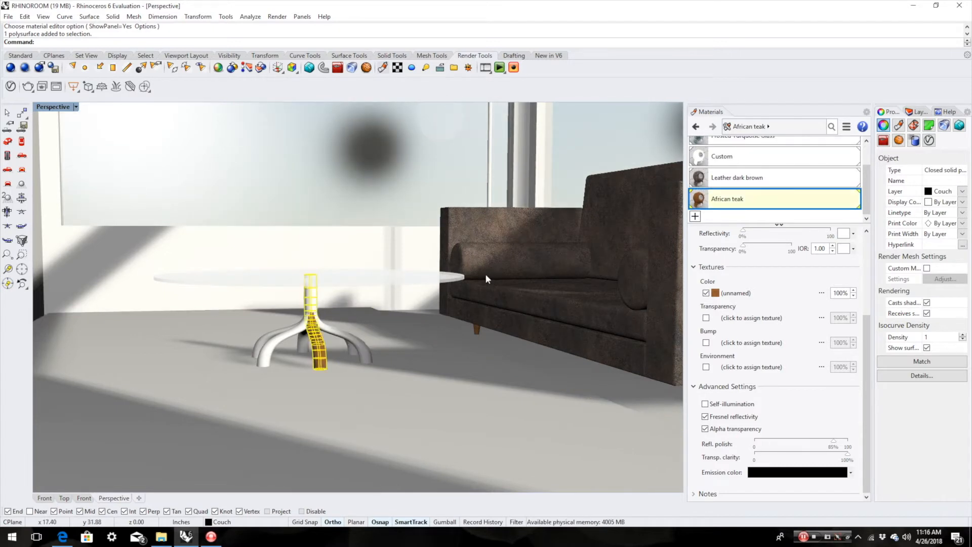
left_click_drag(728, 201, 346, 342)
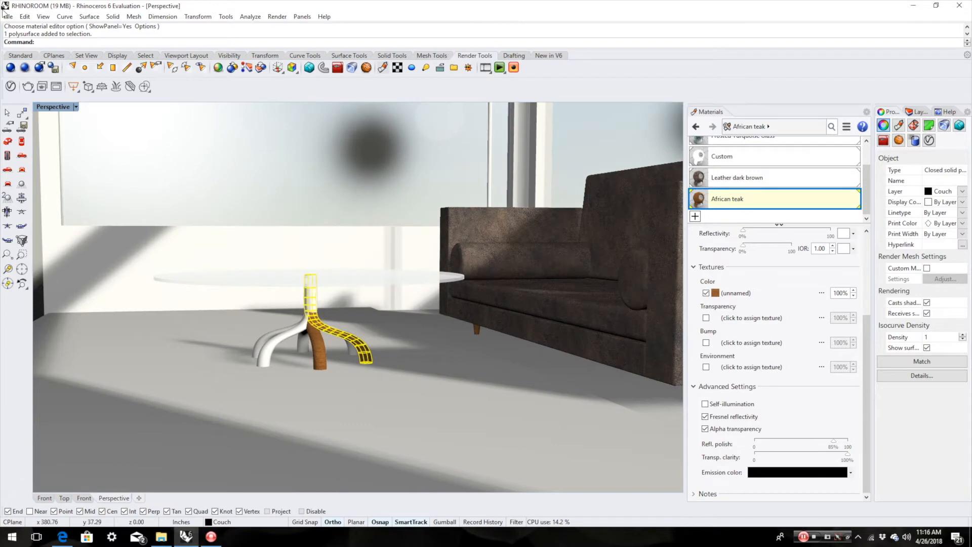
Assign African teak to all six legs of the table base in Wireframe display and return the Perspective viewport to Rendered display
left_click(76, 107)
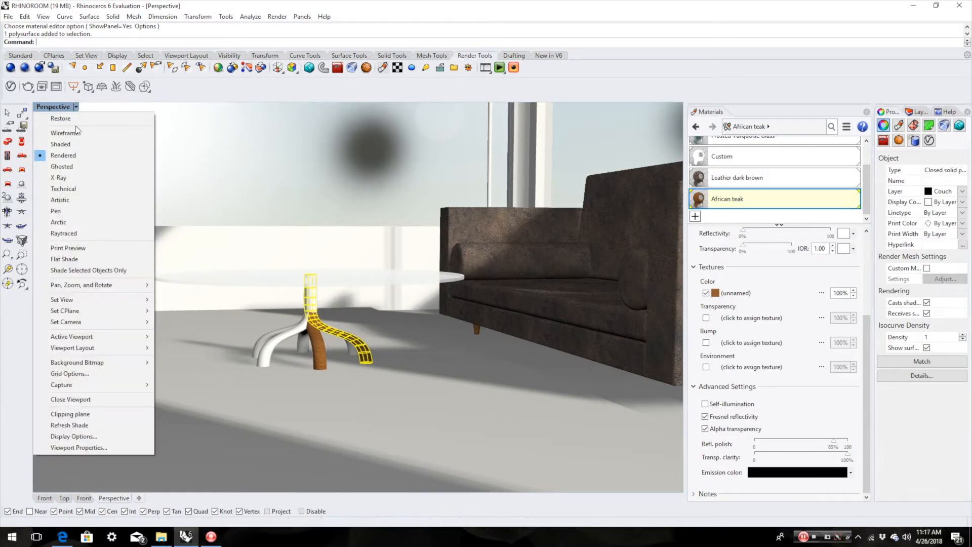
left_click(74, 136)
left_click_drag(199, 409, 387, 267)
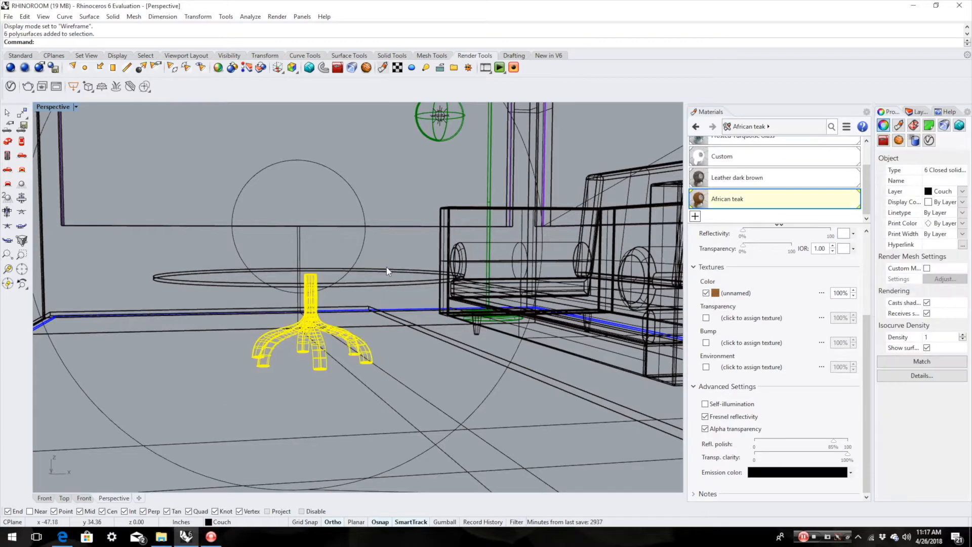
left_click_drag(724, 200, 275, 363)
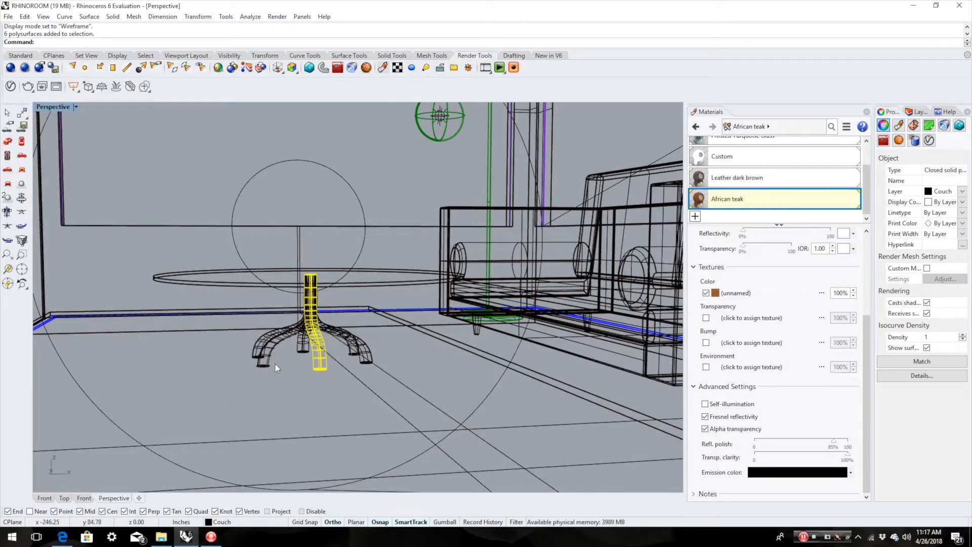
left_click_drag(196, 398, 407, 268)
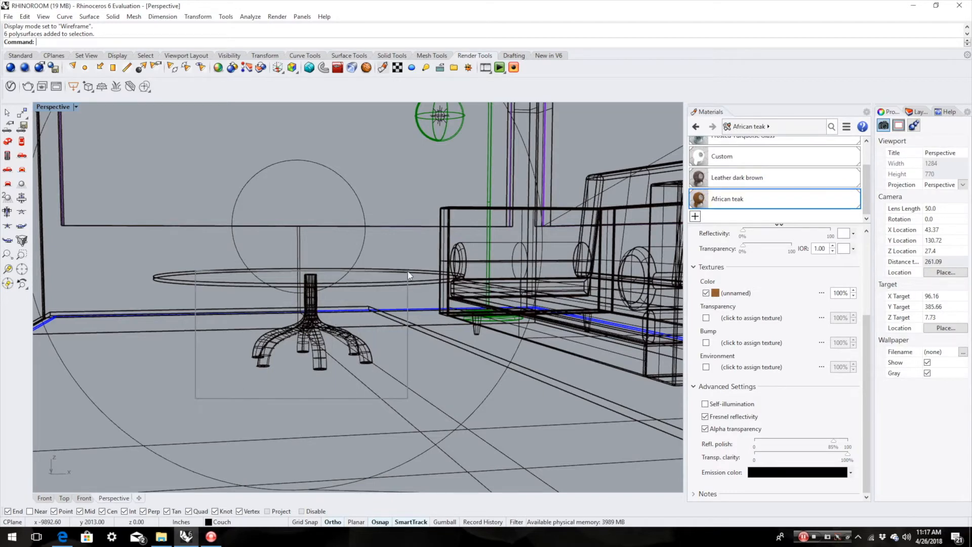
right_click(719, 195)
left_click(755, 197)
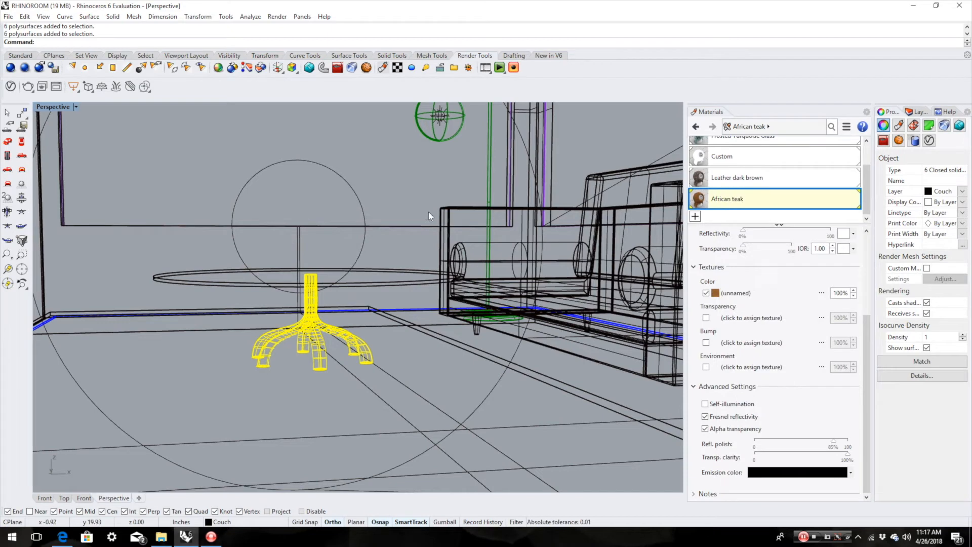
left_click(212, 399)
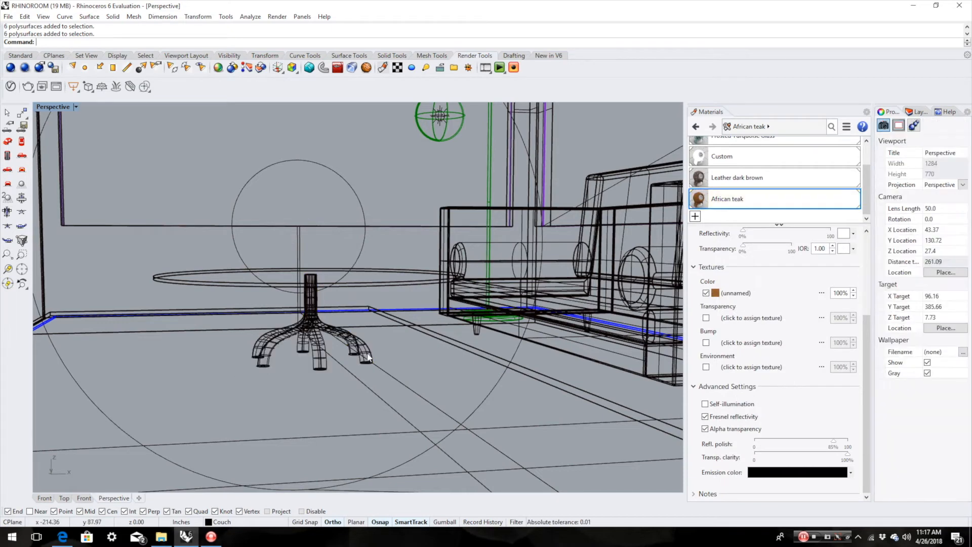
left_click(75, 107)
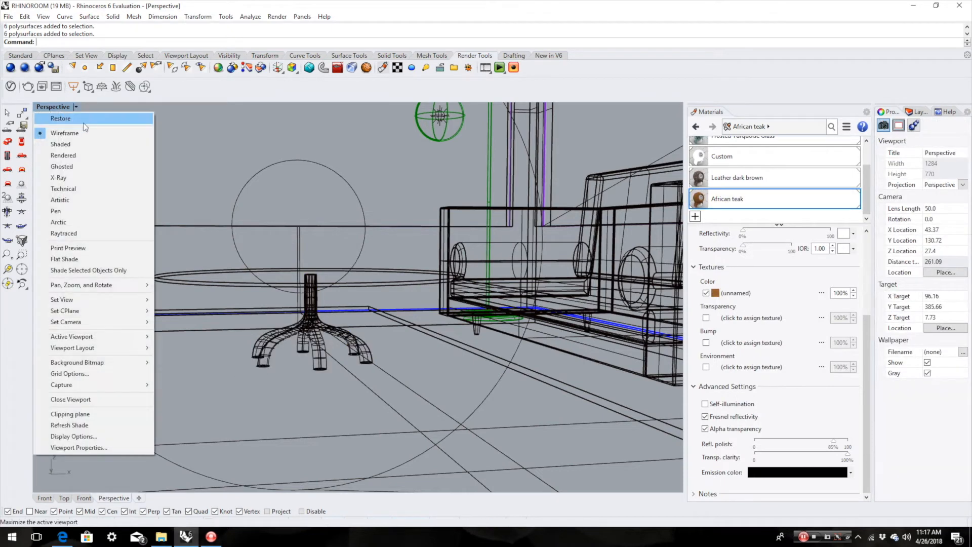
left_click(73, 160)
Create a new Metal material and try to apply it to the floor lamp's stand
mouse_move(417, 371)
right_mouse_down()
mouse_move(456, 369)
mouse_move(410, 368)
mouse_move(402, 390)
mouse_move(413, 370)
mouse_move(426, 370)
right_mouse_up()
left_click(397, 117)
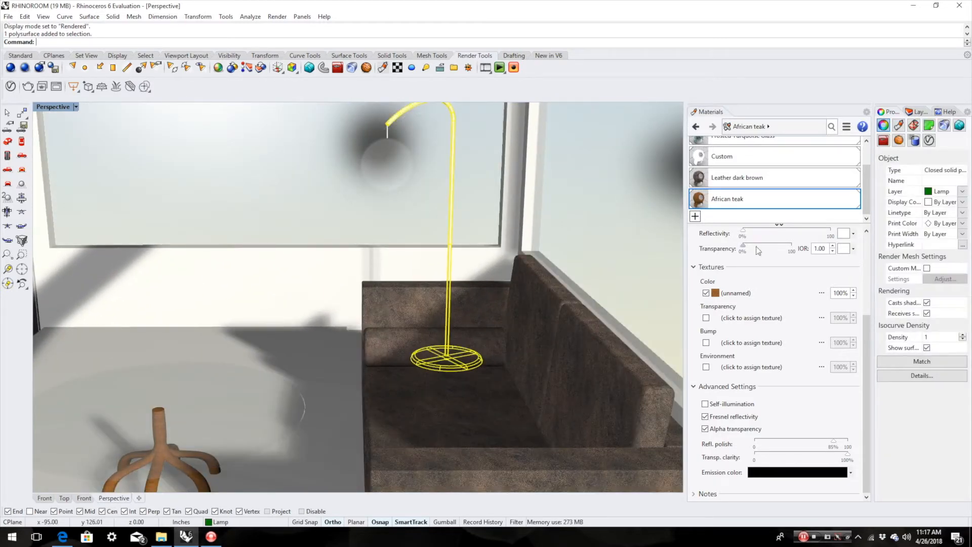
left_click(695, 216)
left_click(720, 264)
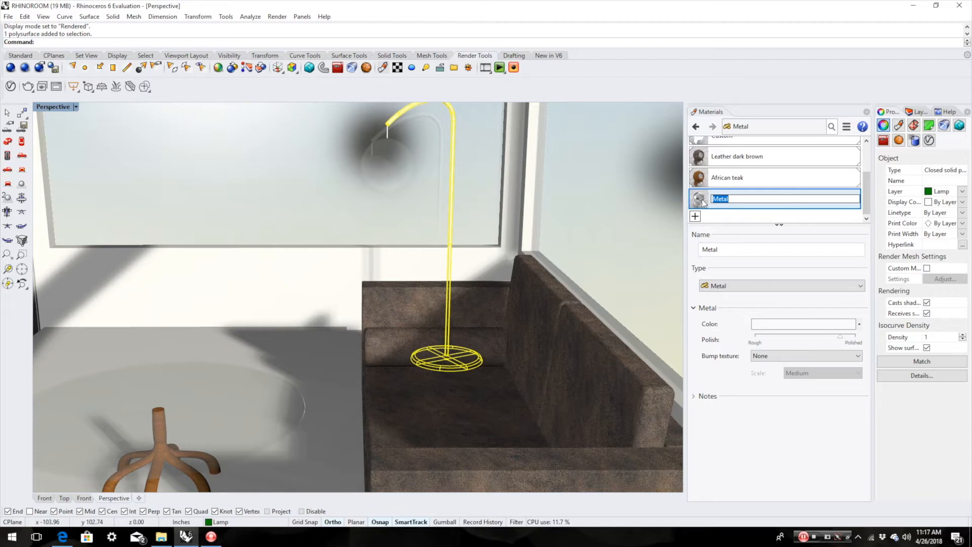
left_click_drag(700, 201, 470, 253)
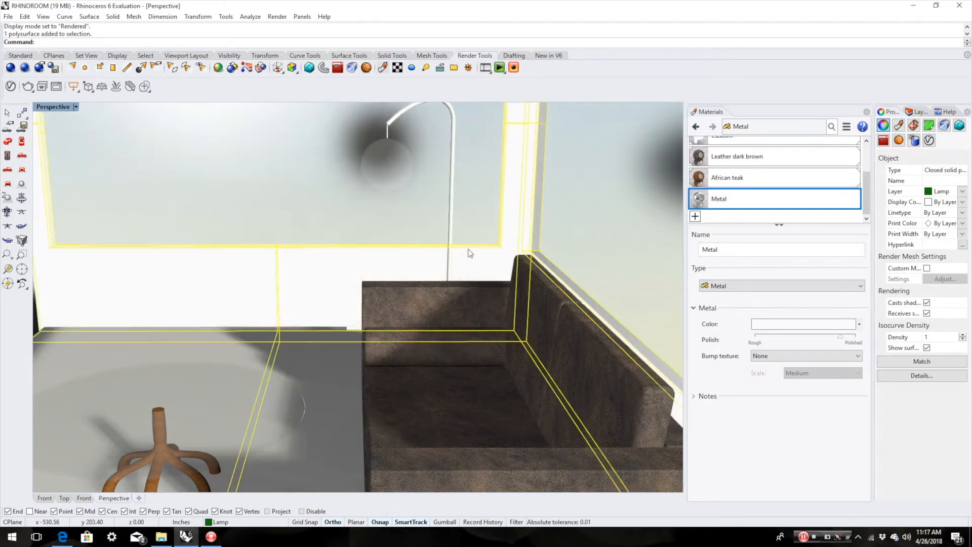
Select the floor lamp's stand and assign the Metal material to it
left_click_drag(441, 203, 454, 199)
left_click(450, 201)
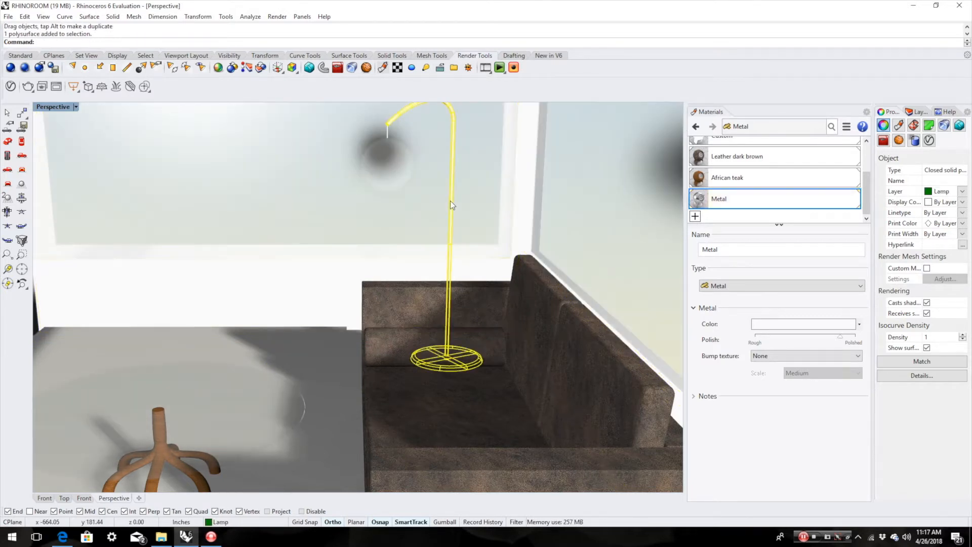
right_click(711, 195)
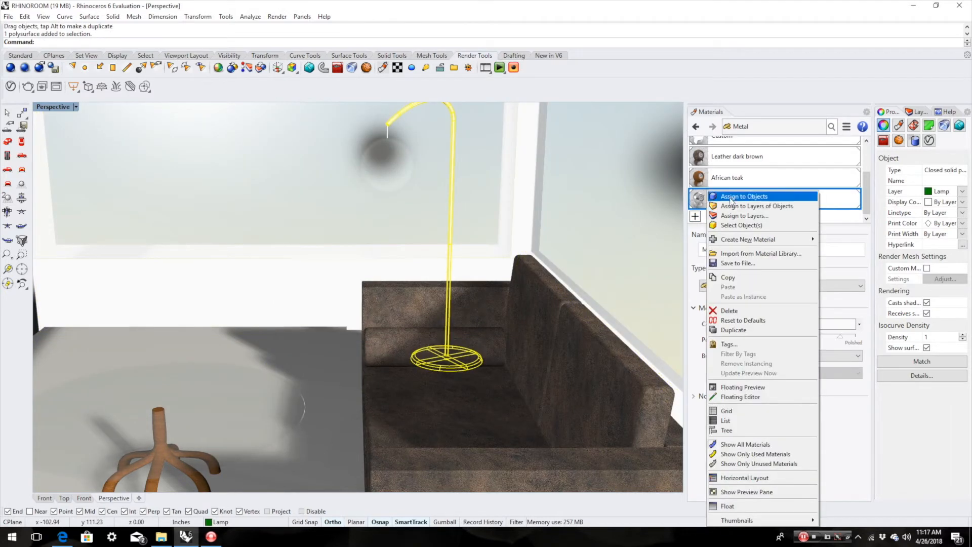
left_click(734, 197)
Inspect the window, walls and lamp stand for their materials from a wider view of the room
left_click(312, 196)
left_click(261, 284)
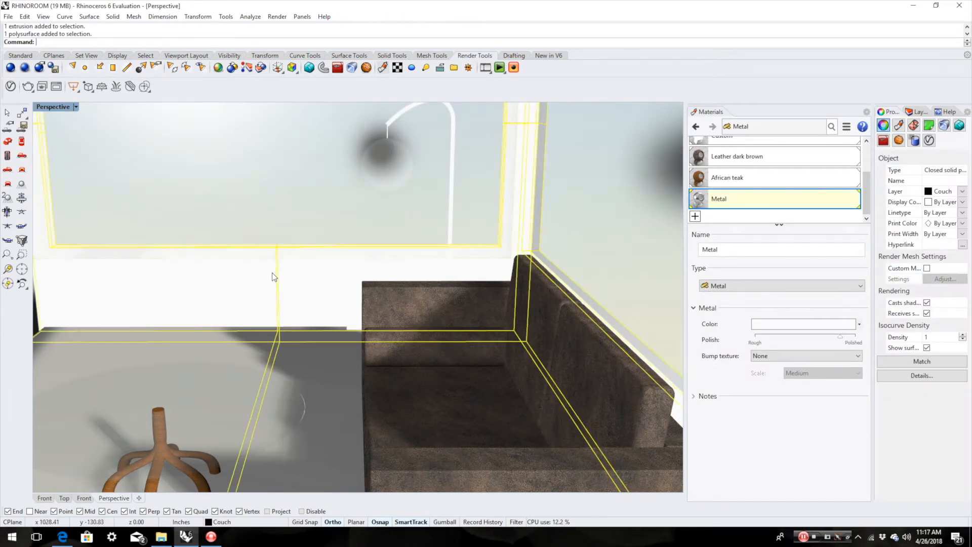
key("Escape")
scroll(275, 277, "down", 5)
right_click_drag(349, 295, 458, 310)
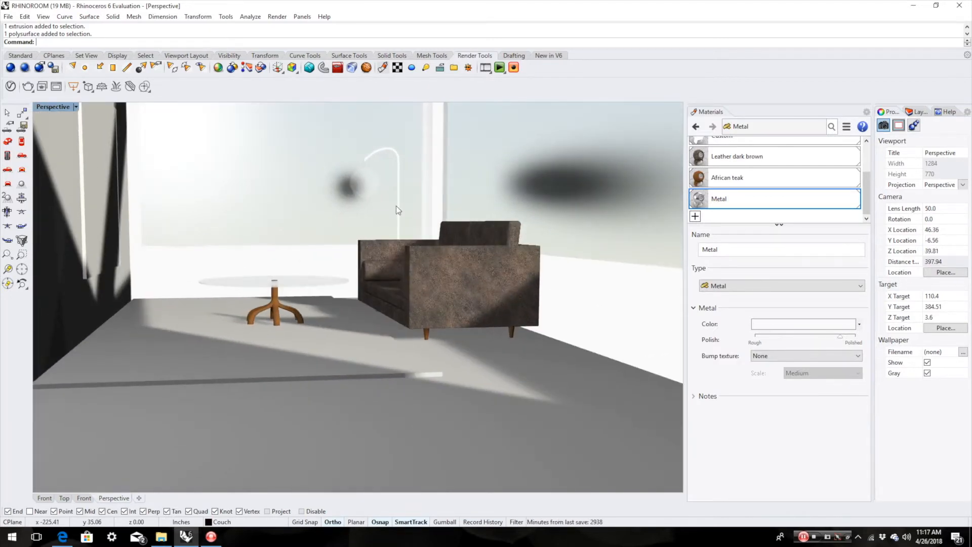
left_click(400, 207)
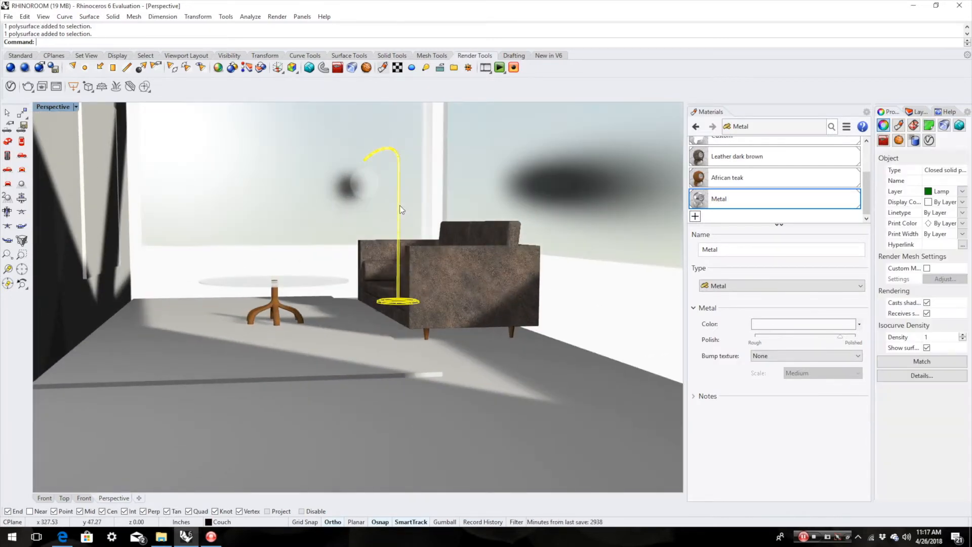
Assign the Metal material to the selected floor lamp stand and make its polish somewhat rougher
right_click(715, 201)
left_click(739, 200)
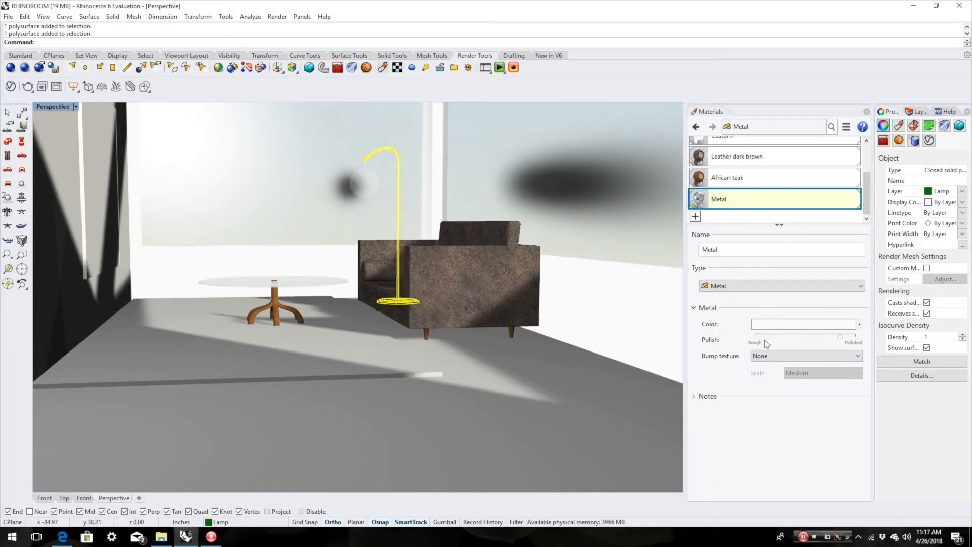
left_click_drag(839, 336, 816, 340)
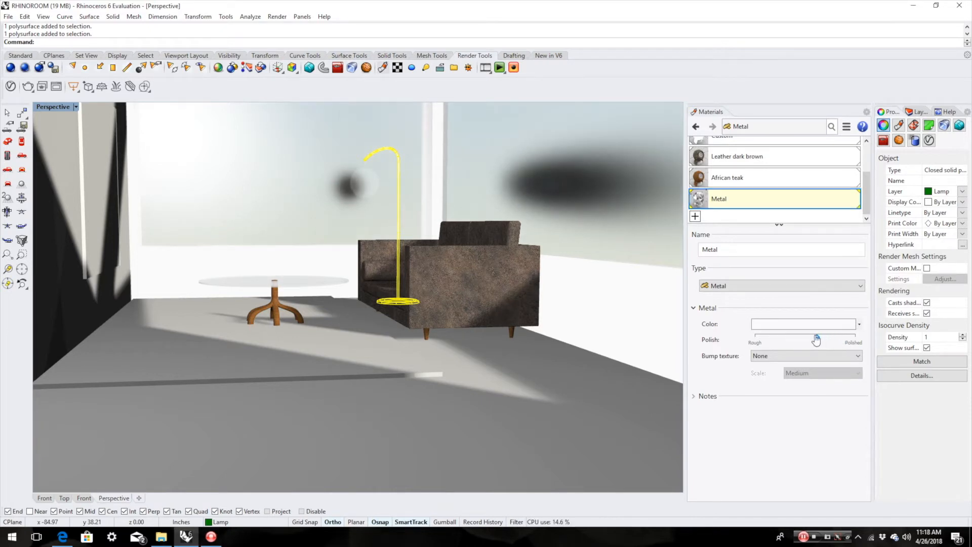
Set the Metal material's color to a blue-grey of RGB 158, 167, 176 and clear the selection
left_click(860, 325)
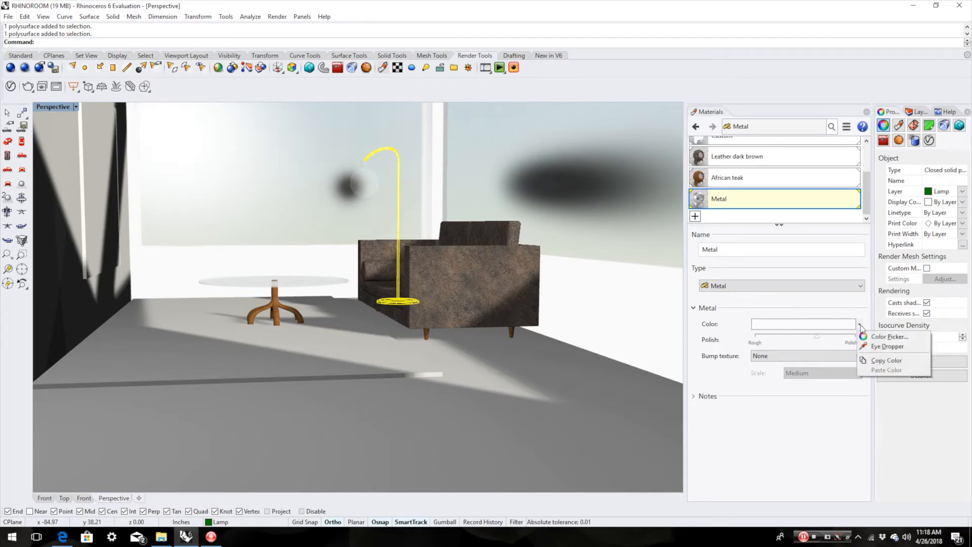
left_click(889, 337)
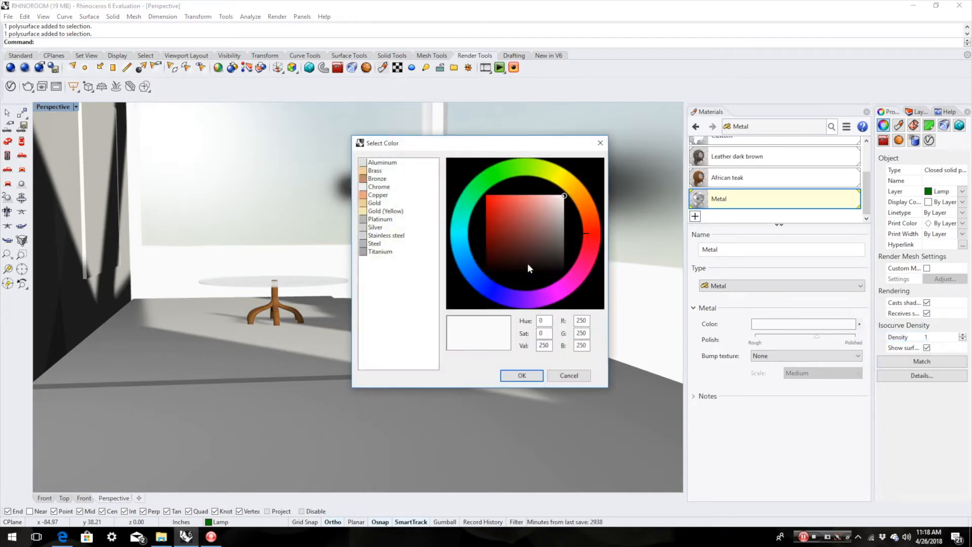
mouse_move(546, 213)
left_mouse_down()
mouse_move(542, 196)
mouse_move(557, 219)
left_mouse_up()
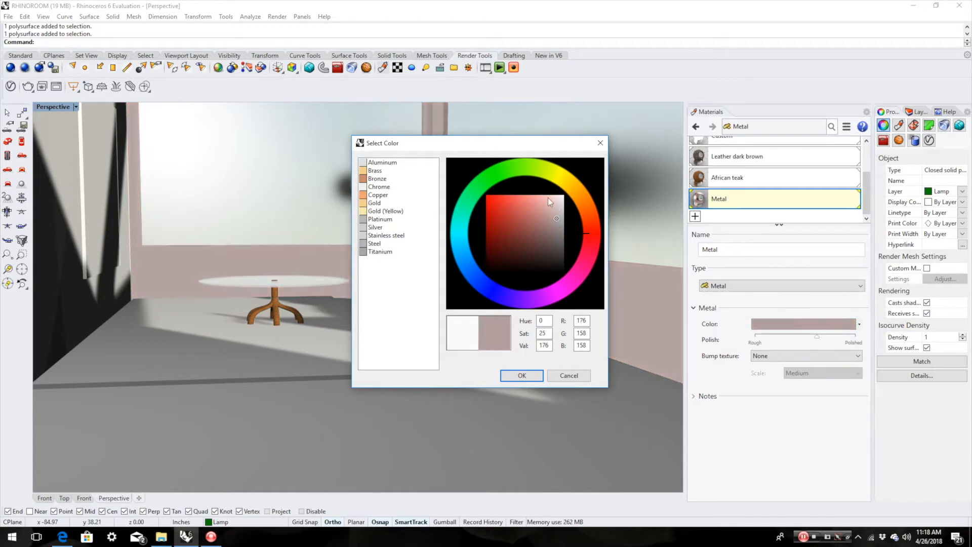
left_click_drag(497, 143, 372, 263)
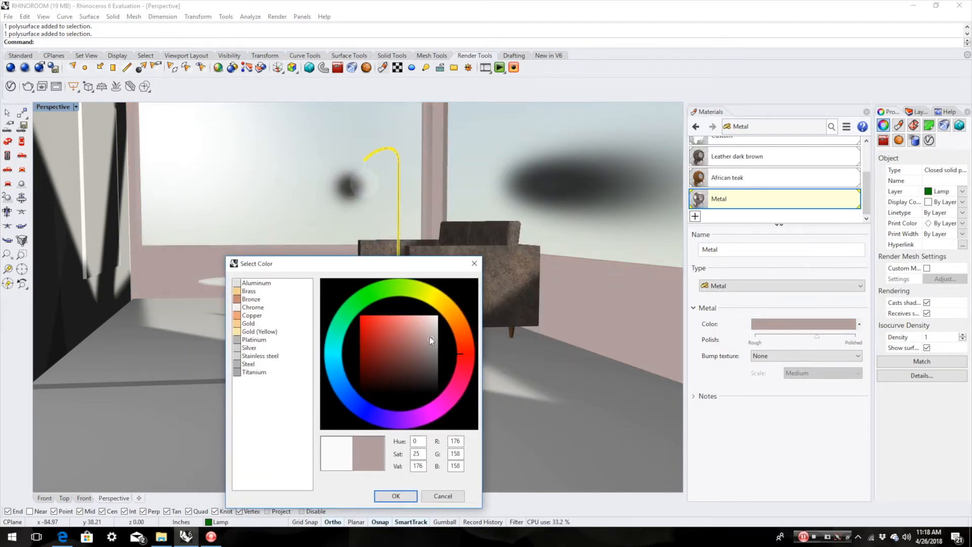
left_click(344, 386)
left_click(345, 386)
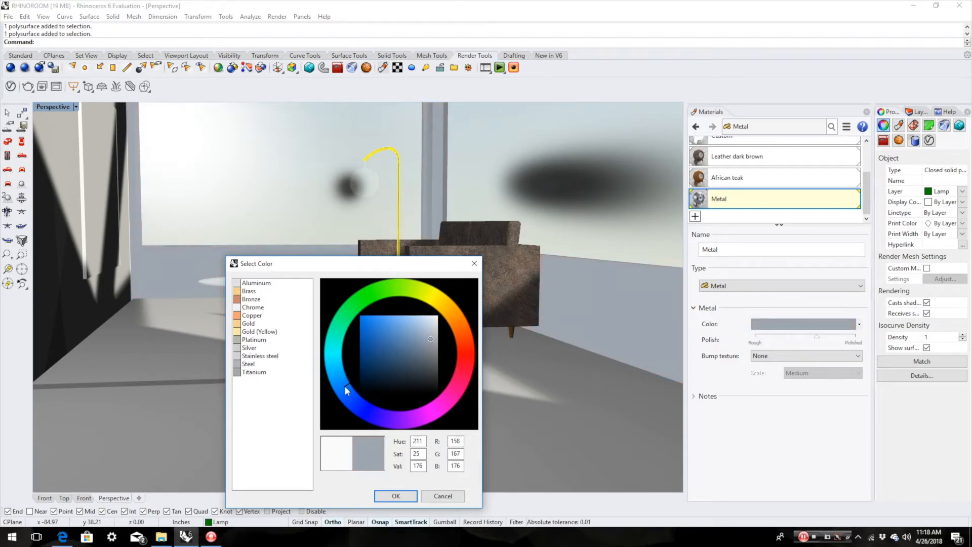
left_click(396, 495)
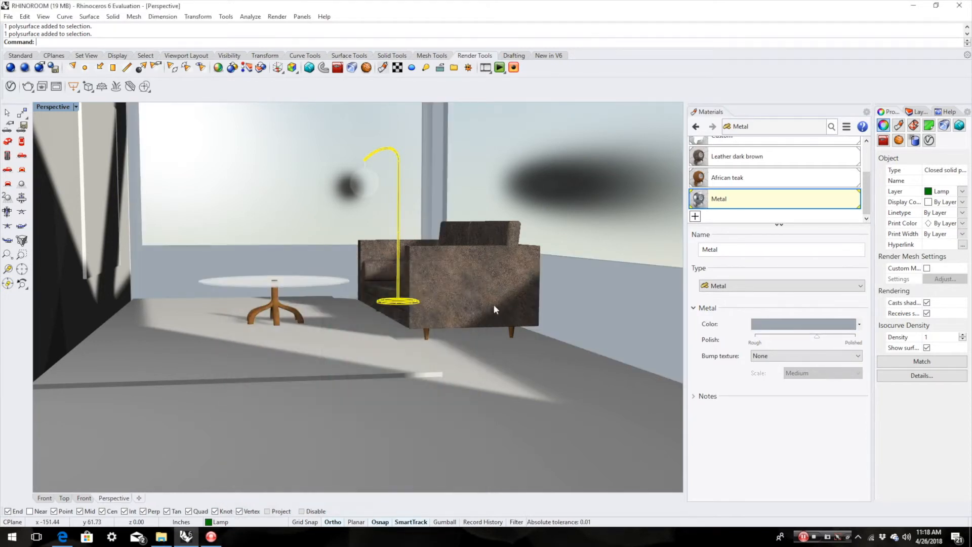
left_click(526, 363)
key("Escape")
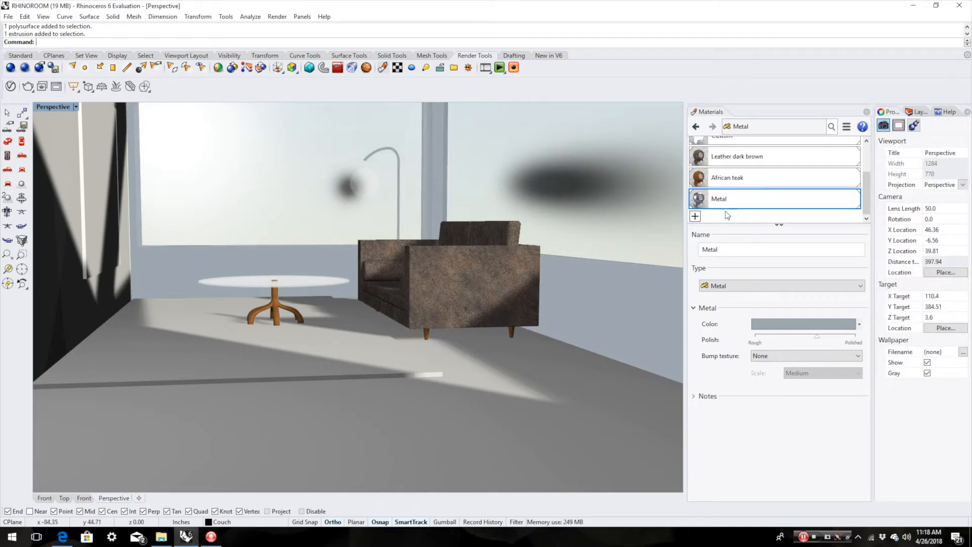
Create a new Custom material and assign the brick-wallpaper-8 image from the Desktop as its color texture
right_click_drag(205, 274, 224, 322)
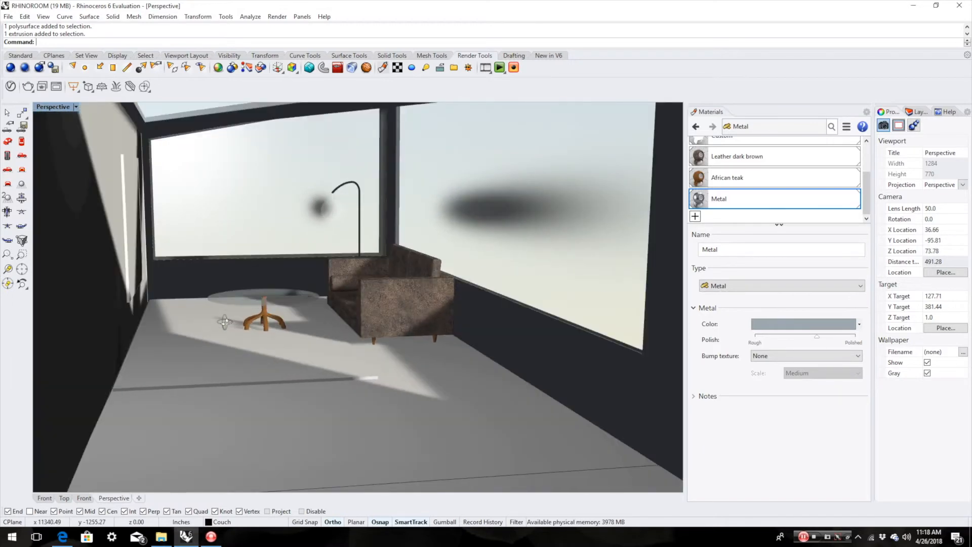
mouse_move(426, 344)
right_mouse_down()
mouse_move(400, 355)
mouse_move(431, 340)
mouse_move(426, 349)
right_mouse_up()
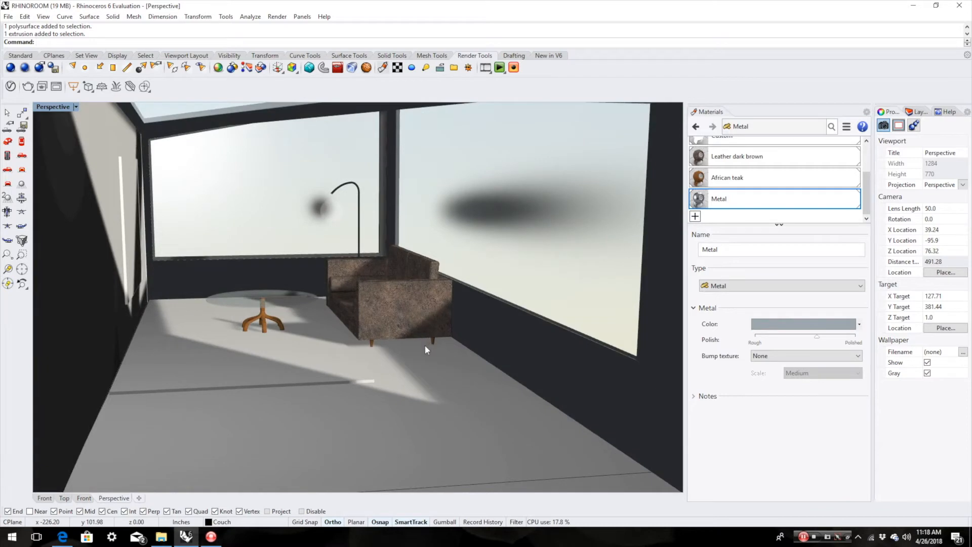
left_click(696, 216)
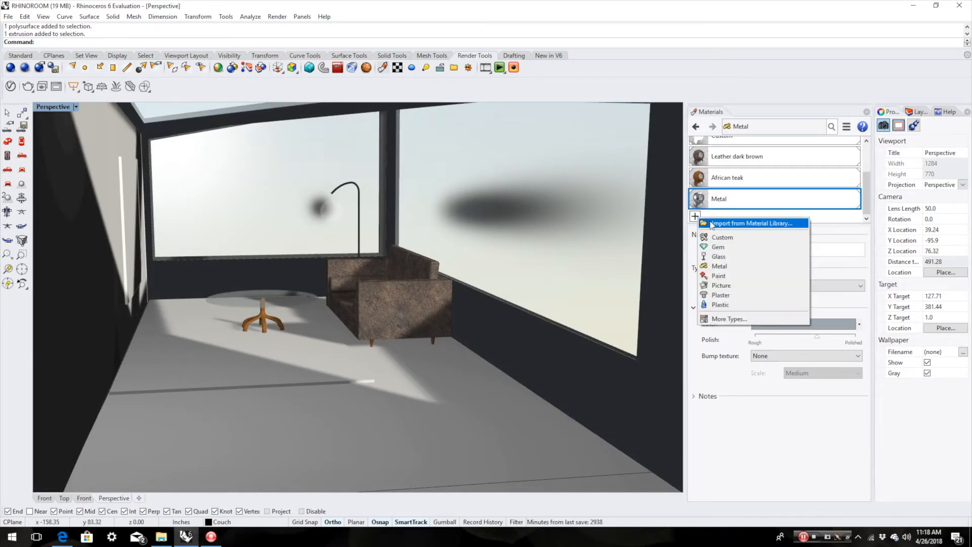
left_click(715, 239)
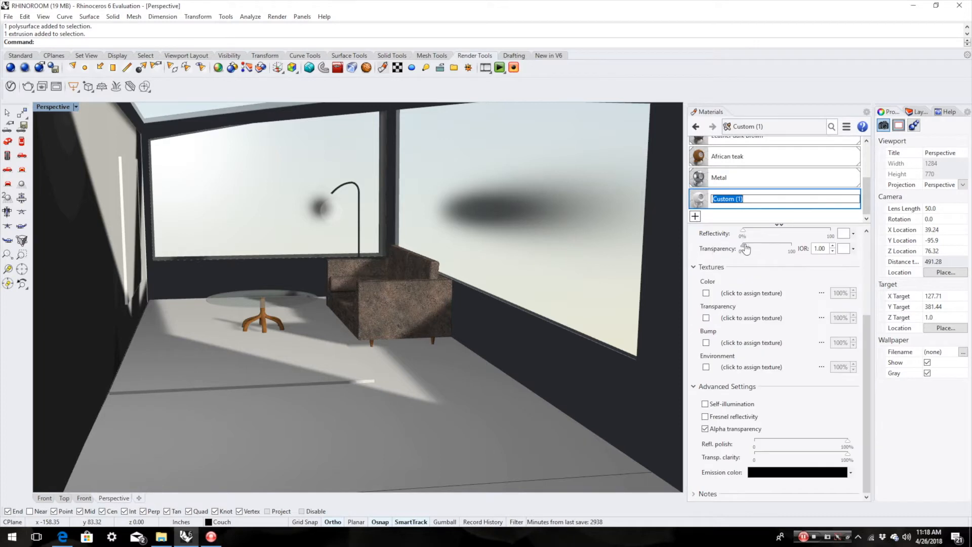
left_click(733, 295)
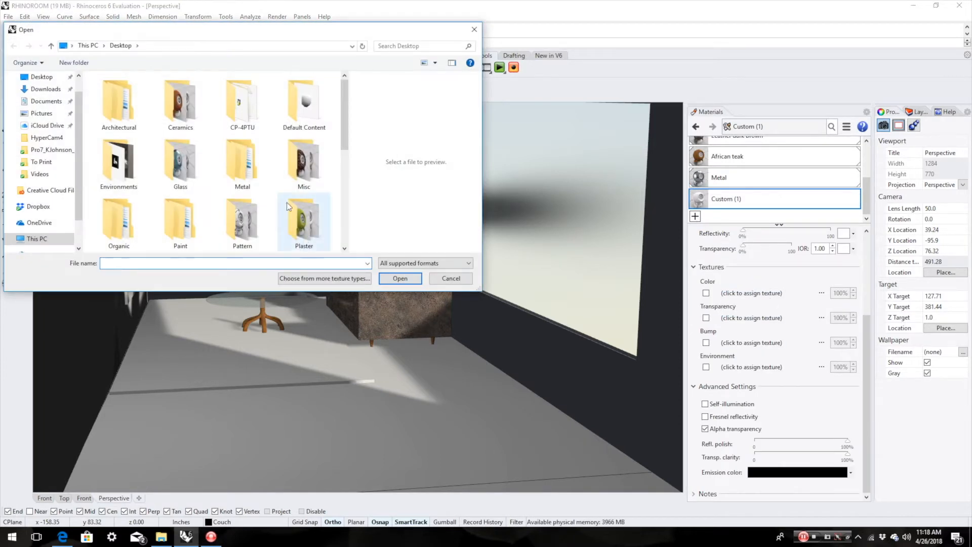
scroll(286, 202, "down", 5)
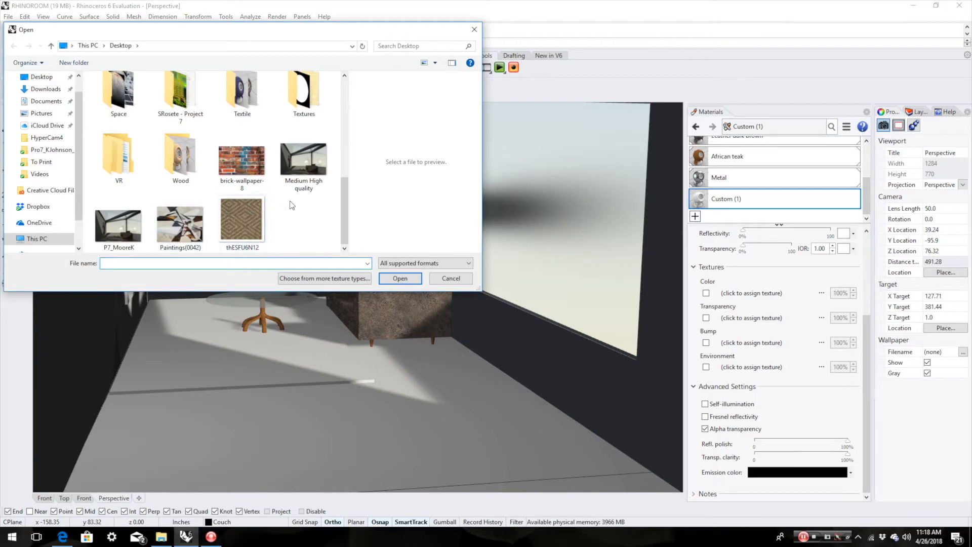
left_click(247, 163)
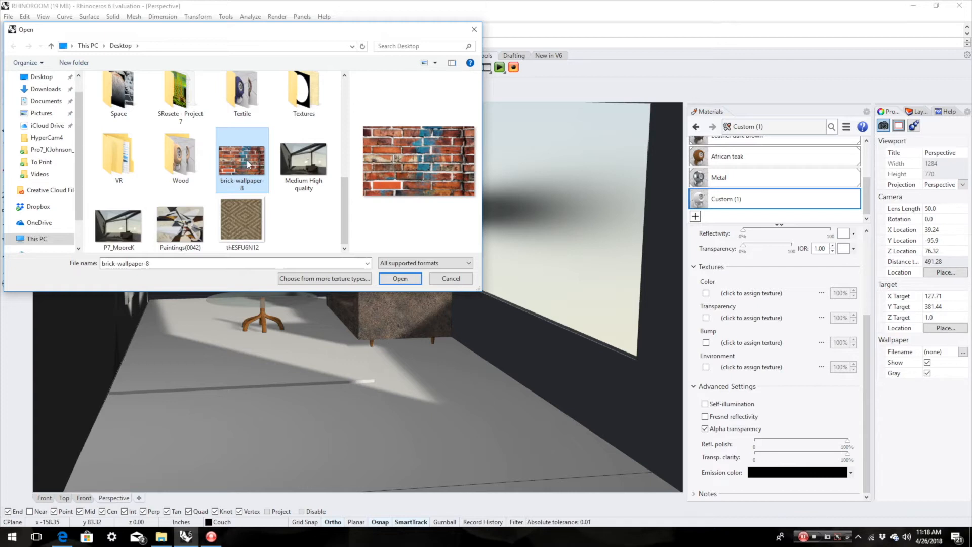
left_click(400, 279)
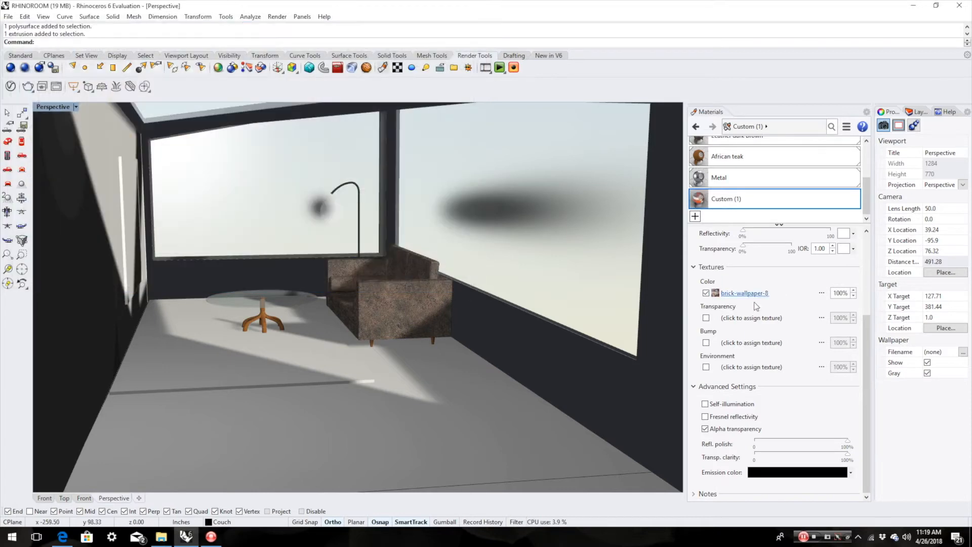
Assign the brick-wallpaper-8 image as the bump texture of the new Custom material
left_click(752, 345)
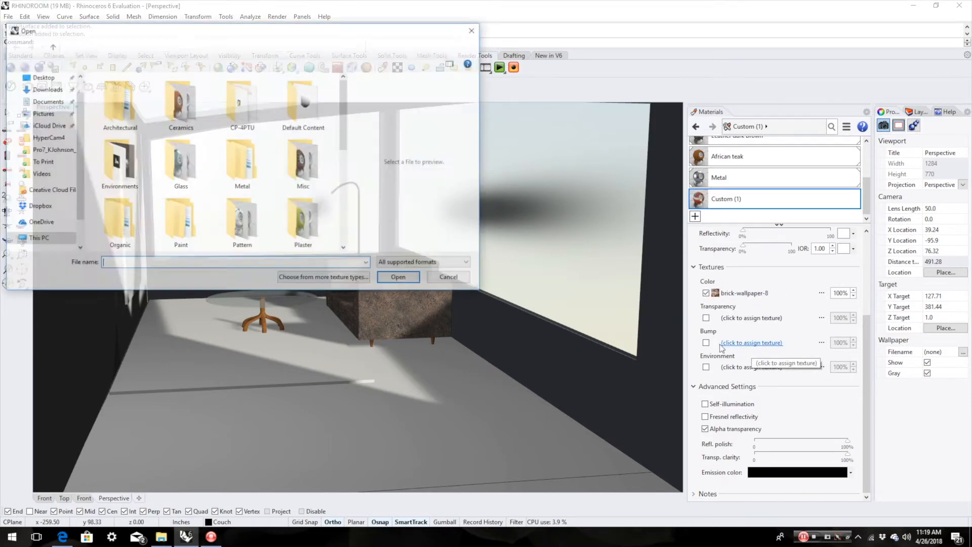
scroll(299, 188, "down", 2)
scroll(299, 188, "down", 2)
left_click(242, 161)
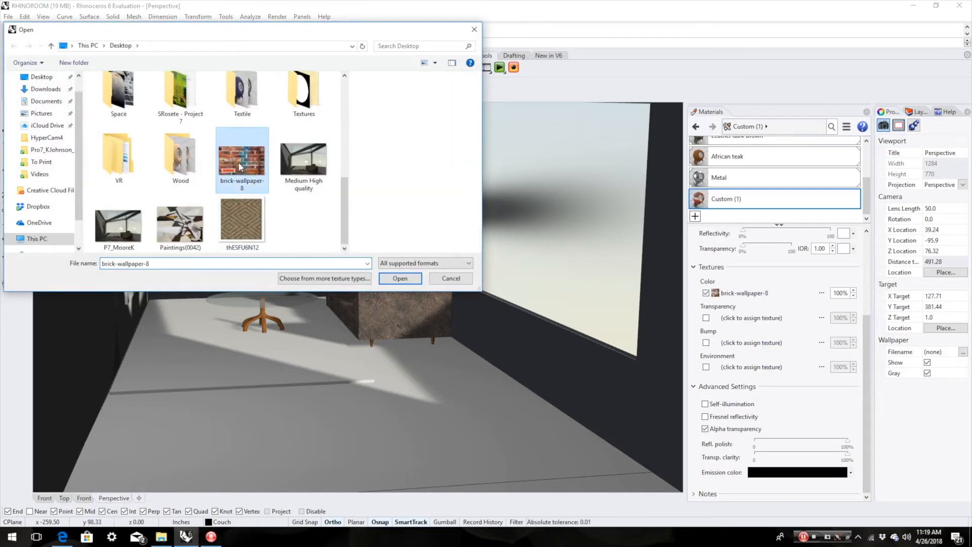
left_click(388, 280)
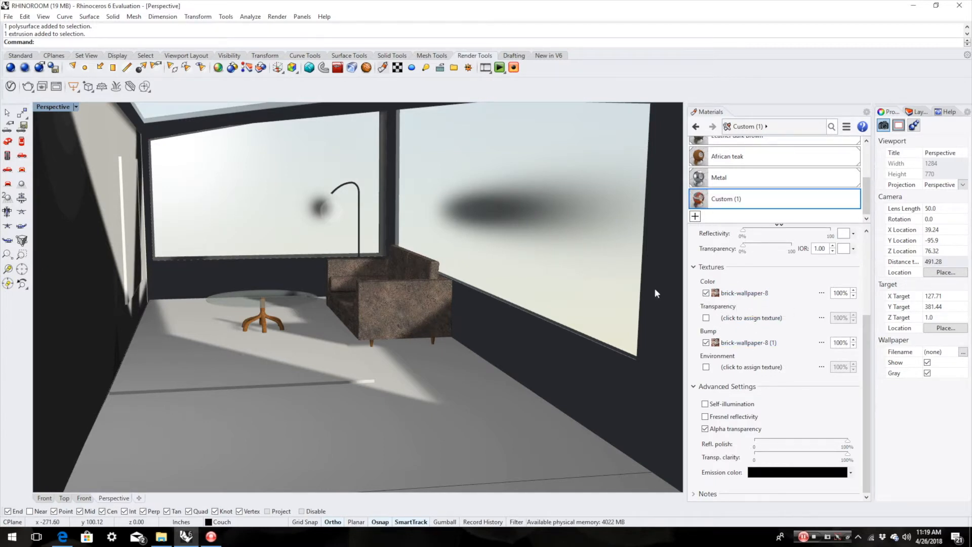
Apply the Custom (1) brick material to the side wall opposite the couch, behind the blank picture panel
right_click_drag(443, 398, 497, 378)
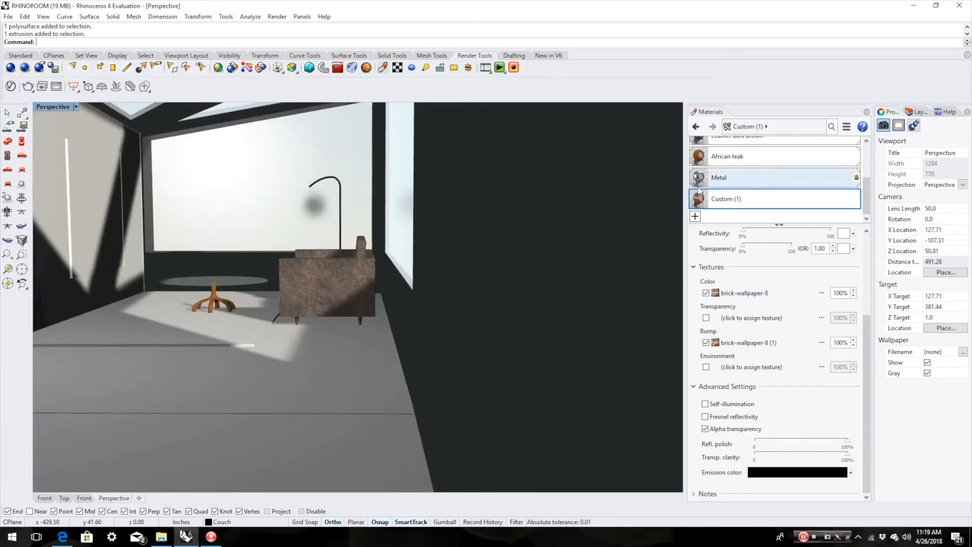
left_click_drag(701, 199, 52, 284)
right_click_drag(67, 299, 84, 357)
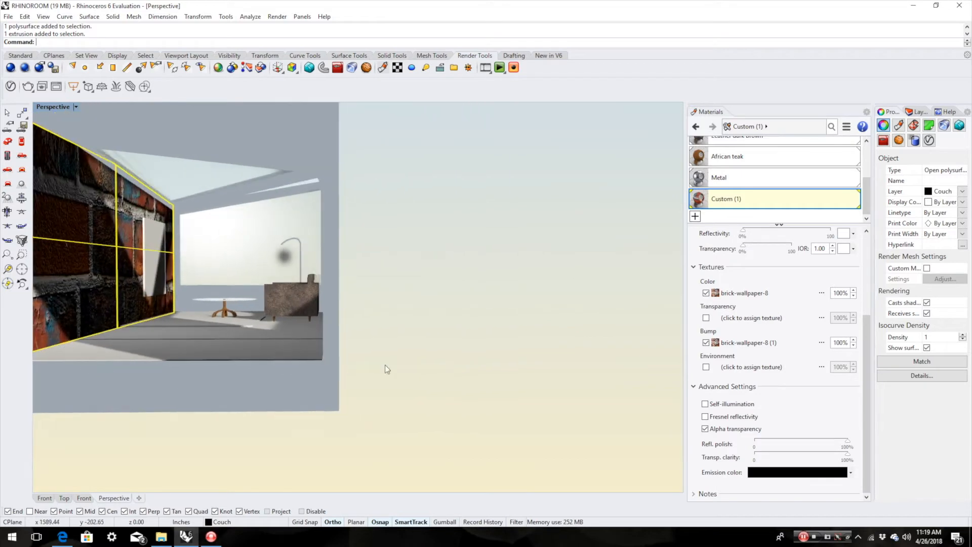
Set the brick color texture's mapping repeat to 30 in both U and V
left_click(752, 295)
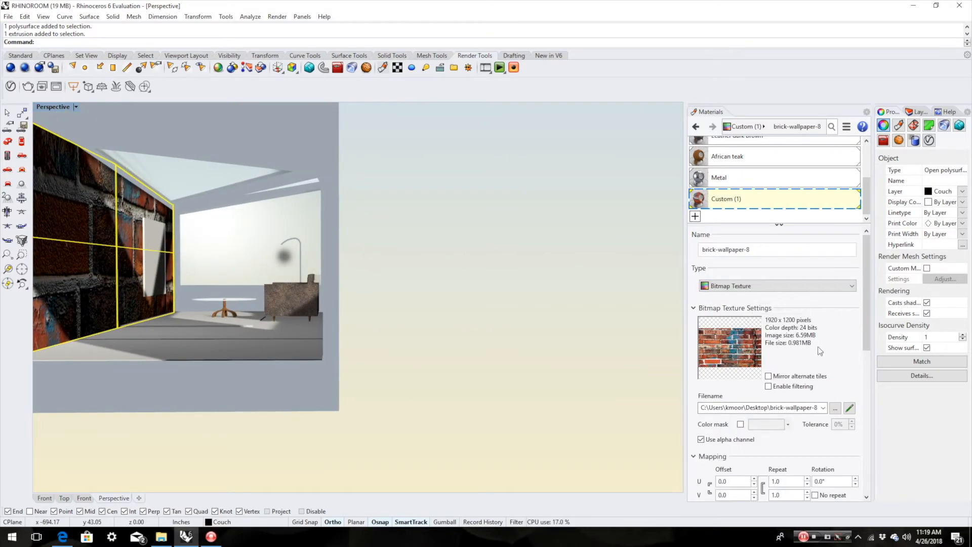
left_click(786, 484)
type("30")
key("Return")
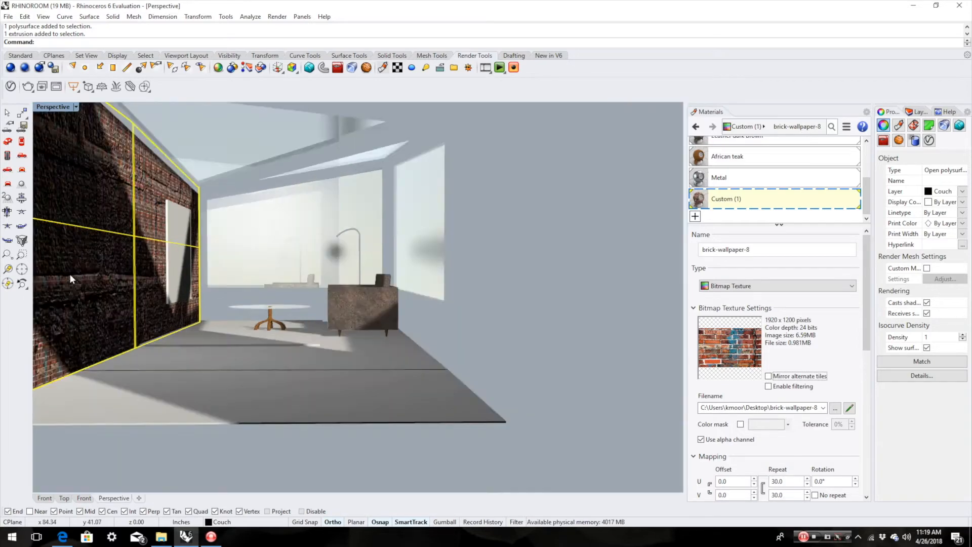
right_click_drag(69, 274, 139, 311)
scroll(139, 312, "down", 3)
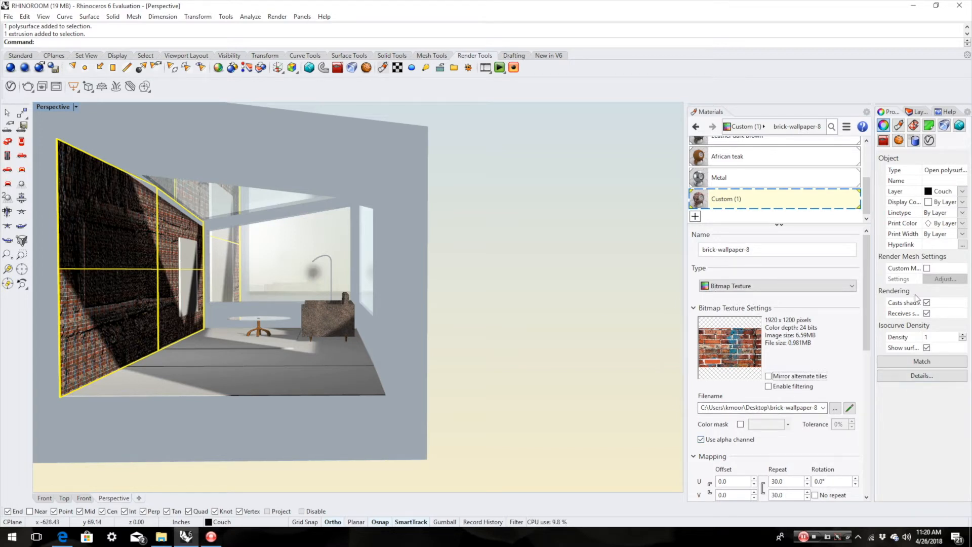
Set the brick bump texture's mapping repeat to 30 in both U and V to match the color texture
left_click(693, 308)
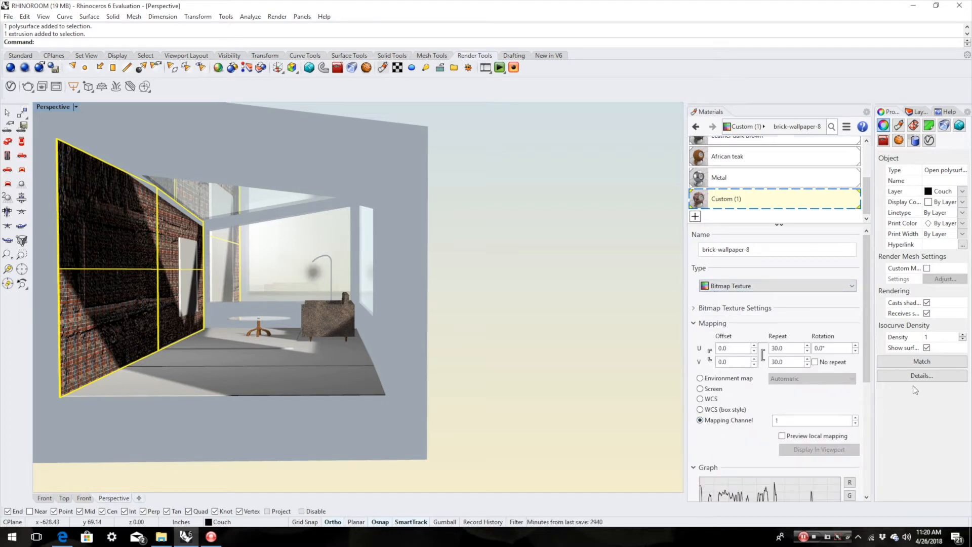
left_click(898, 127)
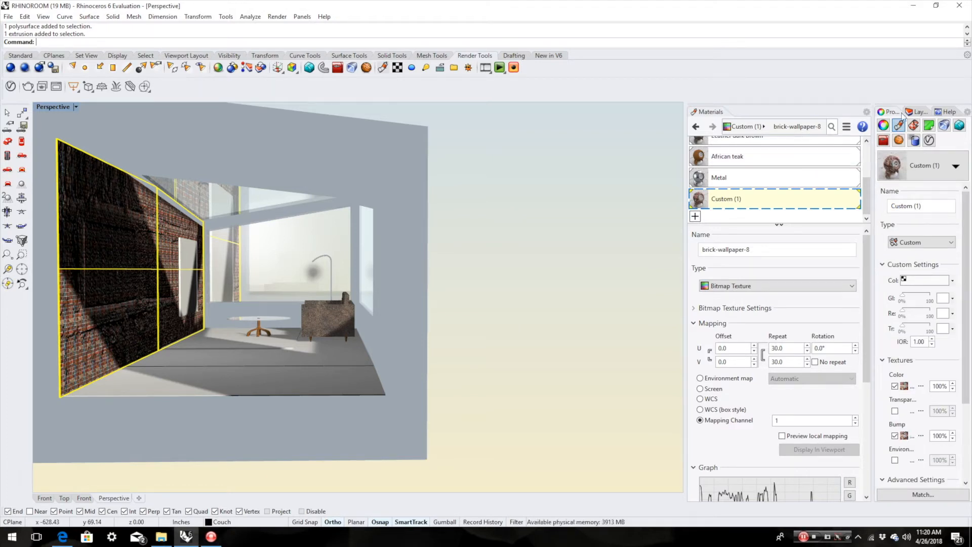
left_click(909, 439)
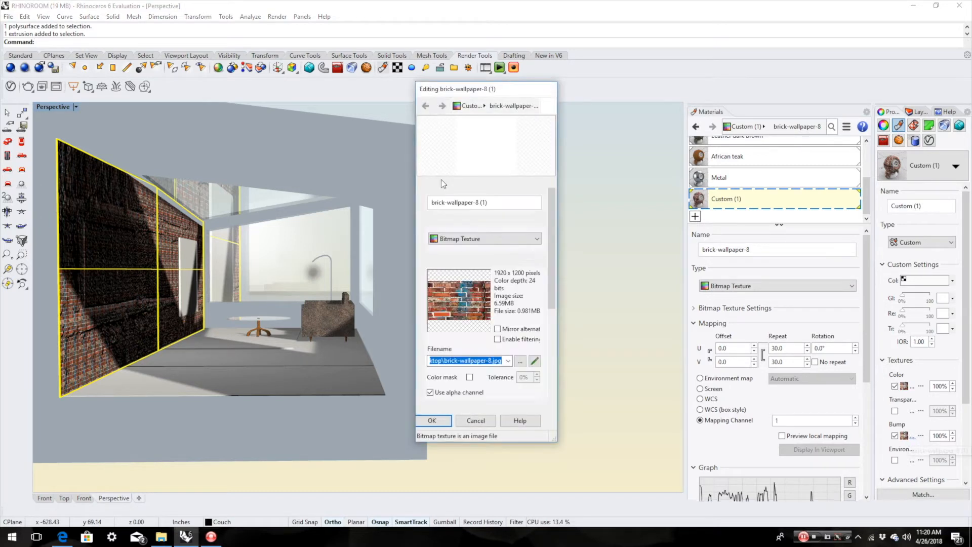
scroll(508, 339, "down", 1)
scroll(508, 343, "down", 3)
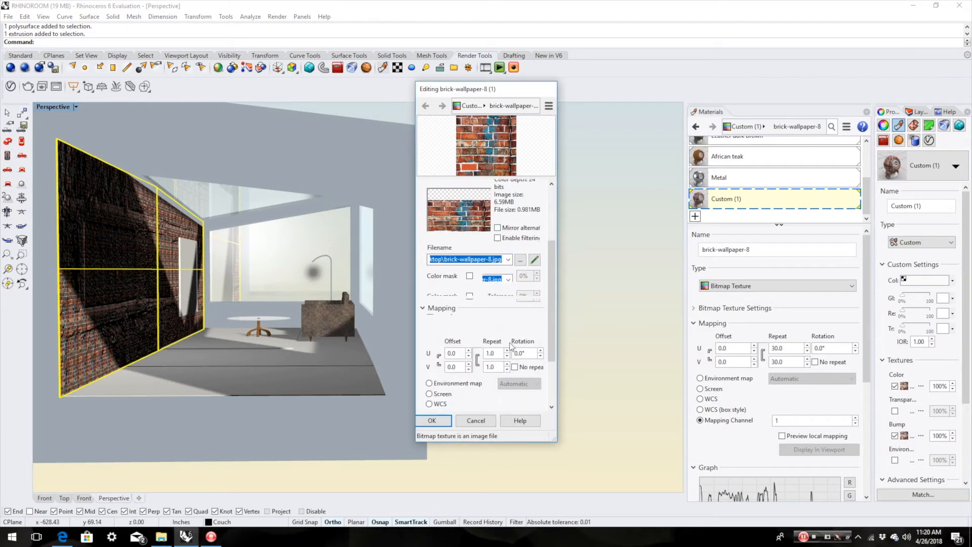
double_click(491, 333)
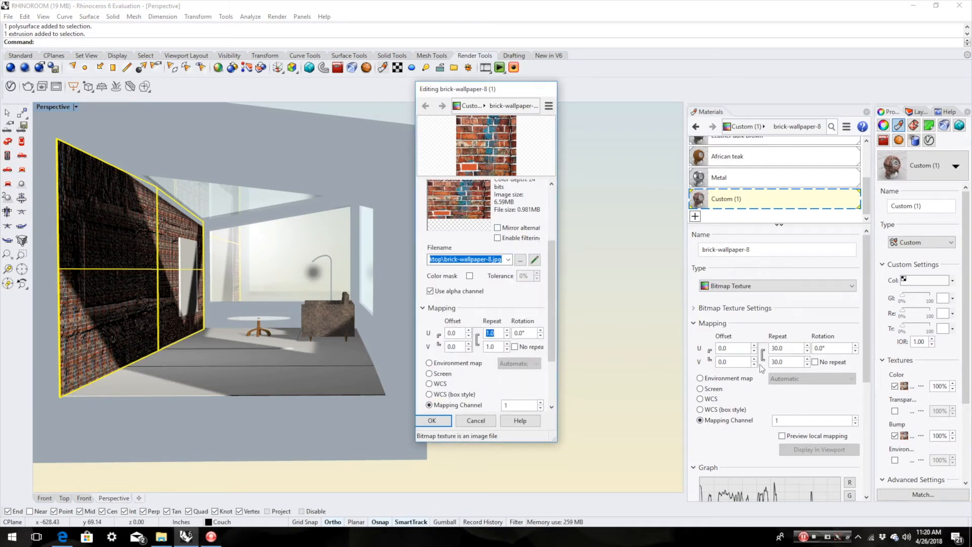
type("30")
key("Tab")
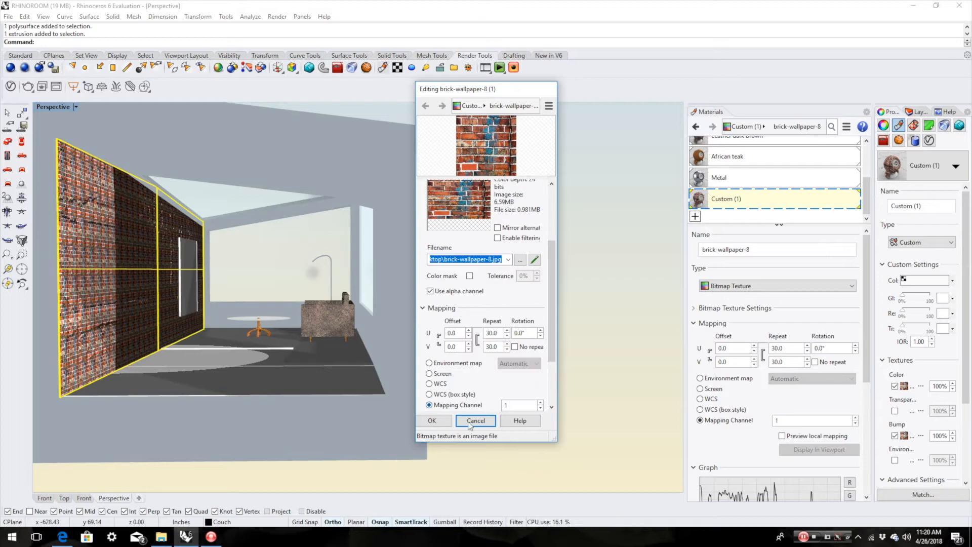
left_click(431, 421)
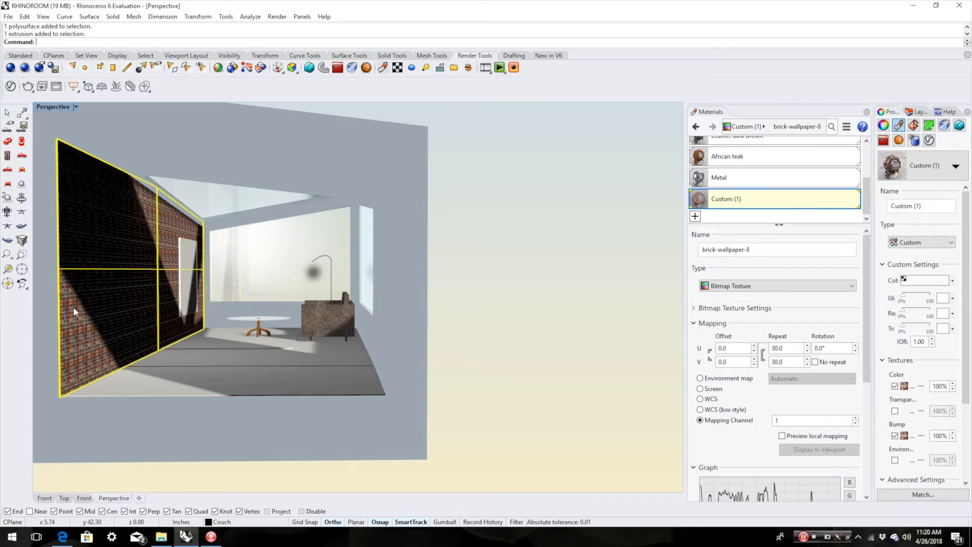
Examine the scale and alignment of the brick texture on the wall around the blank picture panel
right_click_drag(53, 295, 172, 321)
scroll(322, 355, "down", 8)
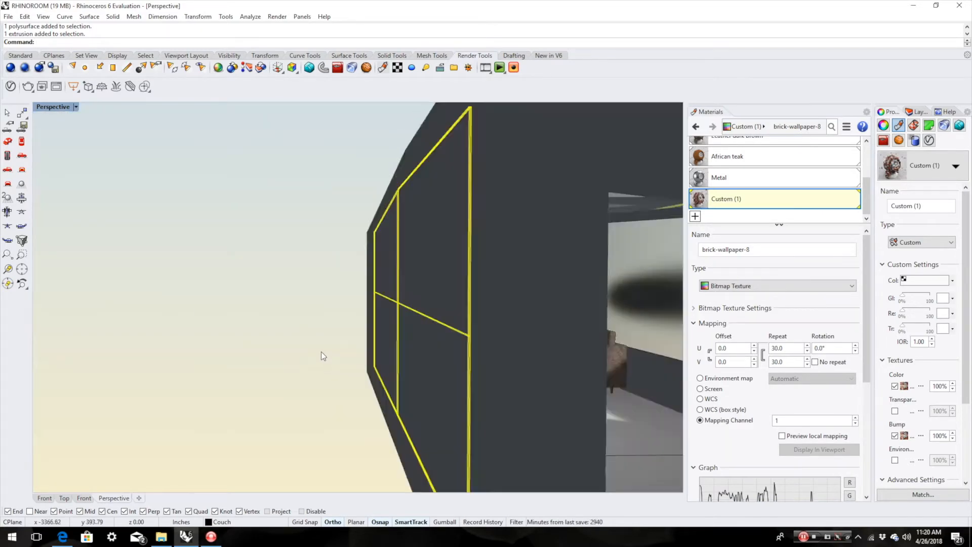
right_click_drag(409, 396, 261, 371)
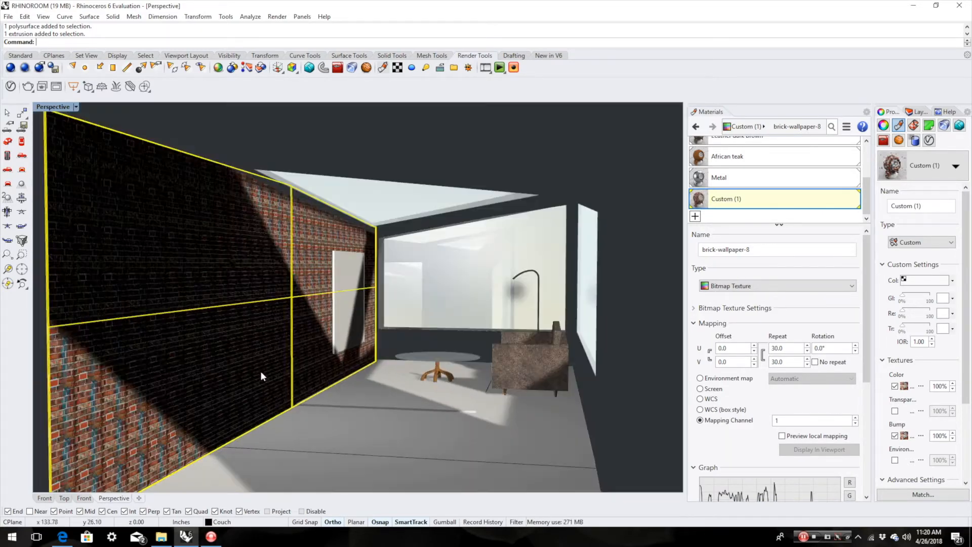
scroll(261, 364, "up", 5)
right_click_drag(330, 360, 306, 363)
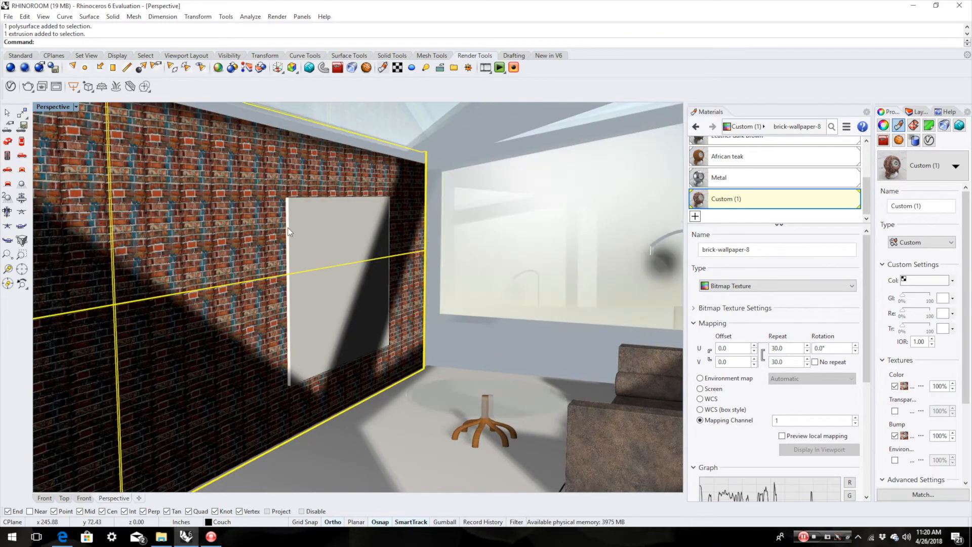
Set the brick color texture's mapping repeat to 15 in both U and V
scroll(293, 248, "up", 3)
scroll(250, 264, "up", 3)
right_click_drag(253, 267, 219, 234)
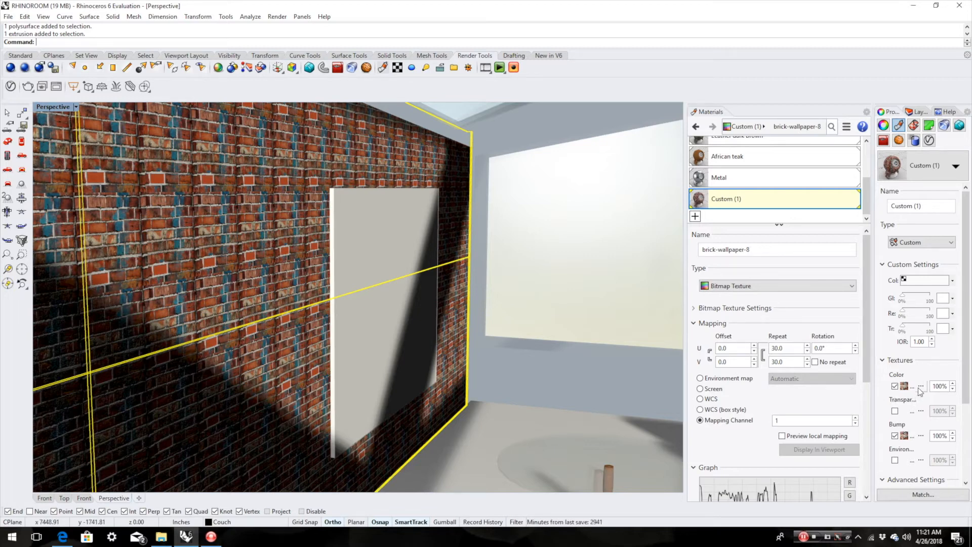
double_click(775, 348)
type("15")
key("Return")
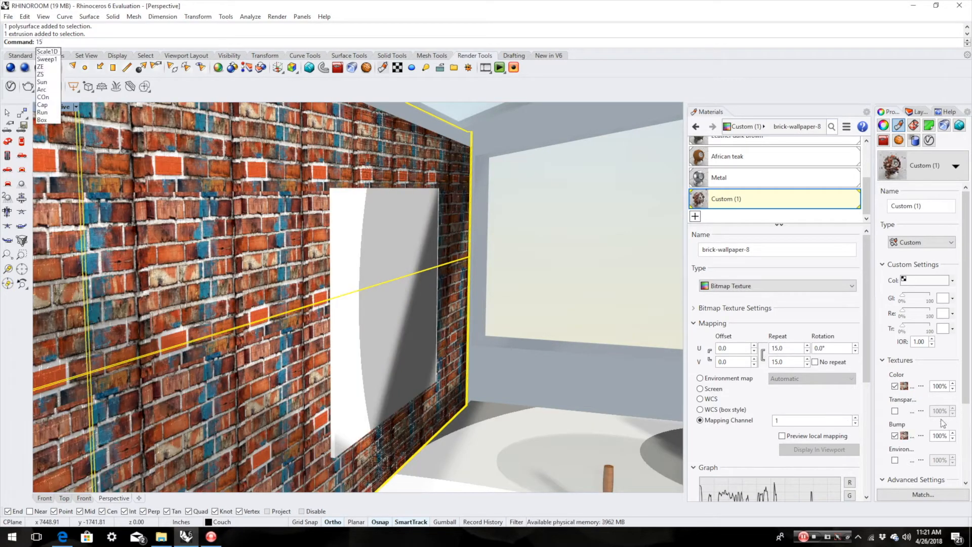
left_click(904, 387)
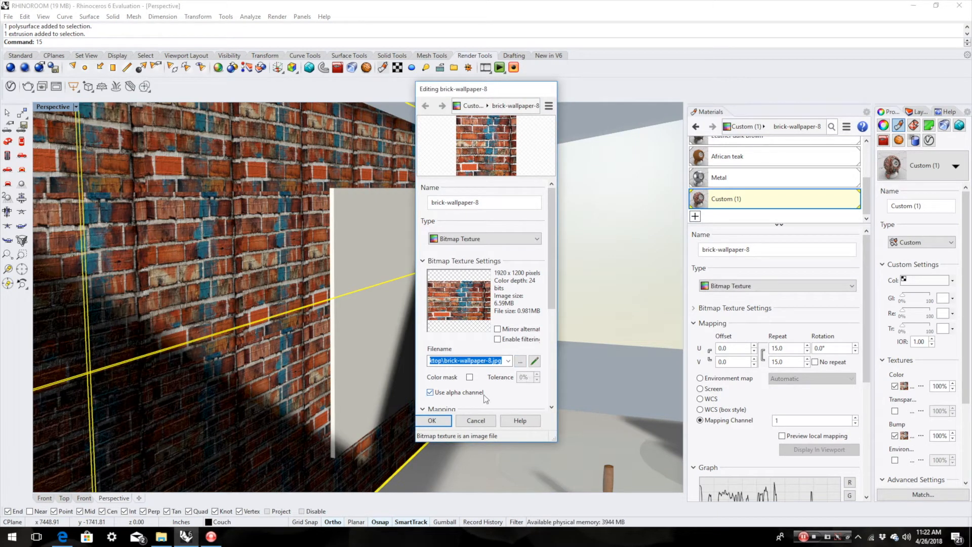
scroll(484, 394, "down", 2)
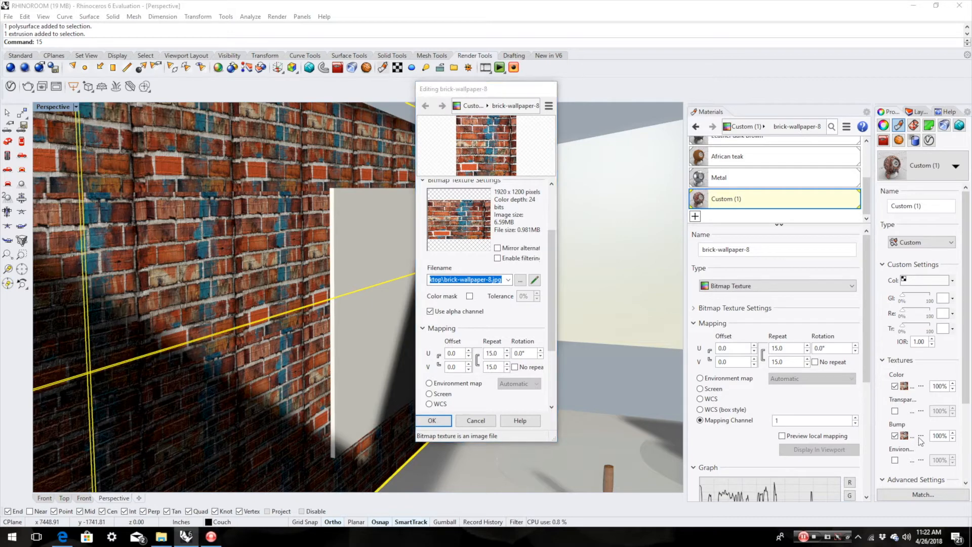
key("Escape")
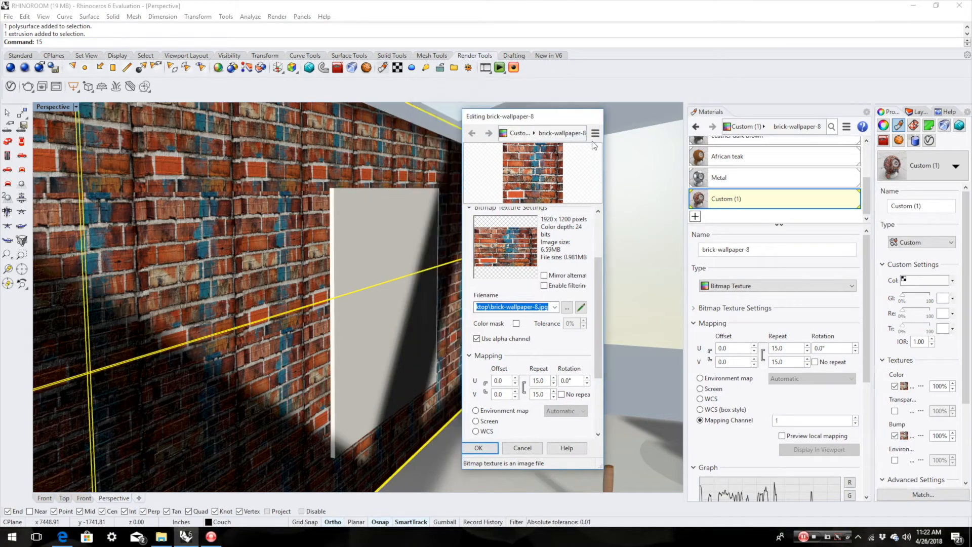
left_click(921, 436)
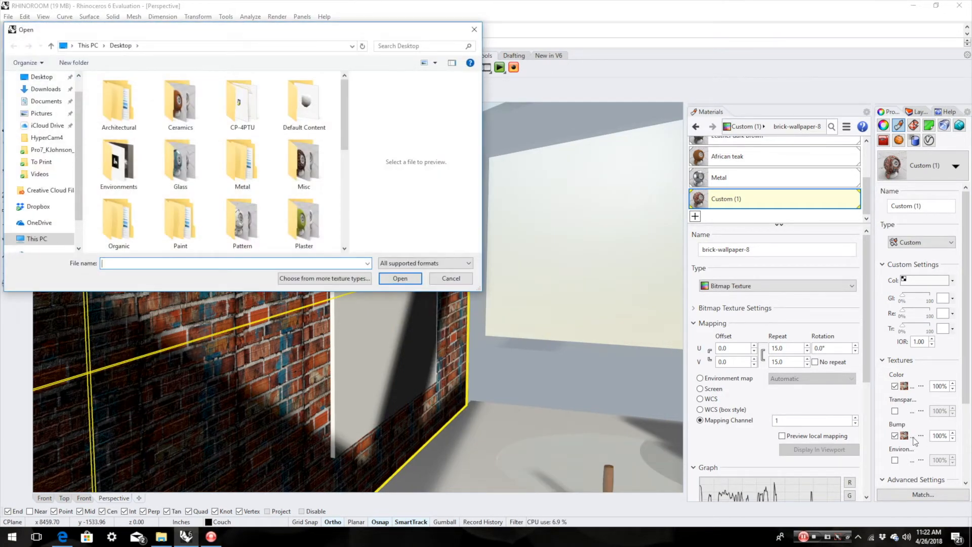
left_click(474, 29)
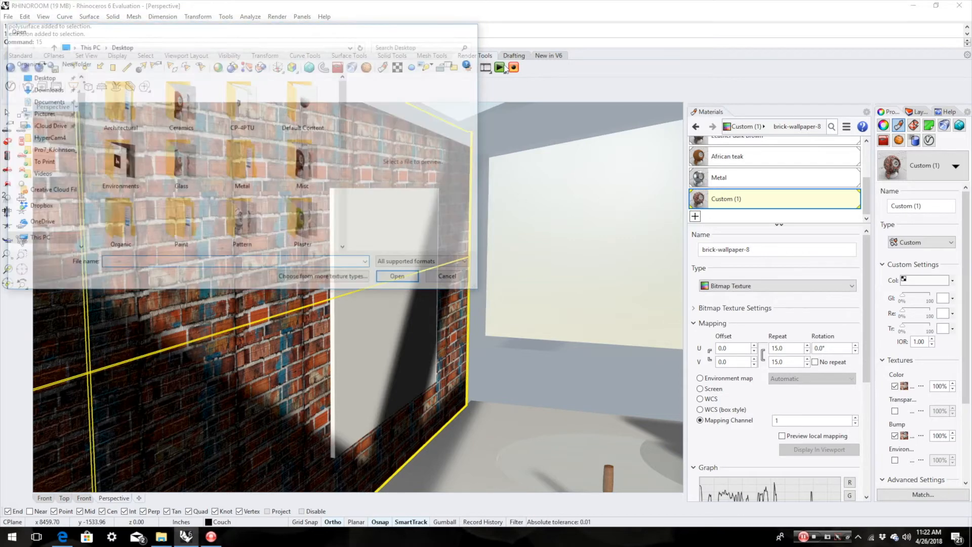
Set the brick bump texture's mapping repeat to 15 in both U and V to match the color texture
left_click(912, 439)
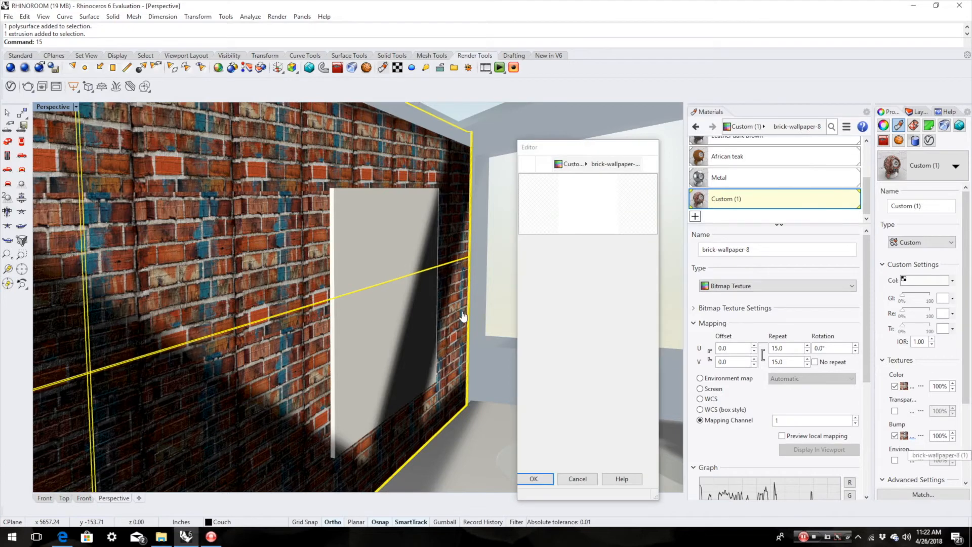
scroll(579, 445, "down", 1)
left_click(593, 430)
type("15")
key("Tab")
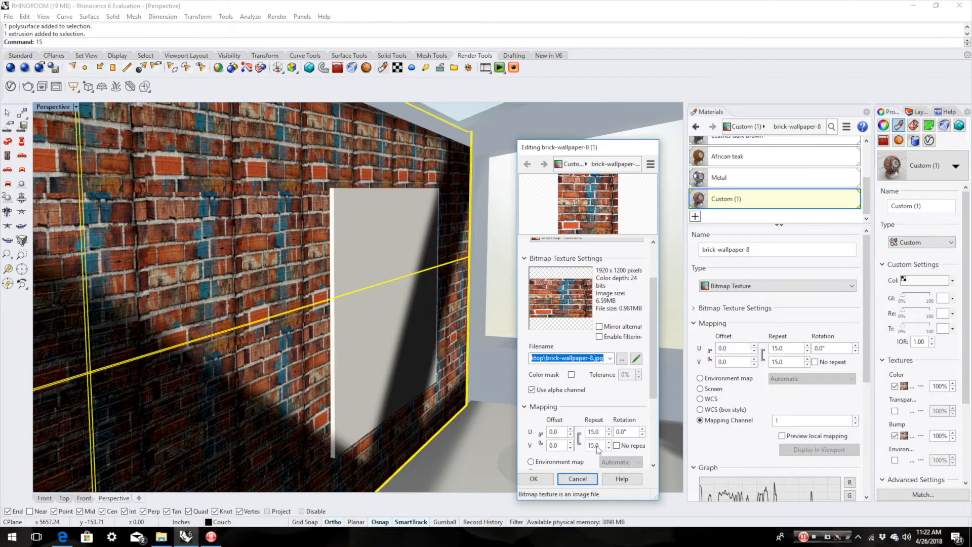
left_click(540, 478)
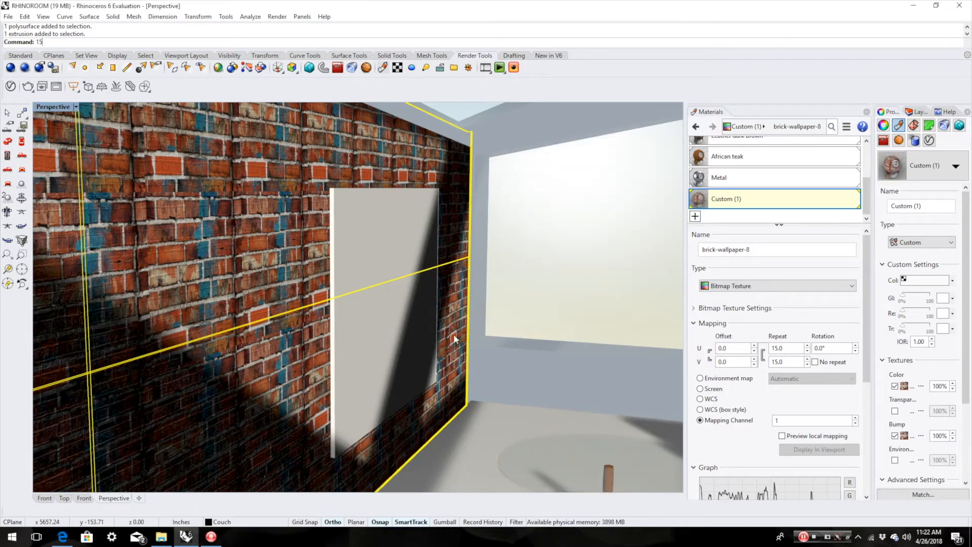
Examine the brick wall's relief up close and review the bump texture's mapping, graph and output adjustment settings
right_click_drag(283, 260, 187, 301)
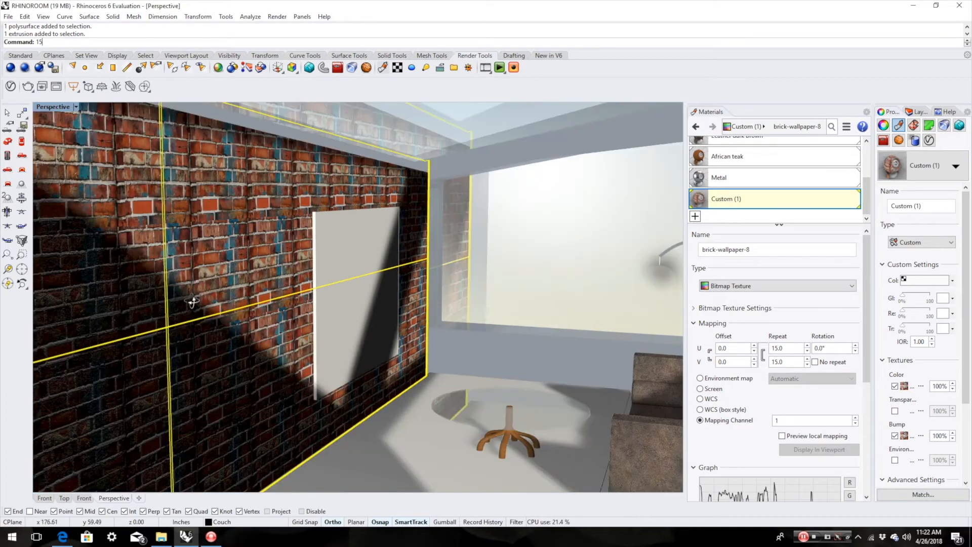
scroll(187, 303, "down", 10)
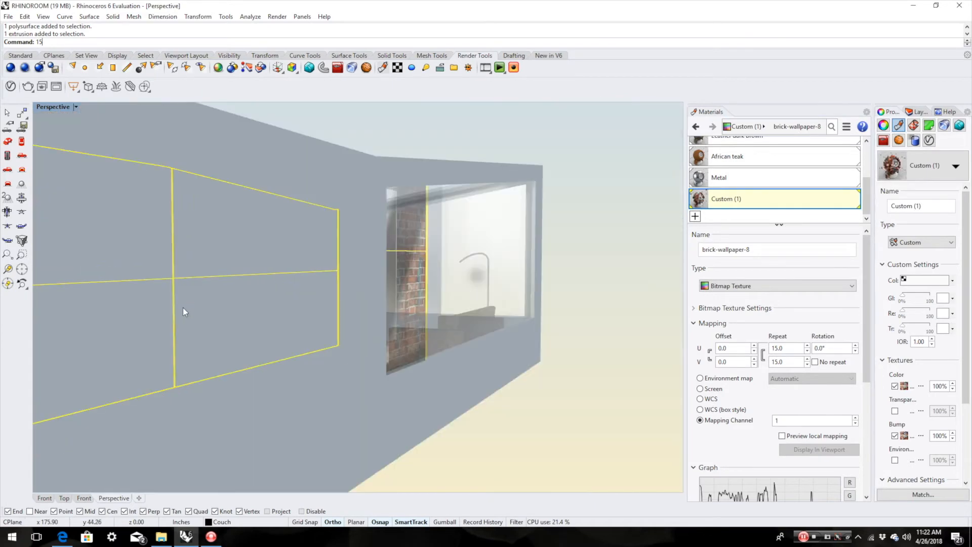
scroll(166, 311, "up", 10)
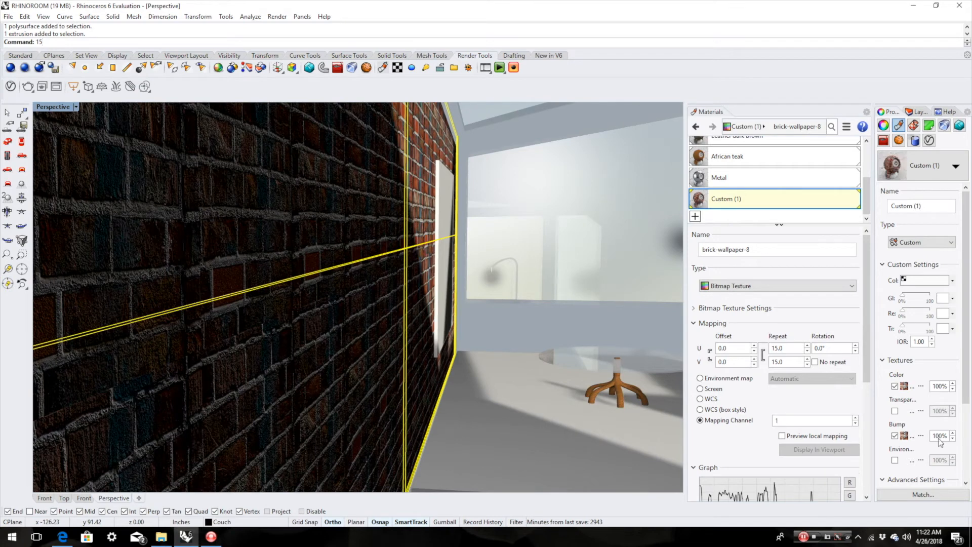
left_click(913, 443)
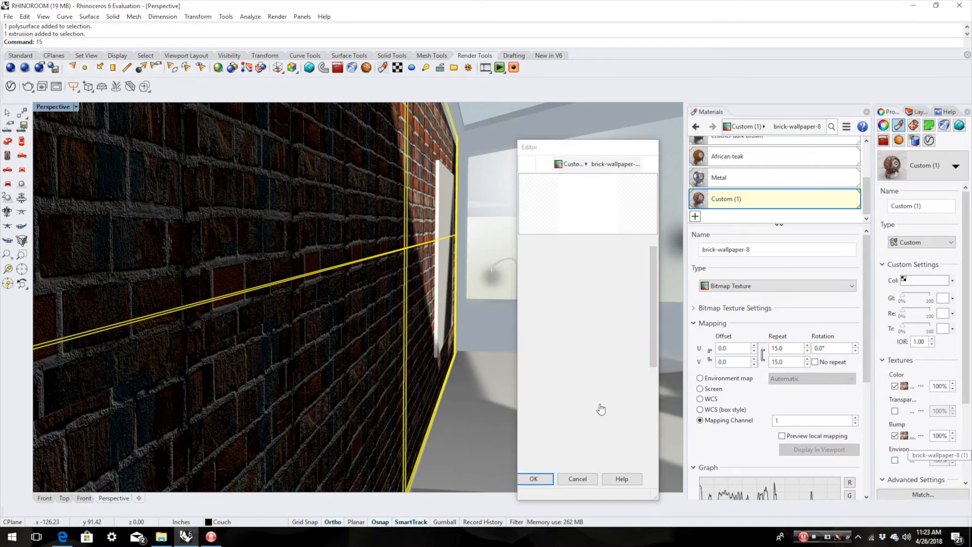
scroll(566, 411, "down", 3)
scroll(566, 411, "down", 2)
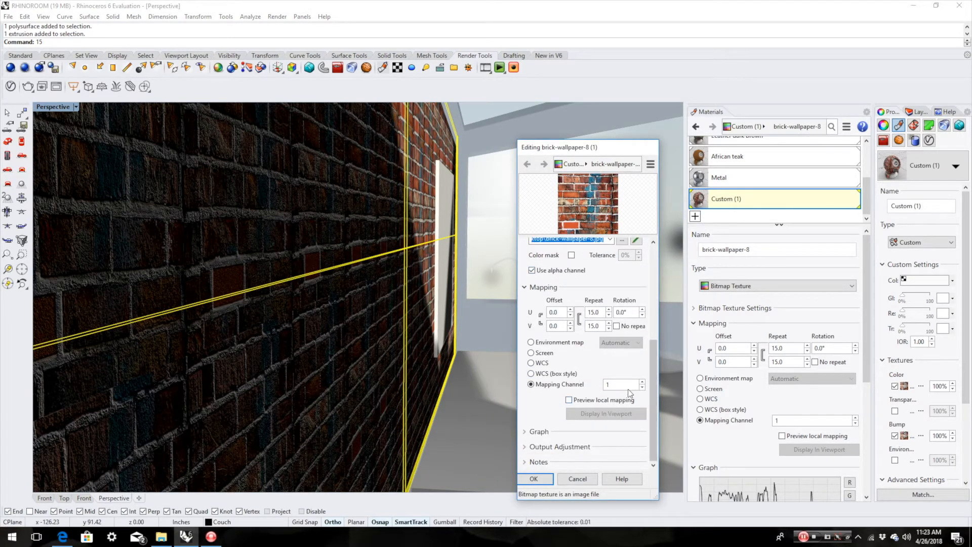
left_click(525, 434)
scroll(548, 435, "down", 3)
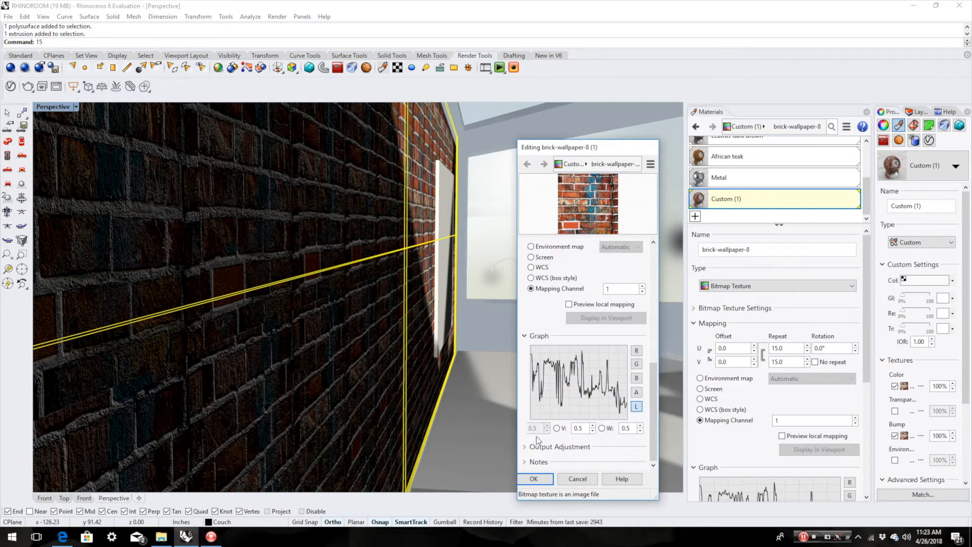
scroll(530, 449, "down", 4)
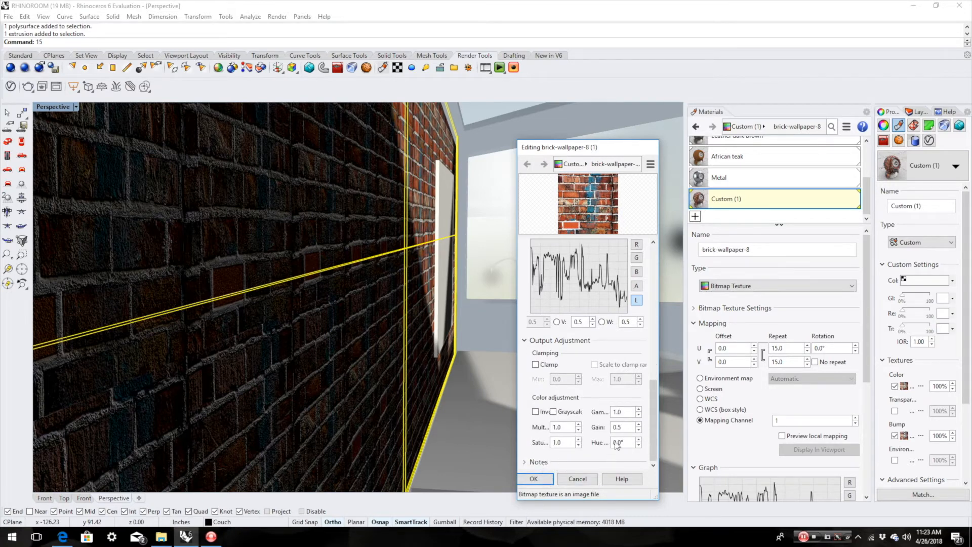
scroll(592, 346, "up", 6)
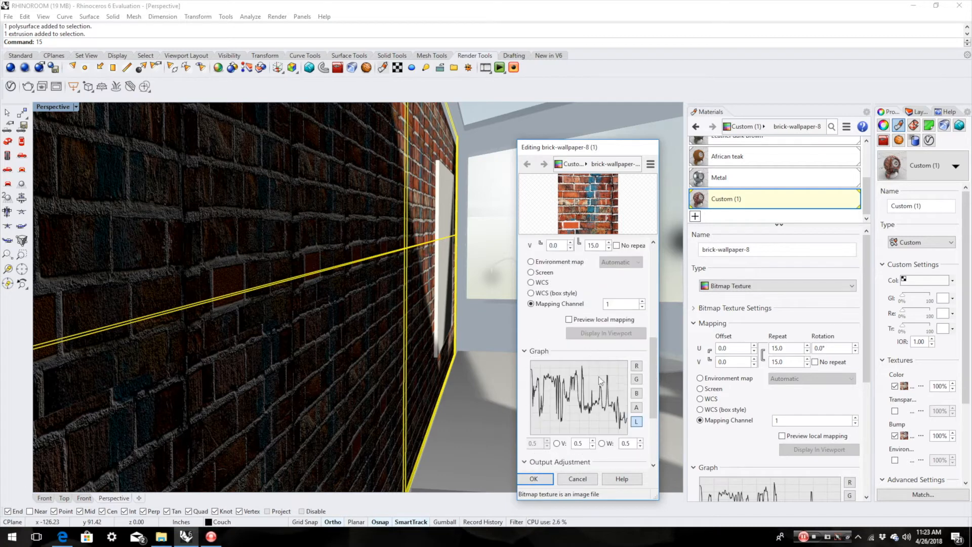
scroll(592, 346, "up", 4)
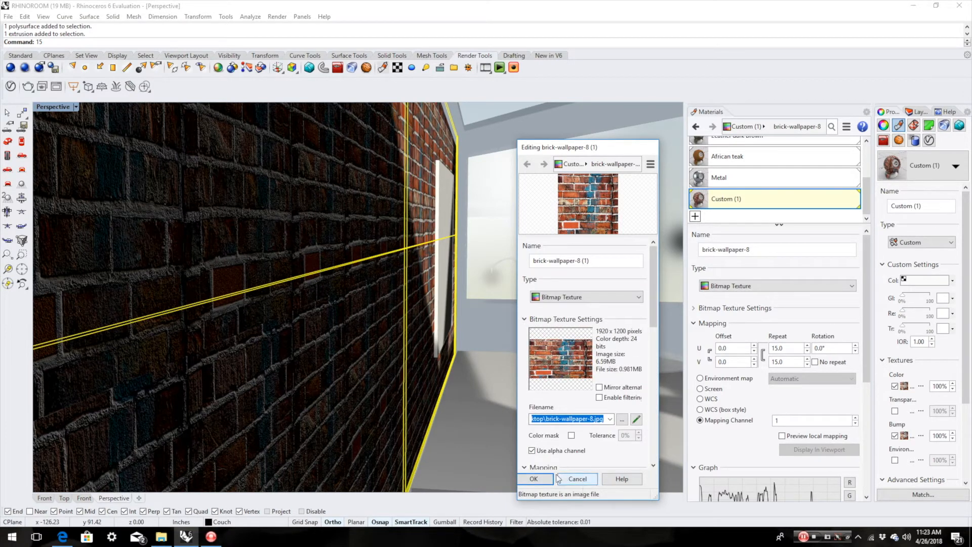
left_click(534, 479)
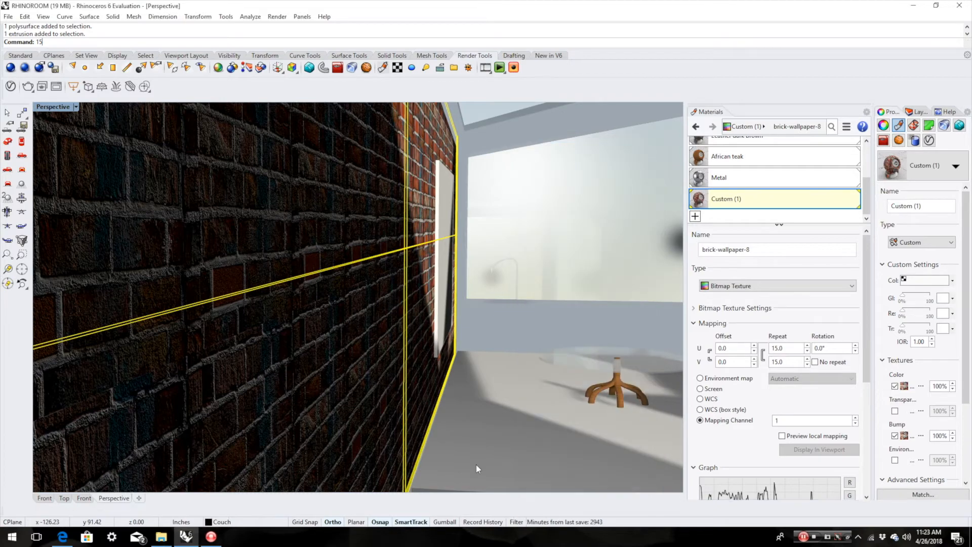
Select the thin rectangular rug slab on the floor beneath the round table
right_click_drag(592, 418, 559, 412)
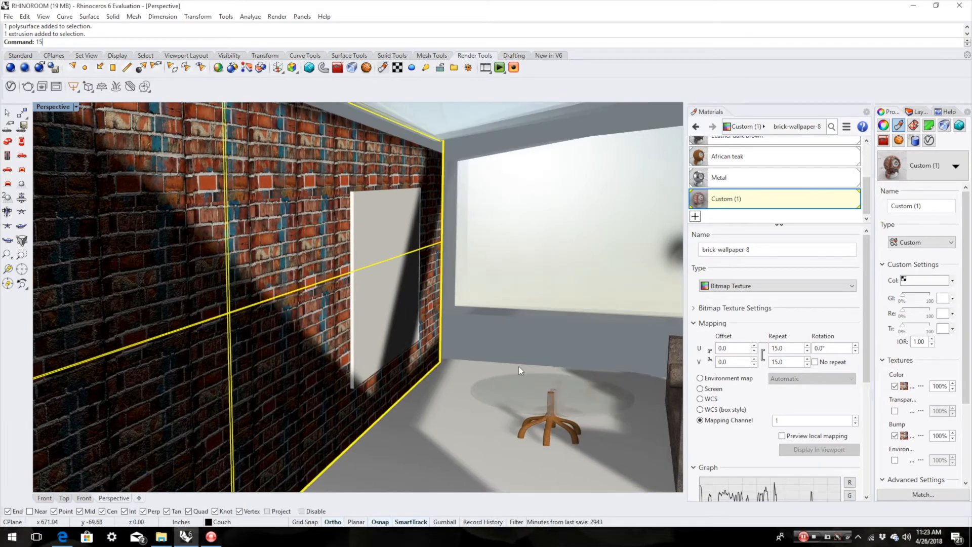
right_click_drag(481, 366, 567, 448)
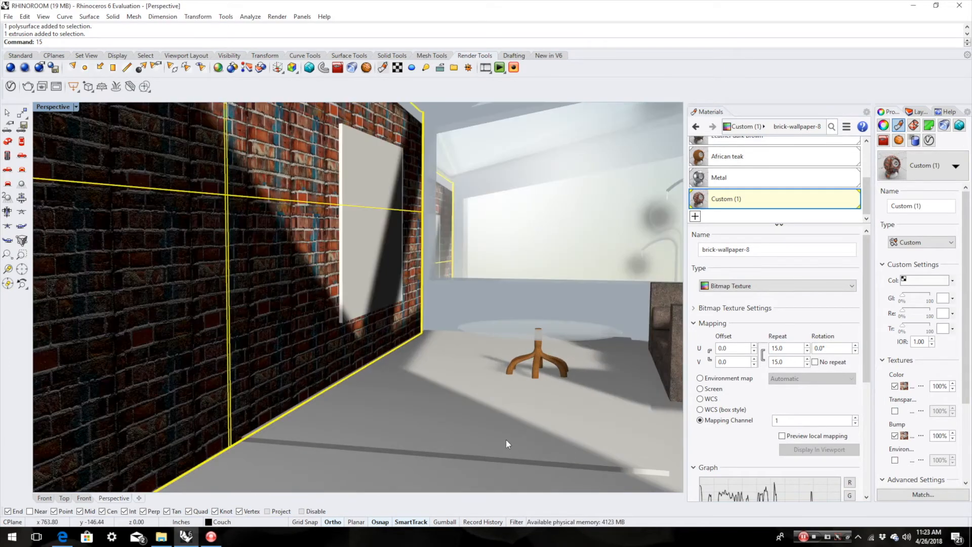
right_click_drag(489, 444, 508, 420)
left_click(509, 417)
left_click(695, 216)
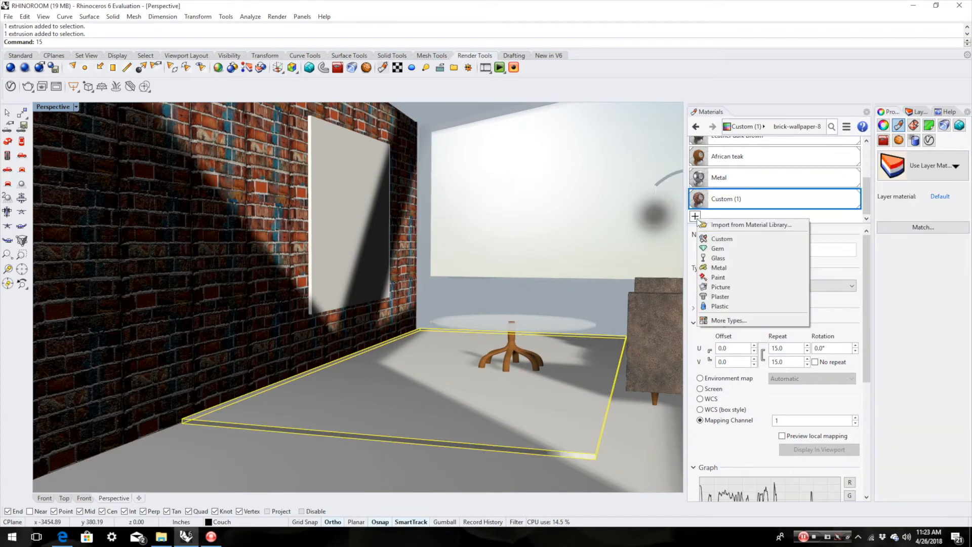
left_click(719, 226)
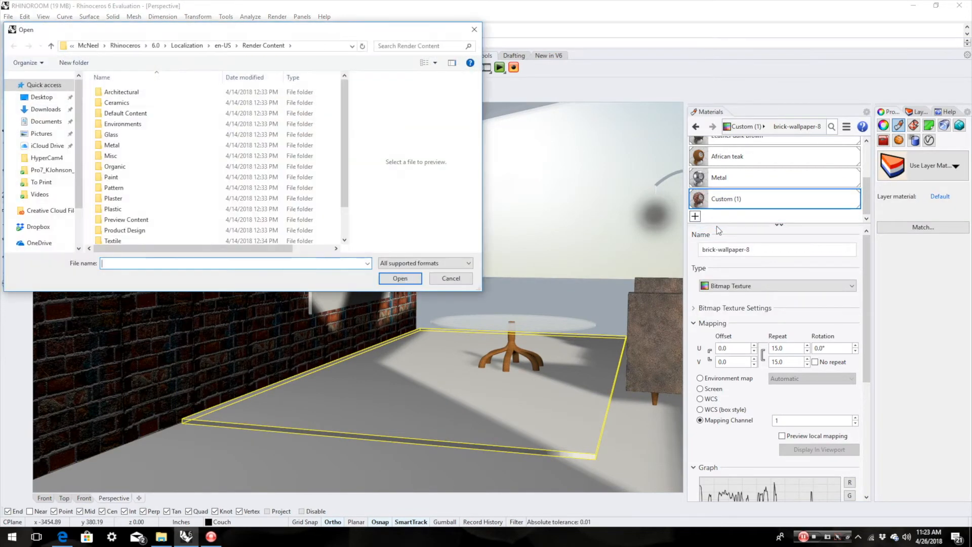
left_click(452, 279)
Create a new Custom material and assign the thESFU6N12 woven-pattern image from the Desktop as its color texture
left_click(695, 217)
left_click(684, 233)
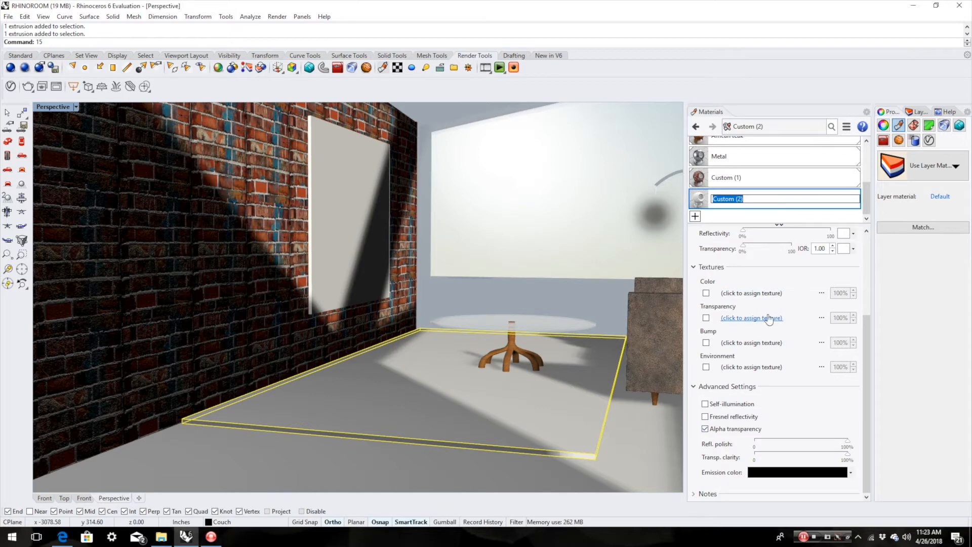
left_click(749, 293)
scroll(258, 205, "down", 6)
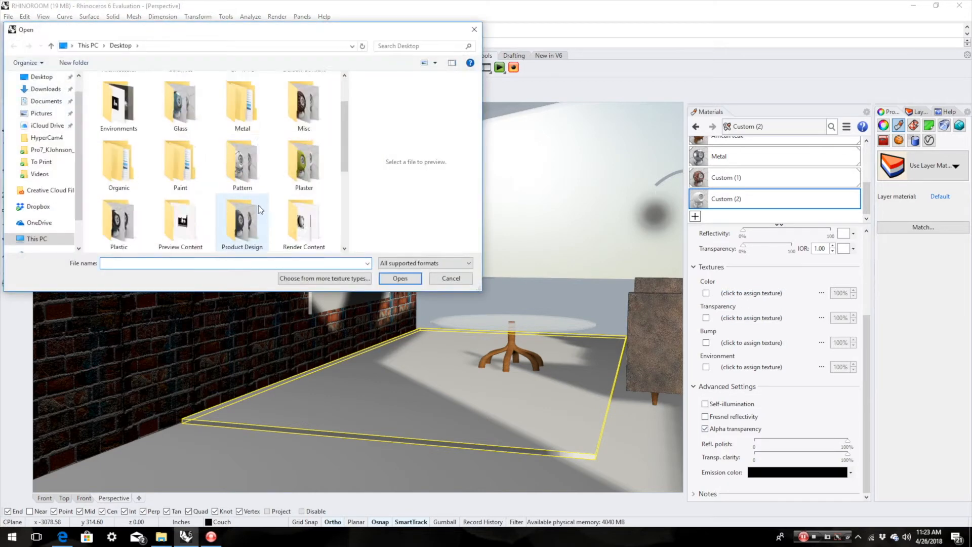
left_click(245, 222)
left_click(390, 277)
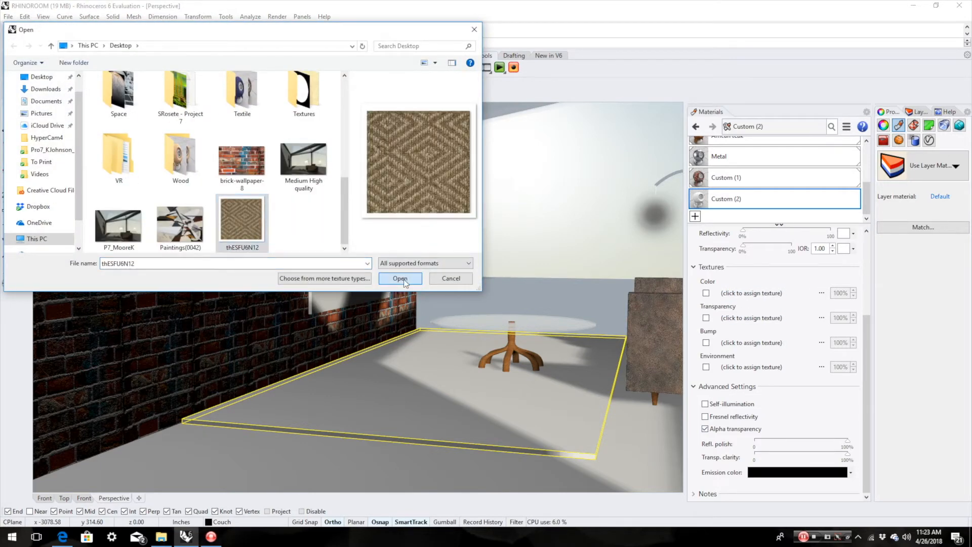
Assign the same thESFU6N12 image as the bump texture of the Custom (2) material
left_click(739, 343)
scroll(273, 223, "down", 6)
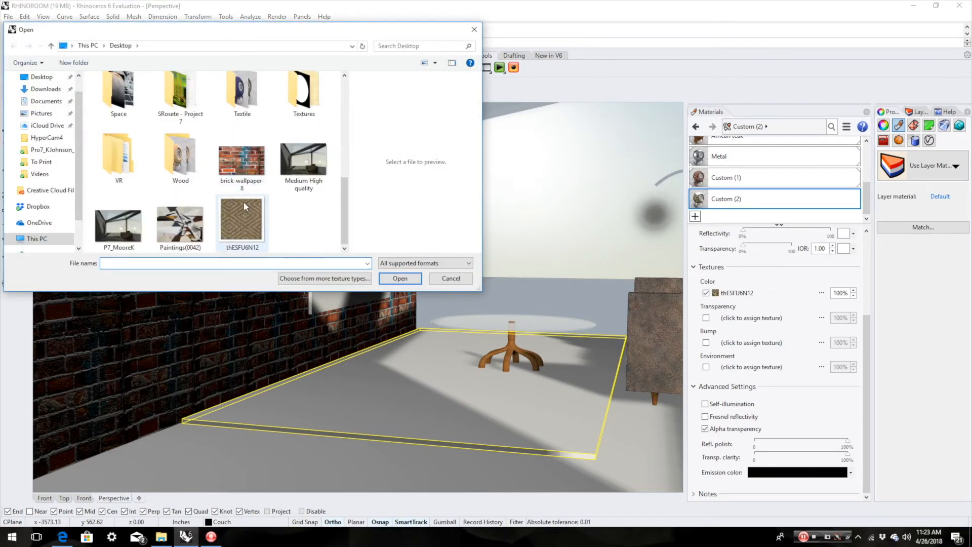
left_click(243, 223)
left_click(401, 280)
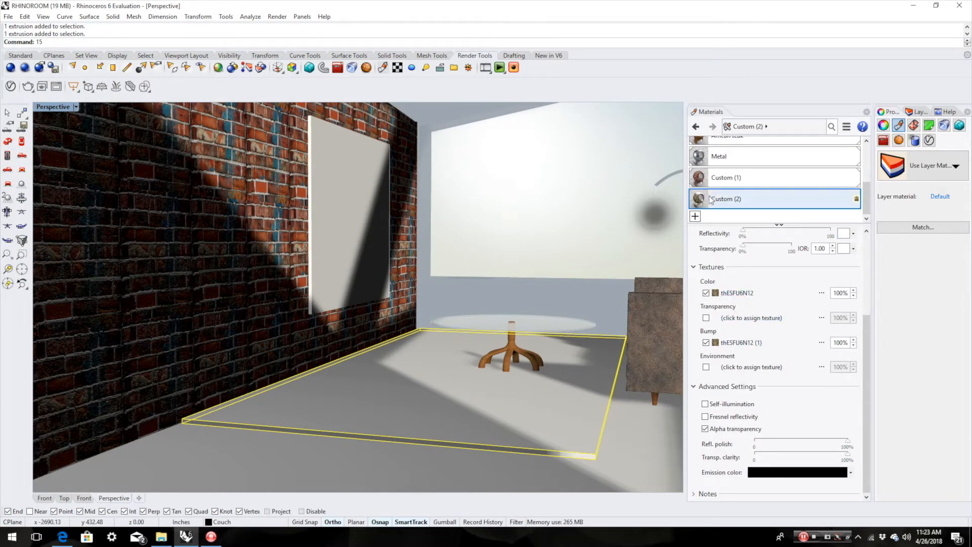
Apply the Custom (2) material to the rug beneath the table and inspect the texture on its surface and edges
left_click_drag(711, 199, 499, 415)
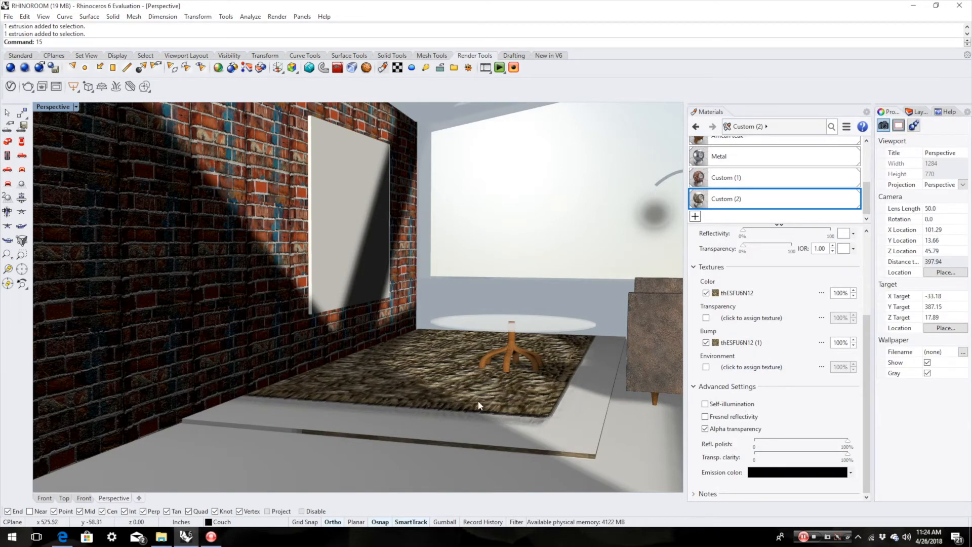
scroll(500, 406, "up", 6)
scroll(502, 410, "down", 4)
scroll(489, 440, "up", 1)
mouse_move(489, 440)
right_mouse_down()
mouse_move(506, 445)
mouse_move(467, 434)
mouse_move(469, 443)
mouse_move(476, 432)
right_mouse_up()
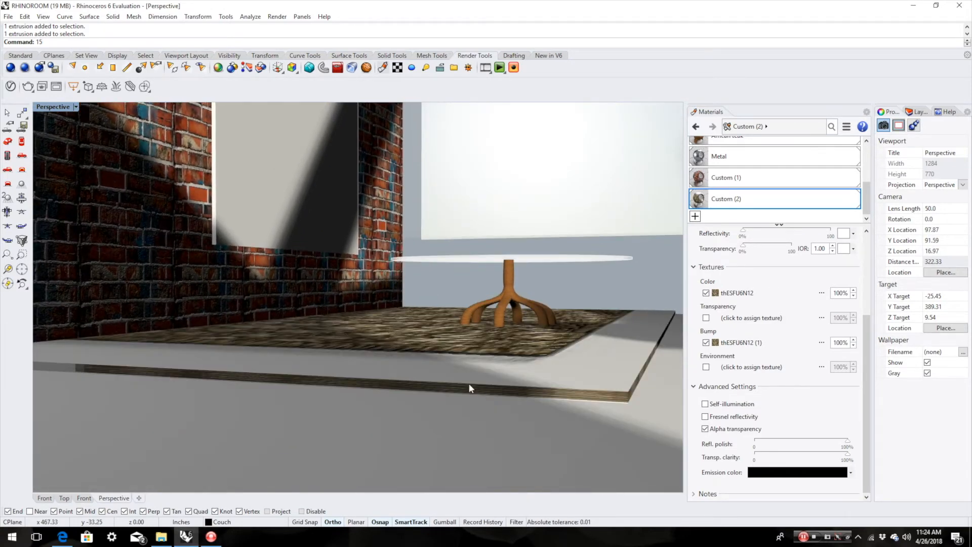
right_click_drag(493, 374, 492, 387)
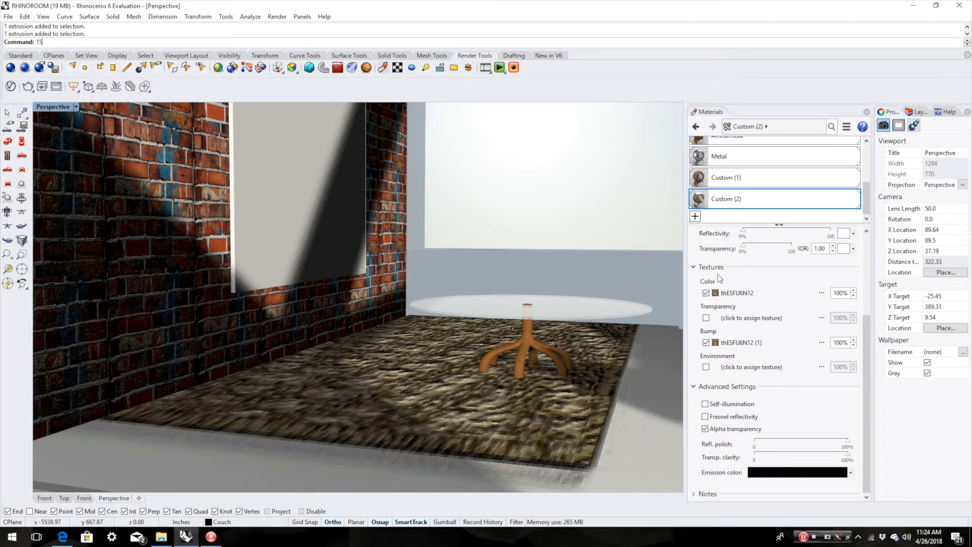
Set the rug color texture's mapping repeat to 3 in both U and V
left_click(737, 293)
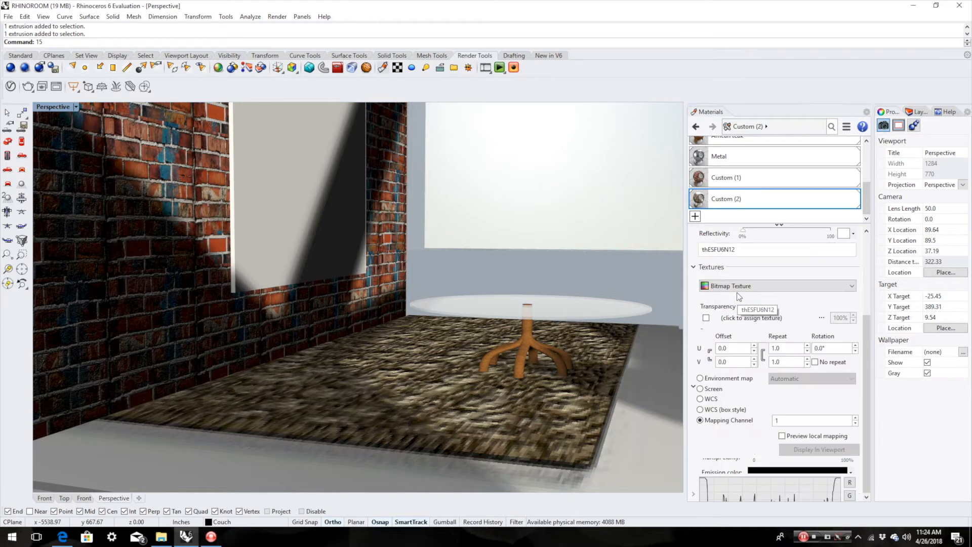
scroll(769, 429, "down", 1)
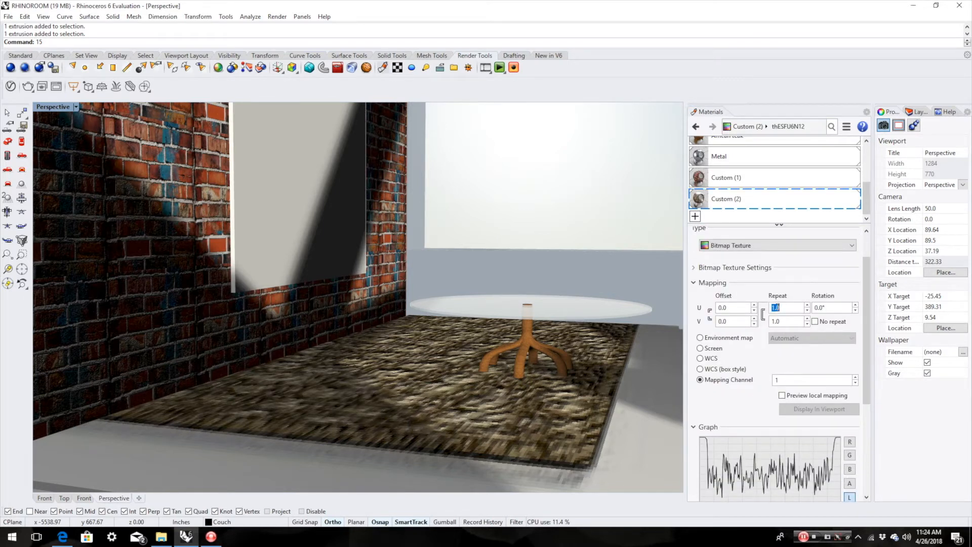
key("Tab")
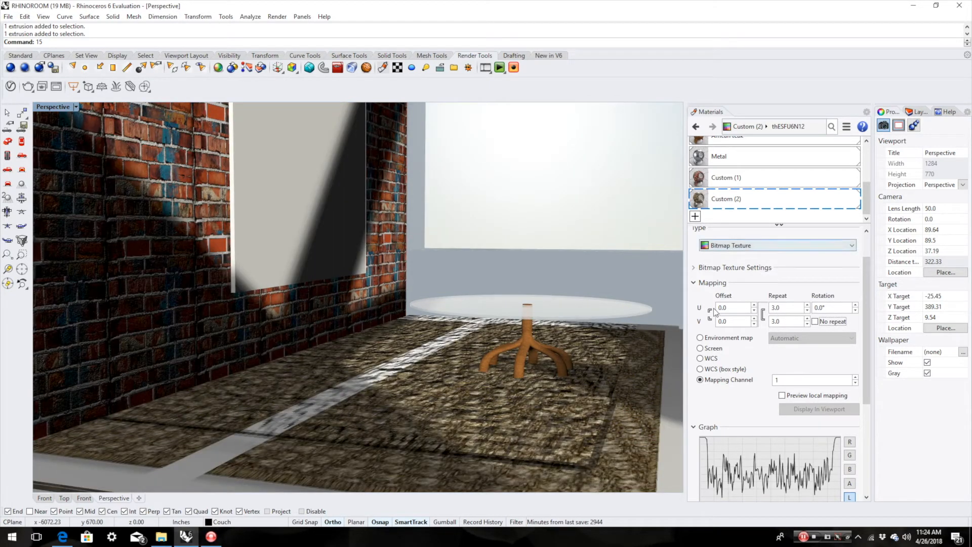
Switch to the Edge browser and run a Bing image search for "rug image"
right_click_drag(633, 428, 500, 404)
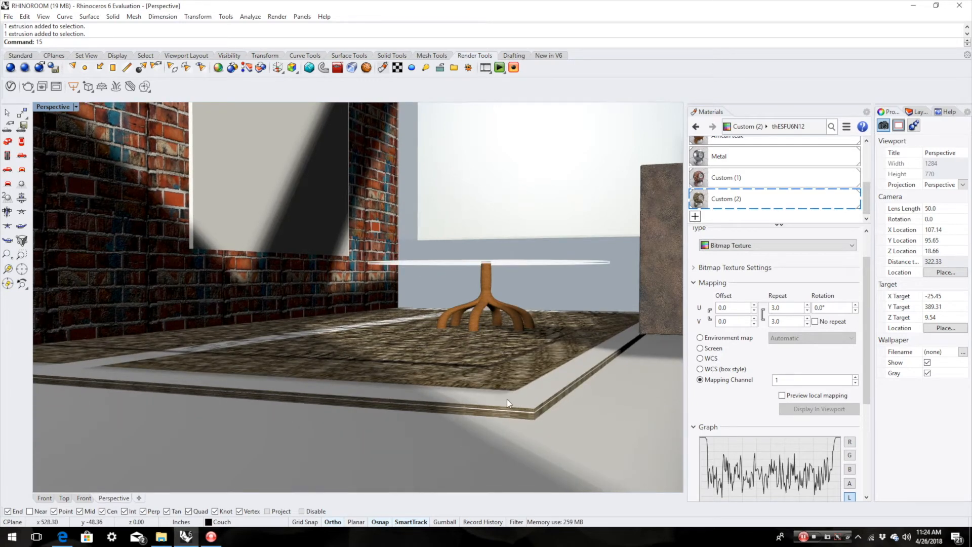
left_click(62, 537)
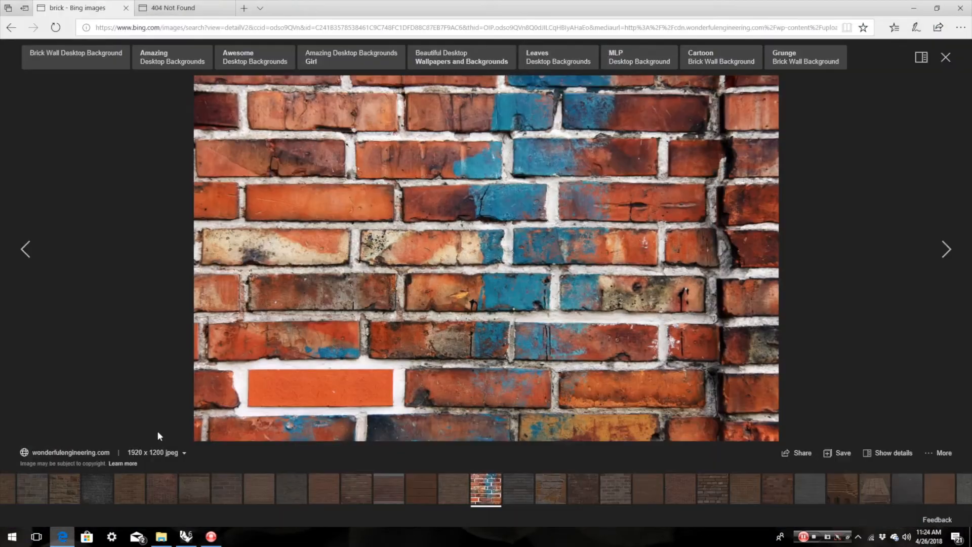
left_click(377, 28)
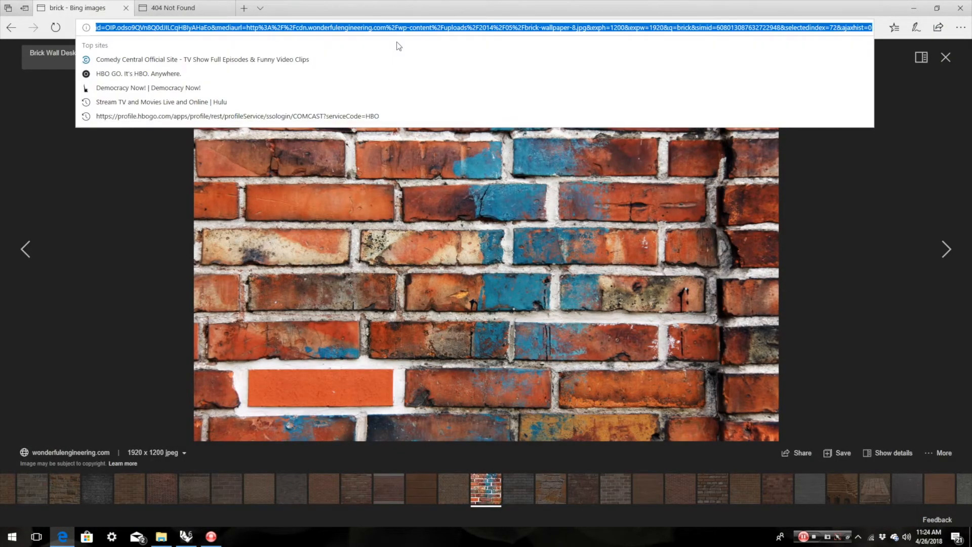
type("rug image")
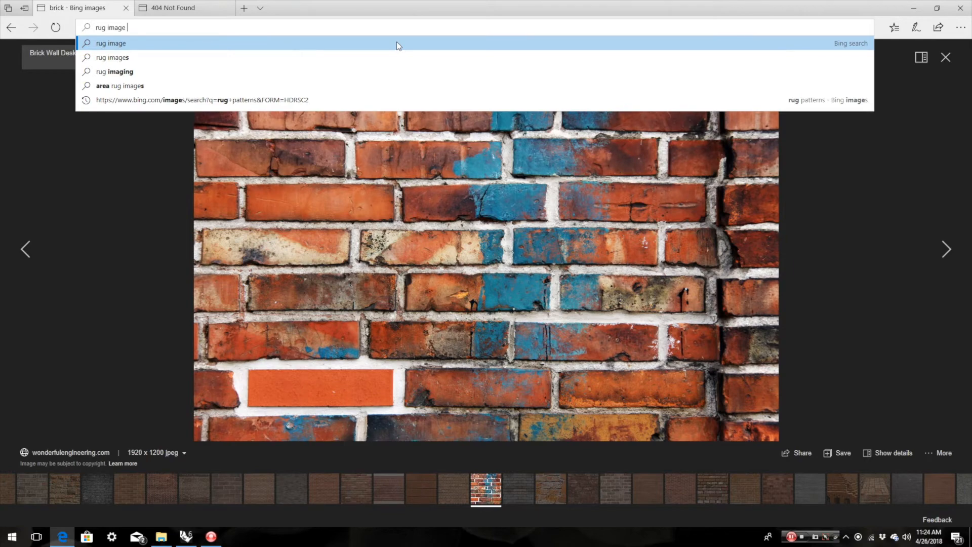
key("Return")
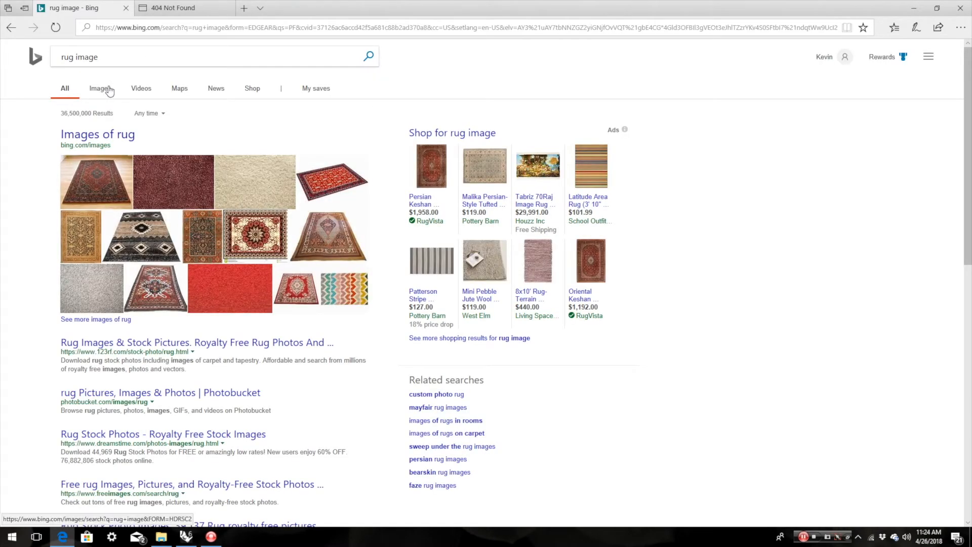
left_click(109, 92)
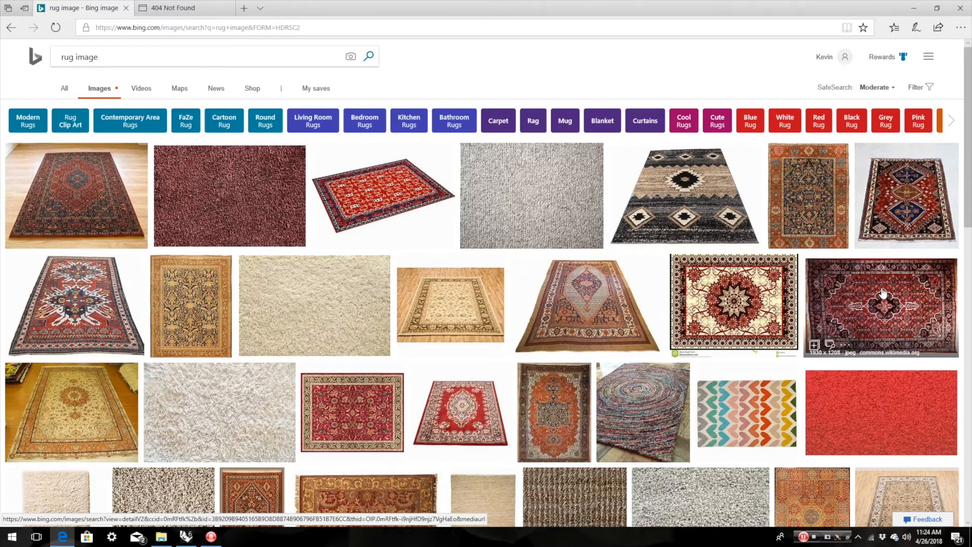
Browse the rug image results in the enlarged view and settle on the brown, beige and black wavy-striped rug
scroll(858, 290, "down", 5)
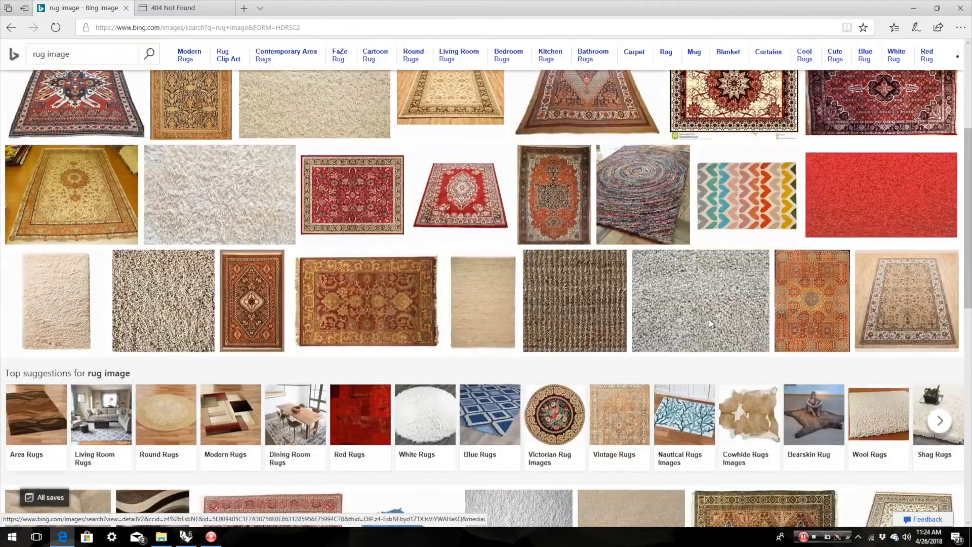
scroll(228, 334, "down", 2)
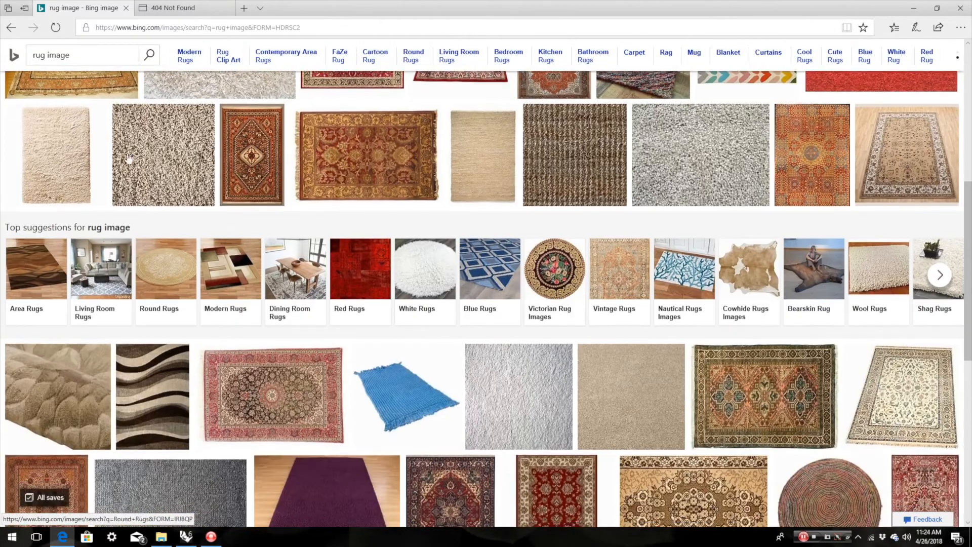
left_click(162, 152)
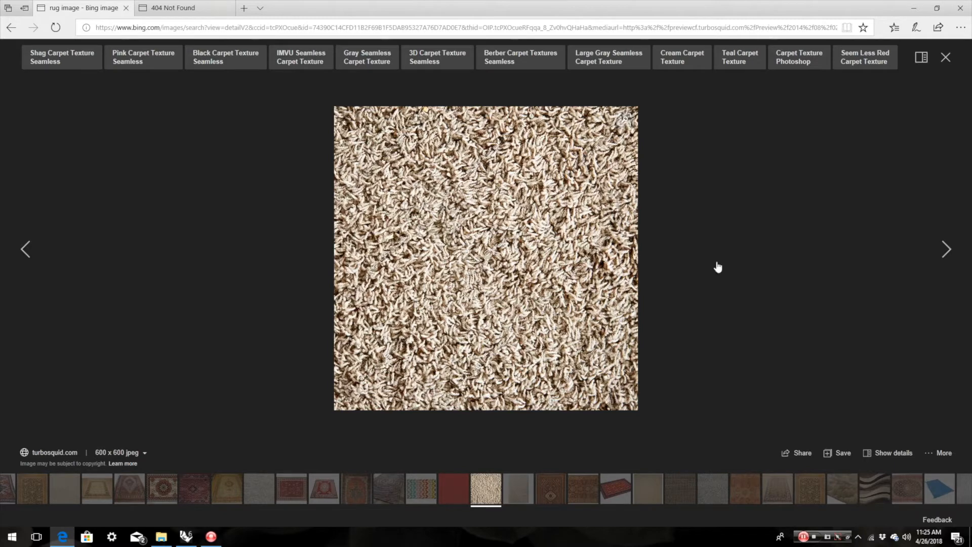
left_click(946, 249)
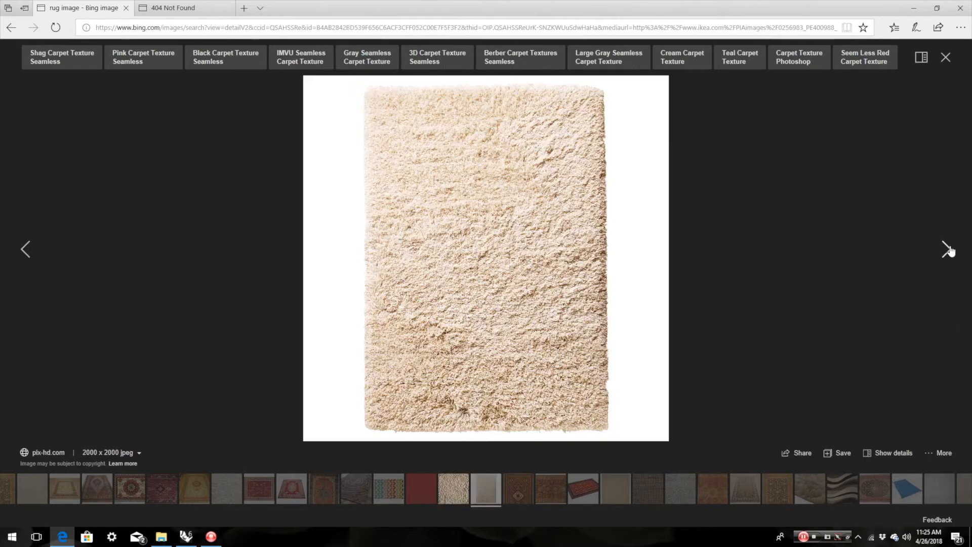
left_click(946, 249)
left_click(946, 249)
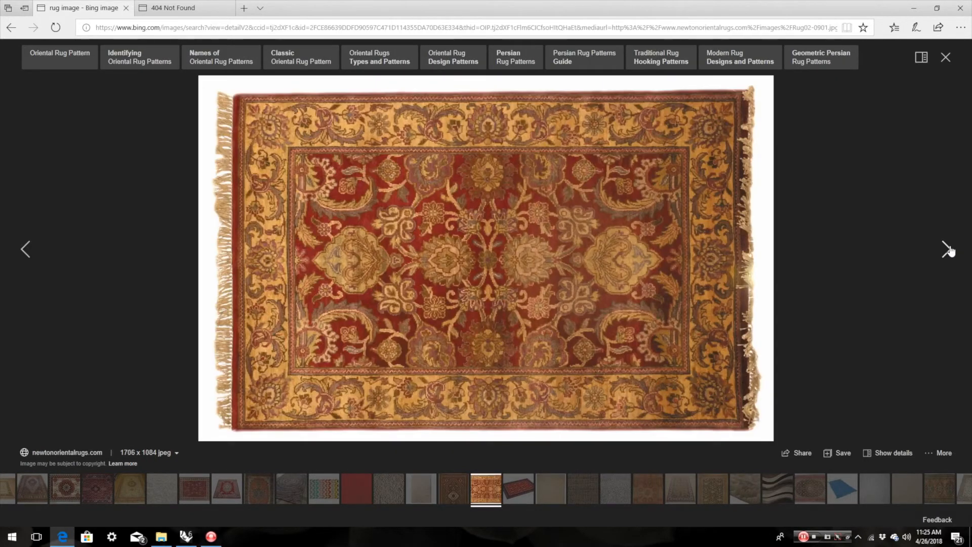
left_click(27, 247)
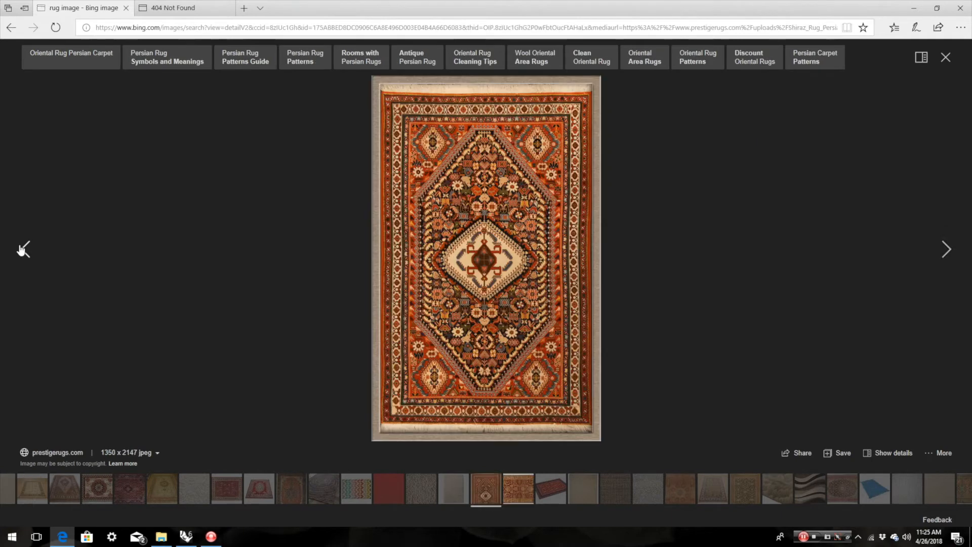
left_click(946, 250)
left_click(946, 249)
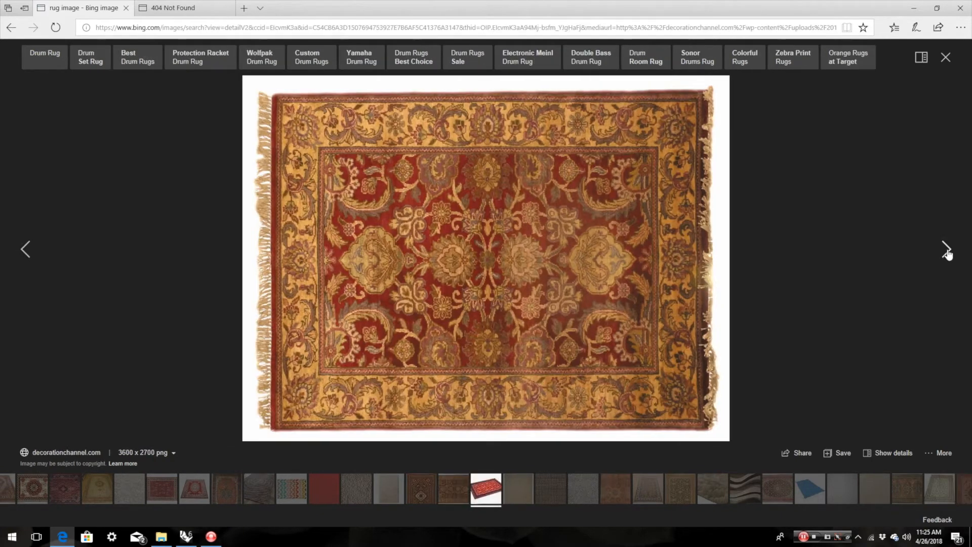
left_click(946, 249)
left_click(946, 249)
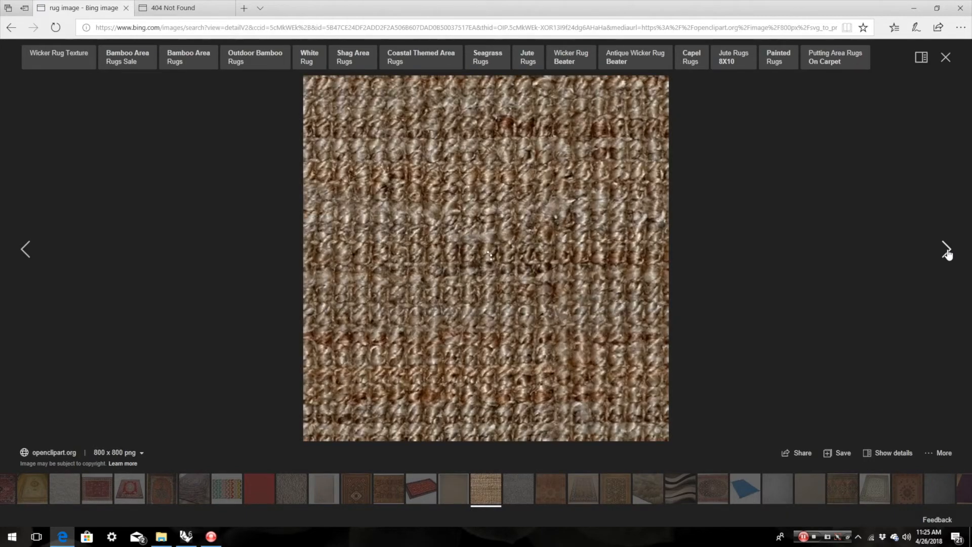
left_click(946, 249)
left_click(946, 249)
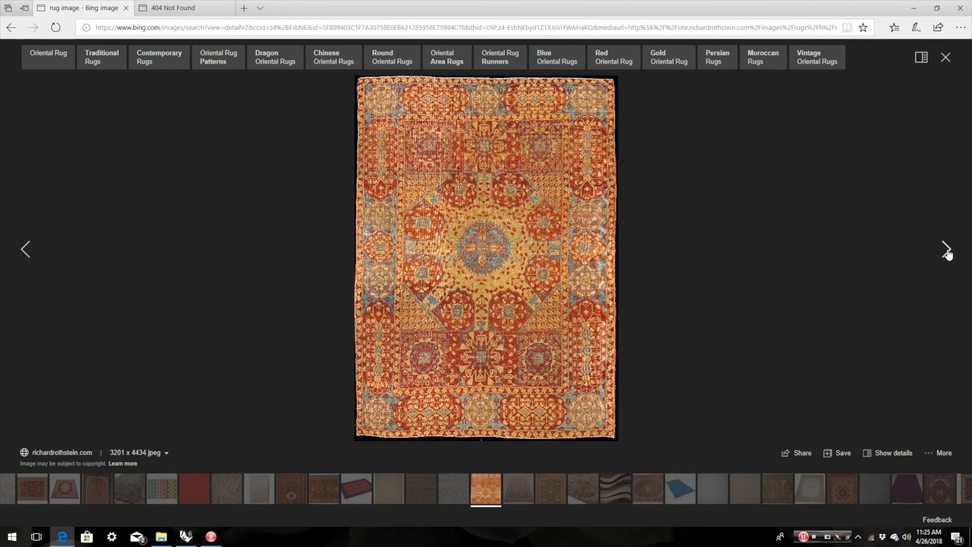
left_click(946, 250)
left_click(946, 249)
left_click(946, 249)
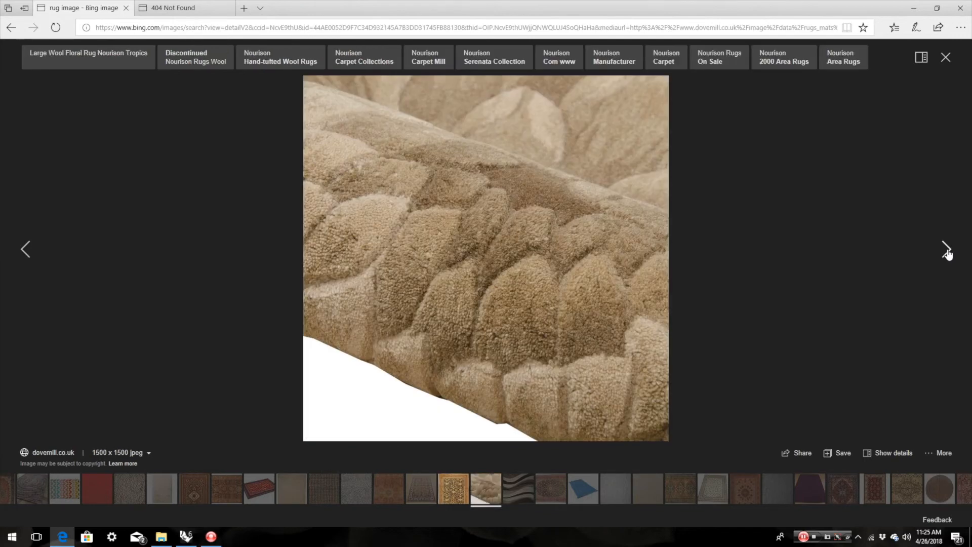
left_click(946, 249)
left_click(946, 249)
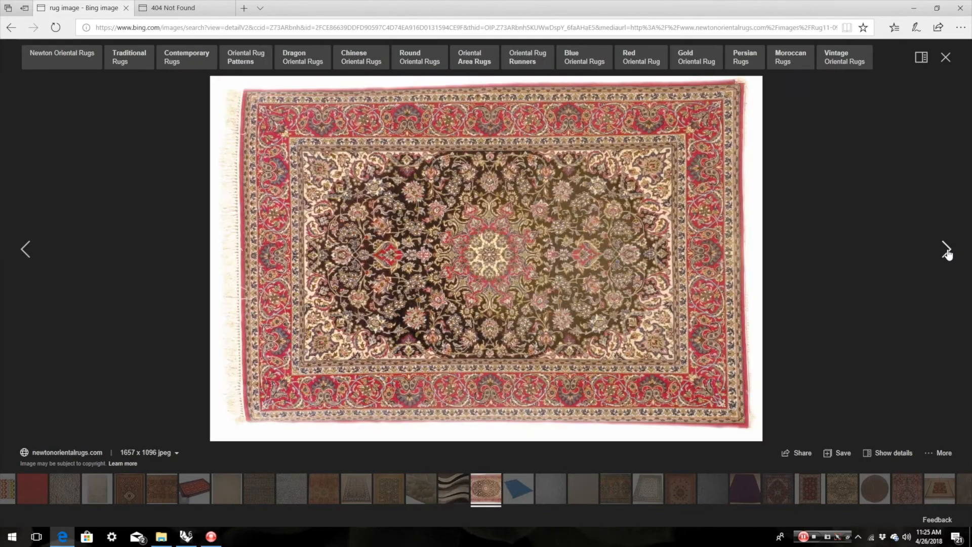
left_click(22, 254)
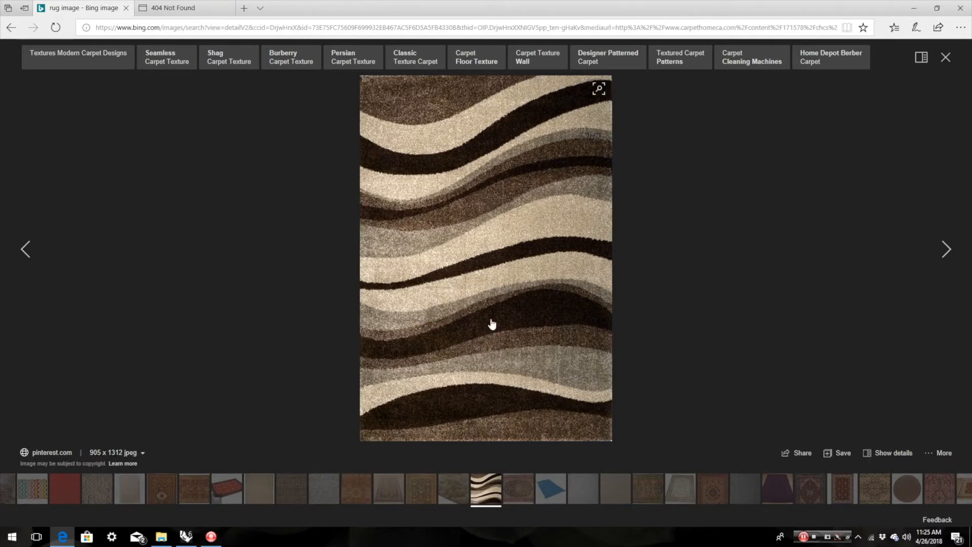
Save the wavy-striped rug picture to the Desktop as the JPEG lo-weaves and return to Rhino
right_click(506, 292)
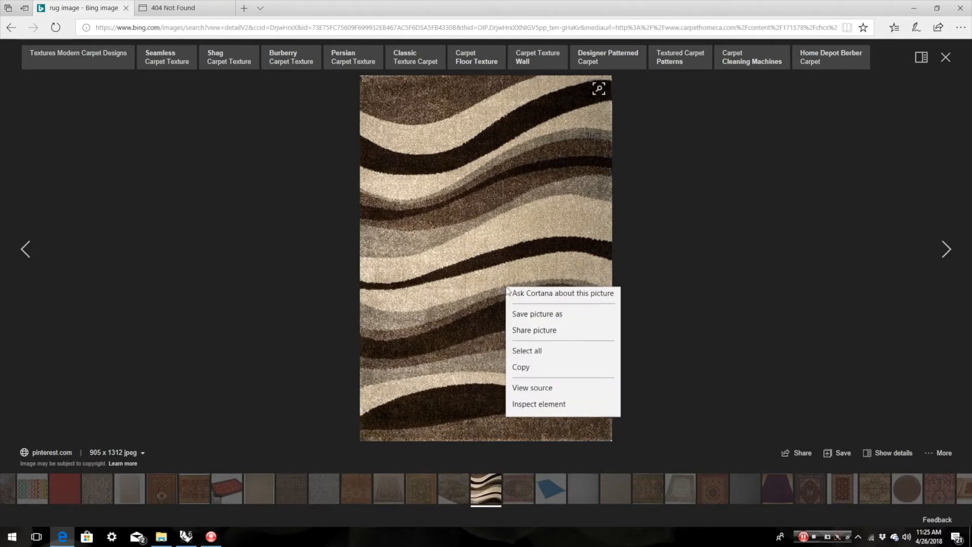
left_click(545, 323)
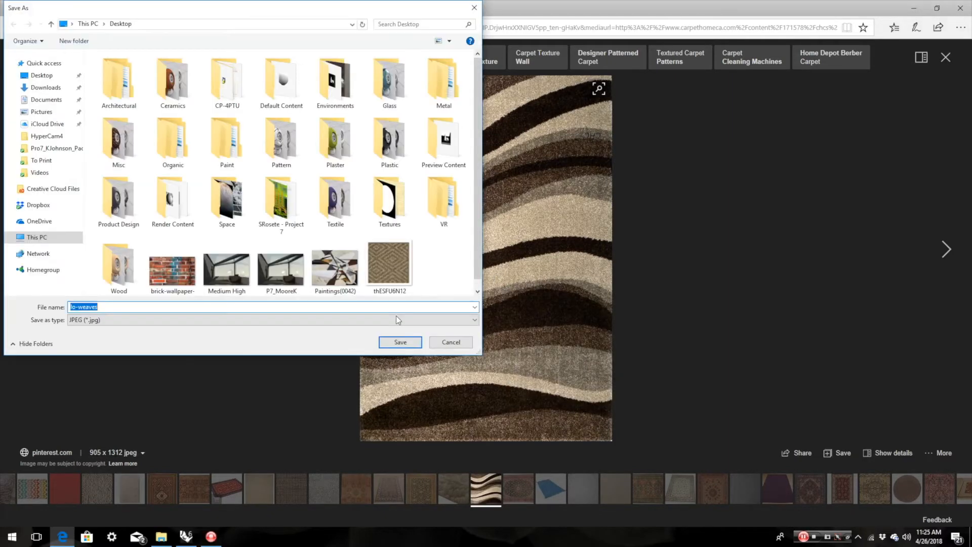
left_click(404, 347)
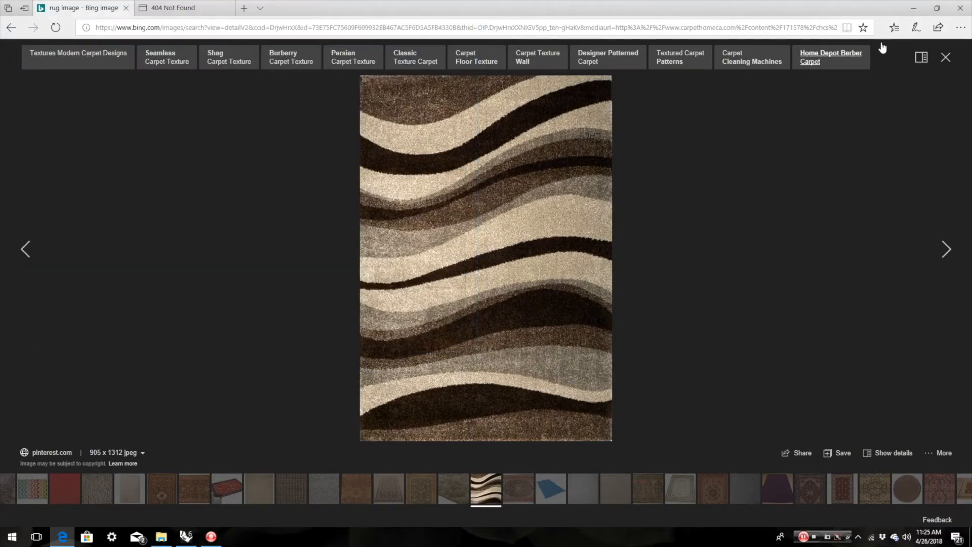
left_click(917, 8)
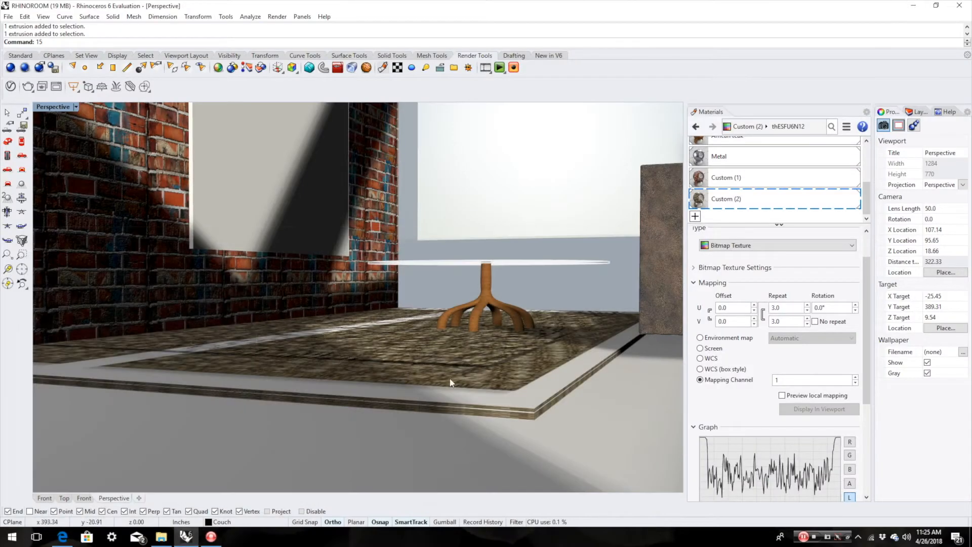
Examine the thESFU6N12 color texture of the Custom (2) rug material, including its preview and mapping settings
scroll(742, 349, "up", 1)
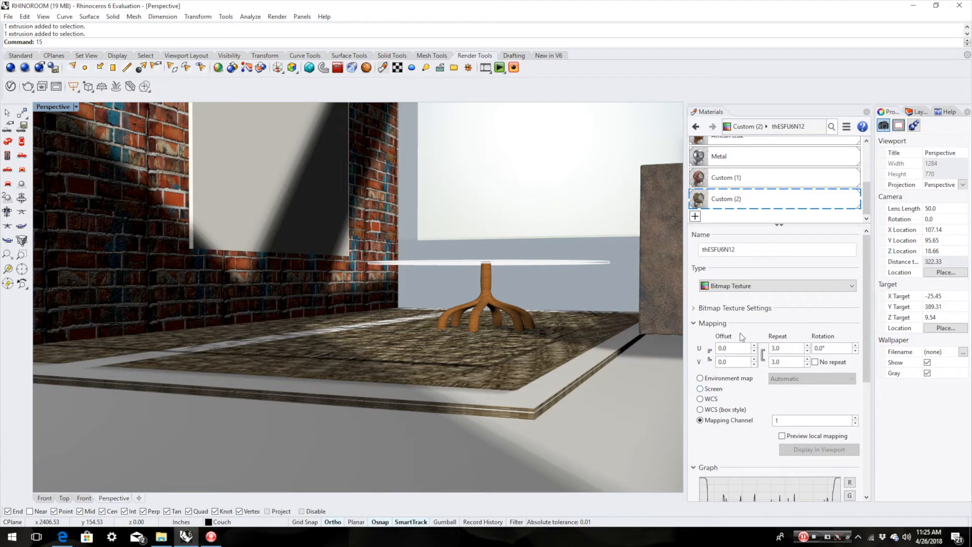
left_click(780, 225)
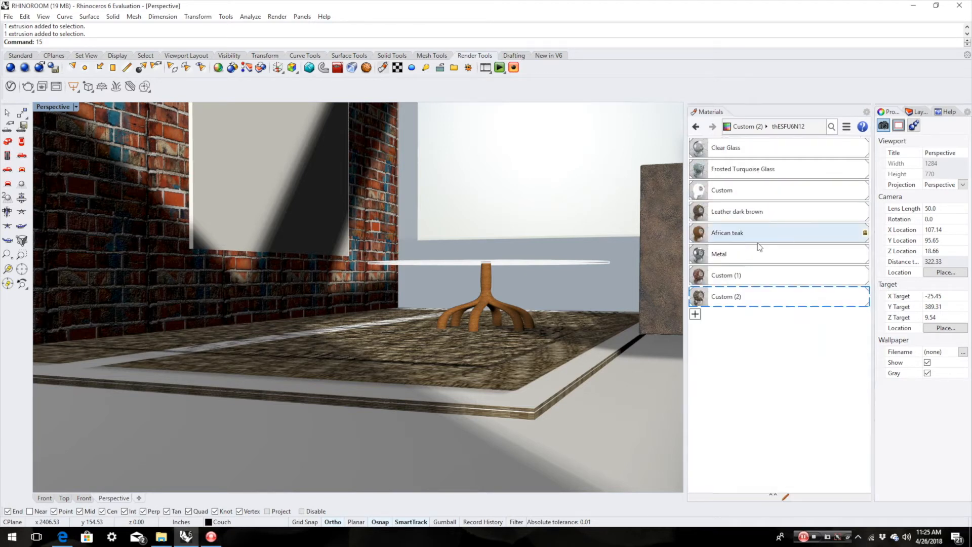
double_click(742, 297)
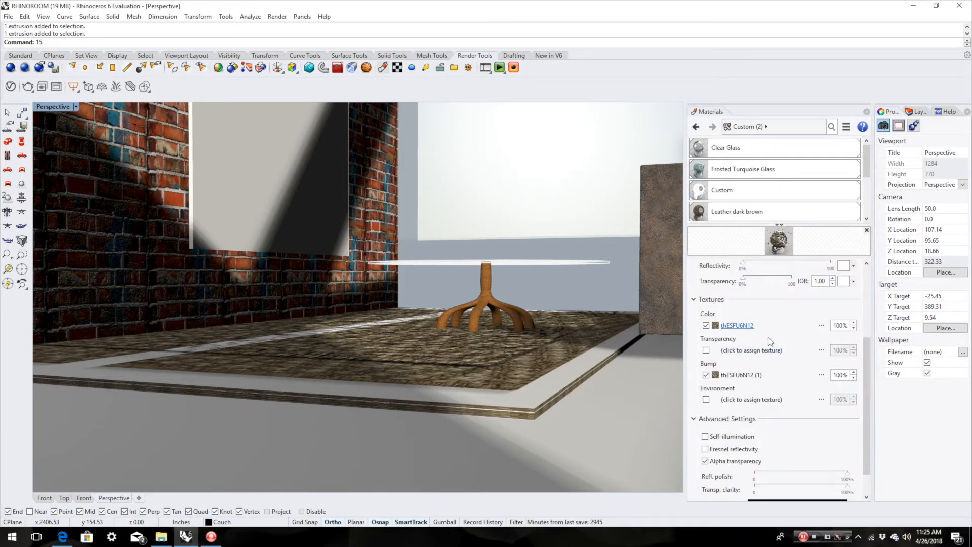
scroll(741, 349, "up", 1)
left_click(737, 370)
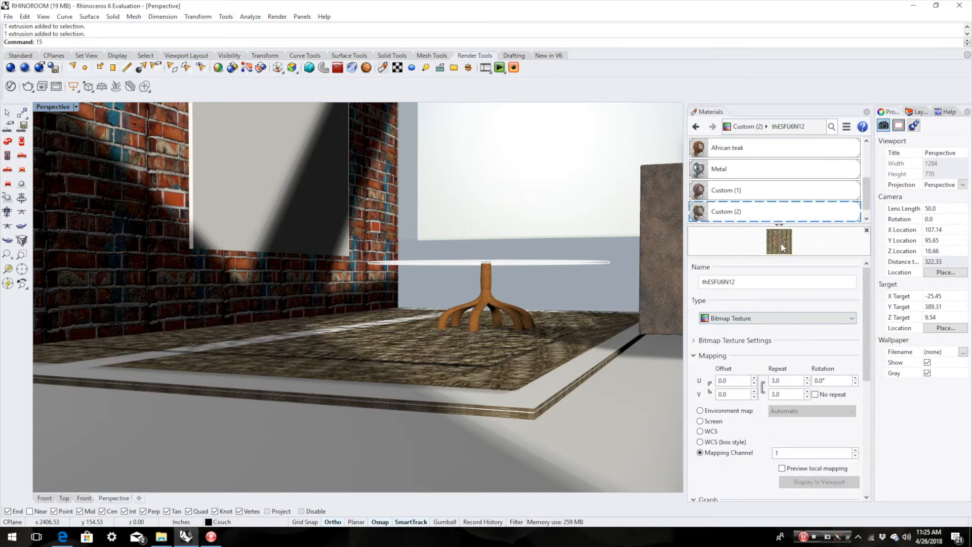
mouse_move(781, 243)
scroll(751, 374, "down", 4)
scroll(752, 374, "up", 3)
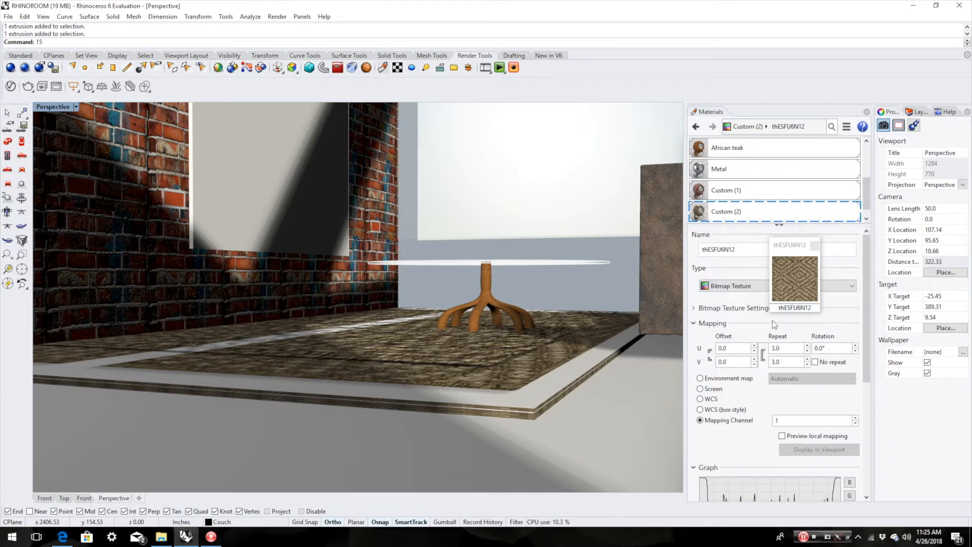
Delete the Custom (2) material with the woven thESFU6N12 texture from the model
left_click(784, 213)
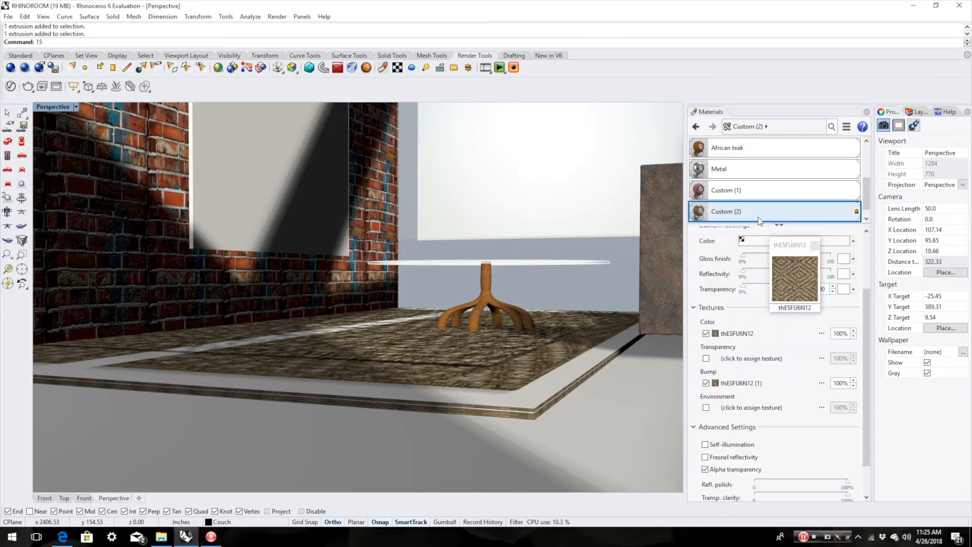
right_click(767, 213)
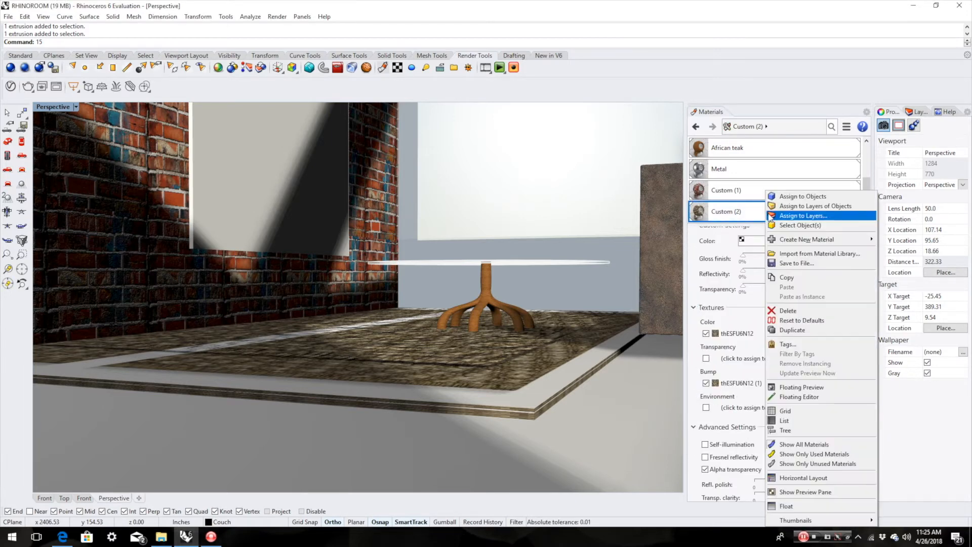
left_click(789, 310)
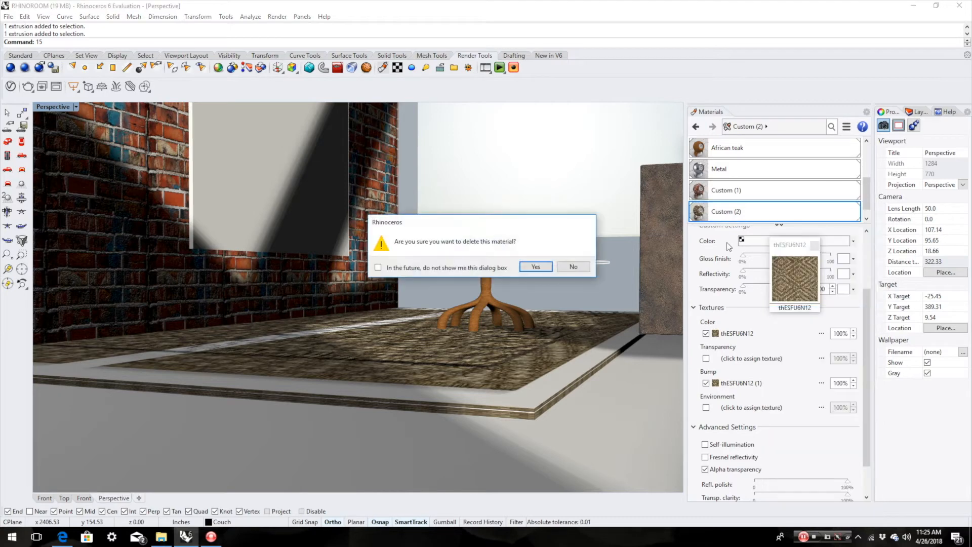
left_click(534, 267)
Create a new Custom material and assign the lo-weaves image from the Desktop as its color texture
left_click(695, 215)
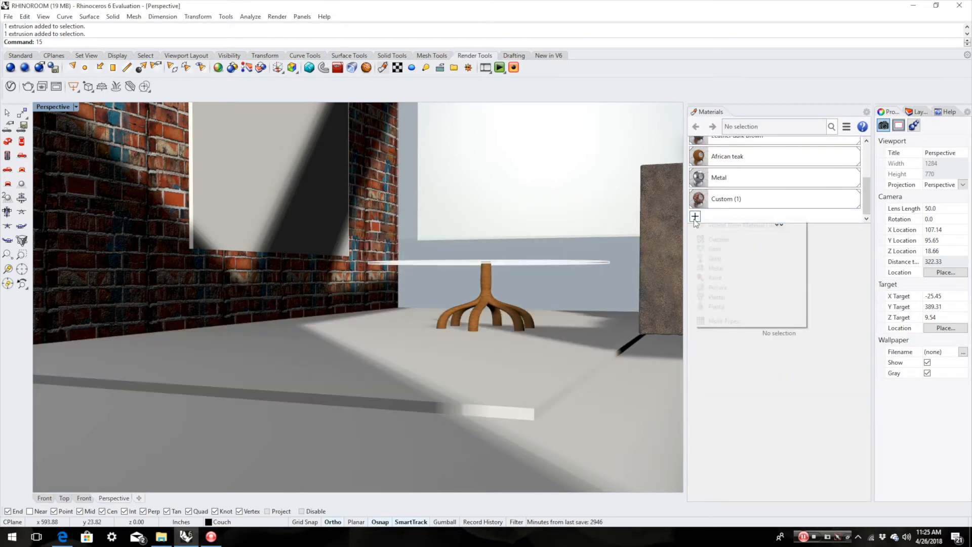
left_click(715, 239)
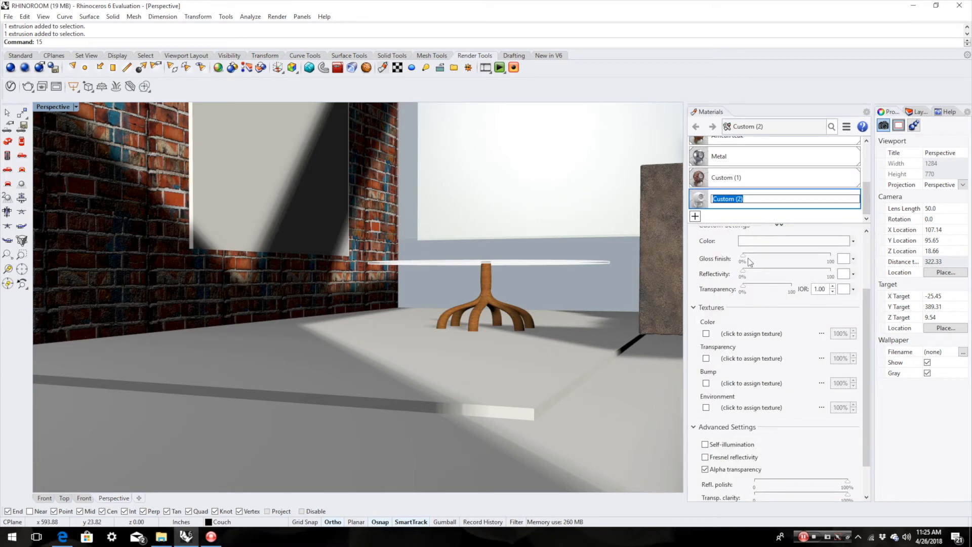
left_click(747, 336)
scroll(304, 182, "down", 5)
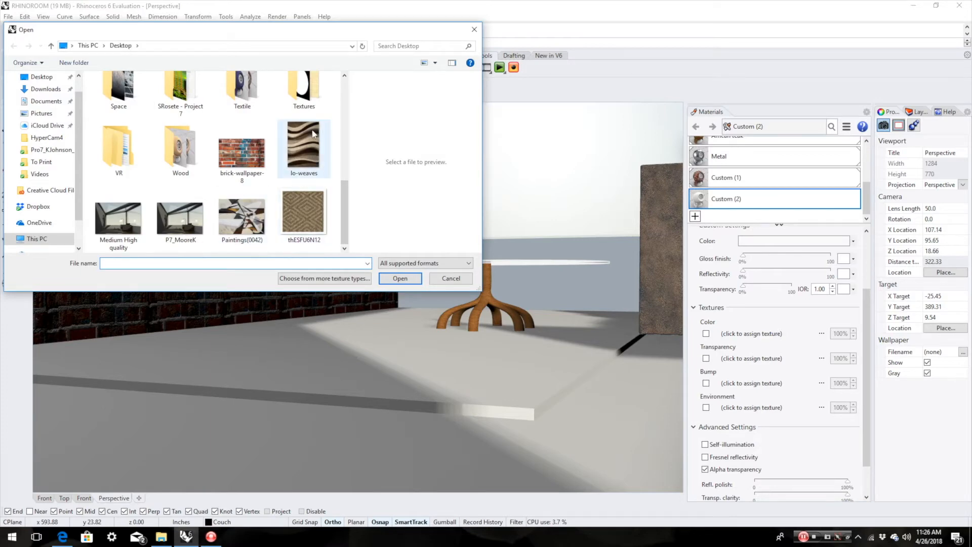
left_click(303, 150)
left_click(400, 278)
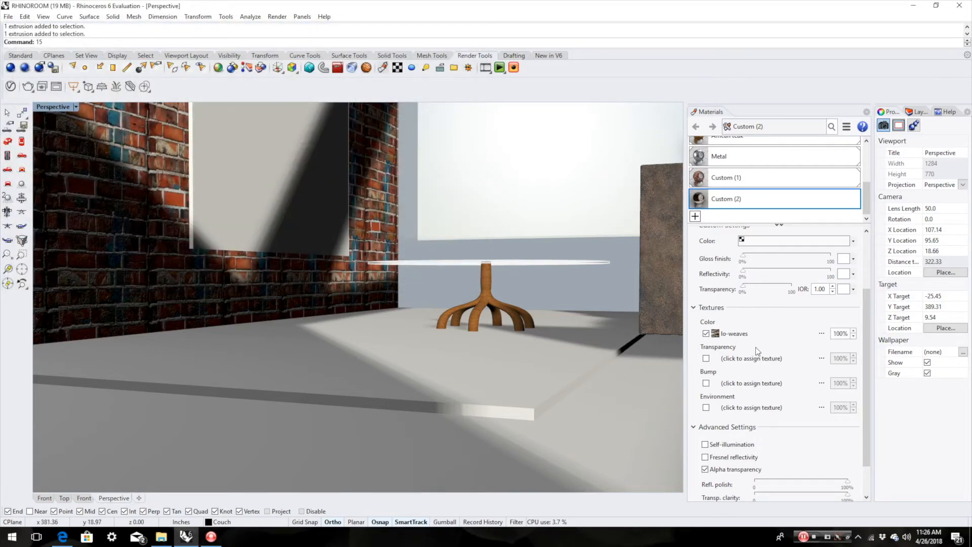
Explode the rug slab under the coffee table into separate surfaces
left_click(471, 380)
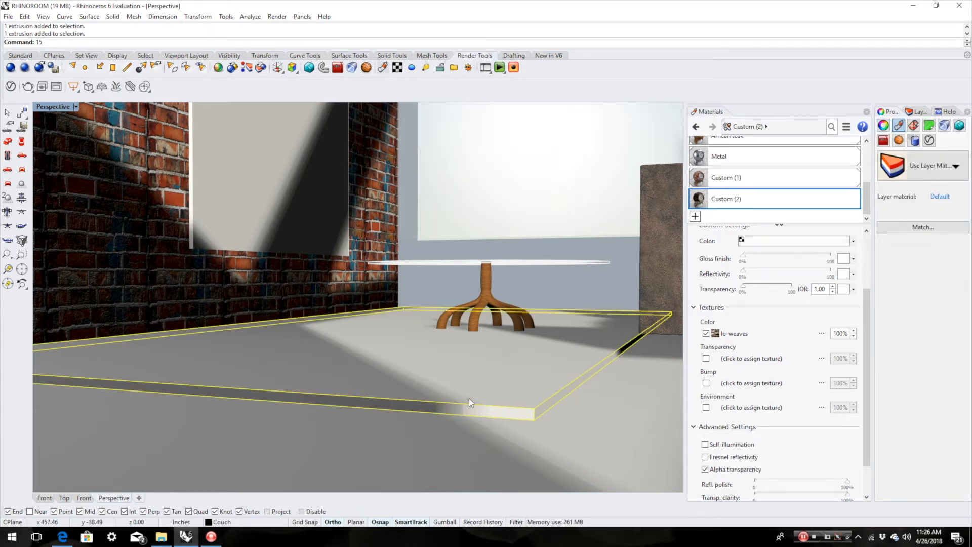
type("ex")
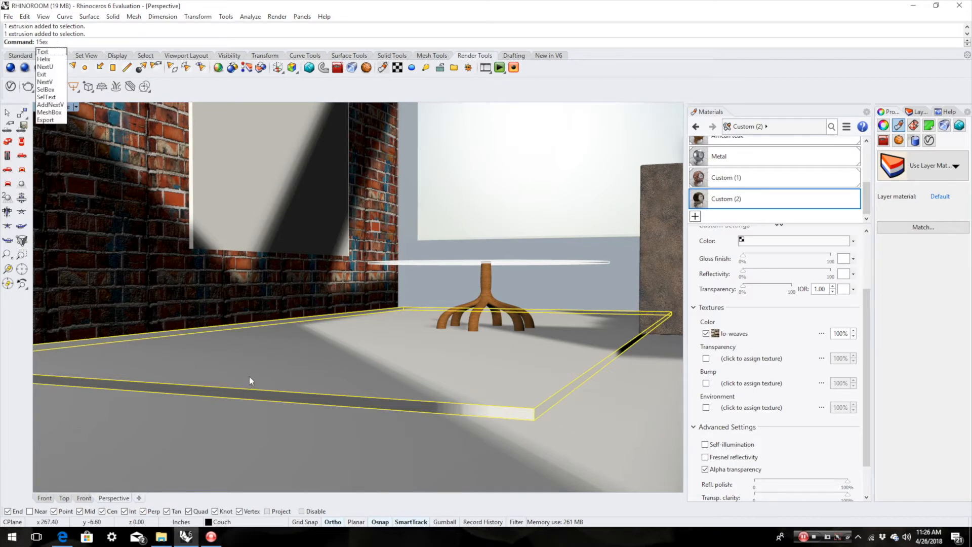
key("BackSpace")
key("BackSpace")
key("BackSpace")
key("BackSpace")
type("explode")
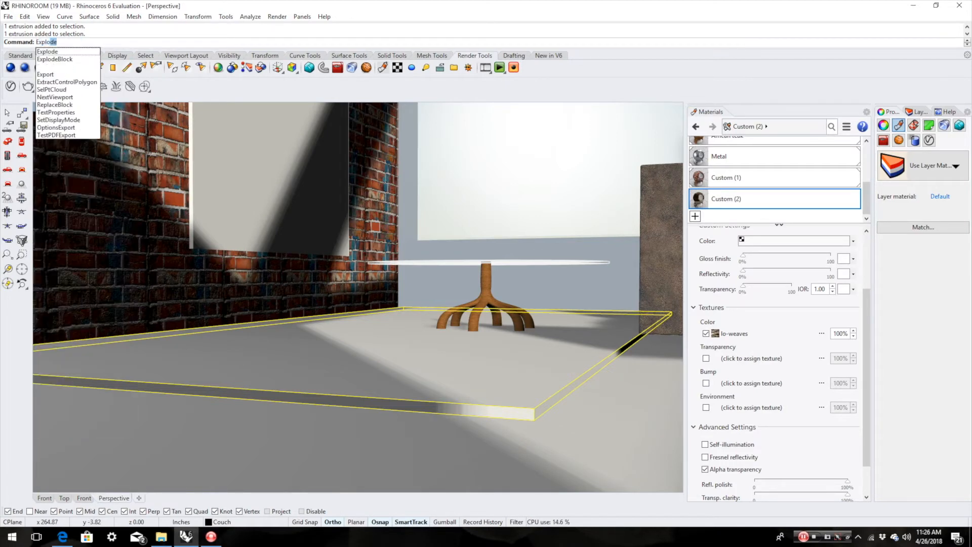
key("Return")
Apply the Custom (2) lo-weaves material to the rug's top surface and its two visible edge surfaces
left_click(296, 388)
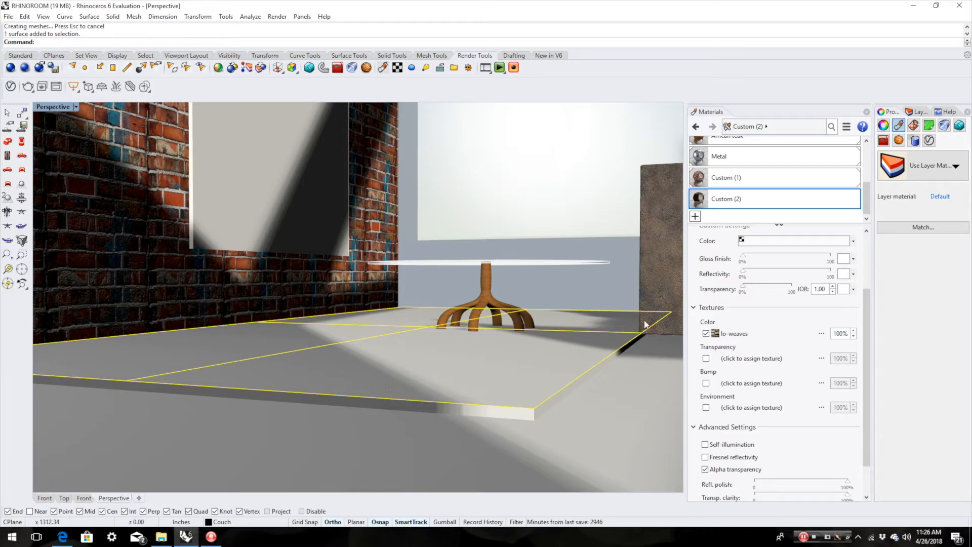
left_click_drag(698, 199, 468, 352)
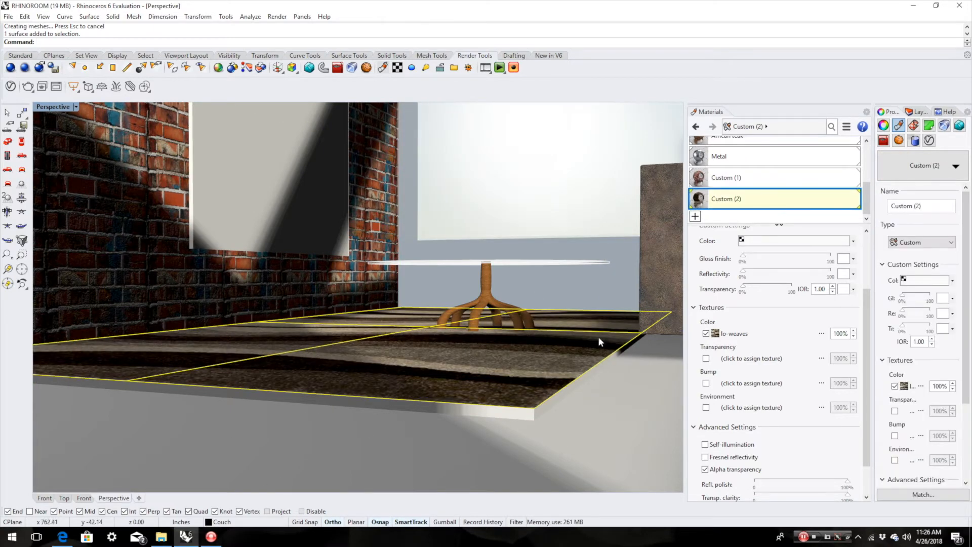
left_click_drag(709, 200, 605, 362)
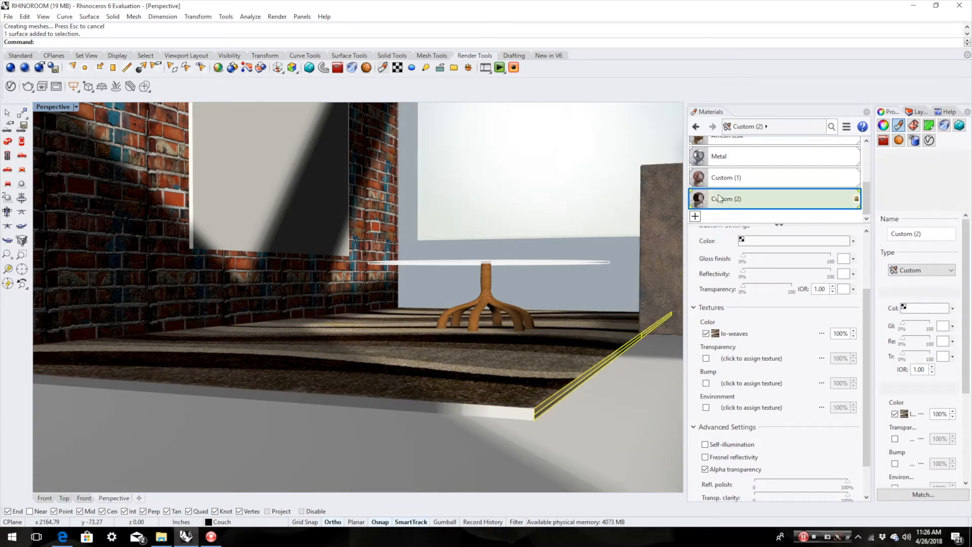
left_click_drag(708, 202, 497, 411)
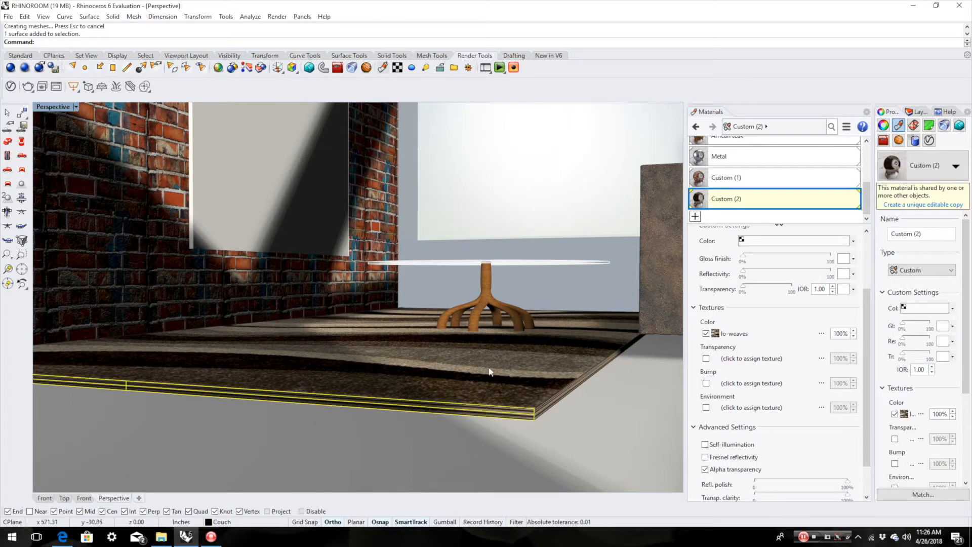
mouse_move(394, 440)
right_mouse_down()
mouse_move(405, 436)
mouse_move(401, 423)
right_mouse_up()
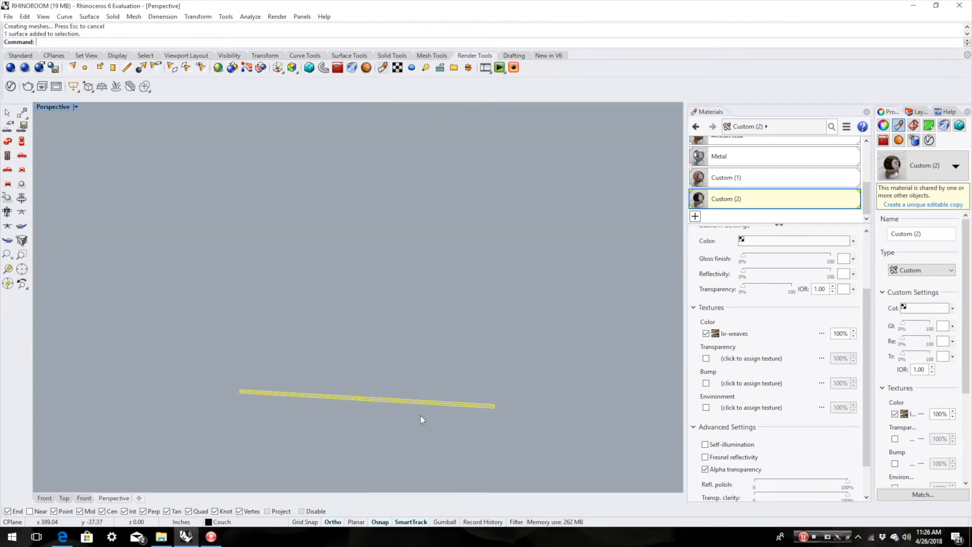
scroll(404, 403, "up", 8)
left_click(389, 420)
scroll(395, 426, "down", 4)
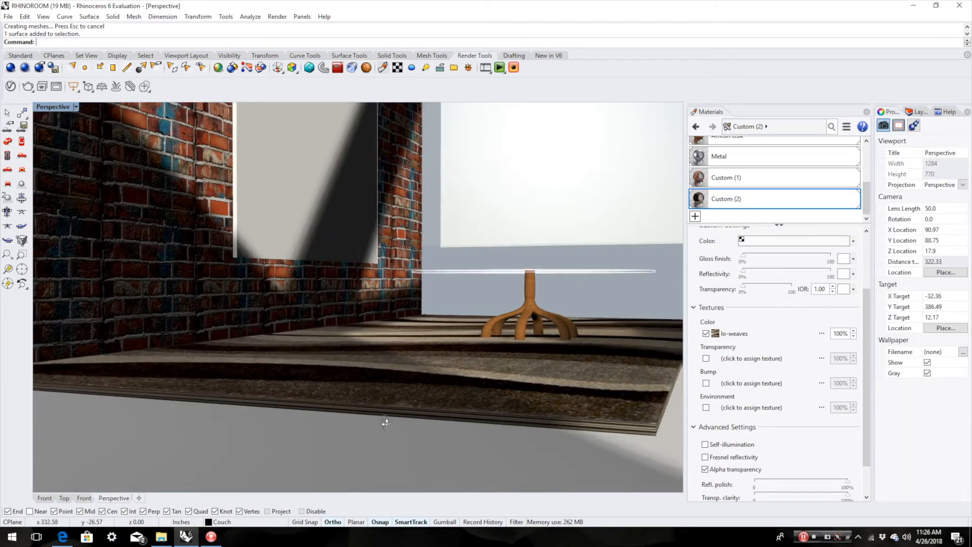
scroll(421, 439, "down", 5)
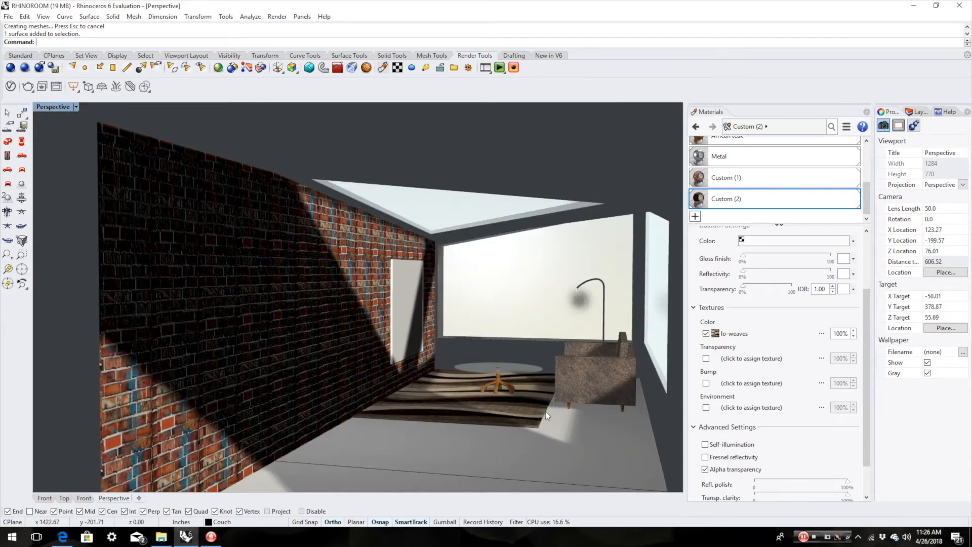
Assign the lo-weaves image from the Desktop as the bump texture of the Custom (2) rug material
scroll(543, 420, "up", 5)
left_click(745, 384)
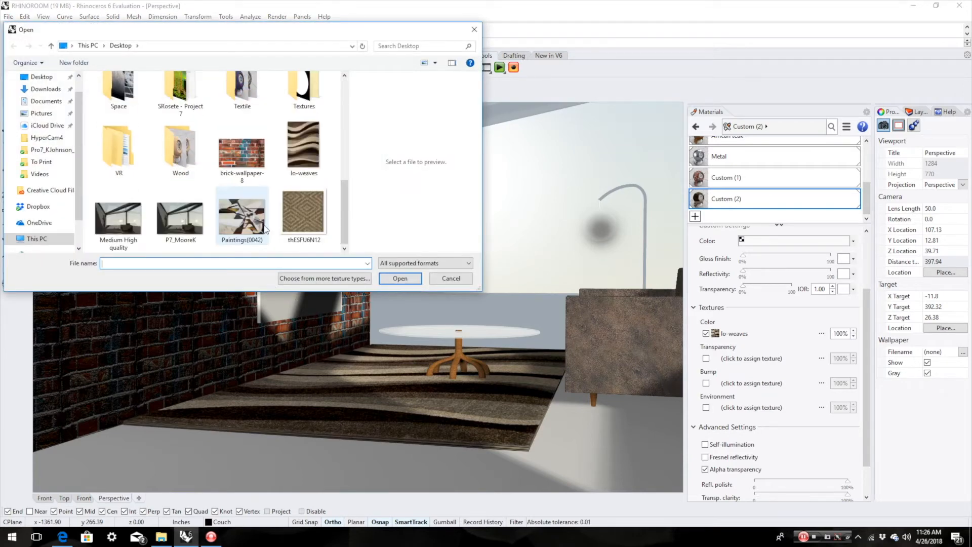
left_click(303, 147)
left_click(406, 279)
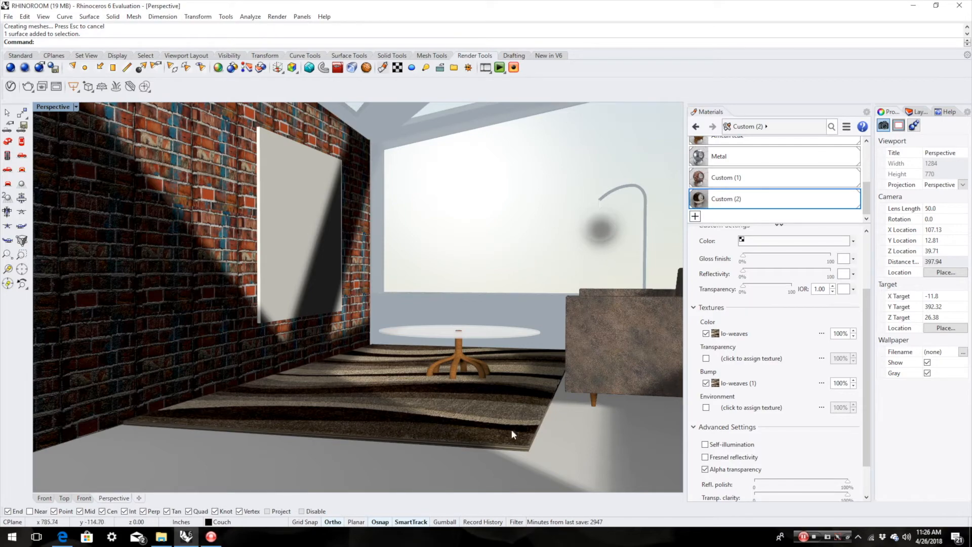
scroll(501, 428, "up", 5)
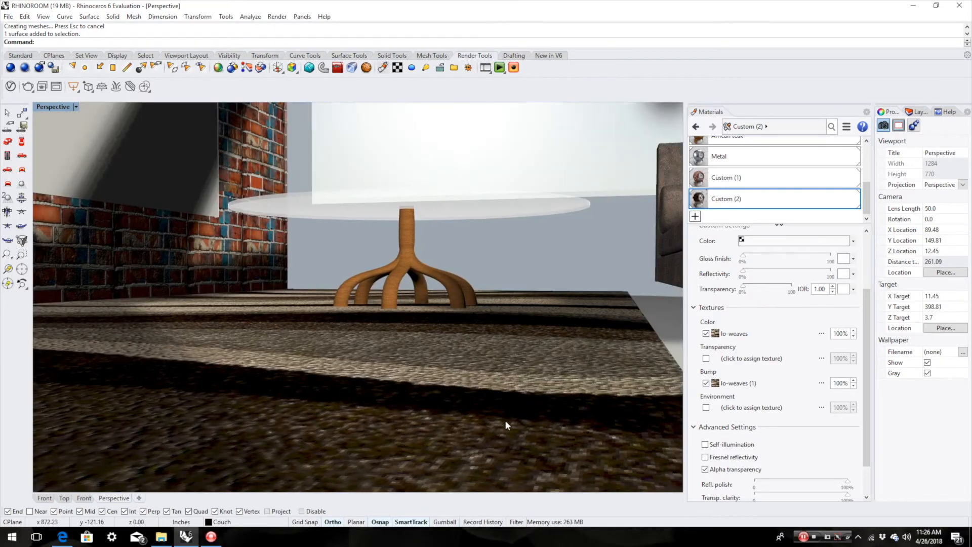
scroll(479, 417, "down", 6)
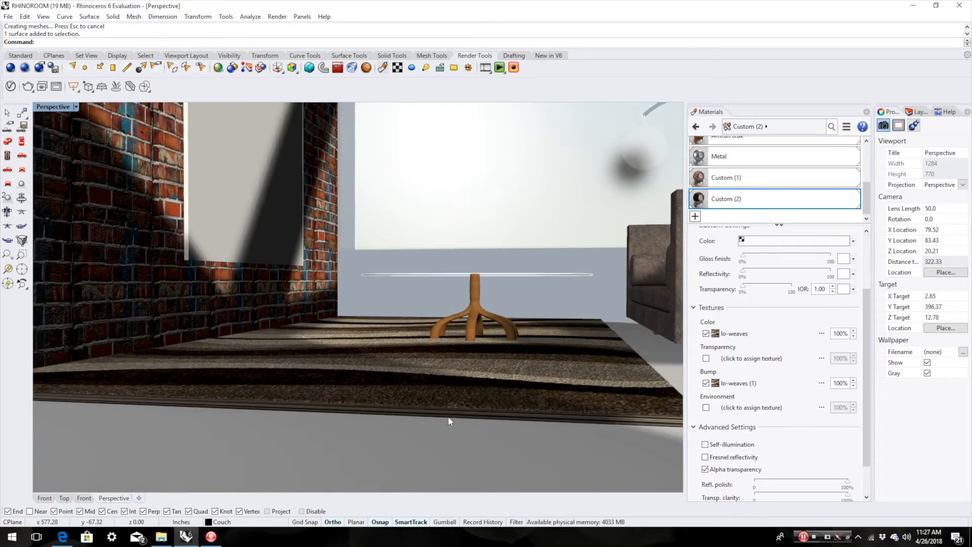
Select the blank canvas surfaces on the brick wall and create a new Custom material
right_click_drag(415, 427, 333, 289)
scroll(332, 289, "up", 3)
left_click(336, 291)
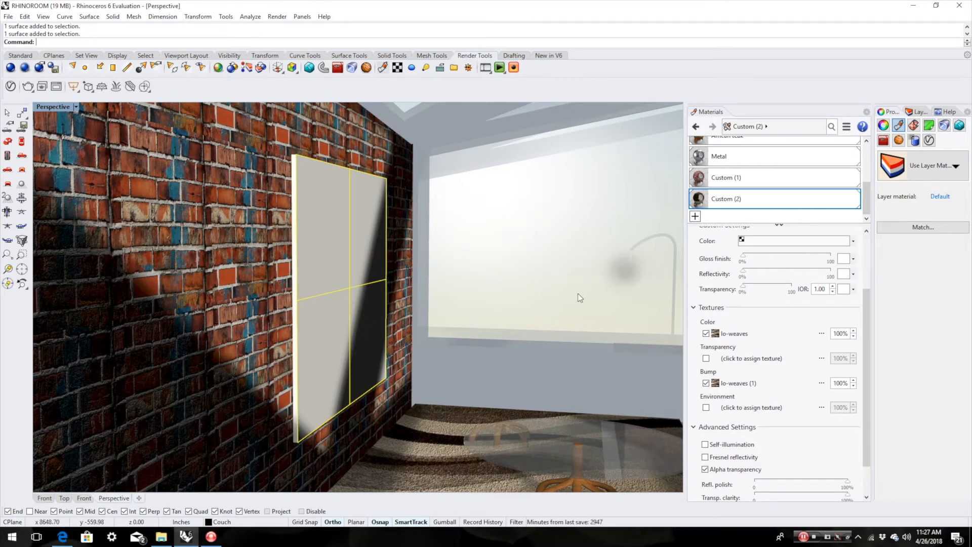
left_click(696, 216)
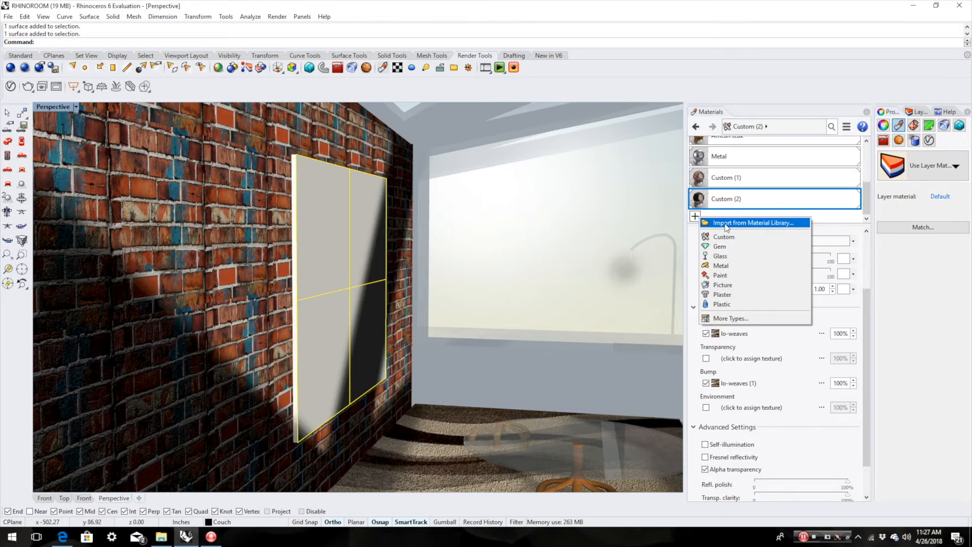
left_click(723, 236)
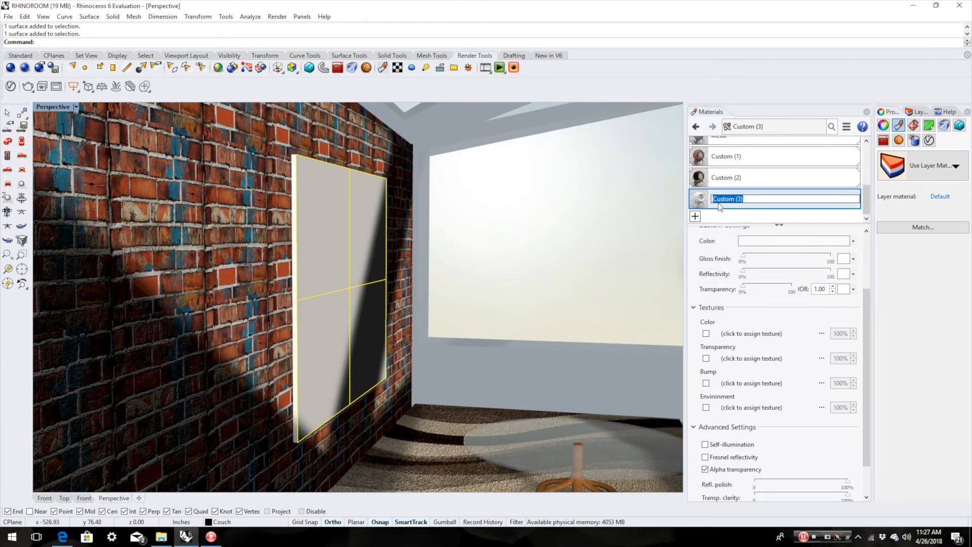
Assign the Paintings(0042) image from the Desktop as the color texture of the new Custom material
left_click(740, 332)
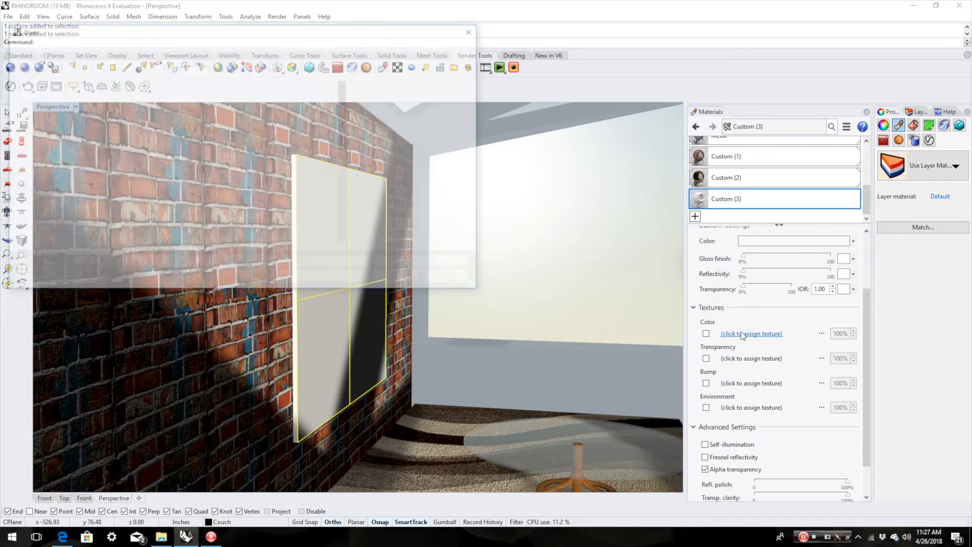
scroll(303, 212, "down", 5)
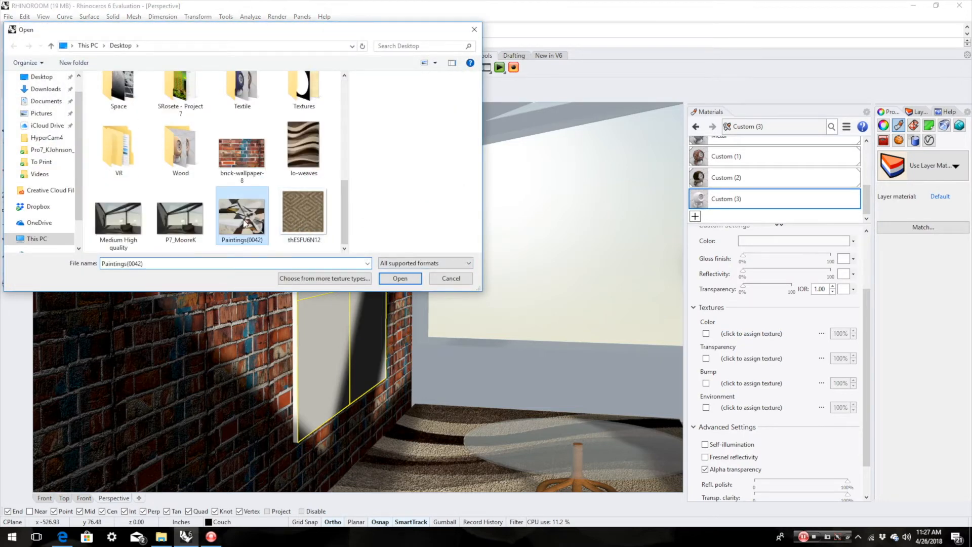
left_click(241, 218)
left_click(397, 277)
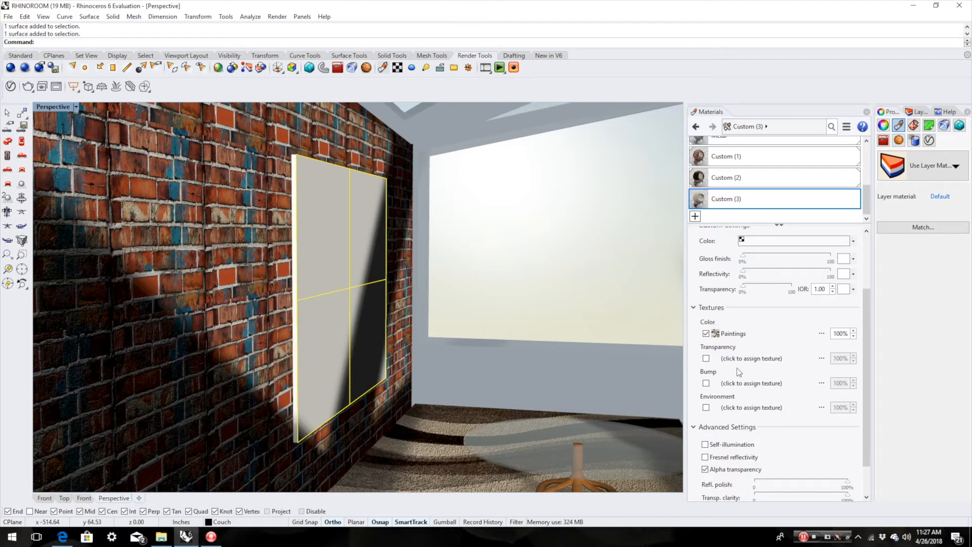
Load the Paintings(0042) image as the new Custom material's bump texture as well
left_click(735, 384)
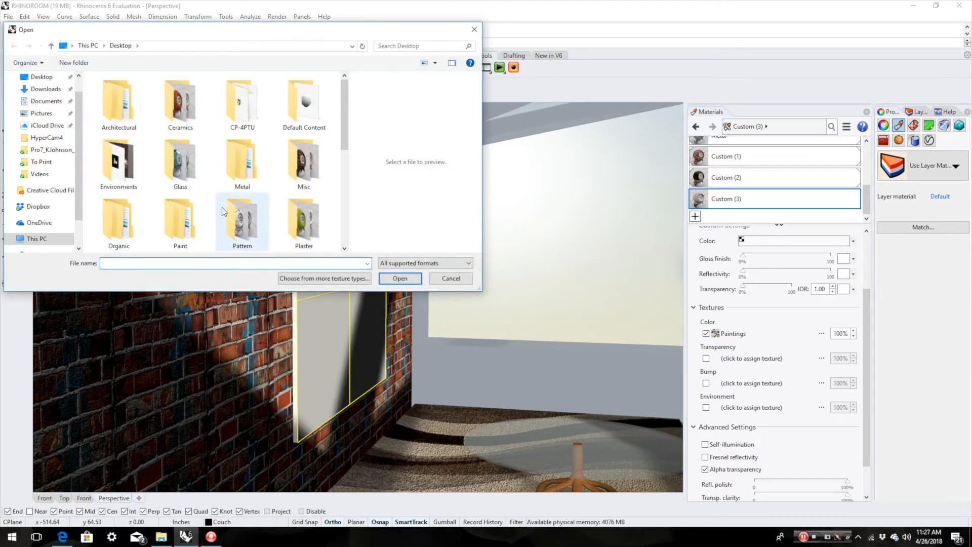
scroll(304, 218, "down", 3)
left_click(254, 224)
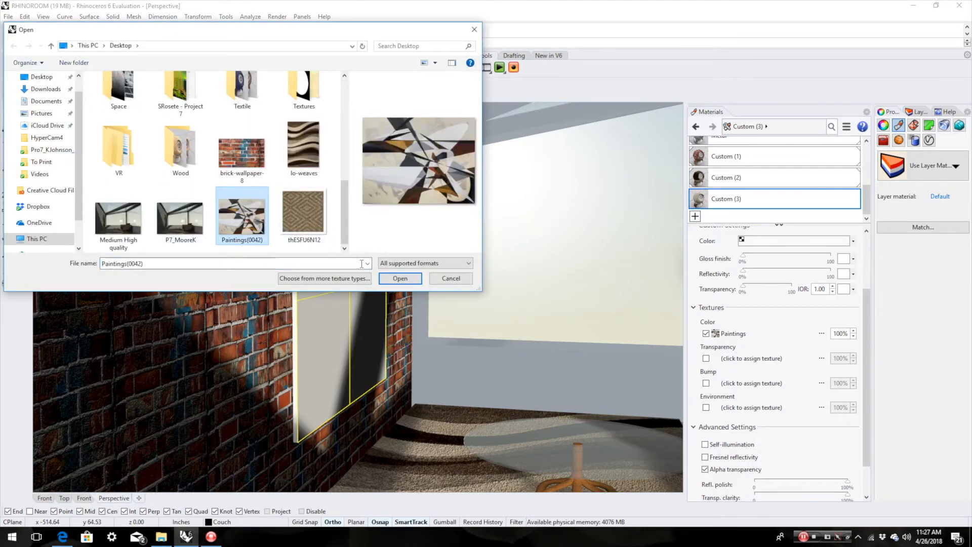
left_click(398, 278)
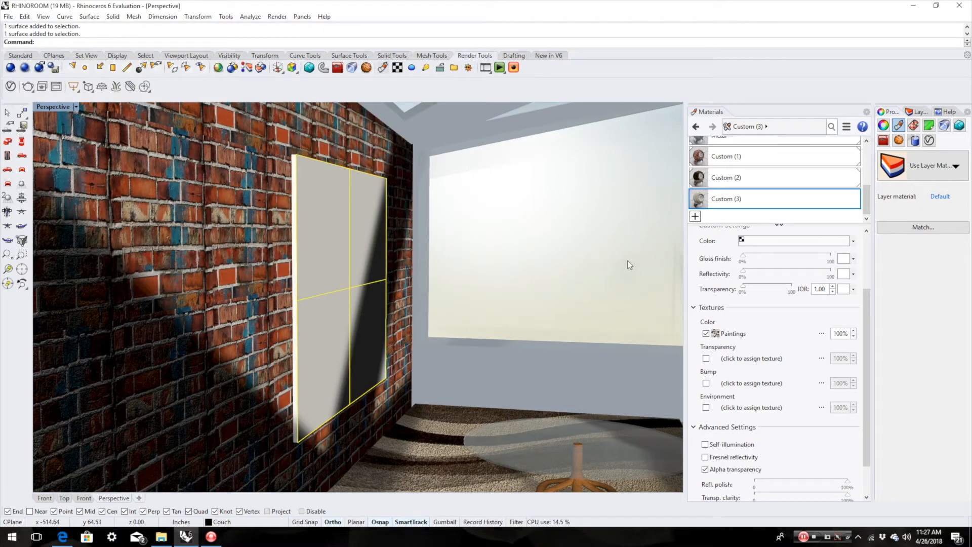
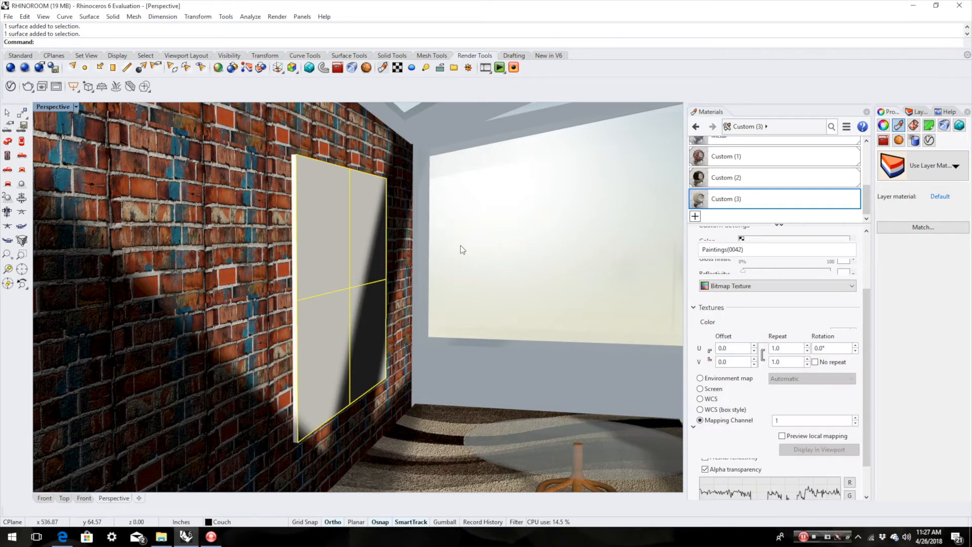
Assign the Custom (3) painting material to the selected panel on the brick wall and clear the selection
right_click(701, 196)
left_click(726, 198)
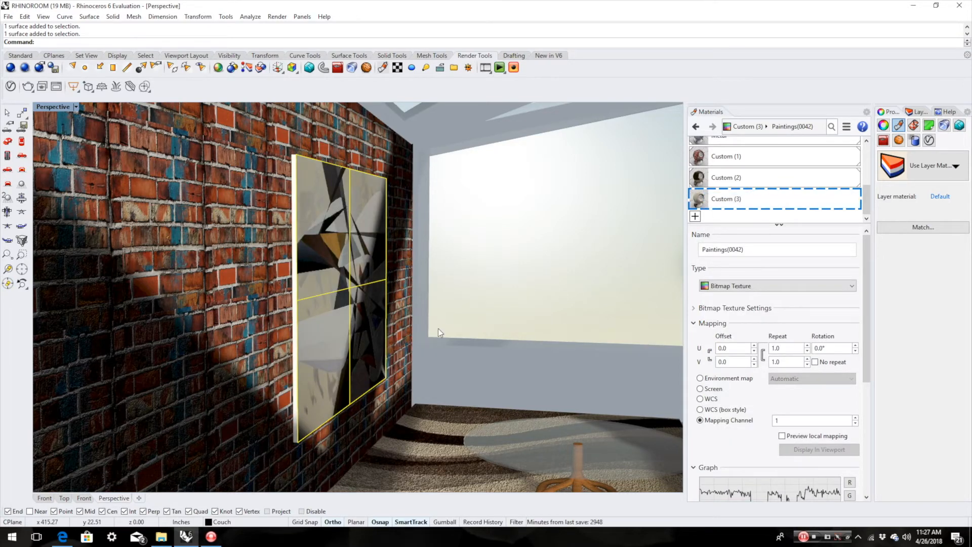
scroll(448, 286, "down", 5)
mouse_move(484, 423)
right_mouse_down()
mouse_move(423, 417)
mouse_move(436, 427)
mouse_move(500, 414)
mouse_move(476, 401)
mouse_move(184, 342)
right_mouse_up()
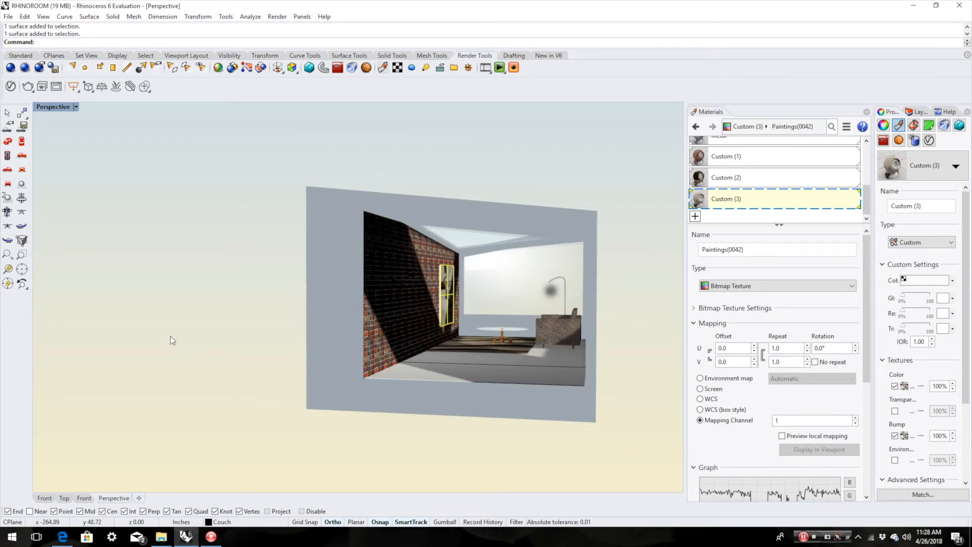
left_click(229, 333)
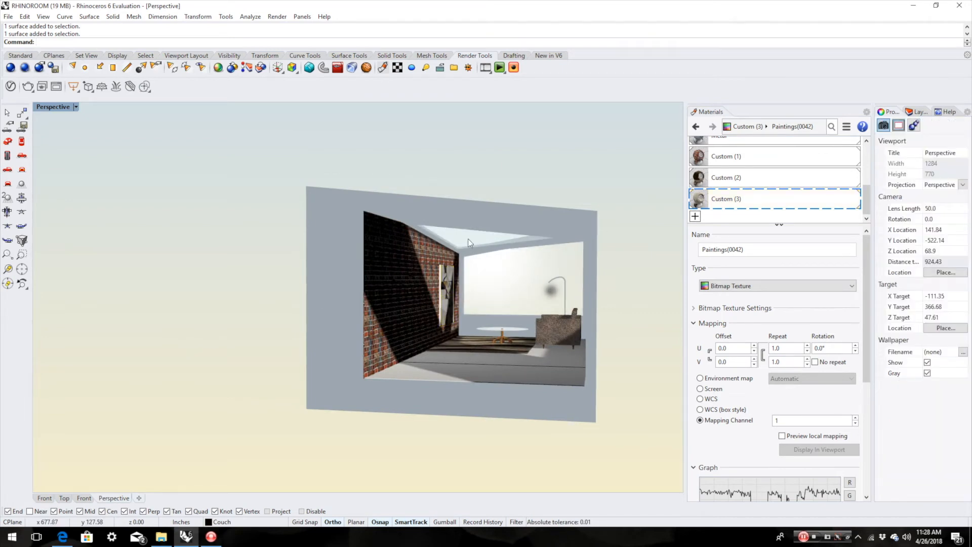
Create a new Paint material and lower its glossiness to slightly below the midpoint between matte and gloss
left_click(696, 217)
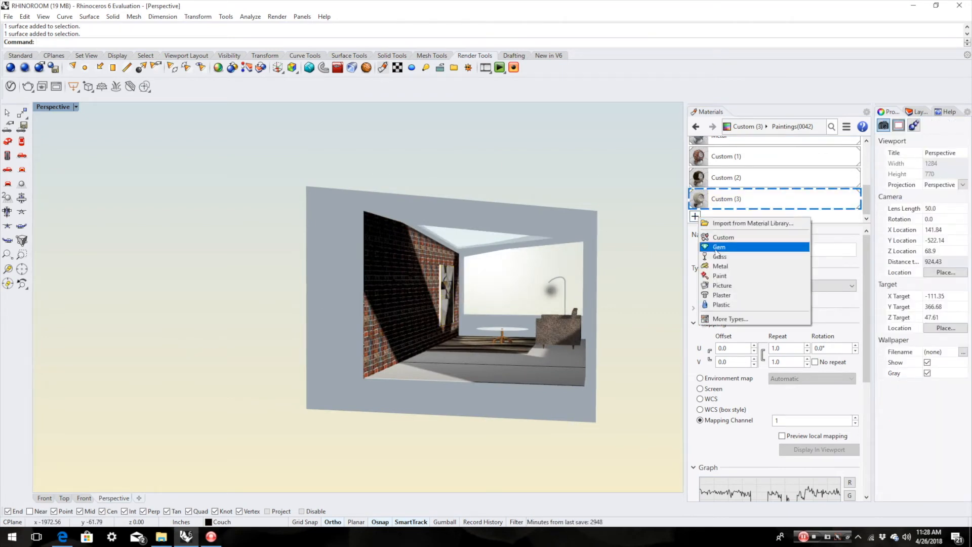
left_click(730, 278)
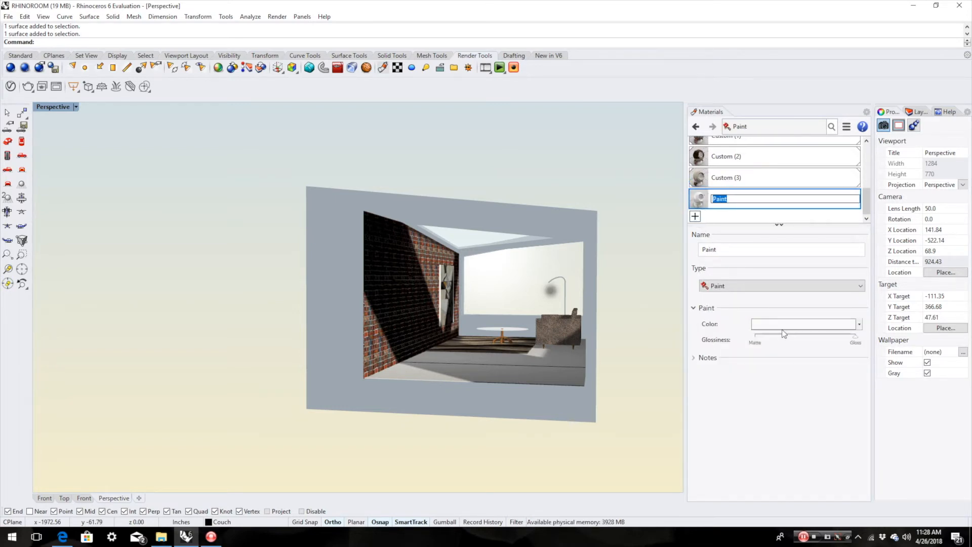
left_click(852, 338)
left_click_drag(799, 345, 796, 344)
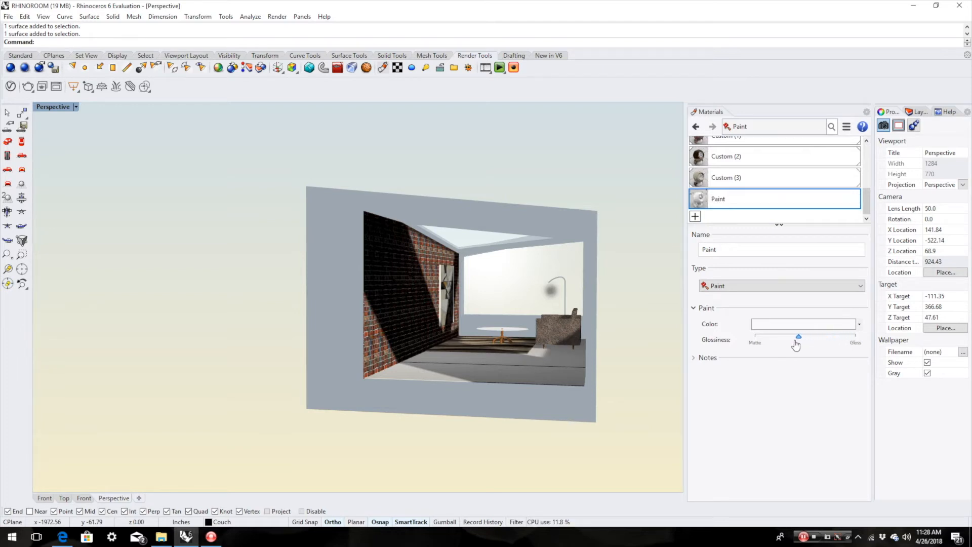
left_click(763, 287)
left_click(763, 287)
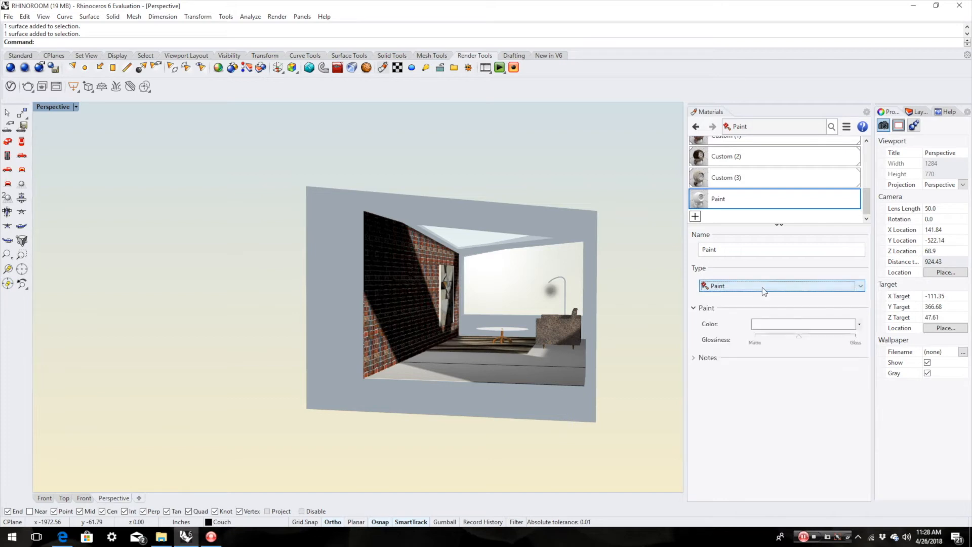
Set the Paint material's color to orange with hue 37, saturation 217 and value 215
left_click(783, 325)
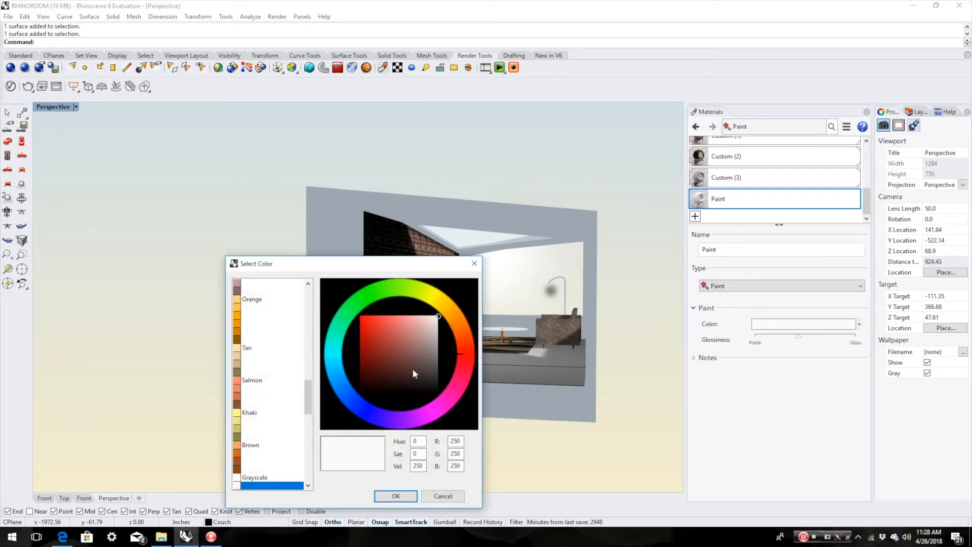
mouse_move(397, 336)
left_mouse_down()
mouse_move(396, 318)
mouse_move(356, 321)
mouse_move(361, 350)
mouse_move(372, 327)
left_mouse_up()
left_click(434, 305)
left_click(458, 314)
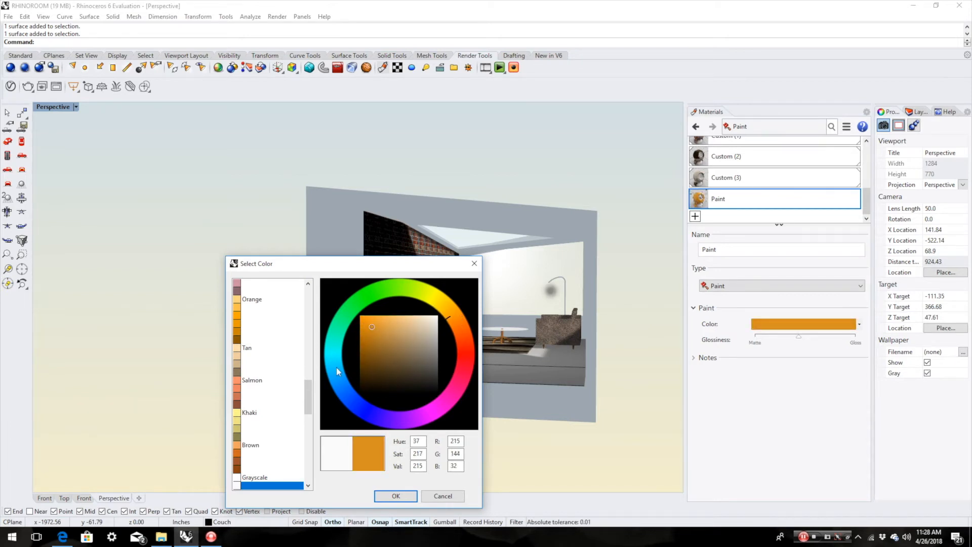
left_click(396, 496)
Apply the orange Paint material to the room's wall structure, deselect it and inspect the painted interior
mouse_move(726, 203)
left_mouse_down()
mouse_move(409, 312)
mouse_move(338, 302)
left_mouse_up()
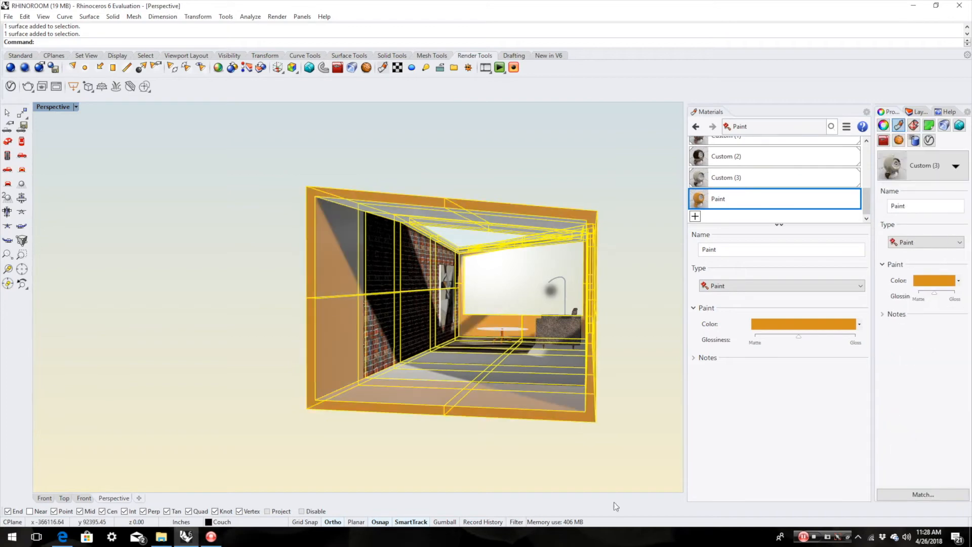
left_click(394, 430)
right_click_drag(394, 430, 590, 365)
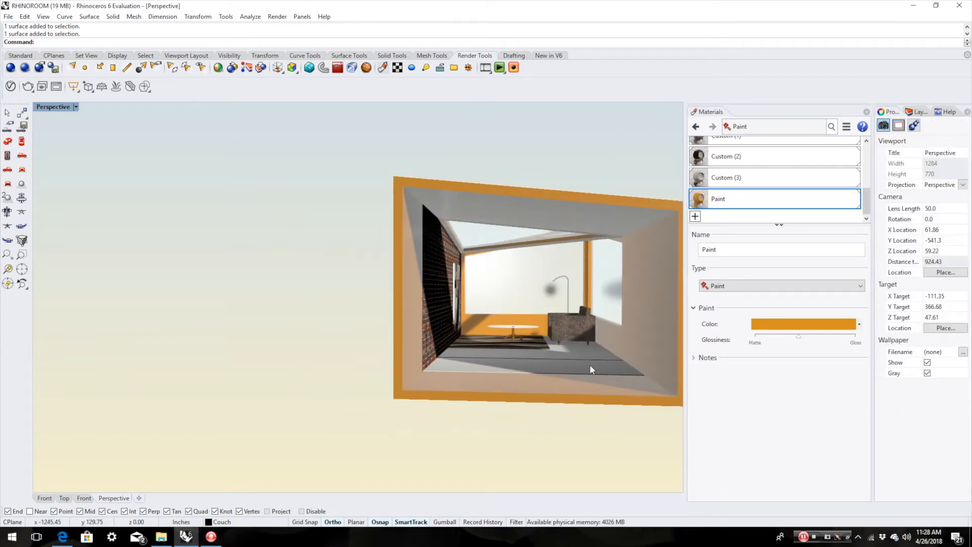
scroll(581, 320, "up", 3)
scroll(489, 344, "up", 2)
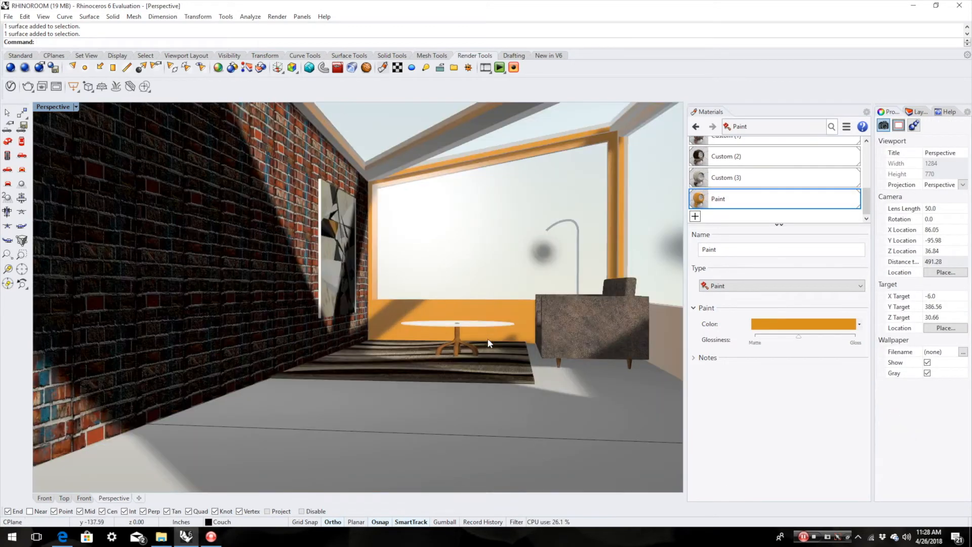
right_click_drag(475, 364, 476, 363)
scroll(540, 384, "up", 8)
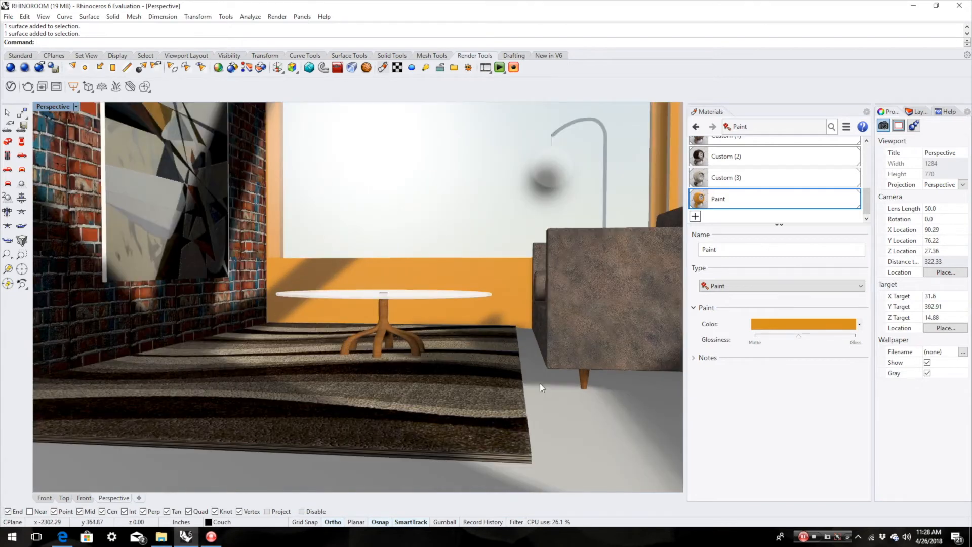
scroll(539, 384, "down", 8)
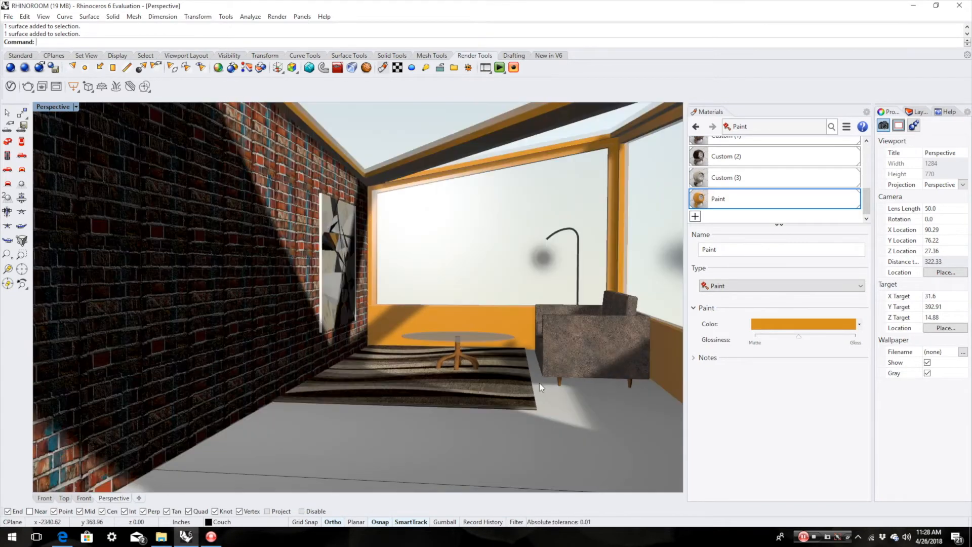
Browse the material library to the Wood folder under Architectural and Floor
left_click(695, 216)
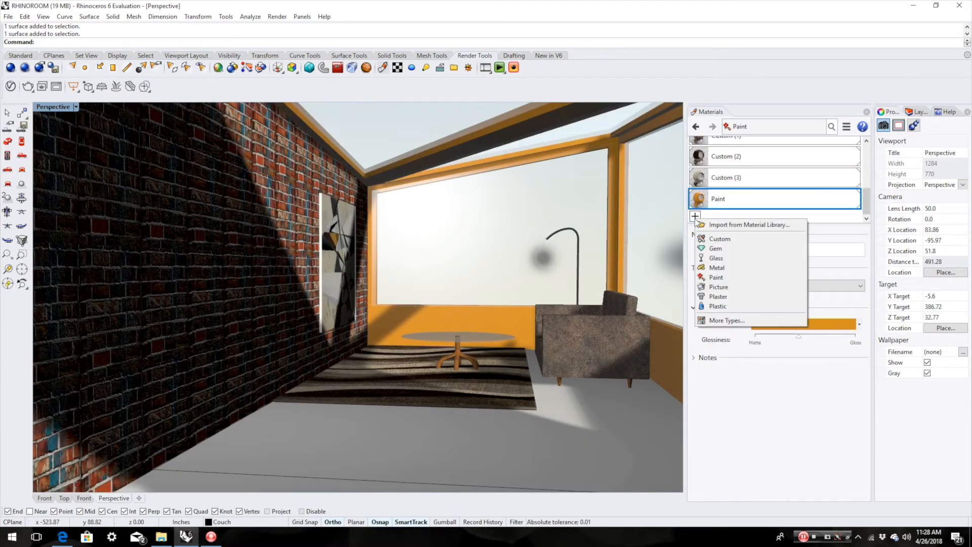
left_click(732, 225)
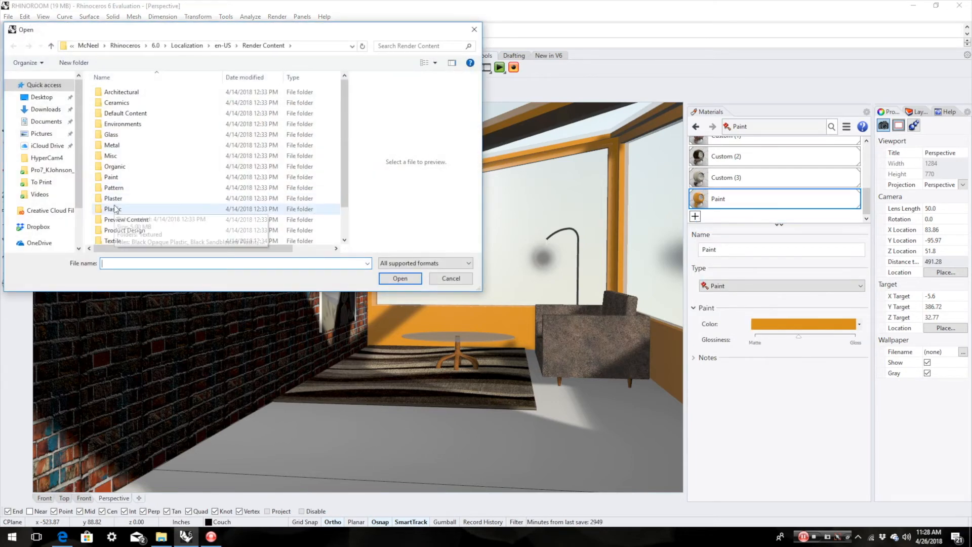
double_click(118, 91)
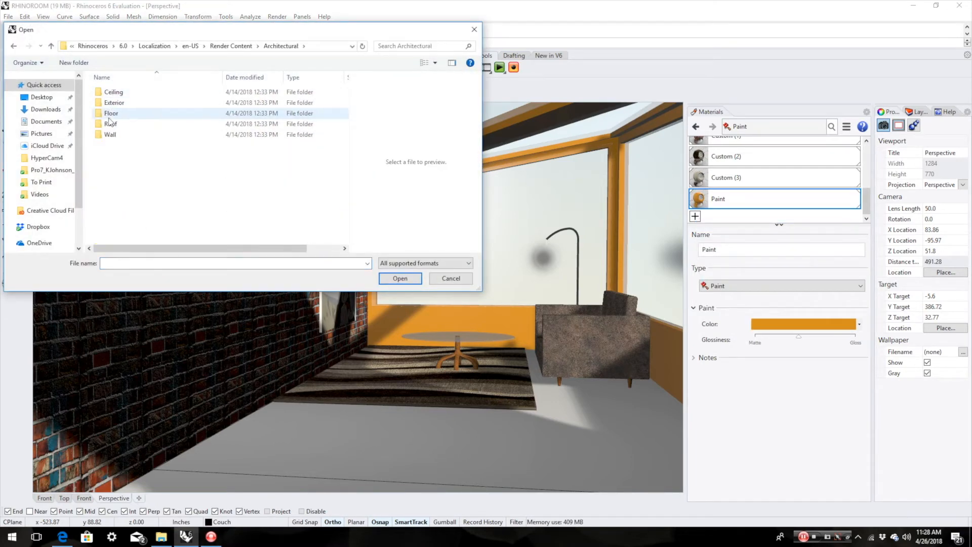
double_click(112, 114)
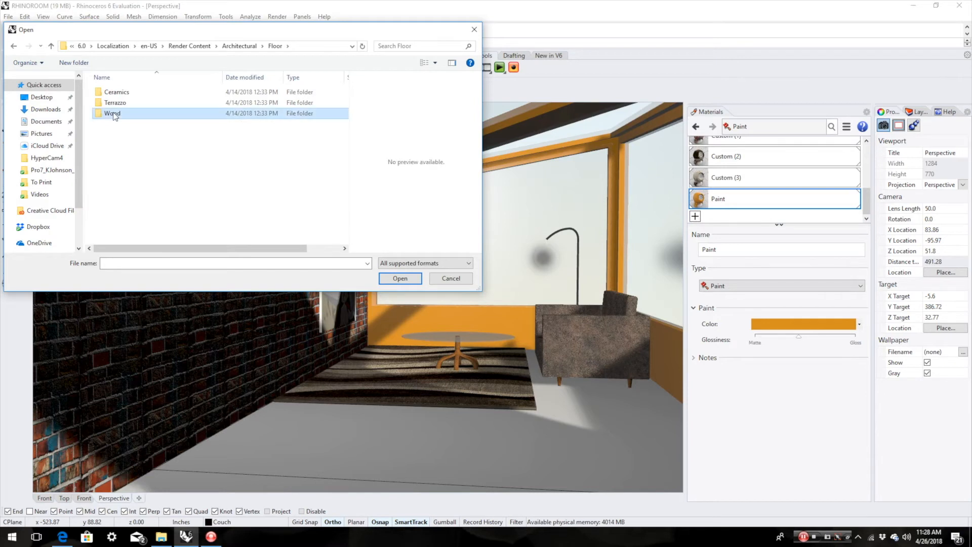
double_click(114, 114)
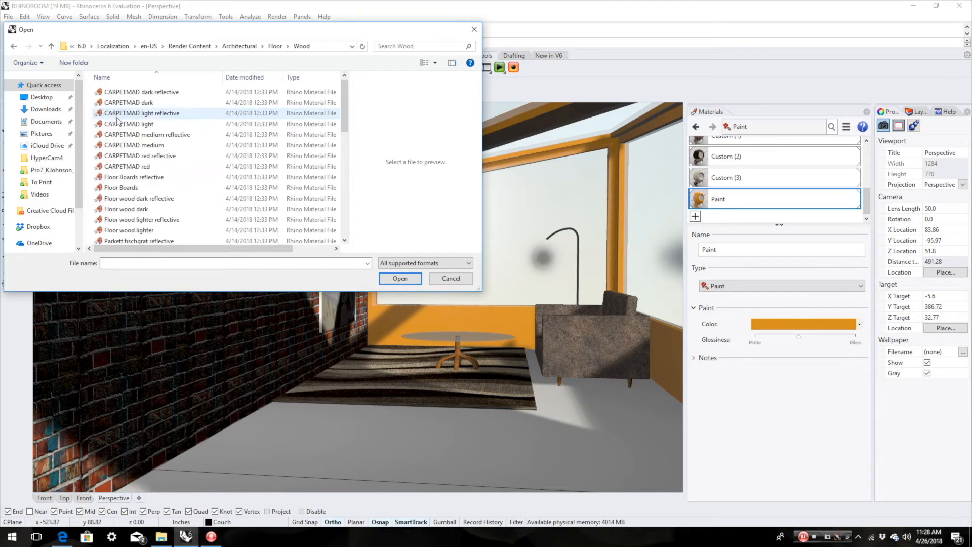
Look through the wood floor materials and import Wood Floor Strip Honey Oak
left_click(134, 209)
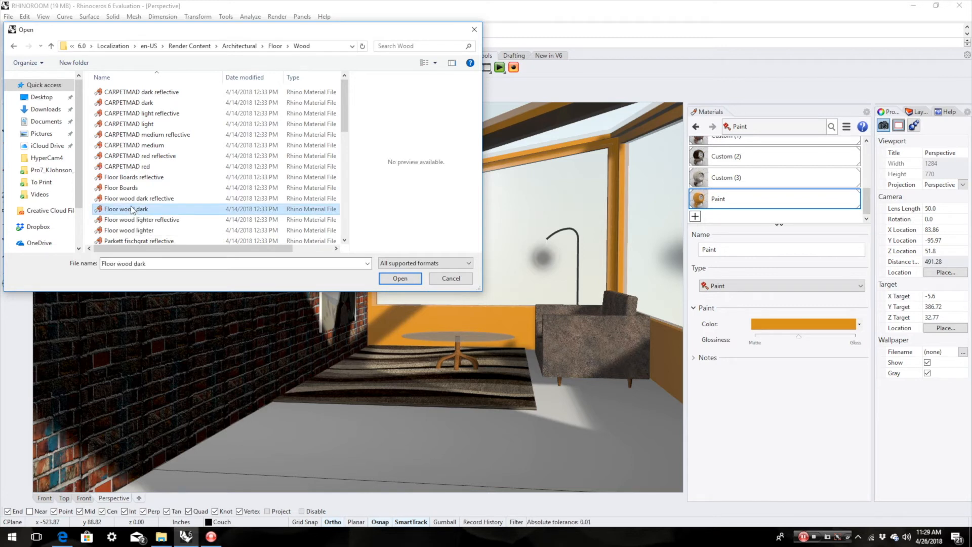
scroll(131, 208, "down", 4)
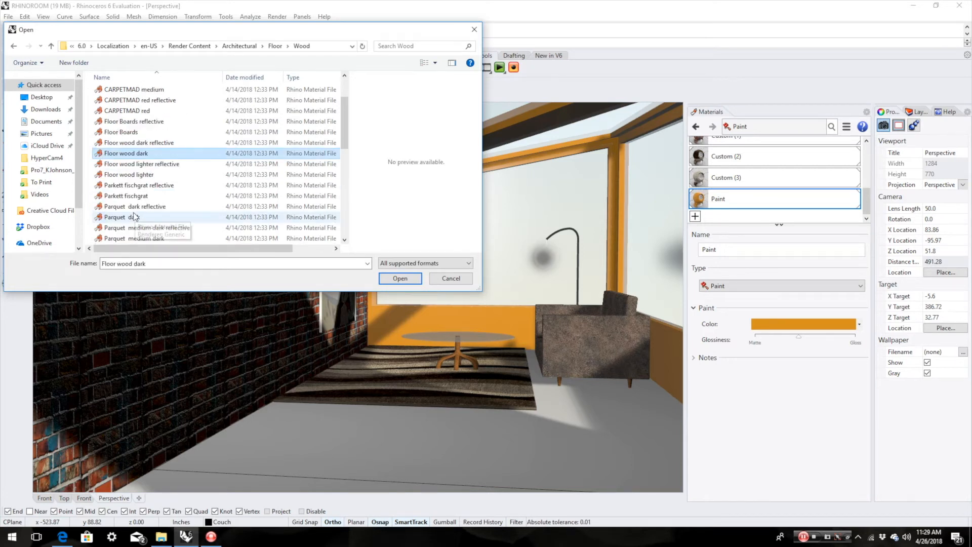
scroll(130, 212, "down", 3)
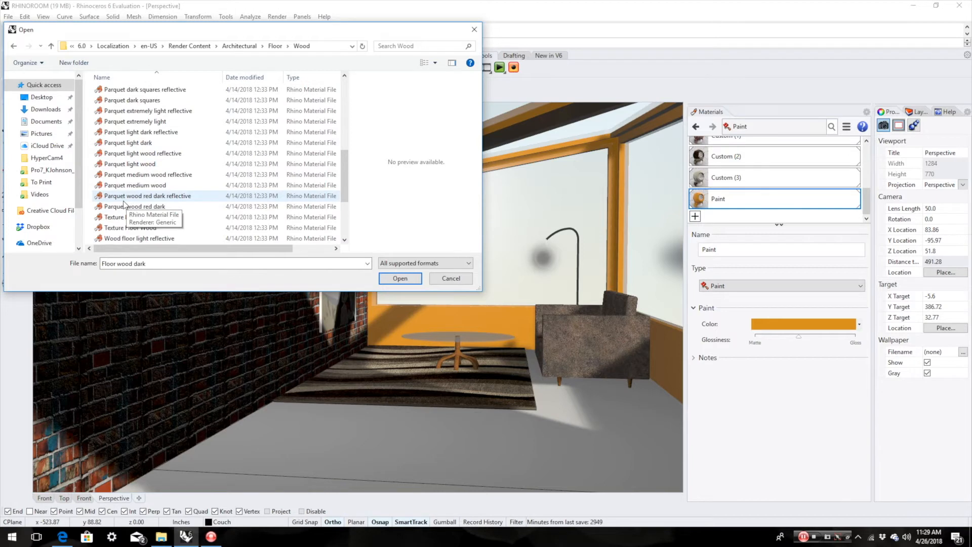
scroll(131, 223, "down", 2)
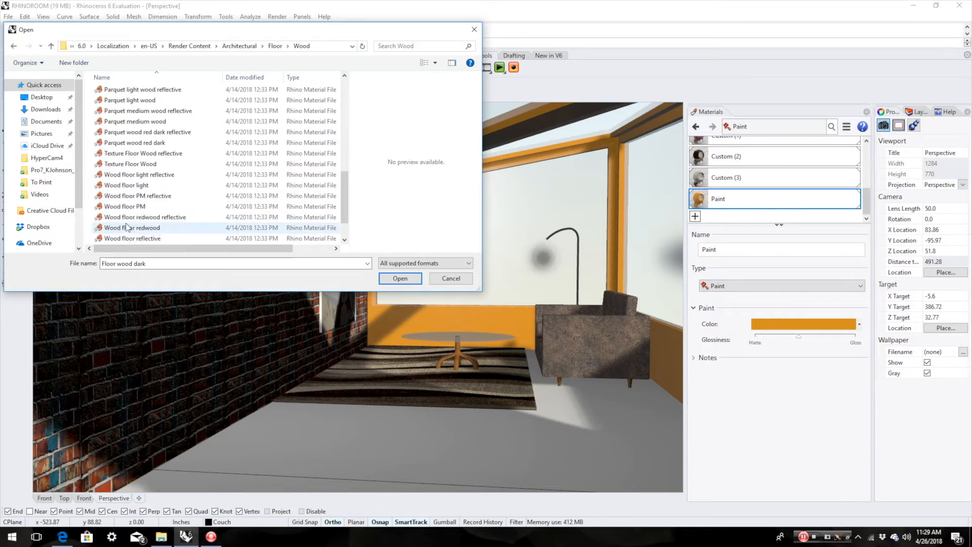
scroll(135, 218, "down", 1)
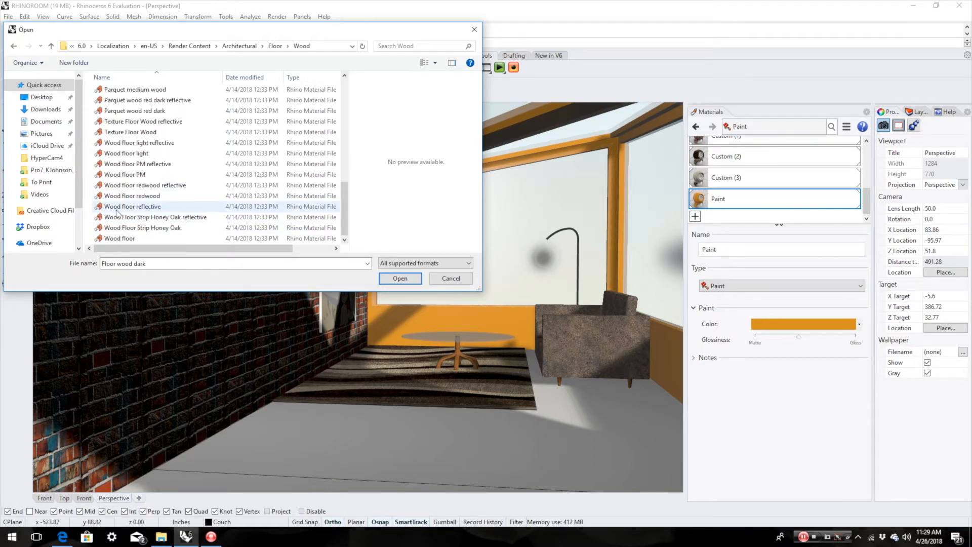
left_click(151, 208)
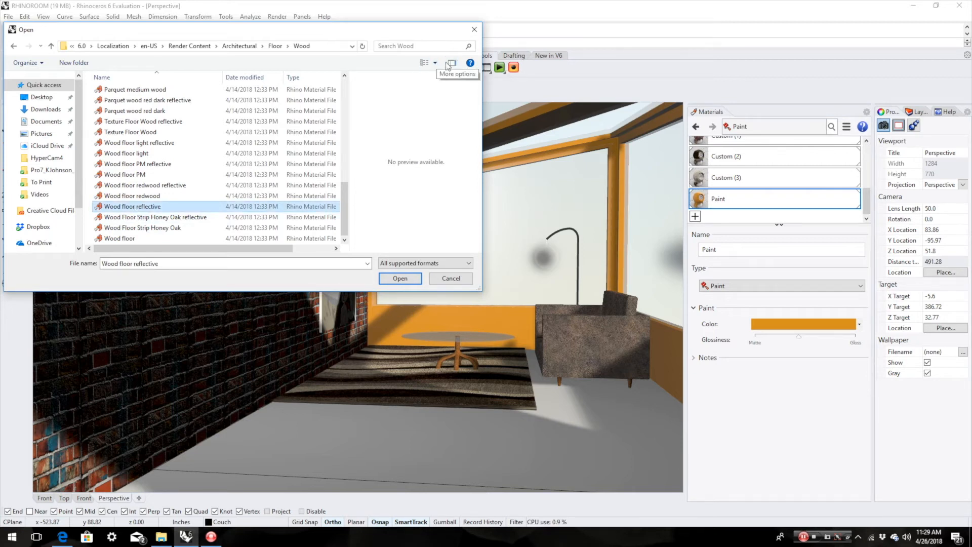
left_click(158, 229)
left_click(396, 278)
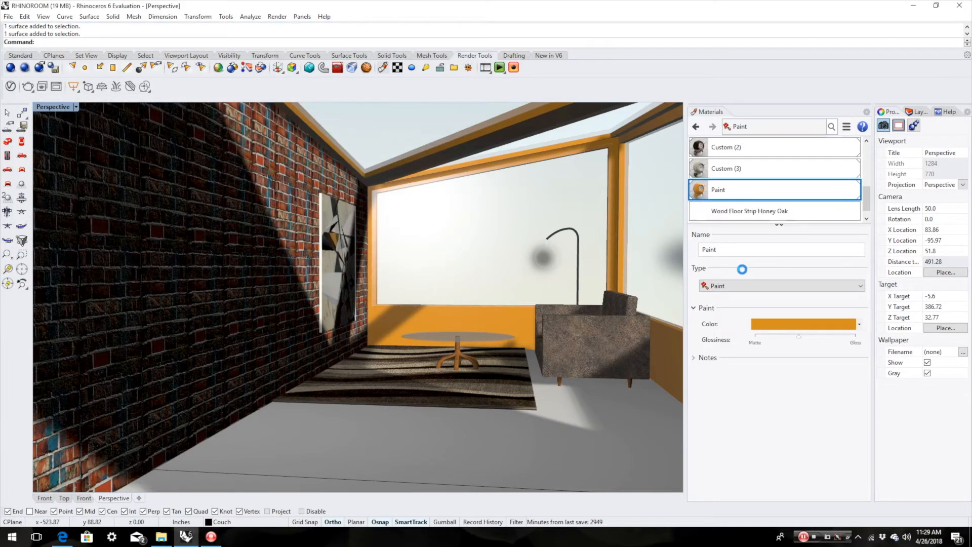
Apply the Wood Floor Strip Honey Oak material to the room's floor and inspect the grain up close
left_click_drag(722, 199, 573, 435)
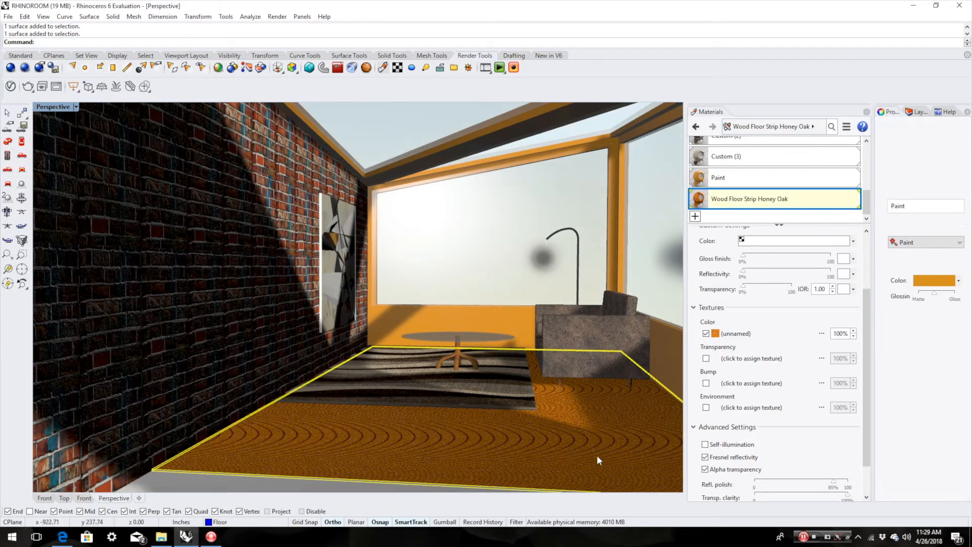
scroll(592, 469, "up", 5)
scroll(549, 440, "down", 5)
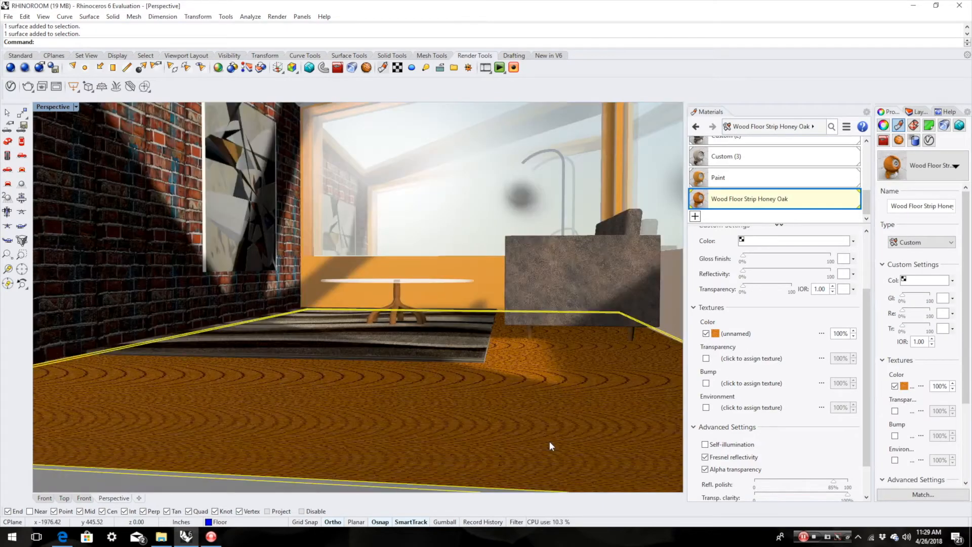
scroll(541, 442, "up", 3)
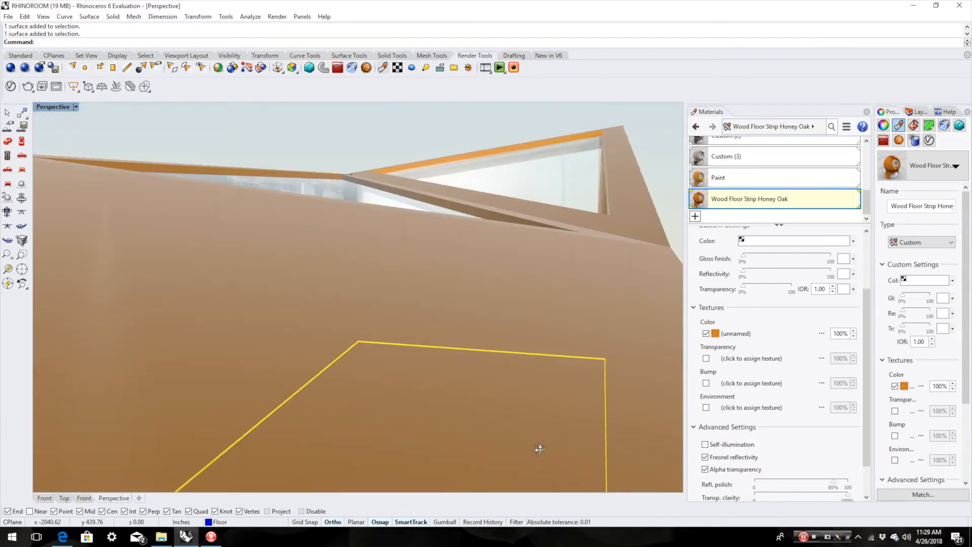
scroll(552, 438, "up", 2)
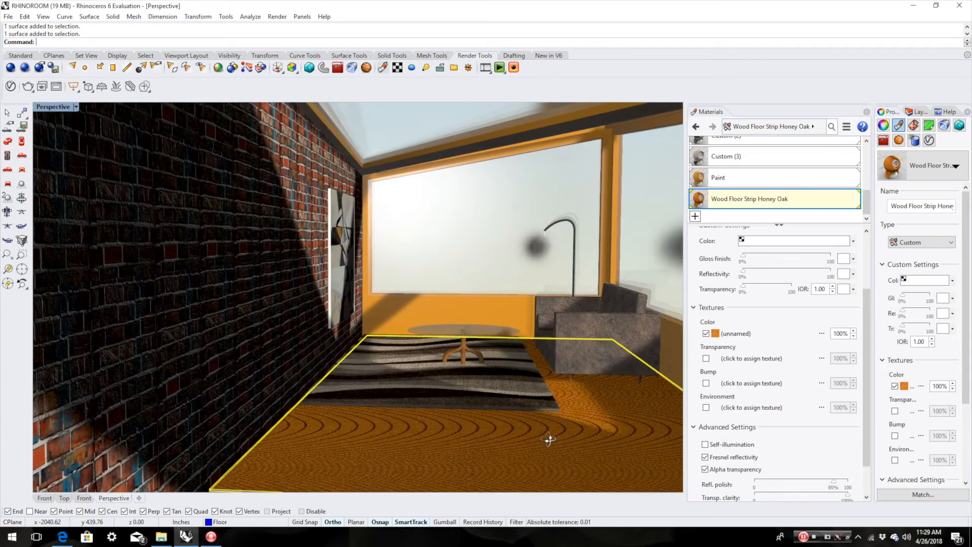
Delete the Wood Floor Strip Honey Oak material from the scene
right_click(725, 205)
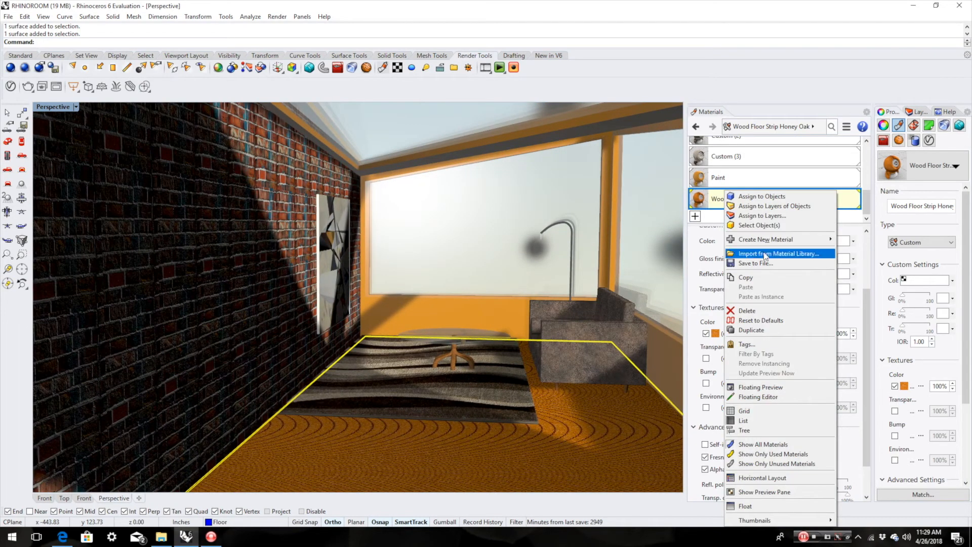
left_click(760, 311)
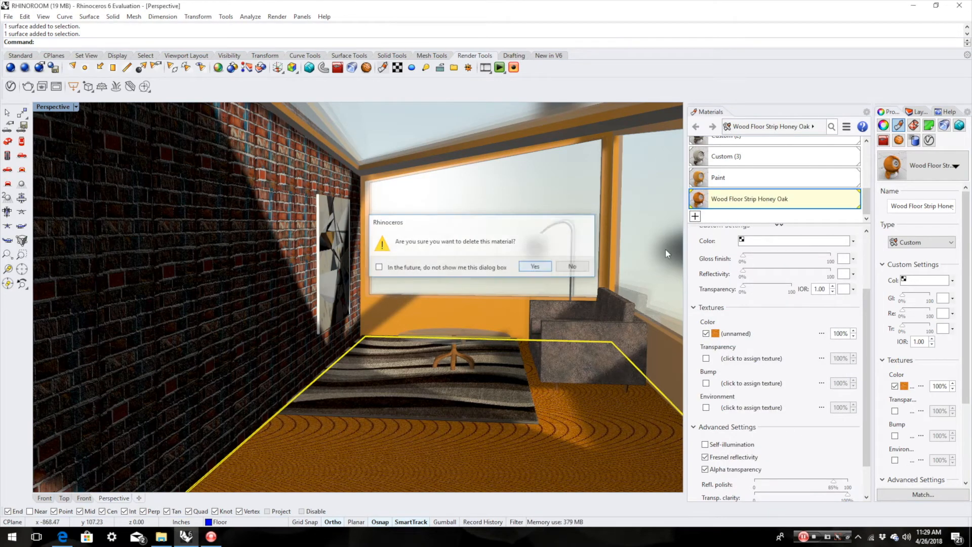
left_click(534, 267)
Import Floor Boards reflective from the material library's Architectural, Floor, Wood folder and apply it to the room's floor
left_click(695, 216)
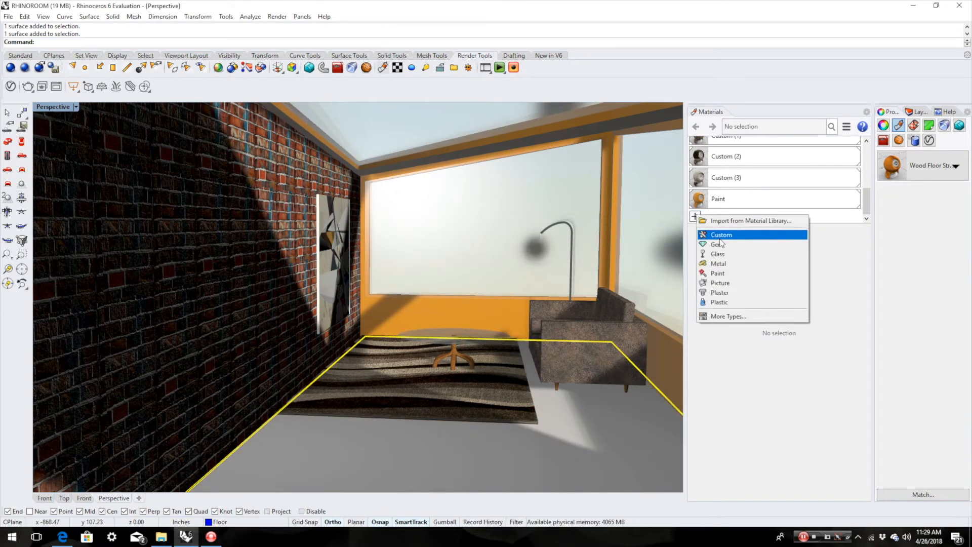
left_click(721, 222)
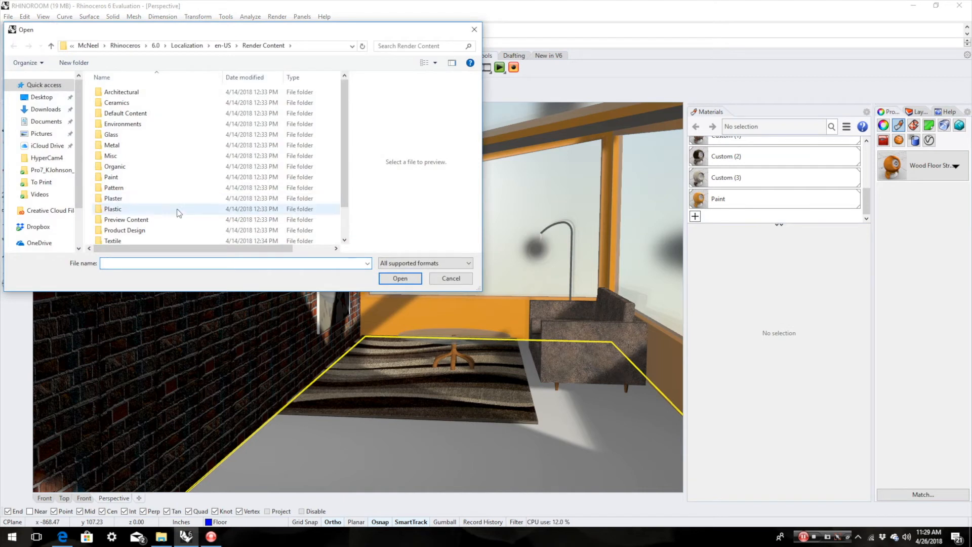
double_click(133, 92)
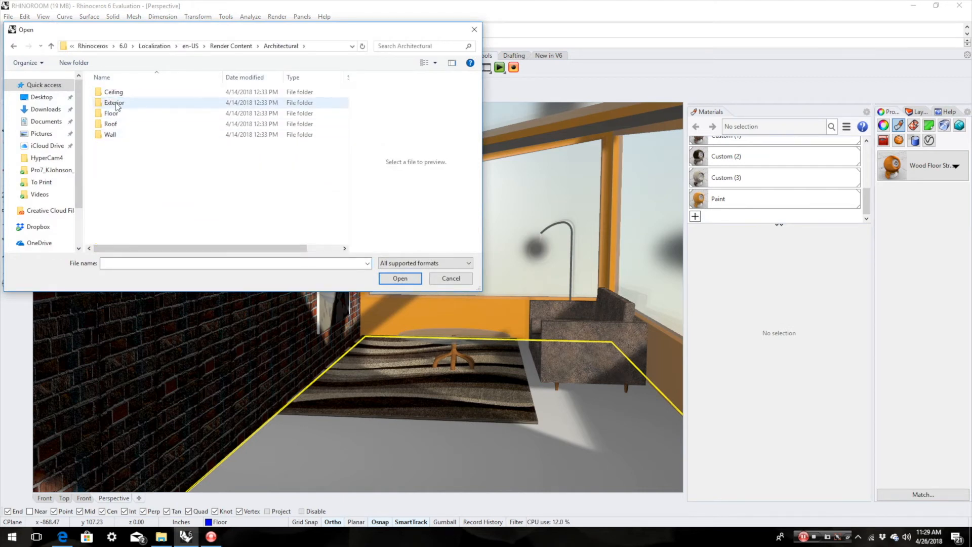
double_click(116, 114)
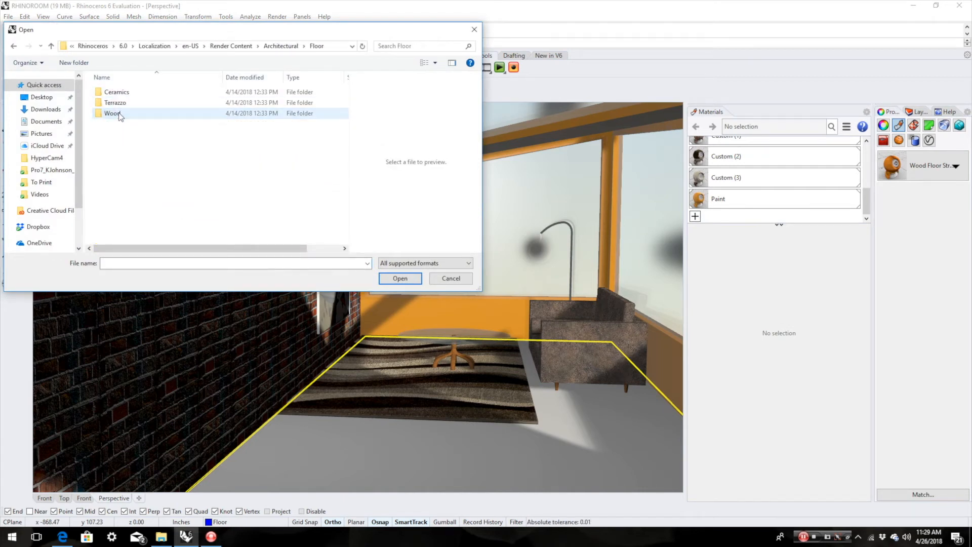
double_click(120, 116)
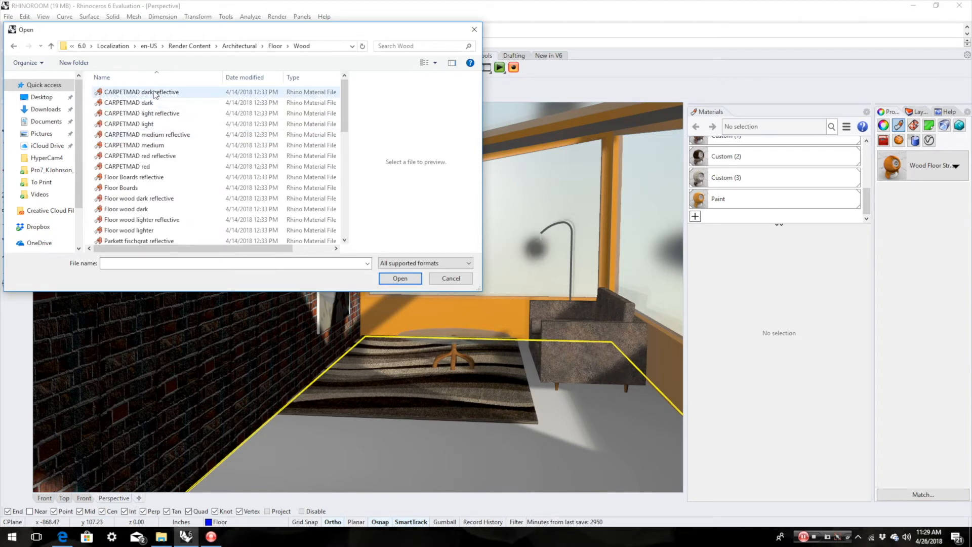
left_click(149, 180)
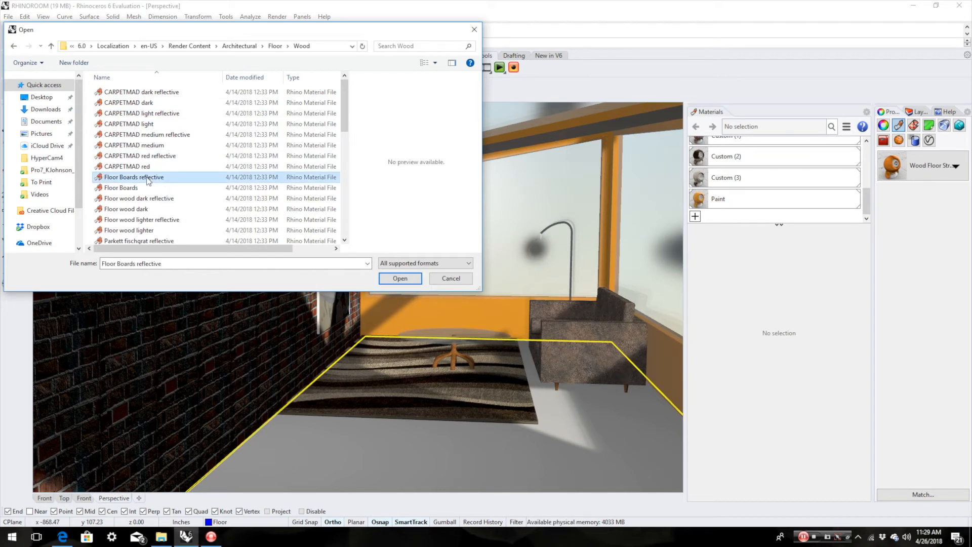
left_click(400, 278)
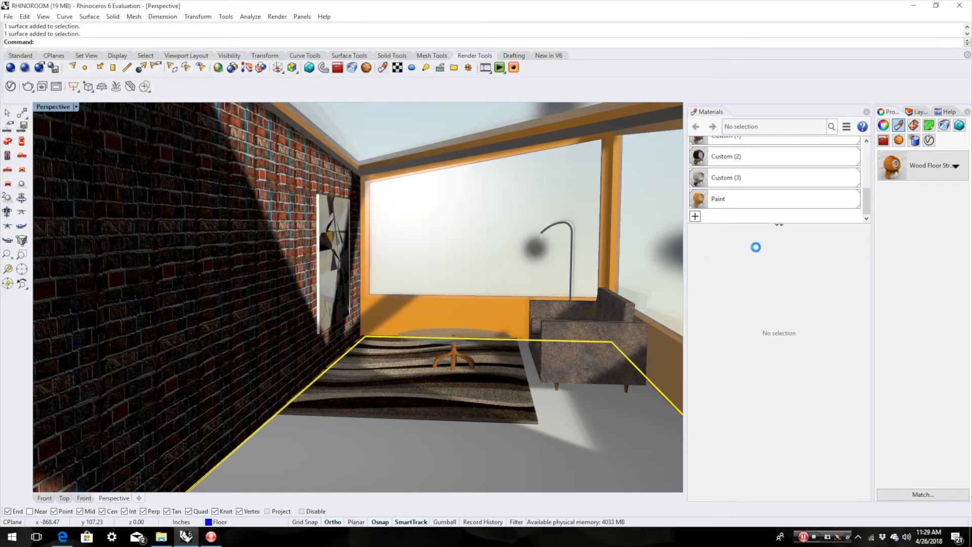
left_click(735, 205)
left_click_drag(705, 196, 596, 411)
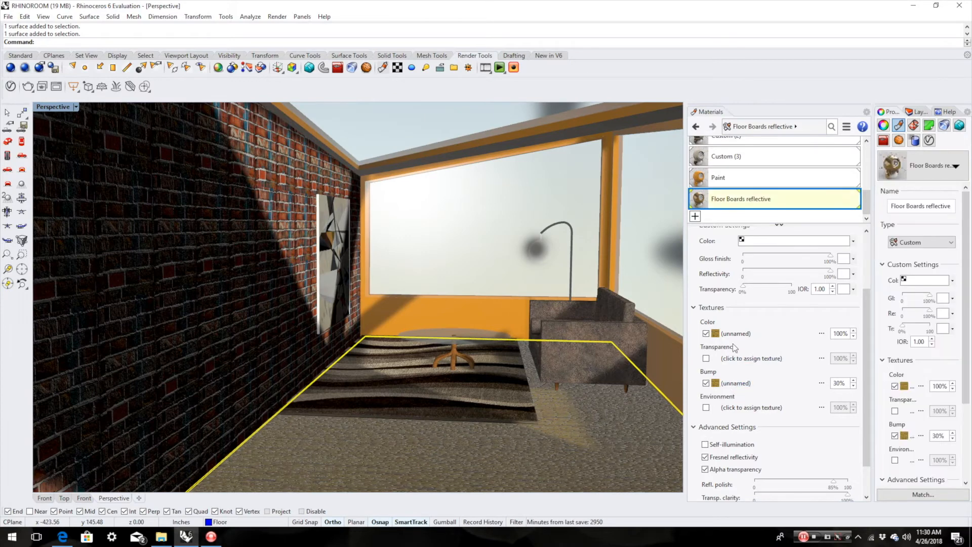
Set the mapping size of the Floor Boards reflective colour texture to 10 in X and Y
left_click(723, 202)
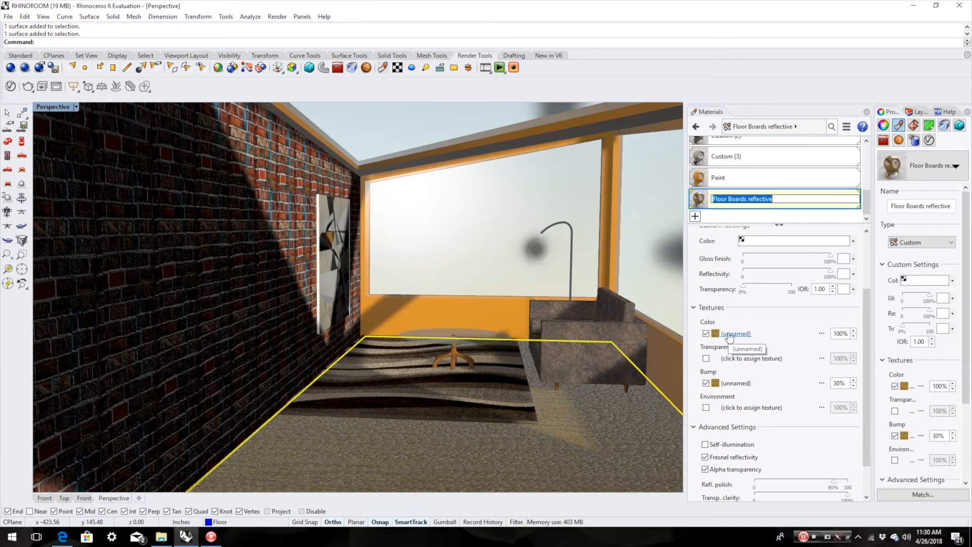
left_click(729, 334)
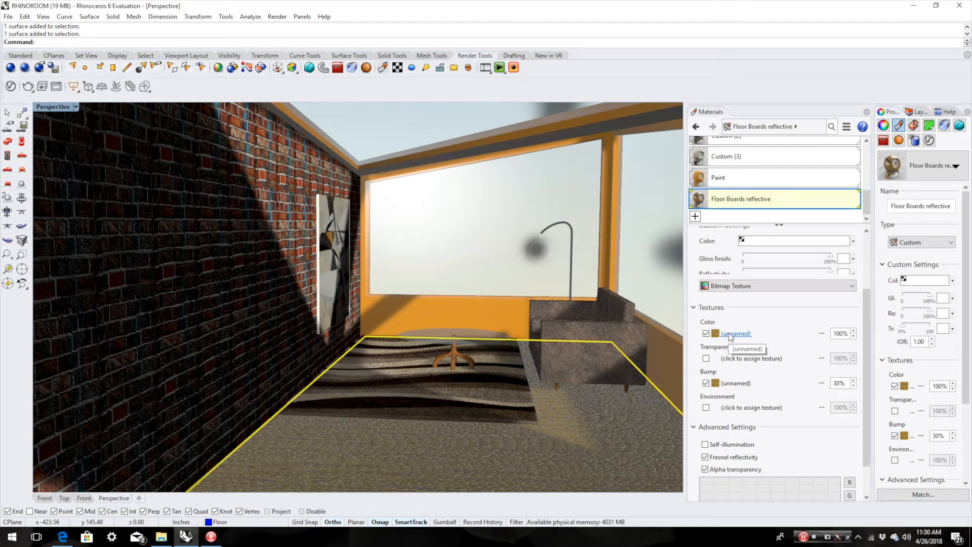
left_click(784, 349)
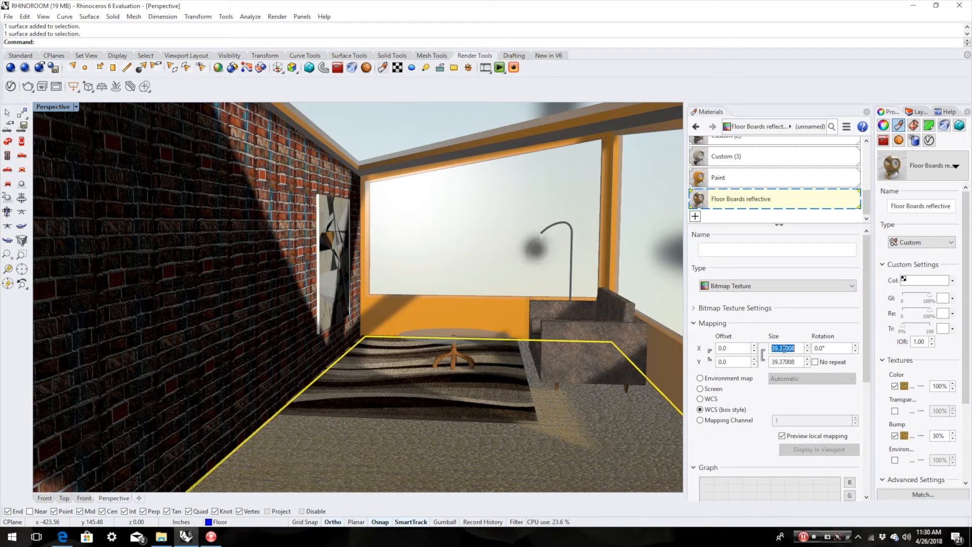
type("10")
key("Return")
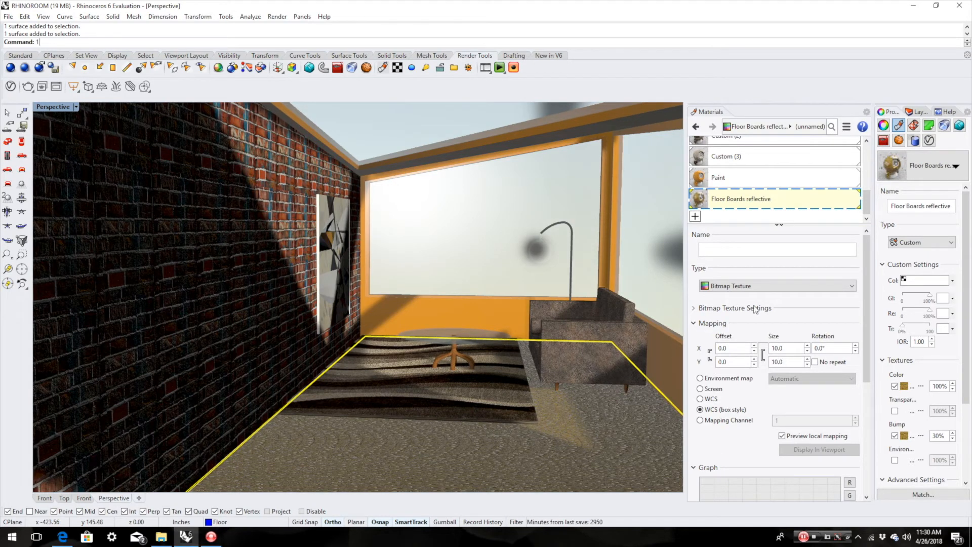
Set the mapping size of the Floor Boards reflective bump texture to 10 in X and Y
left_click(921, 436)
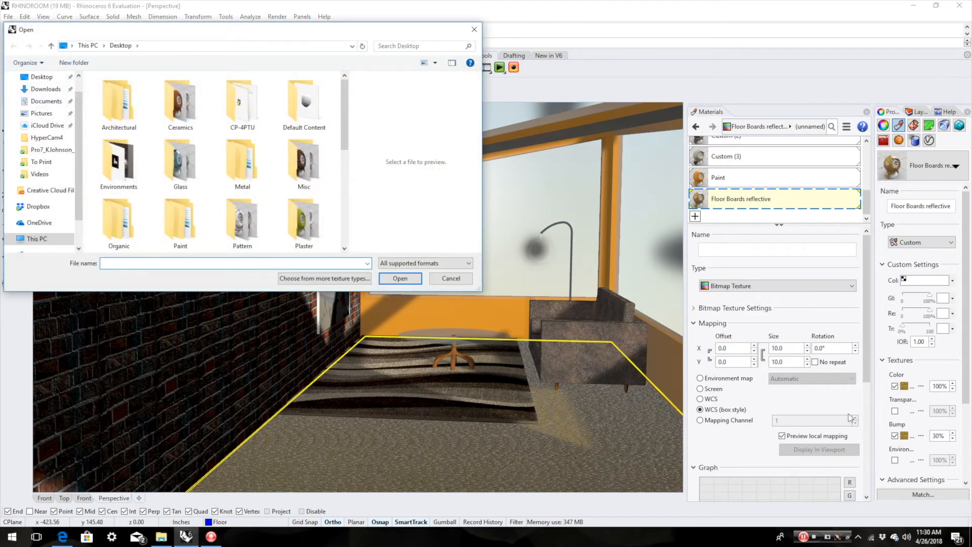
left_click(451, 278)
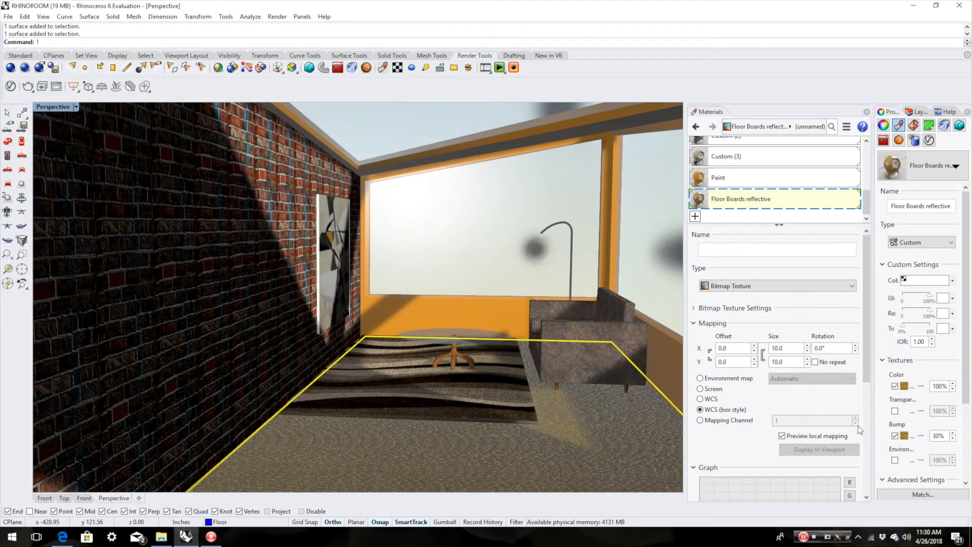
left_click(905, 436)
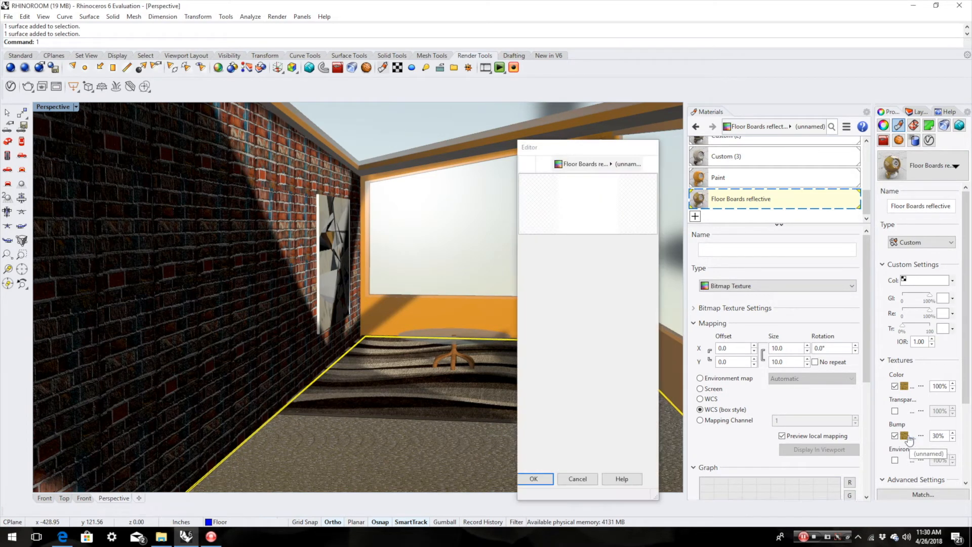
scroll(585, 325, "down", 3)
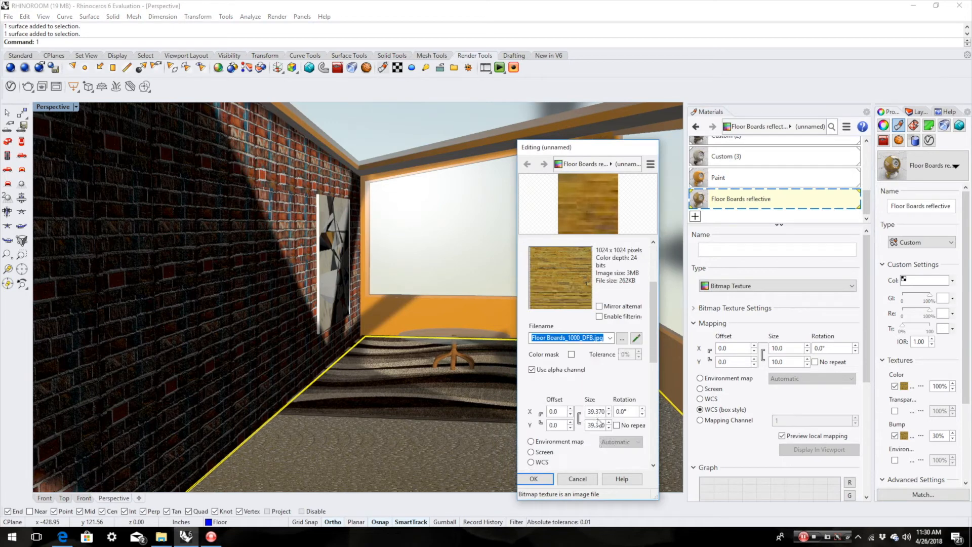
double_click(594, 371)
type("10")
key("Return")
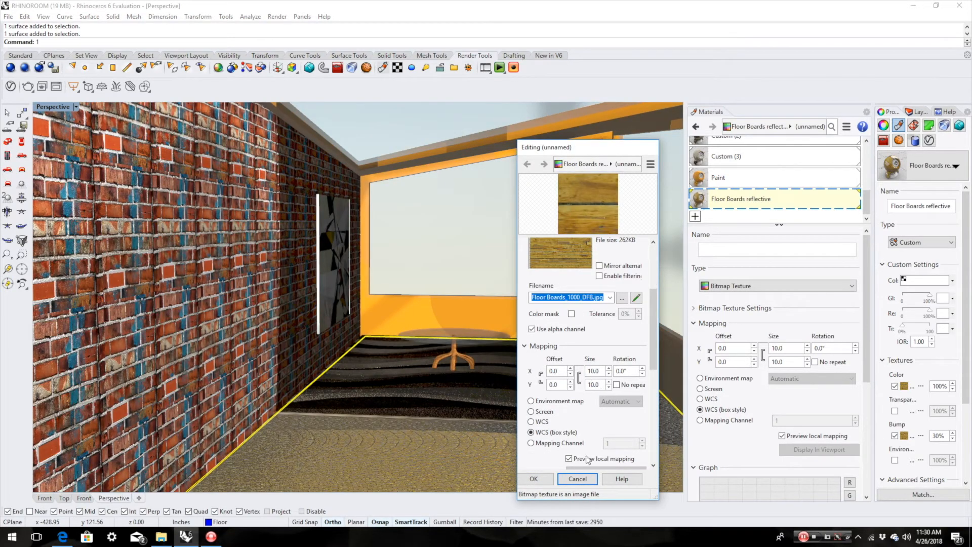
left_click(541, 480)
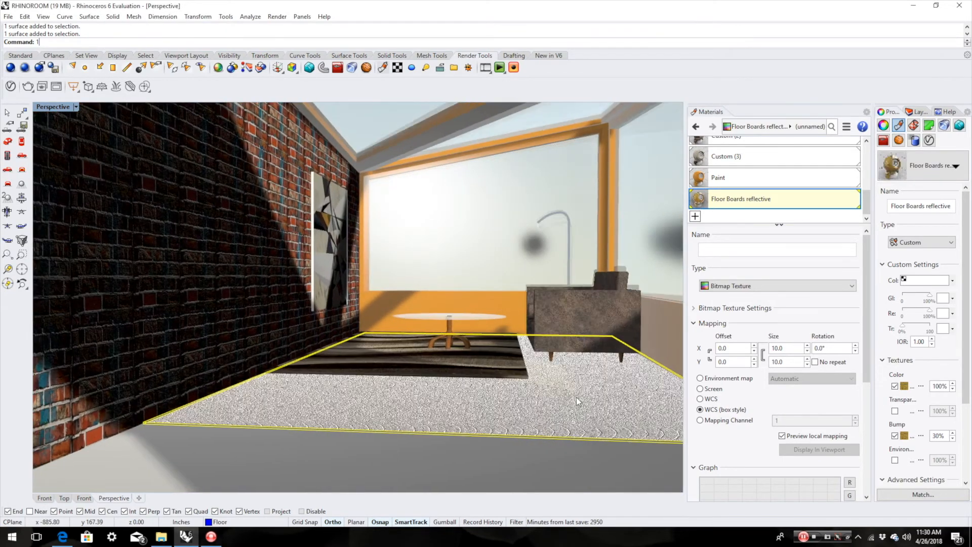
Examine the floor boards' texture scale and reflections on the floor from close up and farther away
scroll(573, 403, "up", 5)
scroll(570, 407, "down", 5)
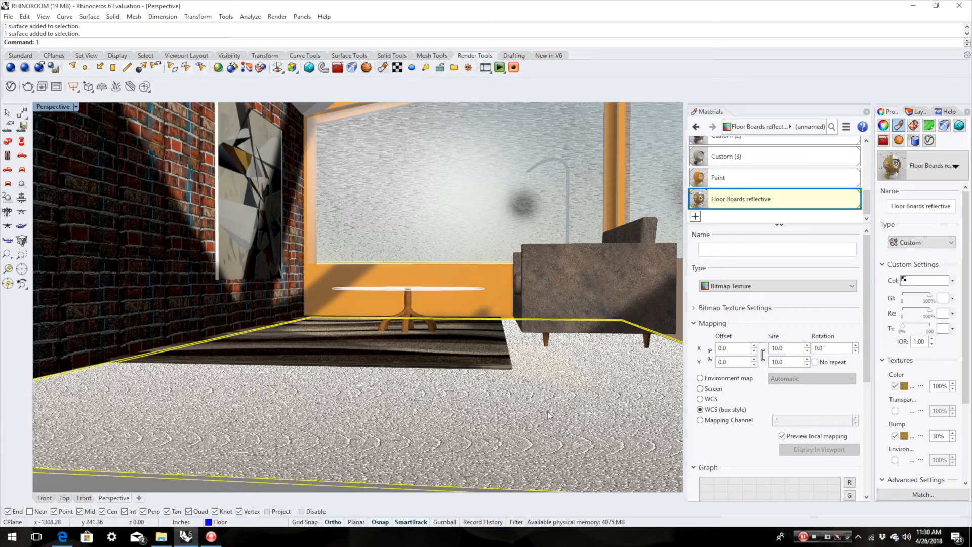
scroll(487, 369, "down", 6)
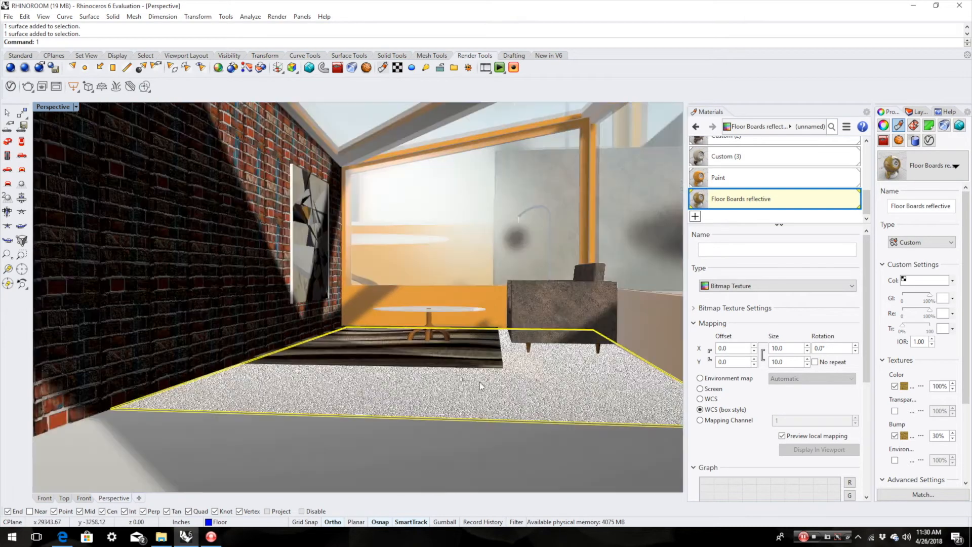
scroll(566, 378, "up", 6)
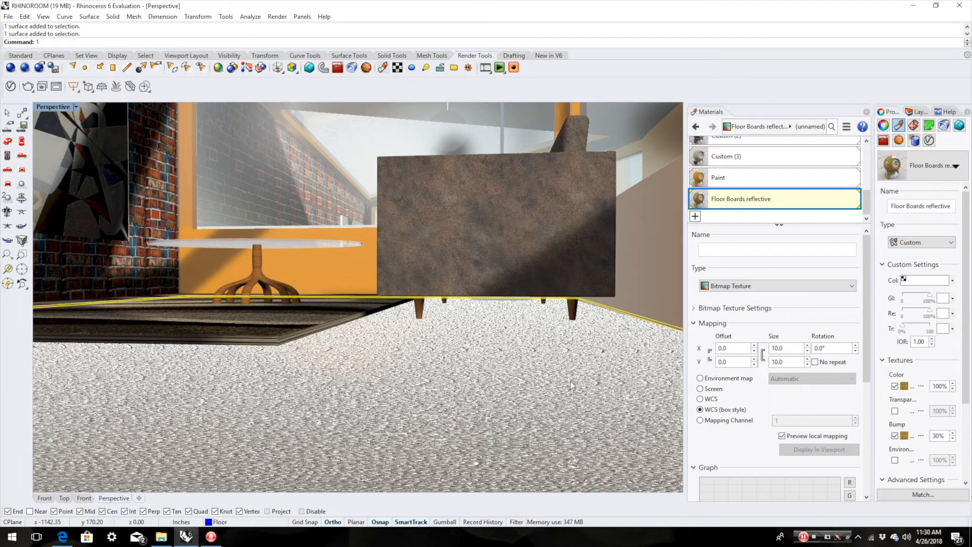
scroll(519, 390, "down", 5)
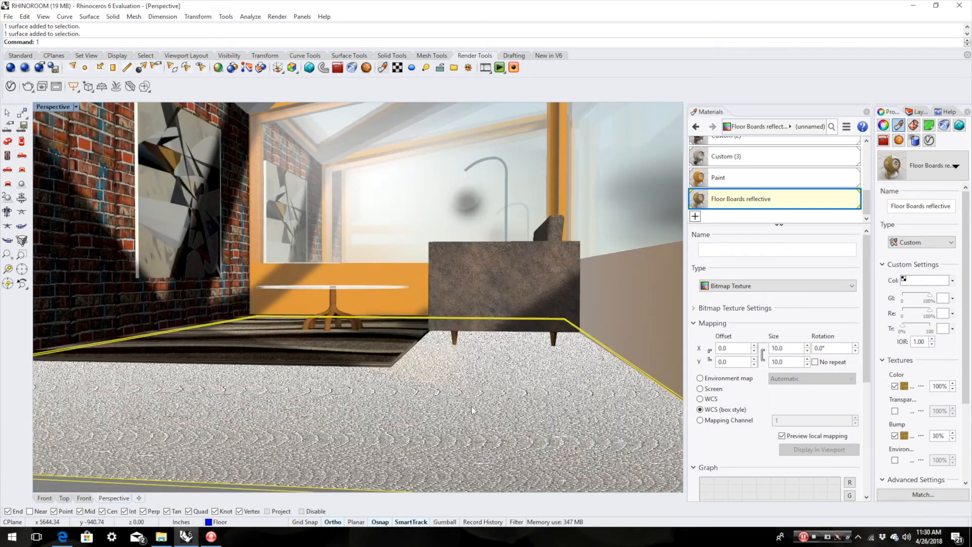
scroll(467, 427, "up", 4)
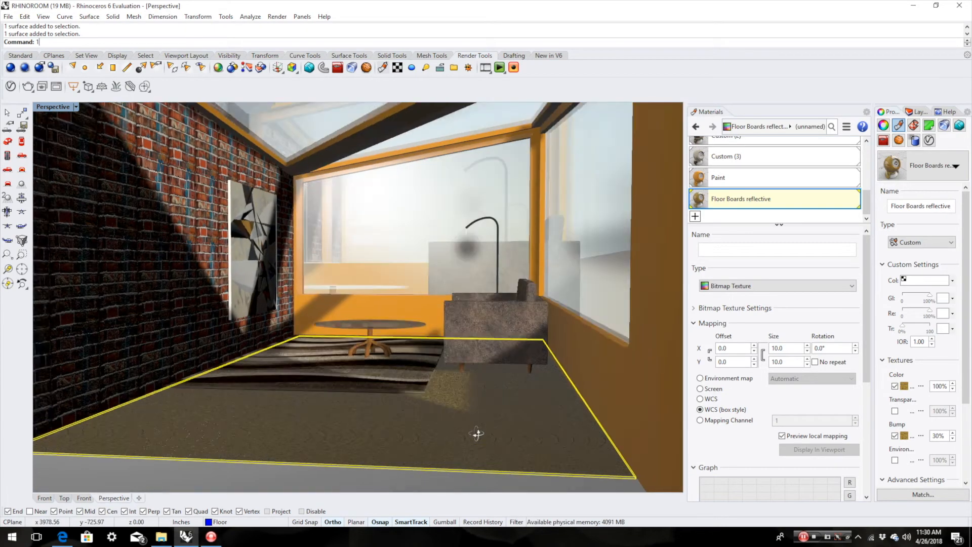
scroll(480, 433, "up", 1)
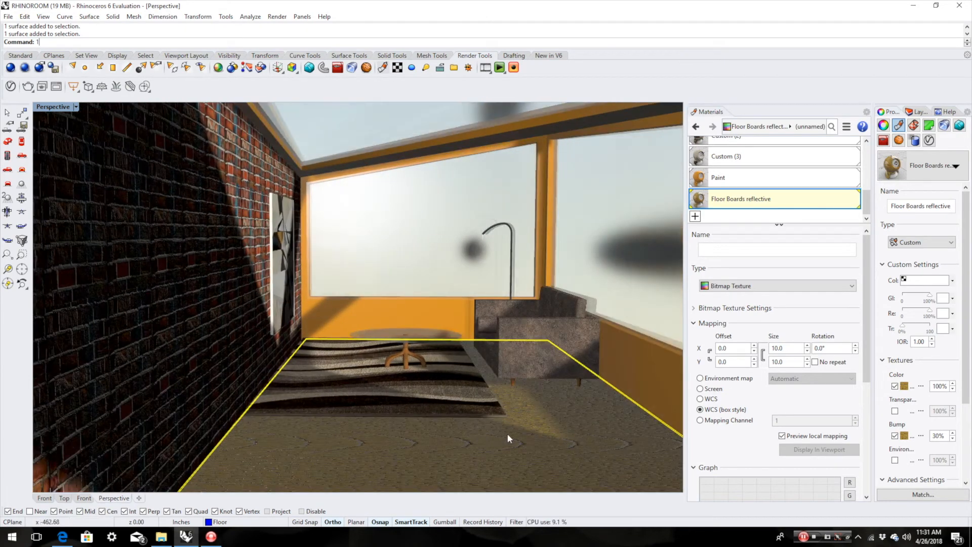
Delete the Floor Boards reflective material from the scene
left_click(785, 348)
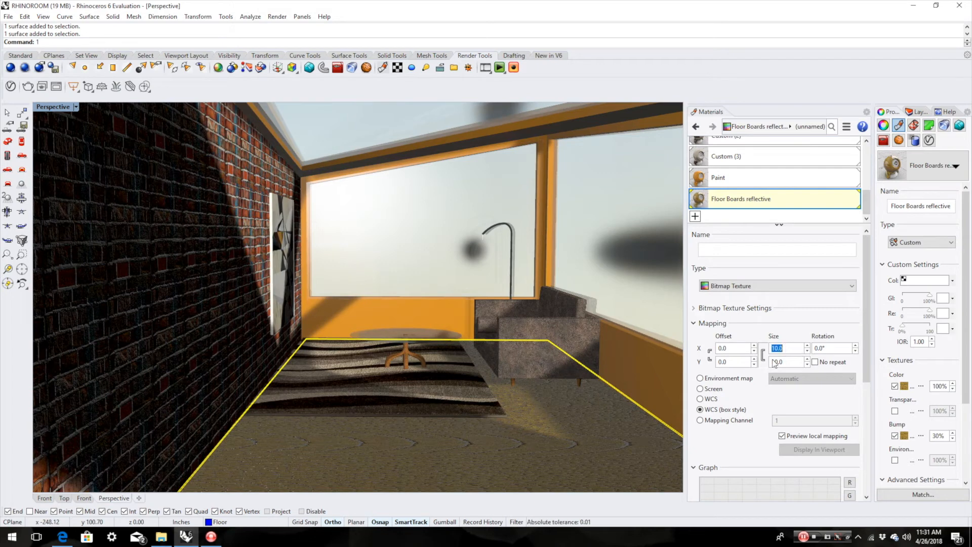
right_click(723, 191)
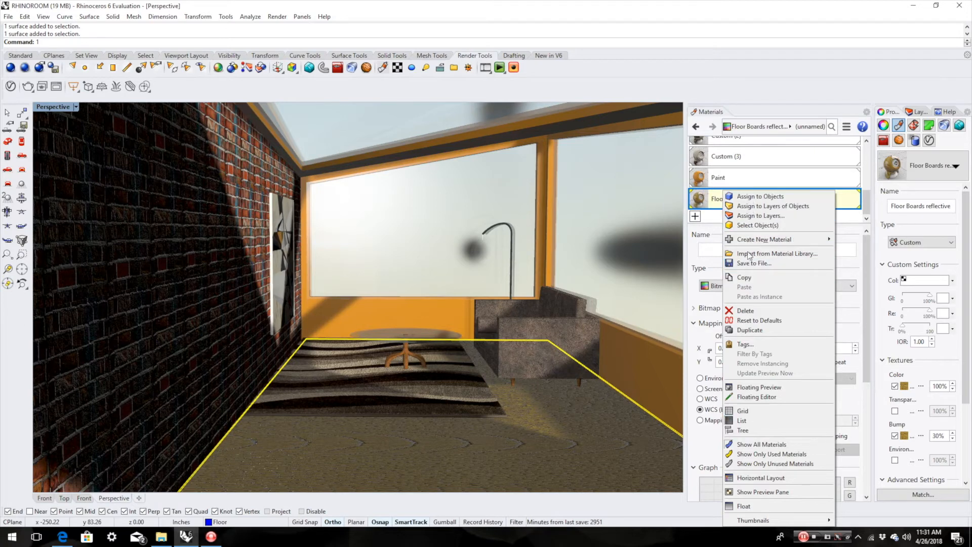
left_click(748, 310)
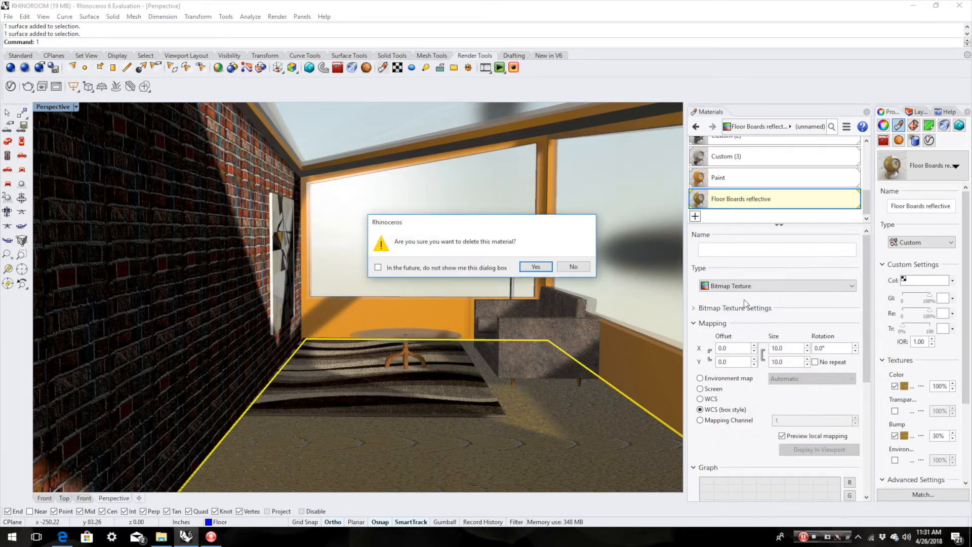
left_click(536, 267)
left_click(695, 216)
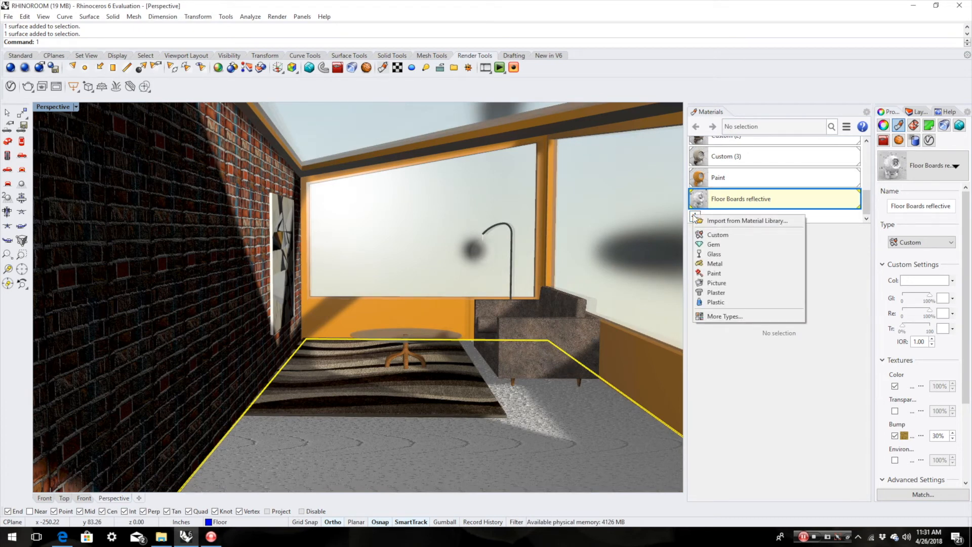
left_click(497, 471)
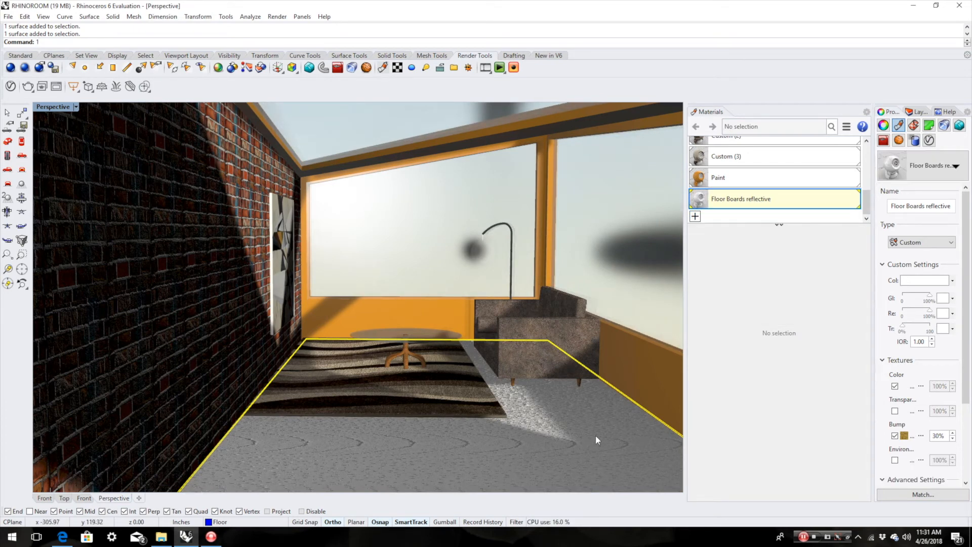
right_click(706, 203)
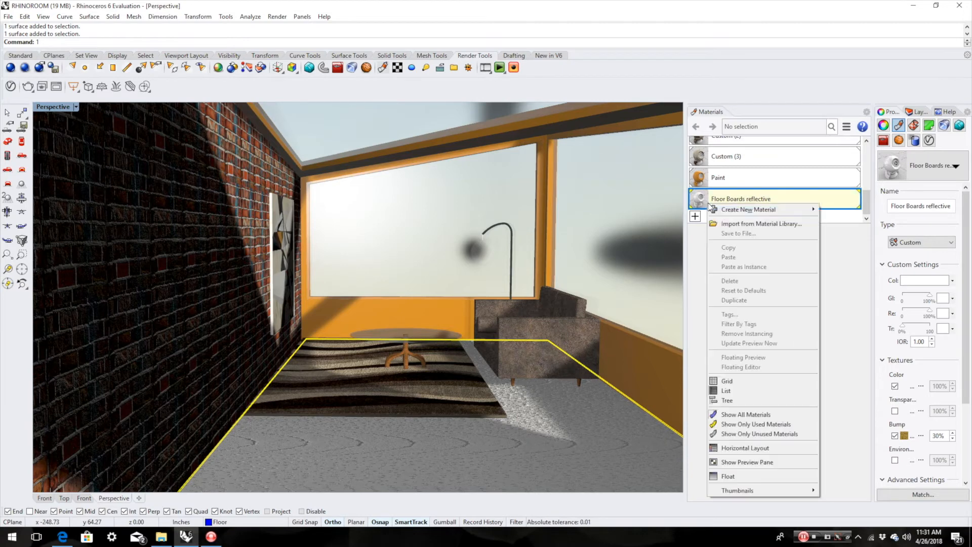
left_click(698, 292)
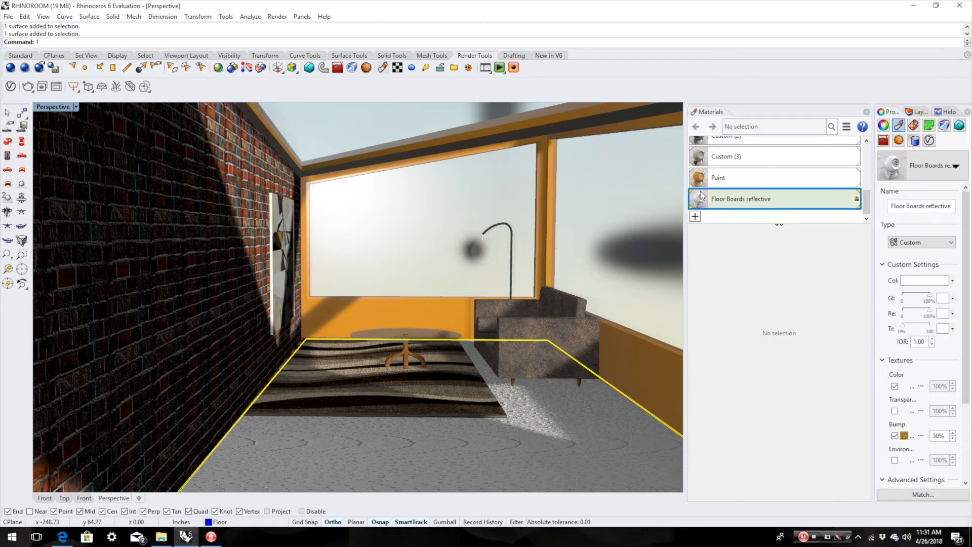
Import the Floor wood dark reflective material from the library's Architectural, Floor, Wood folder
left_click(695, 217)
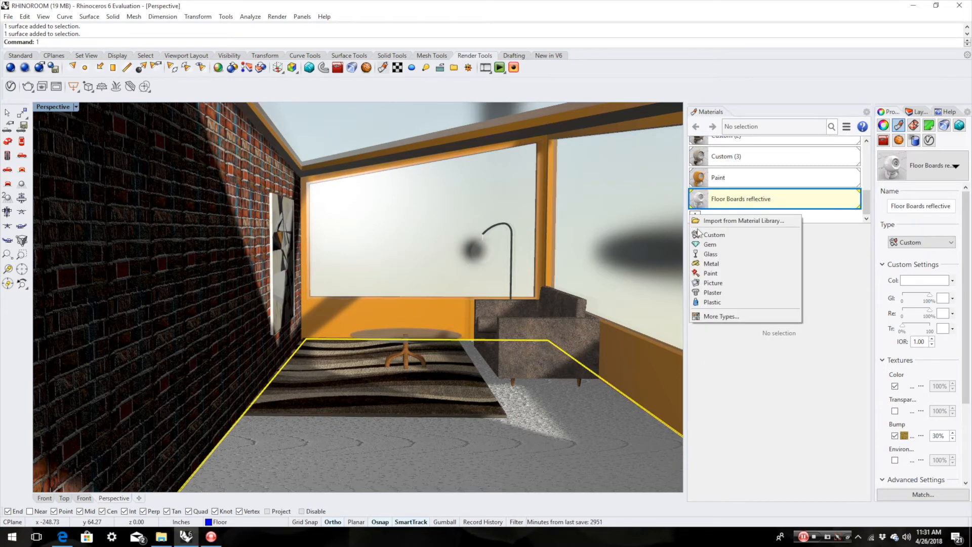
left_click(708, 221)
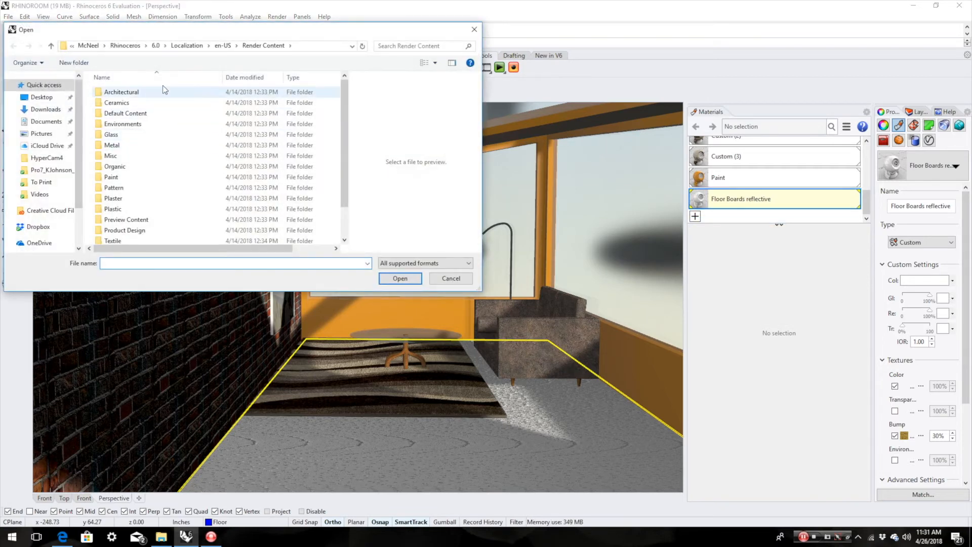
double_click(156, 91)
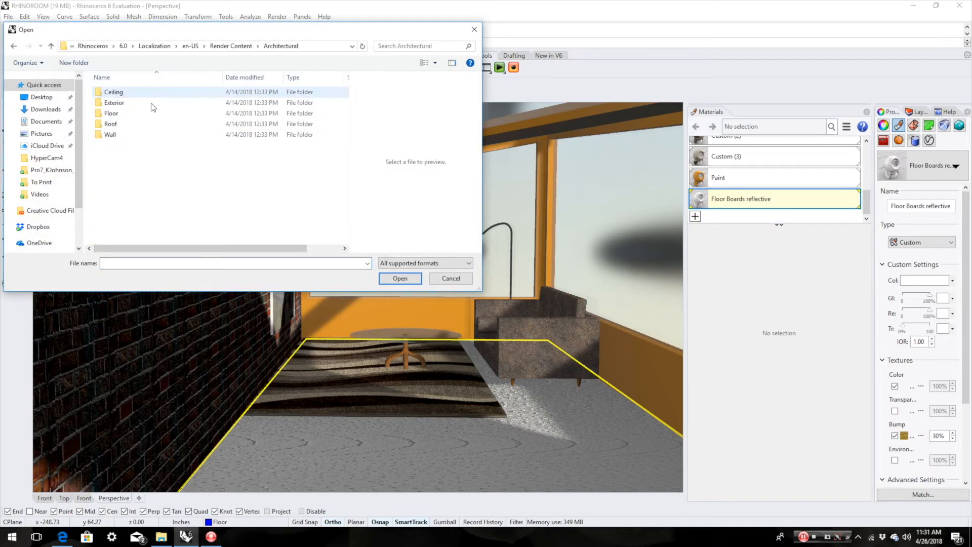
left_click(116, 113)
double_click(116, 115)
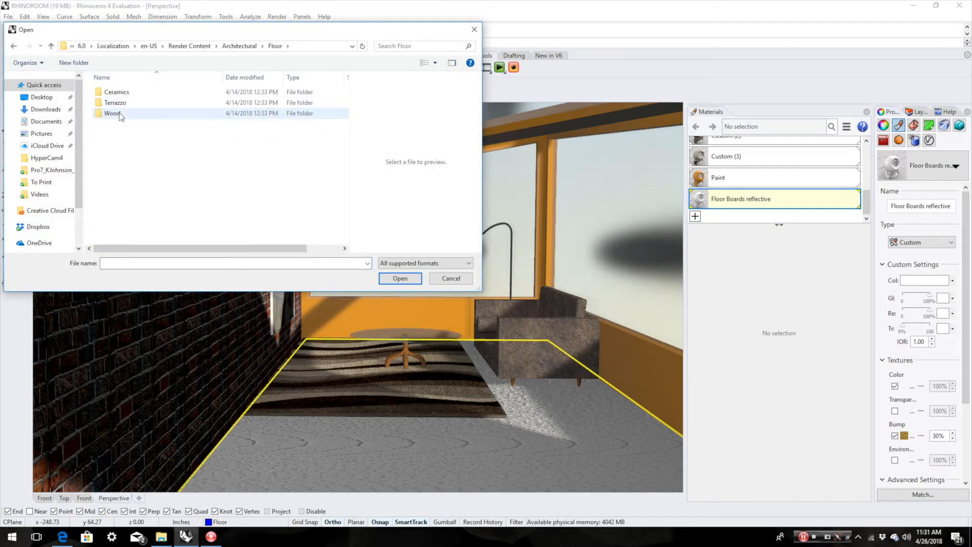
left_click(121, 116)
double_click(121, 116)
left_click(253, 198)
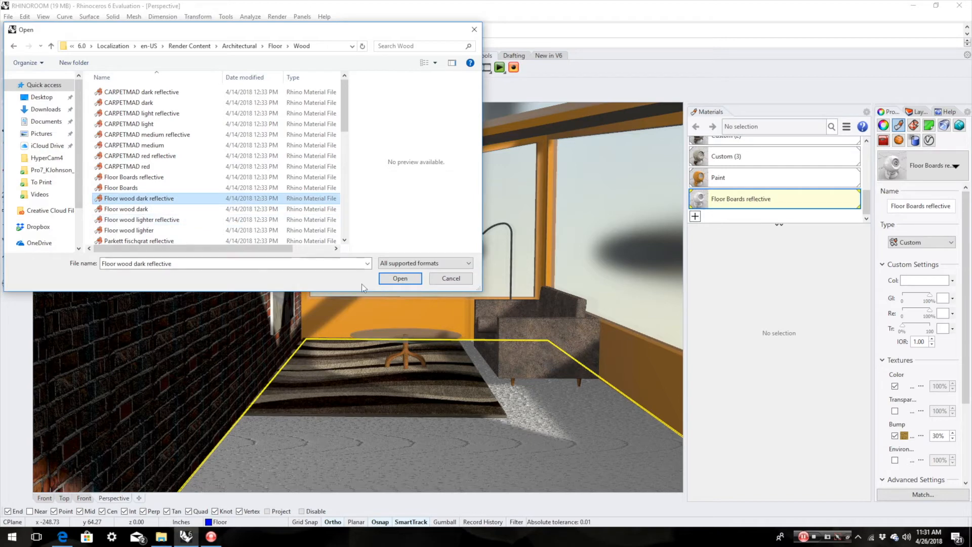
left_click(400, 278)
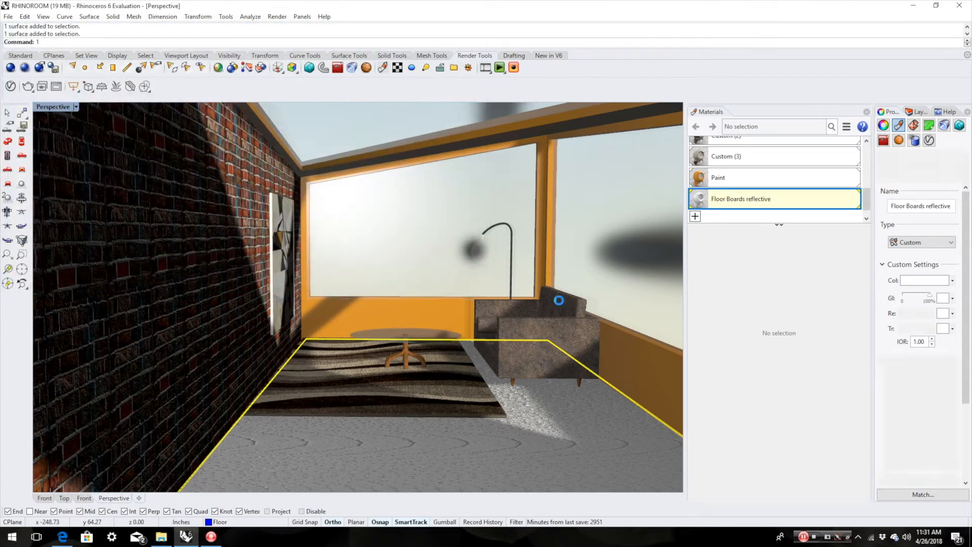
Assign the Floor wood dark reflective material to the floor surface and check it from close up
left_click_drag(711, 203, 526, 415)
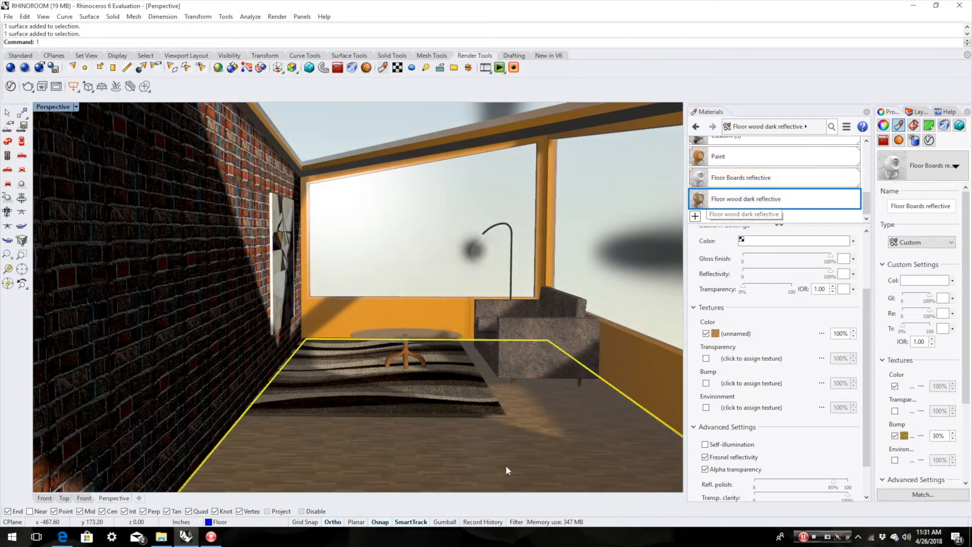
scroll(541, 466, "up", 3)
scroll(485, 445, "up", 3)
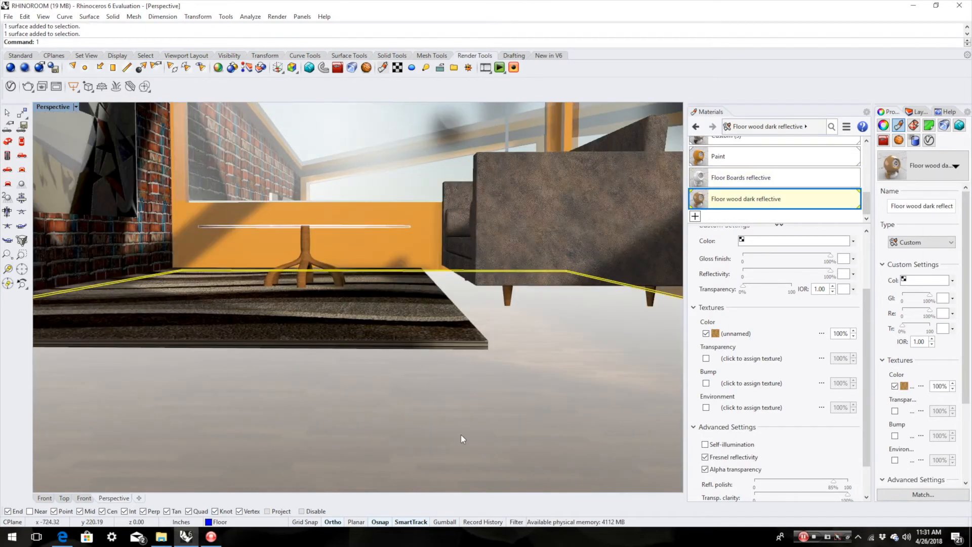
scroll(445, 431, "down", 3)
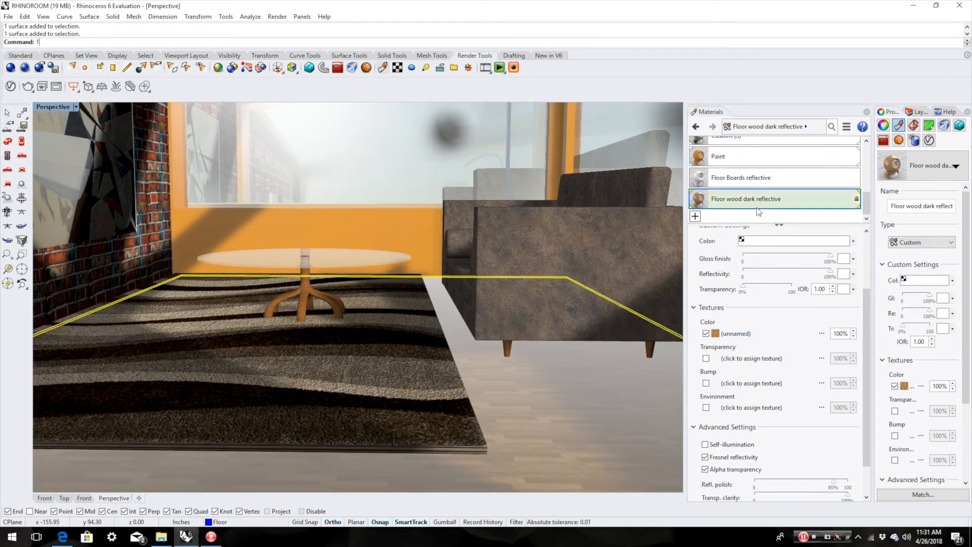
Open the Floor wood dark reflective material in a floating editor and go to its color bitmap texture settings
left_click(737, 200)
right_click(737, 200)
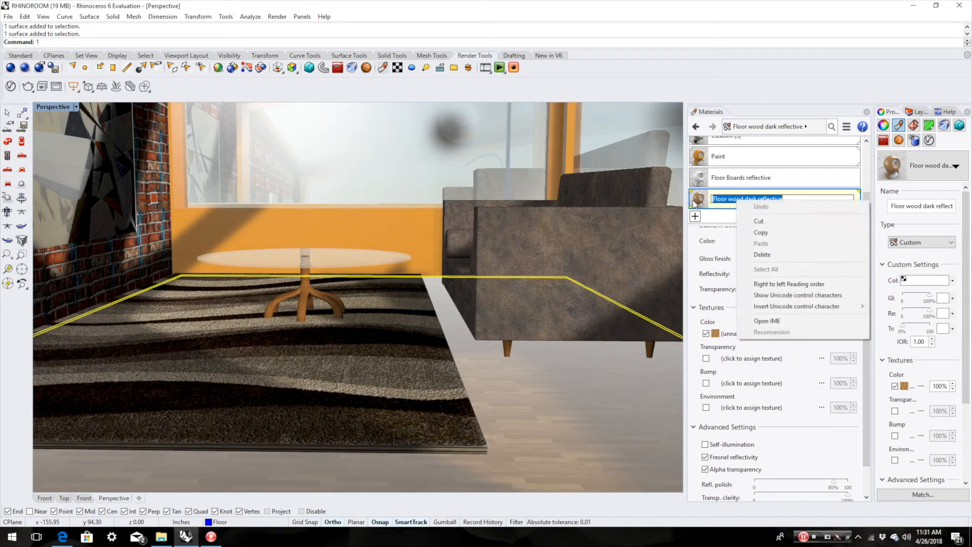
left_click(698, 201)
right_click(700, 202)
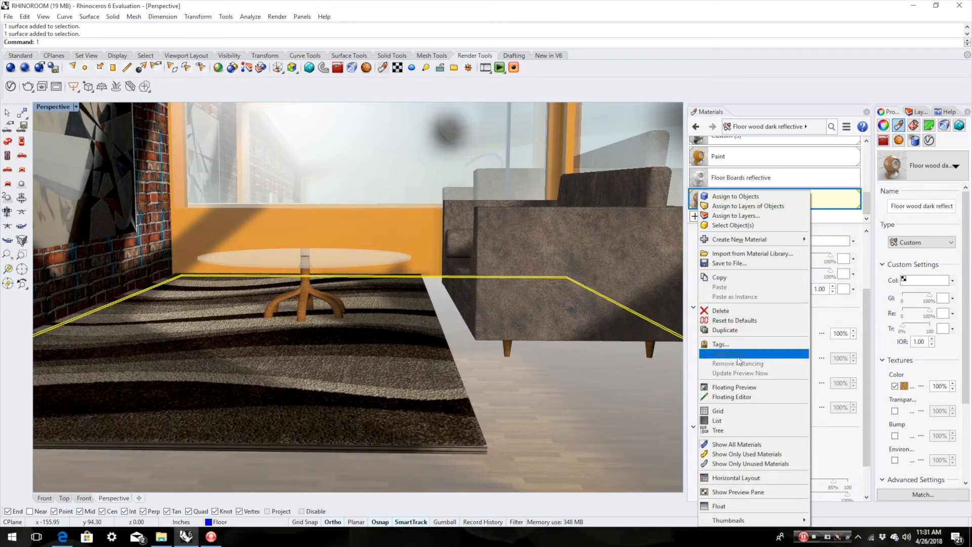
left_click(737, 397)
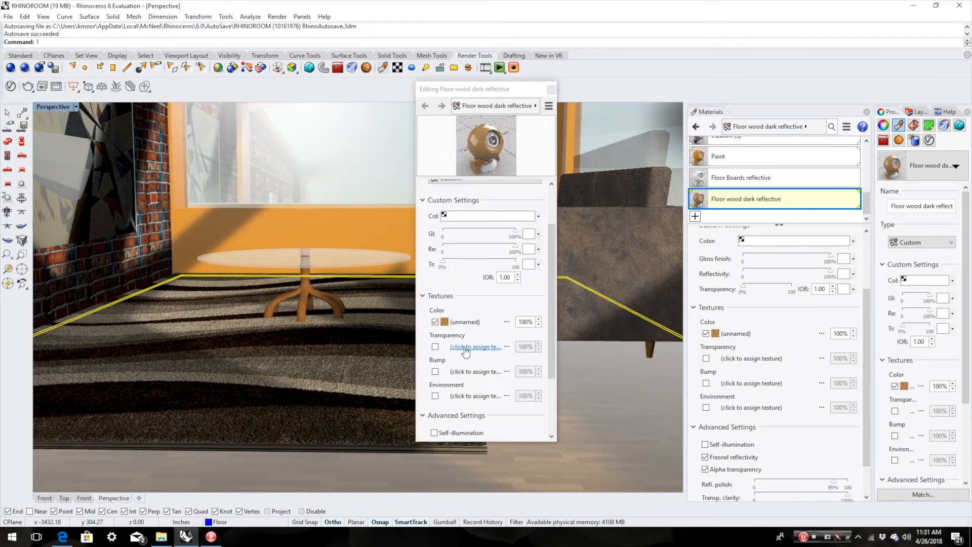
scroll(469, 329, "down", 1)
left_click(466, 303)
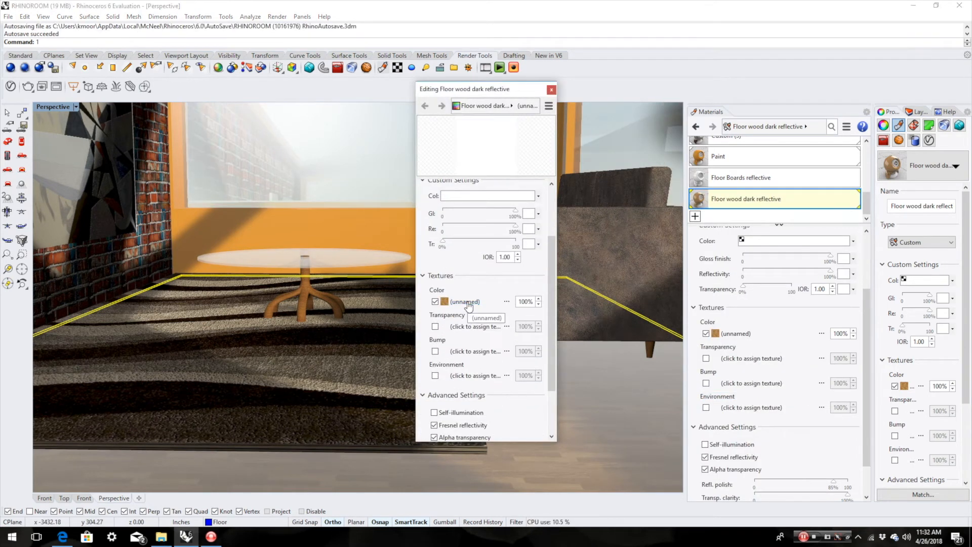
Try X mapping sizes of 10, 2 and 50 for the dark floor wood's color texture
double_click(490, 301)
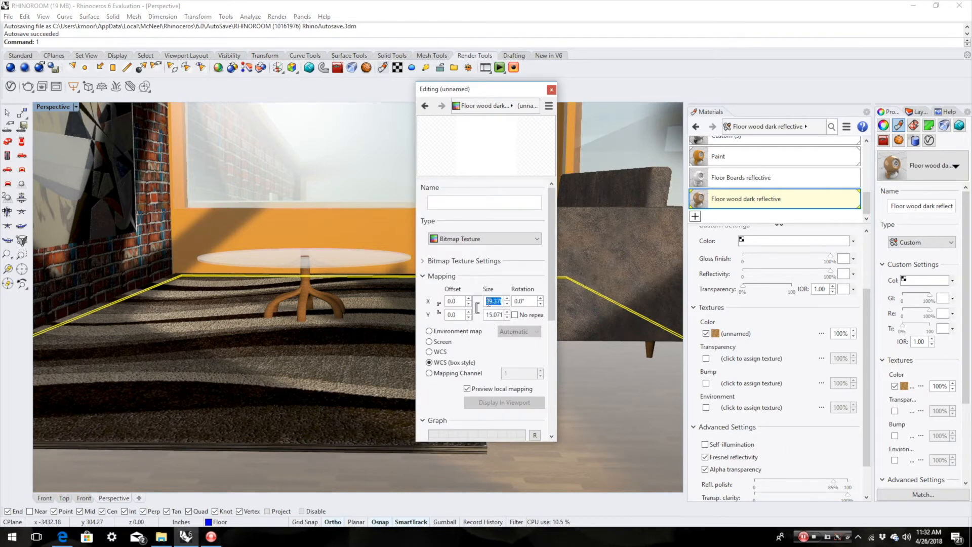
type("10")
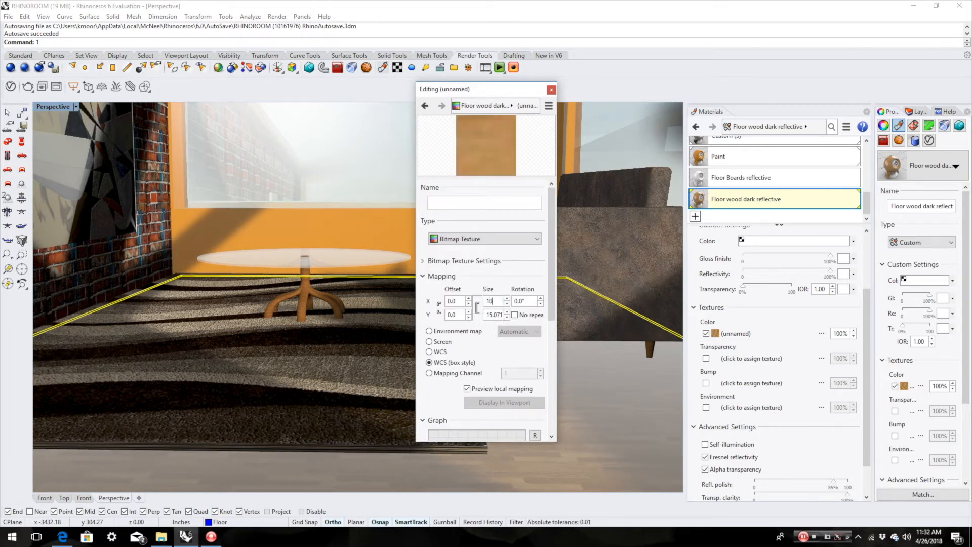
key("Return")
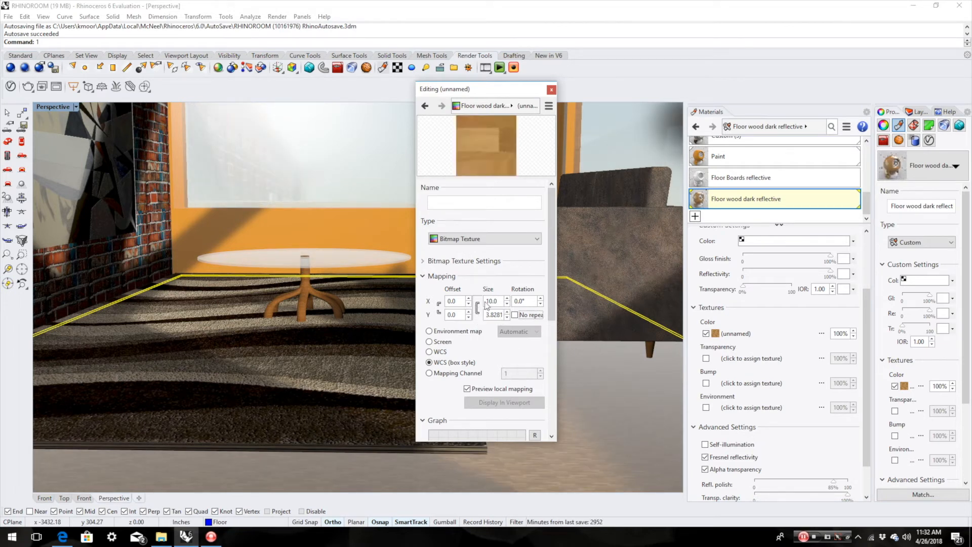
double_click(494, 300)
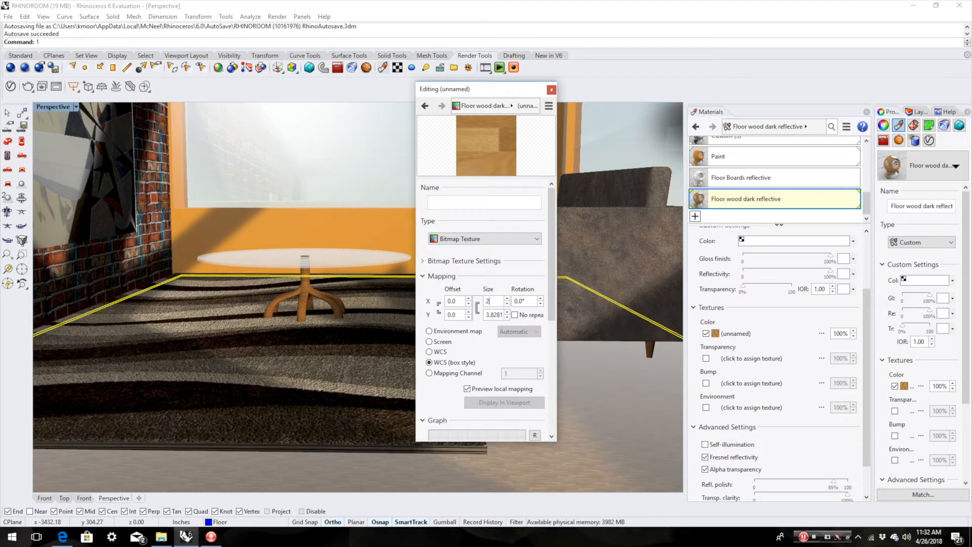
key("Return")
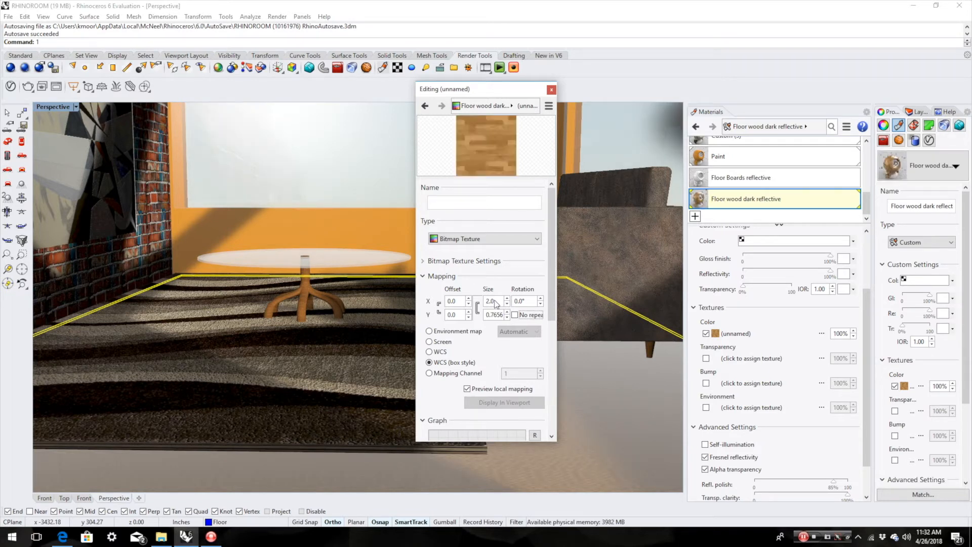
double_click(495, 301)
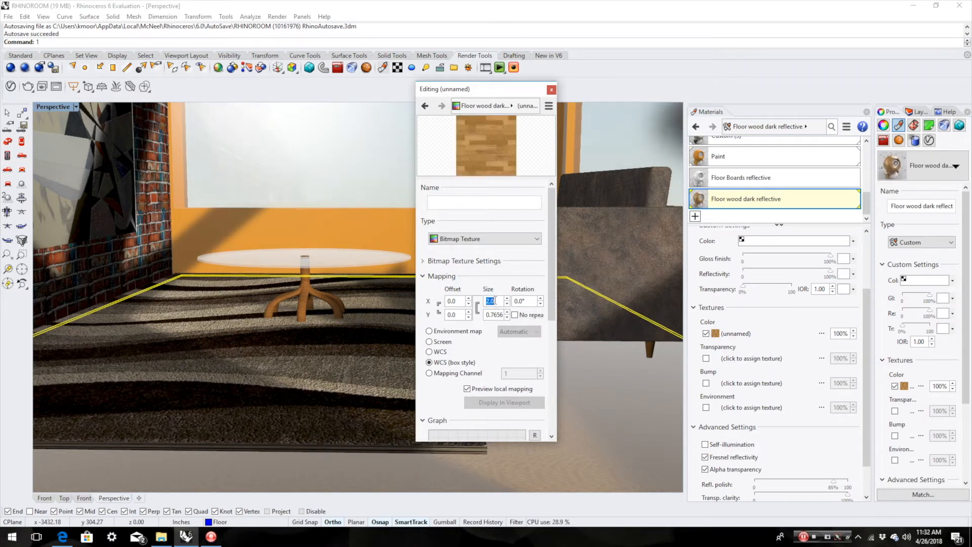
type("5")
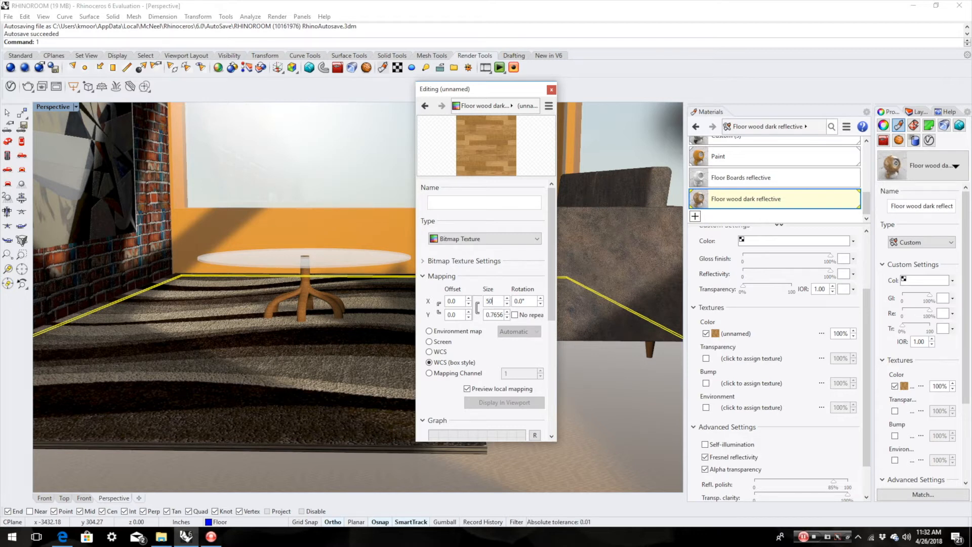
type("0")
key("Return")
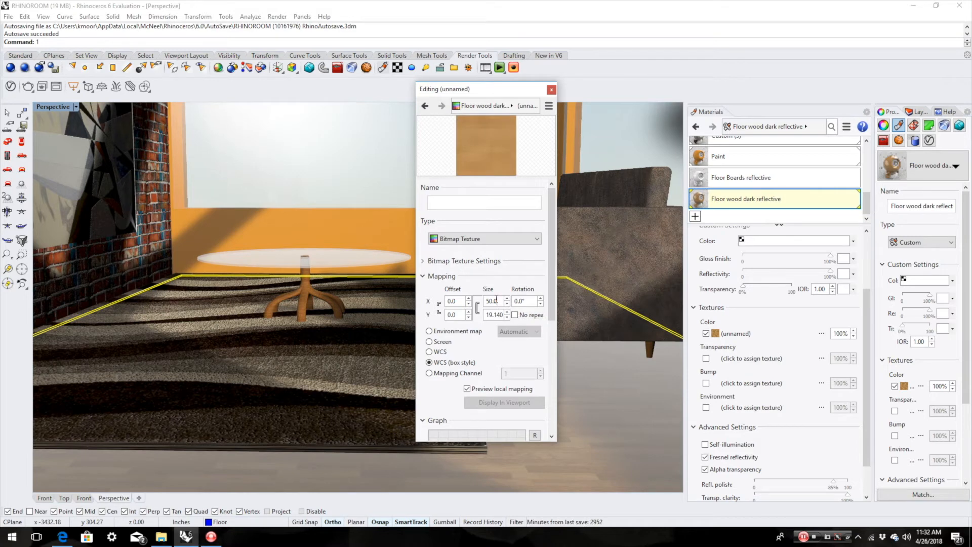
Set the dark floor wood color texture's X mapping size to 60 and rotation to 90°, then close the floating editor
double_click(492, 301)
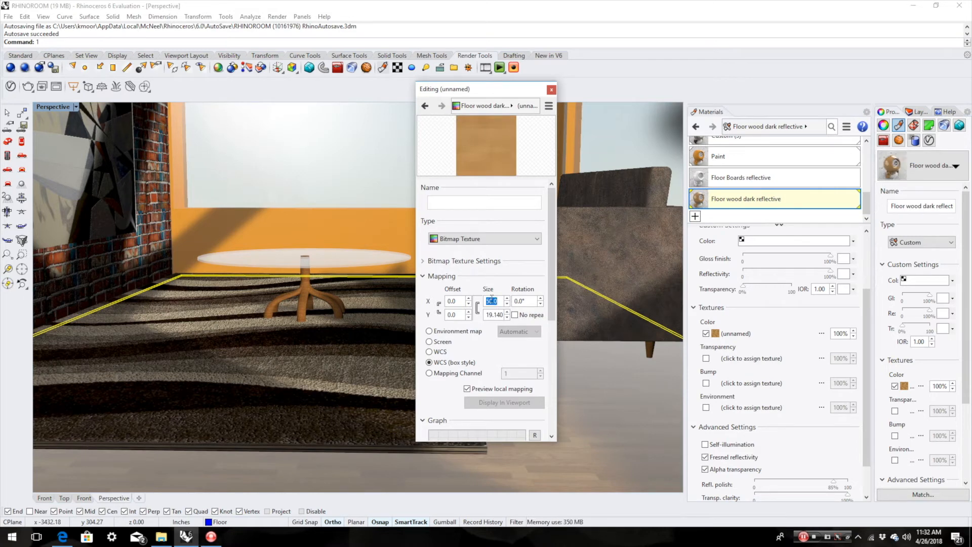
key("Return")
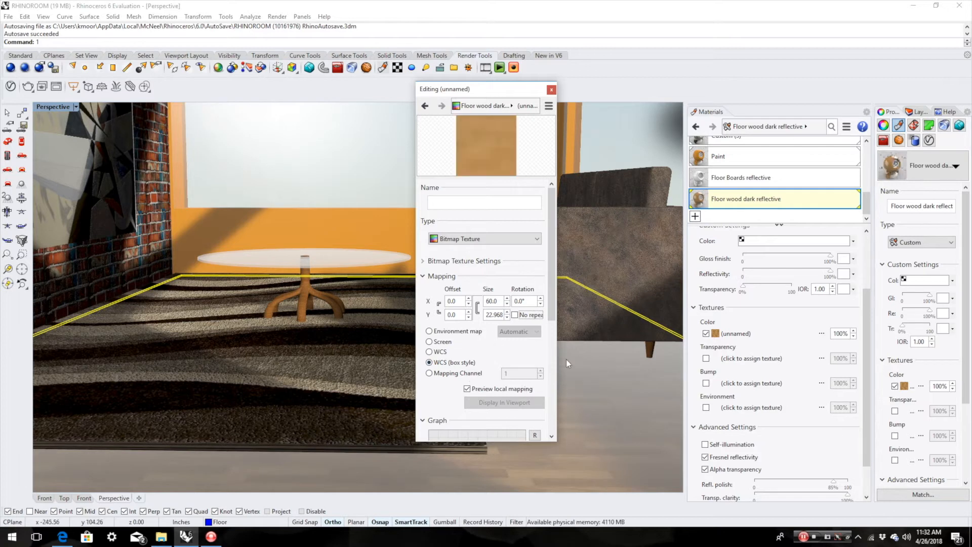
double_click(527, 302)
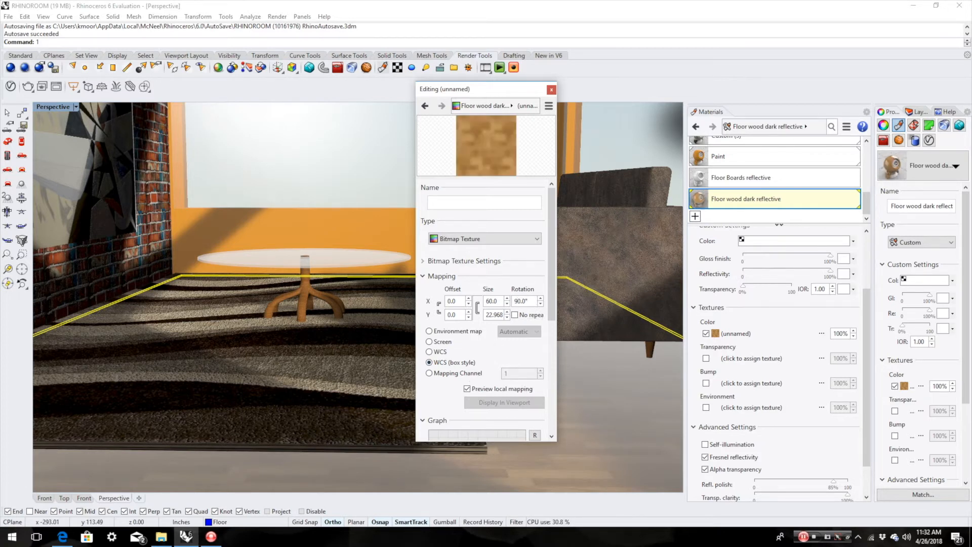
key("Return")
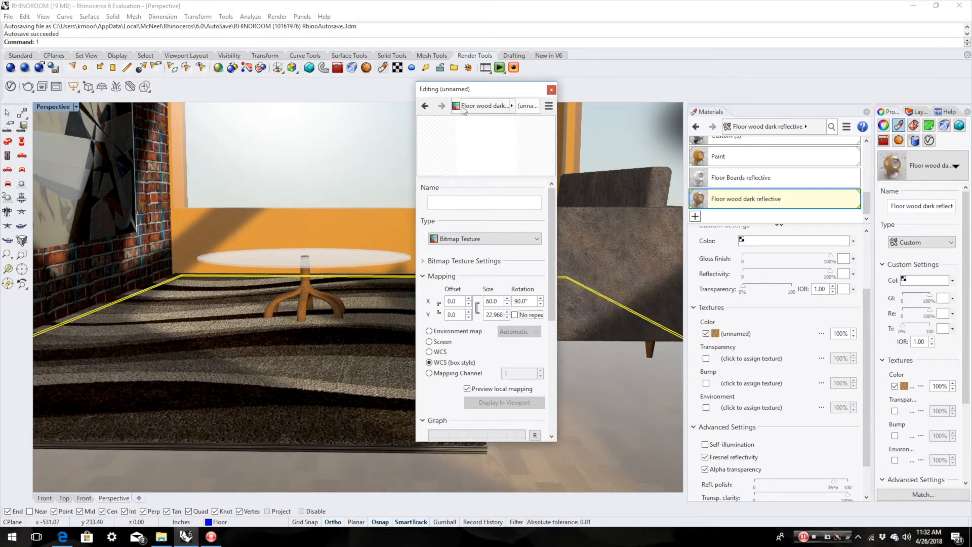
left_click(551, 90)
Examine the rotated wood texture and the reflections on the floor from several distances and angles in the room
scroll(404, 211, "down", 4)
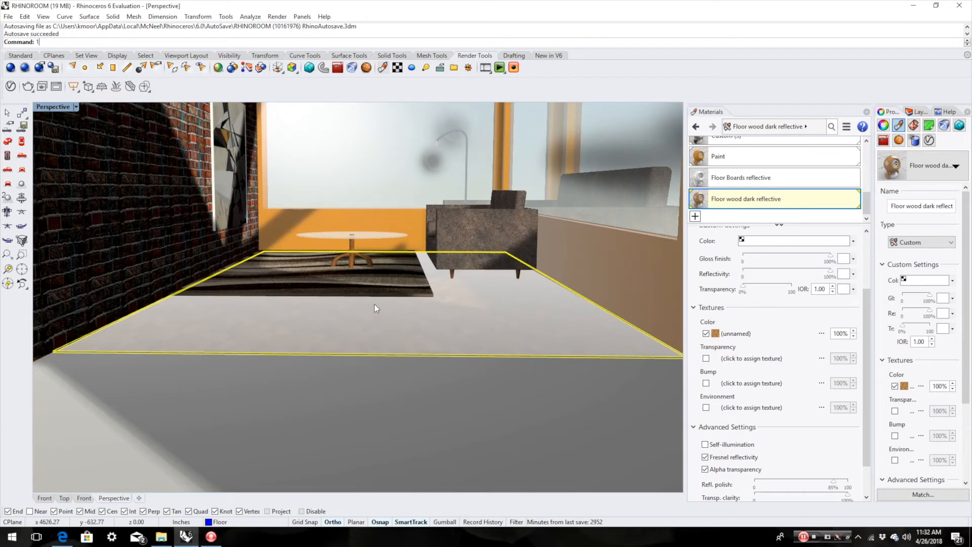
scroll(375, 308, "up", 5)
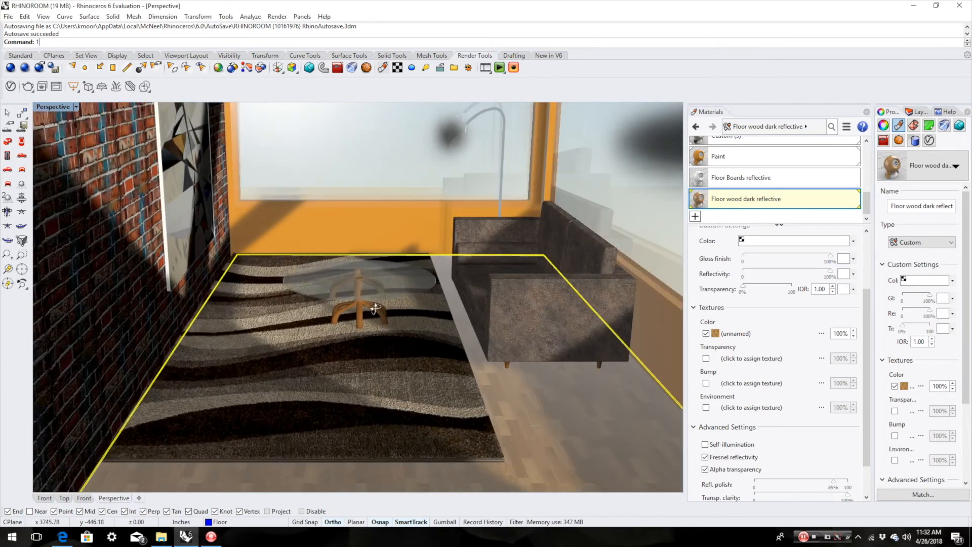
scroll(343, 263, "up", 3)
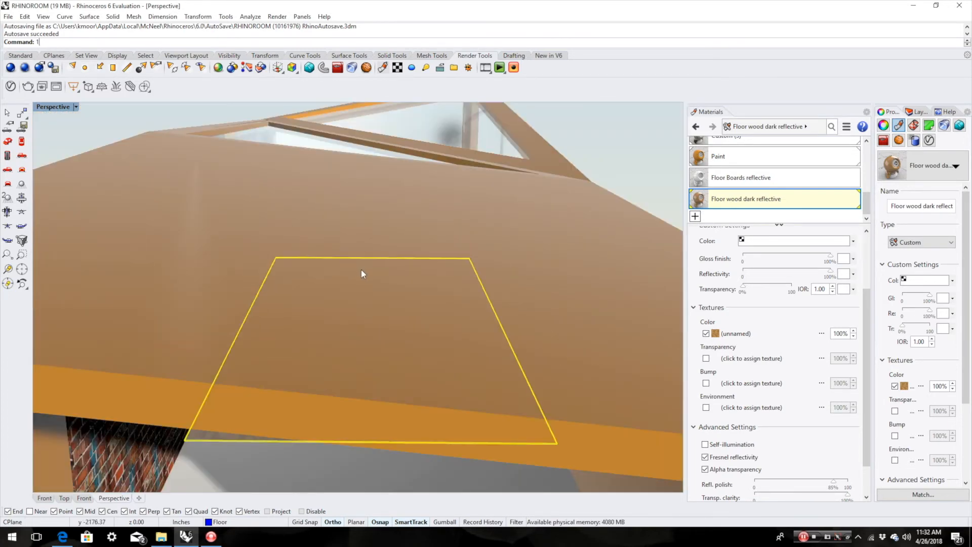
scroll(349, 293, "down", 5)
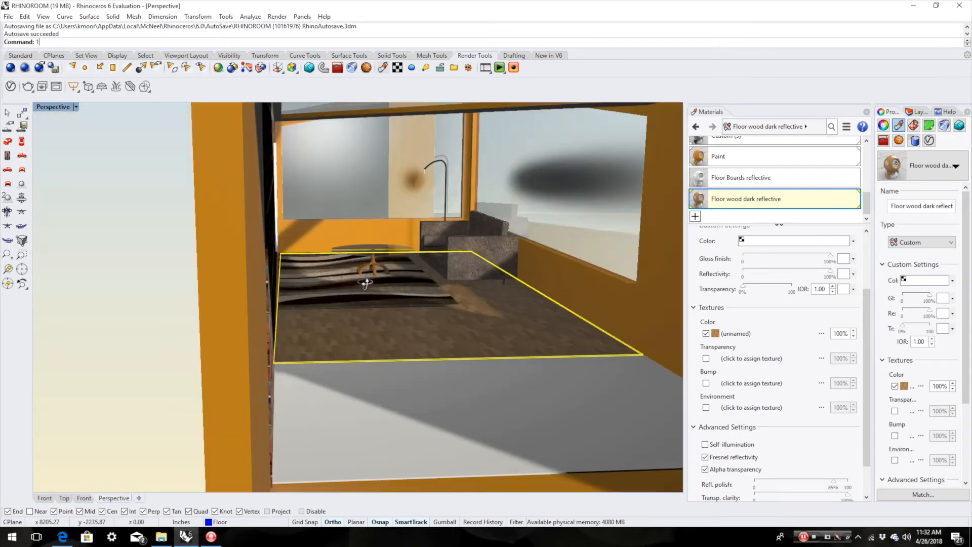
scroll(360, 285, "up", 5)
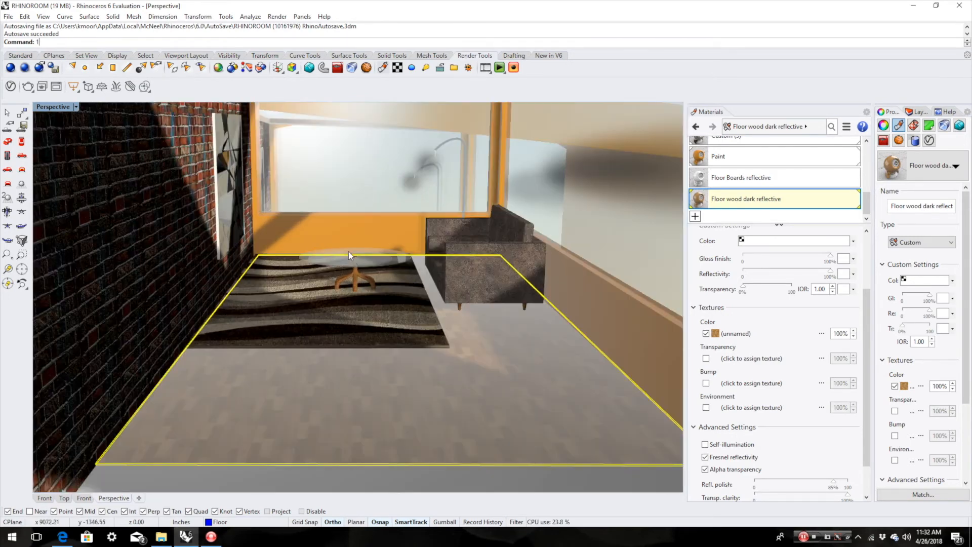
scroll(357, 272, "up", 5)
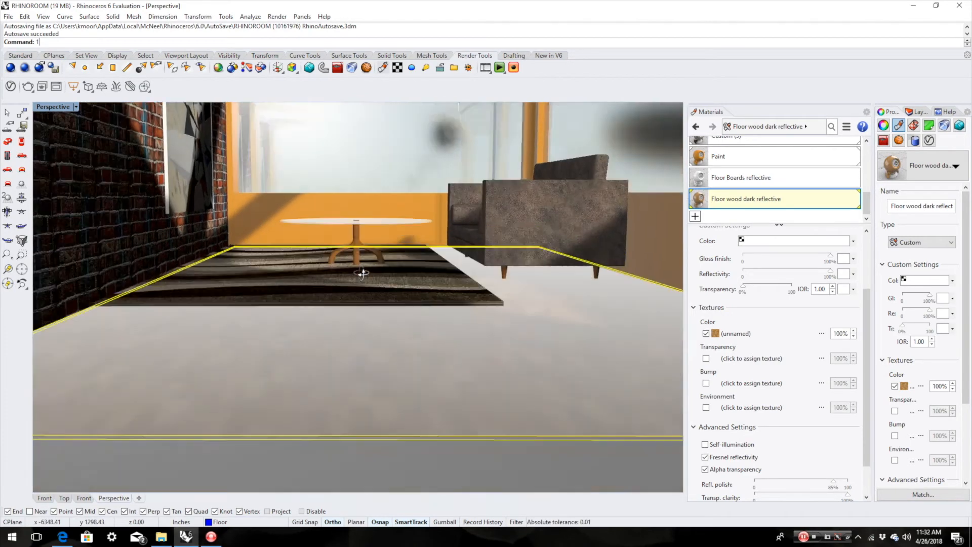
scroll(362, 274, "down", 6)
scroll(363, 269, "up", 4)
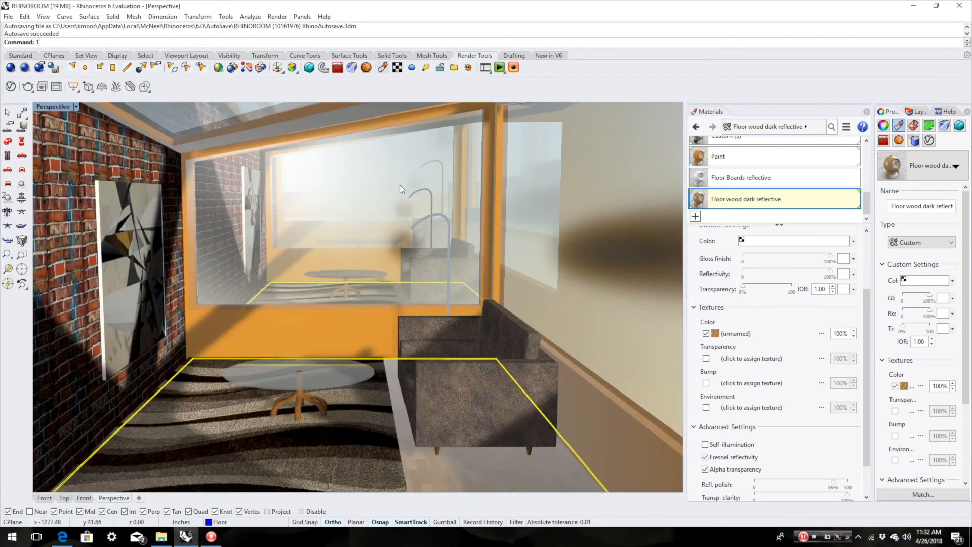
mouse_move(362, 260)
right_mouse_down()
mouse_move(336, 280)
mouse_move(365, 276)
mouse_move(206, 236)
right_mouse_up()
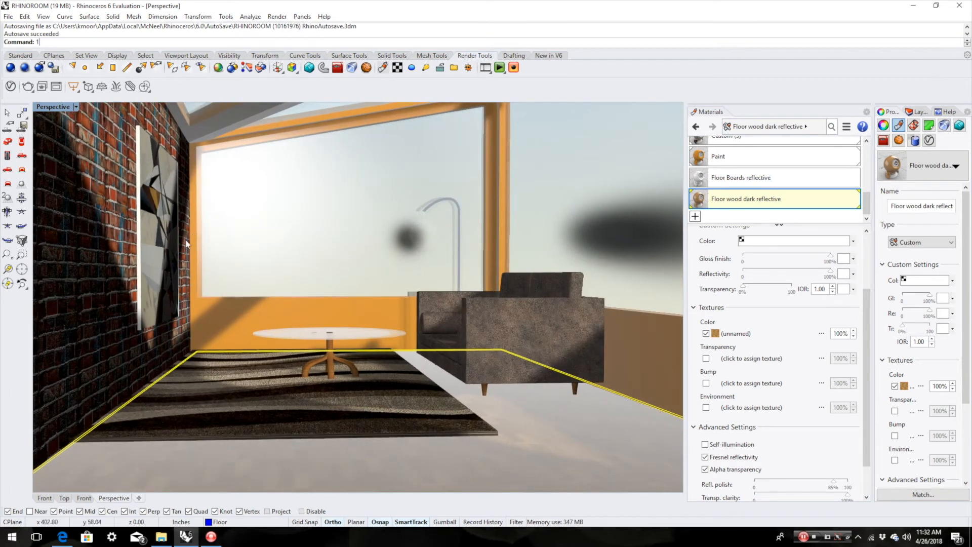
right_click_drag(355, 302, 344, 300)
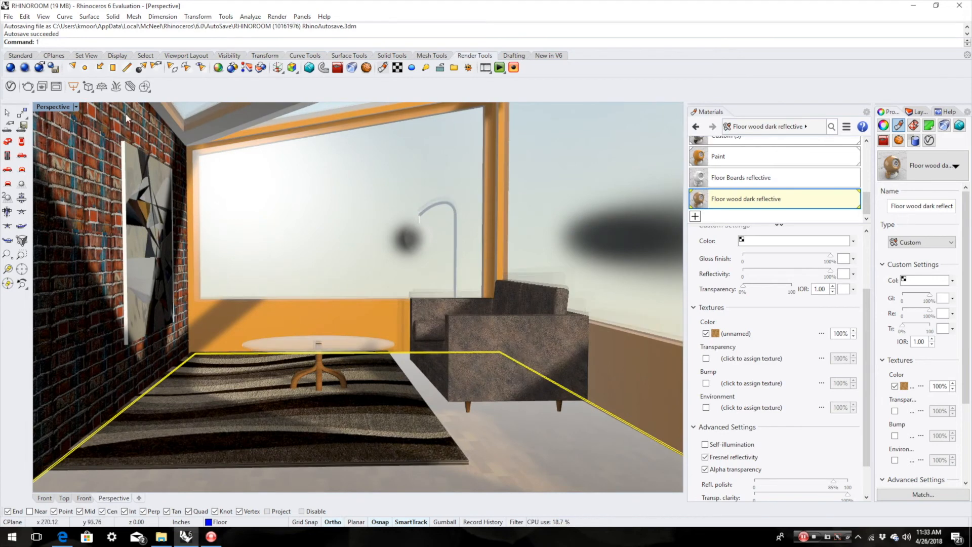
right_click(294, 199)
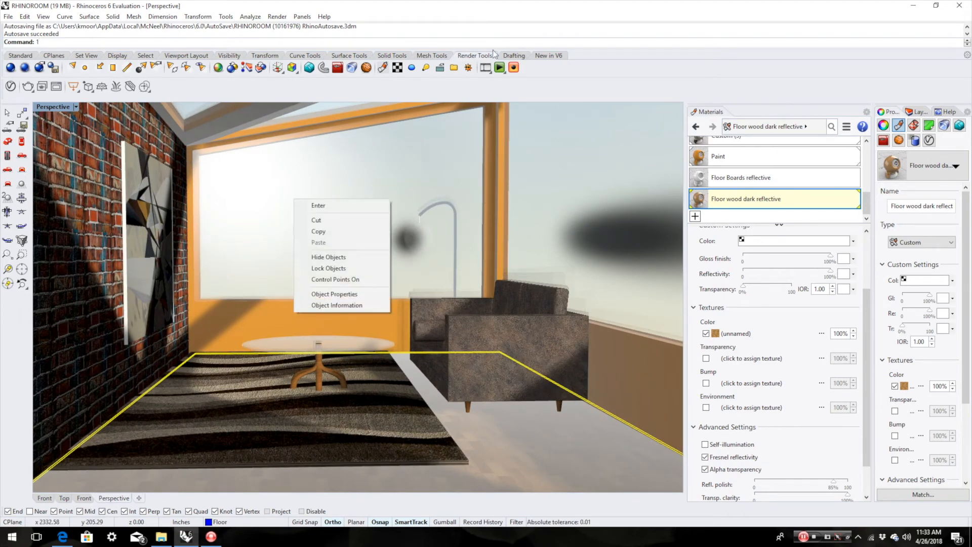
Close the Materials editor and frame the room's interior facing the end window wall, with the brick wall, rug, table and couch in view
left_click(382, 68)
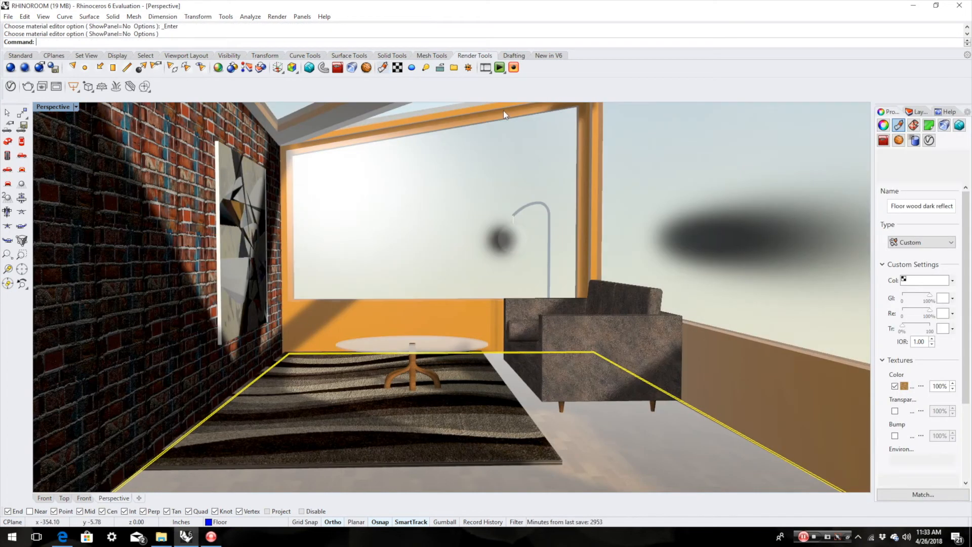
scroll(395, 195, "down", 4)
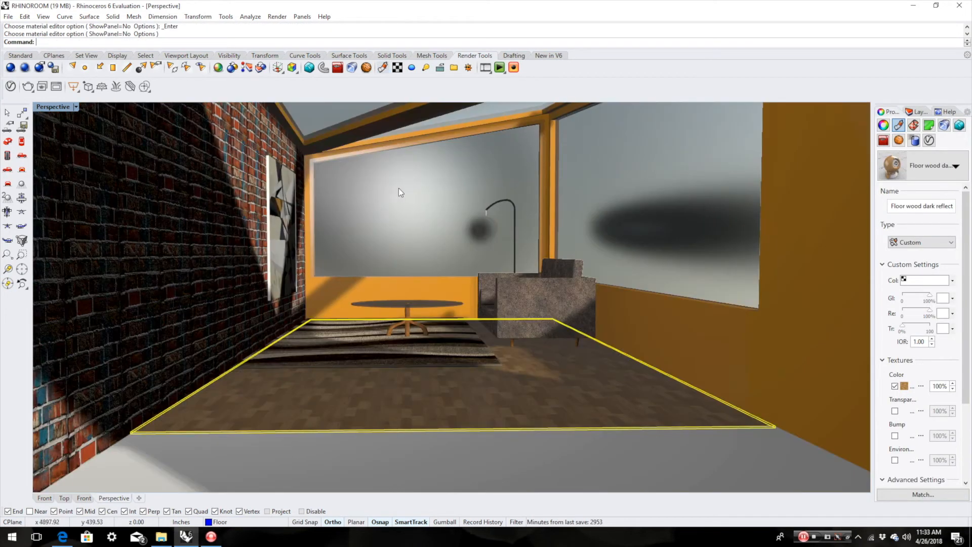
scroll(407, 218, "up", 5)
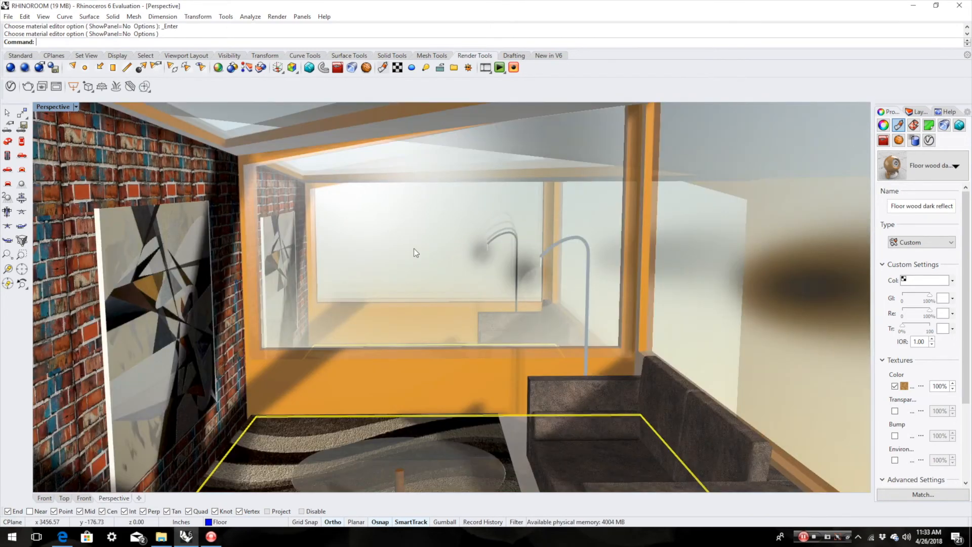
scroll(414, 248, "up", 4)
scroll(413, 244, "down", 5)
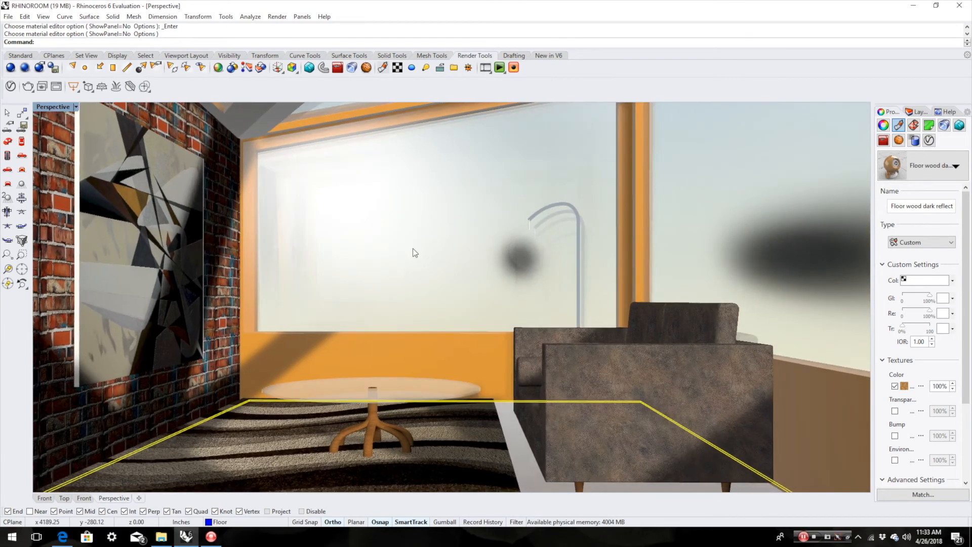
right_click_drag(418, 251, 426, 255)
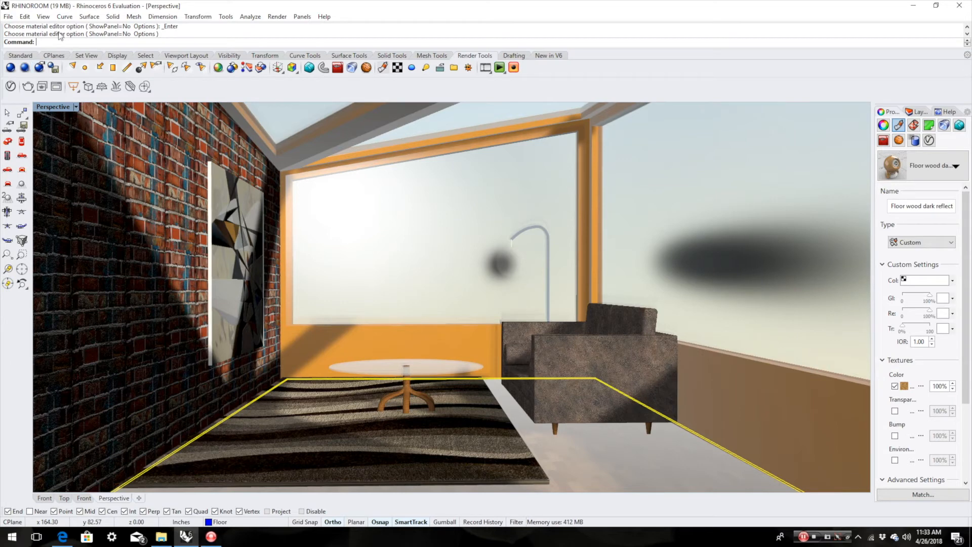
Switch the viewport to Wireframe display and delete the existing spot light and the floor lamp's point light
left_click(76, 107)
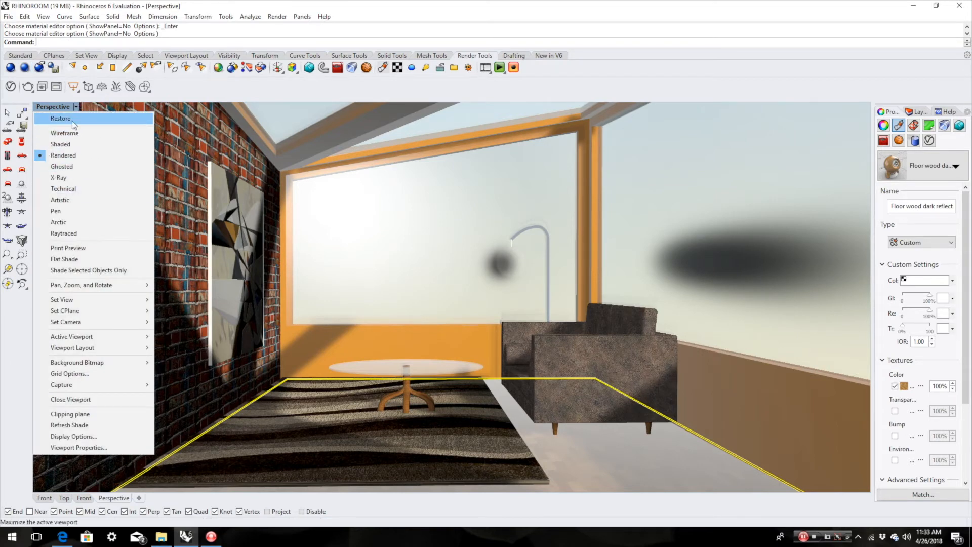
left_click(75, 134)
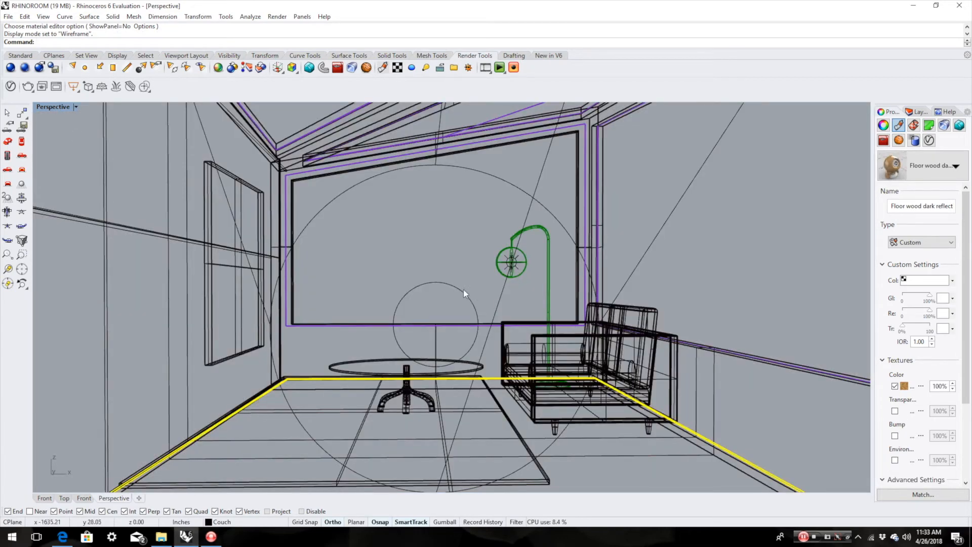
left_click(502, 290)
key("Delete")
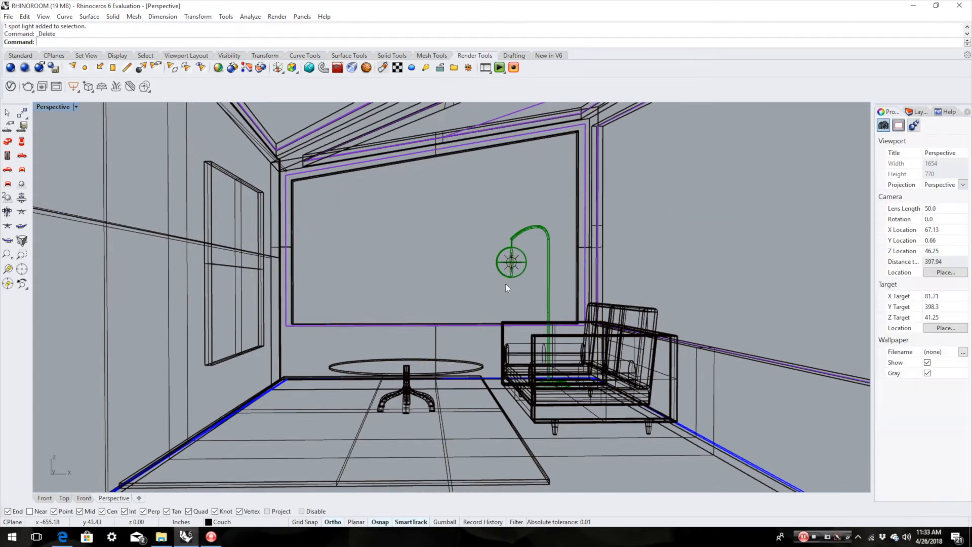
left_click(517, 266)
key("Delete")
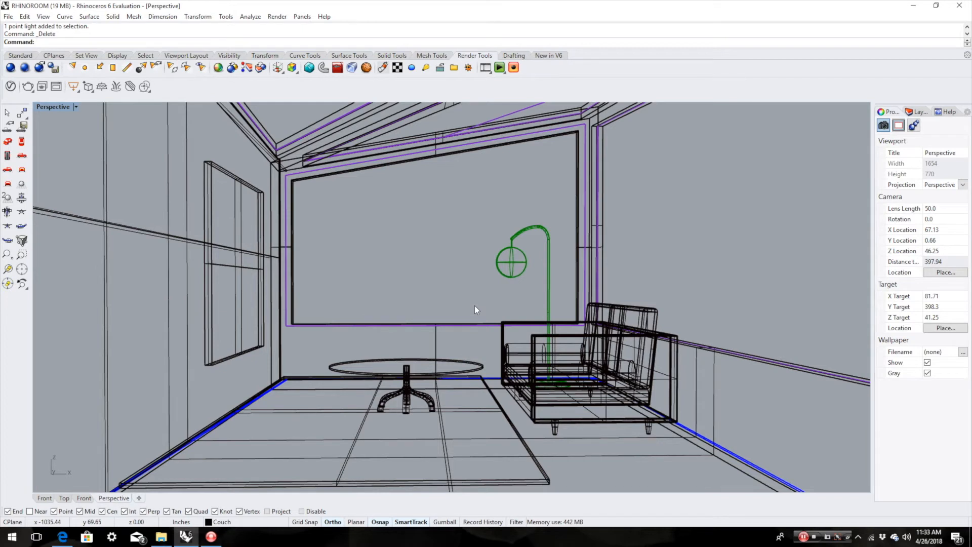
Place a new point light at the center of the floor lamp's globe
type("PointLight")
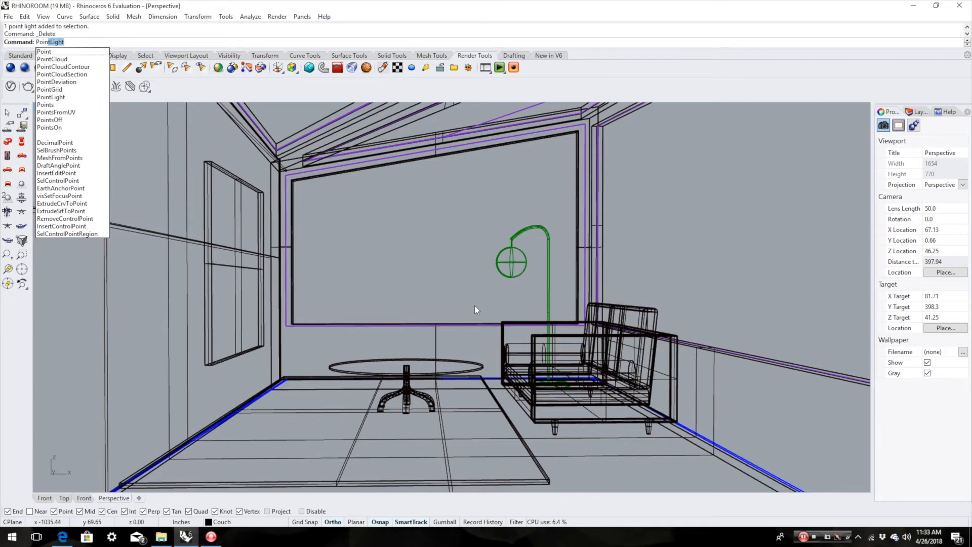
key("Return")
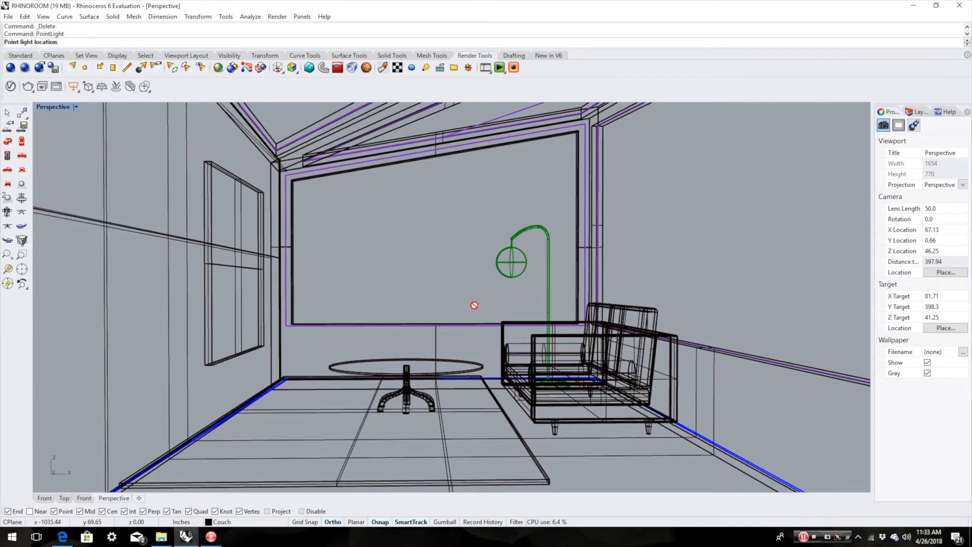
left_click(511, 262)
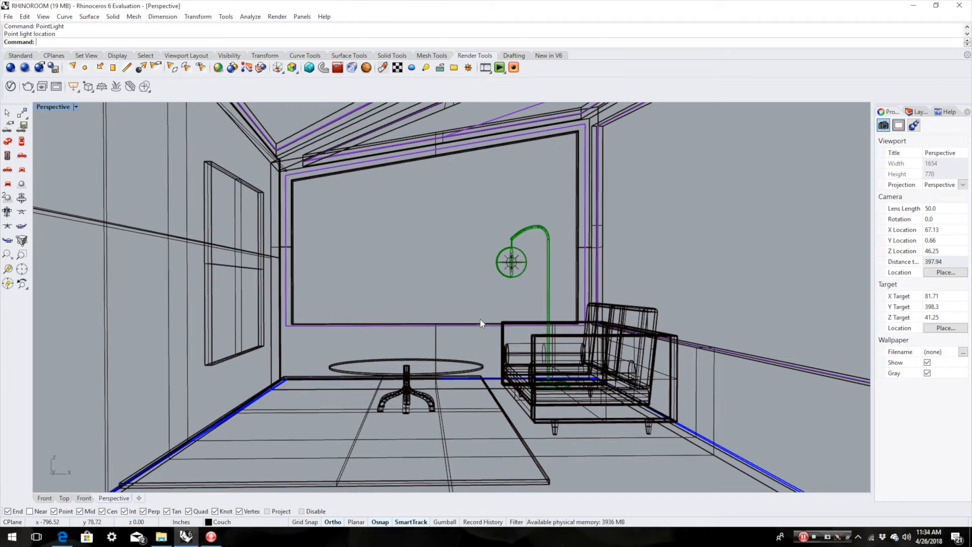
Set the lamp point light's intensity to 3 and its shadow intensity to 65
left_click(517, 268)
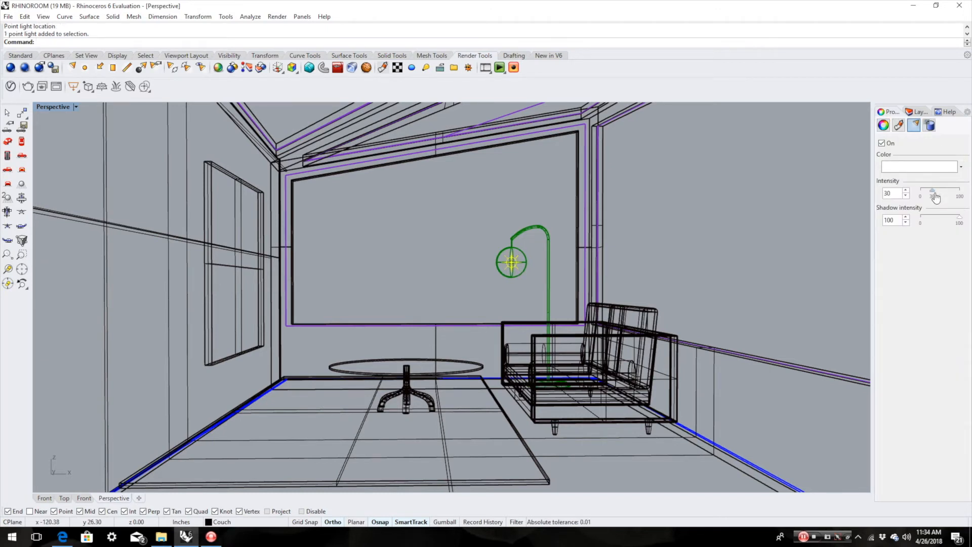
mouse_move(936, 197)
left_mouse_down()
mouse_move(948, 198)
mouse_move(928, 201)
left_mouse_up()
left_click_drag(926, 200, 926, 200)
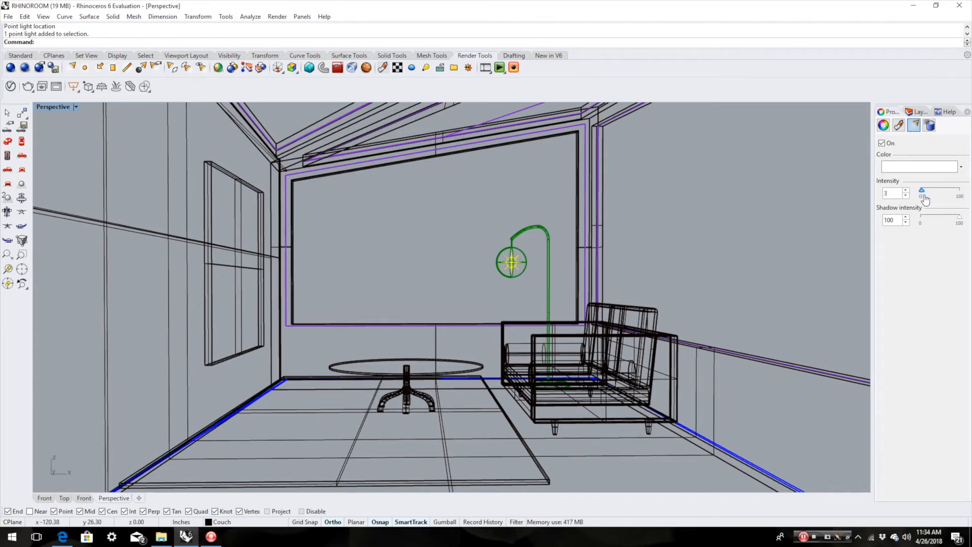
left_click_drag(957, 219, 945, 219)
Save the current interior viewport as a named view called Render, then close the named views window
left_click(43, 17)
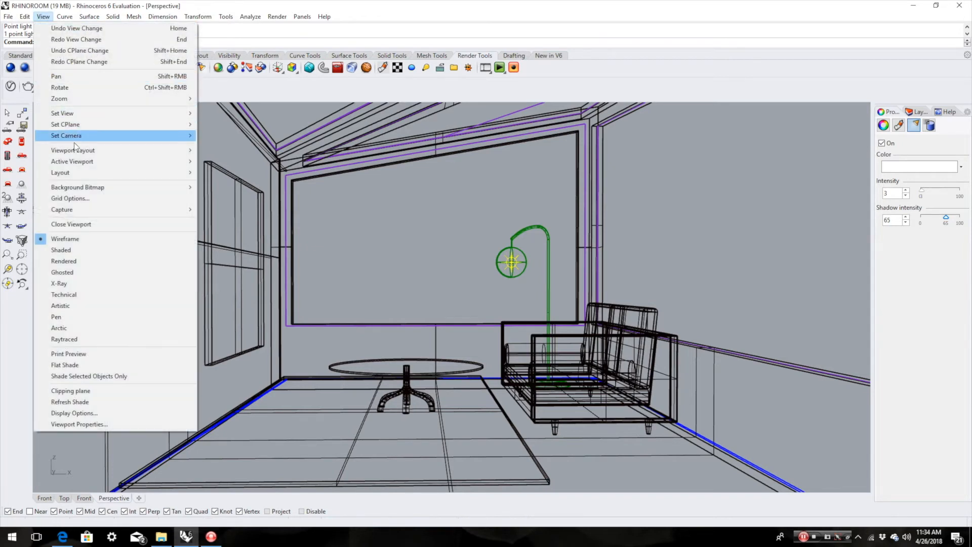
mouse_move(75, 115)
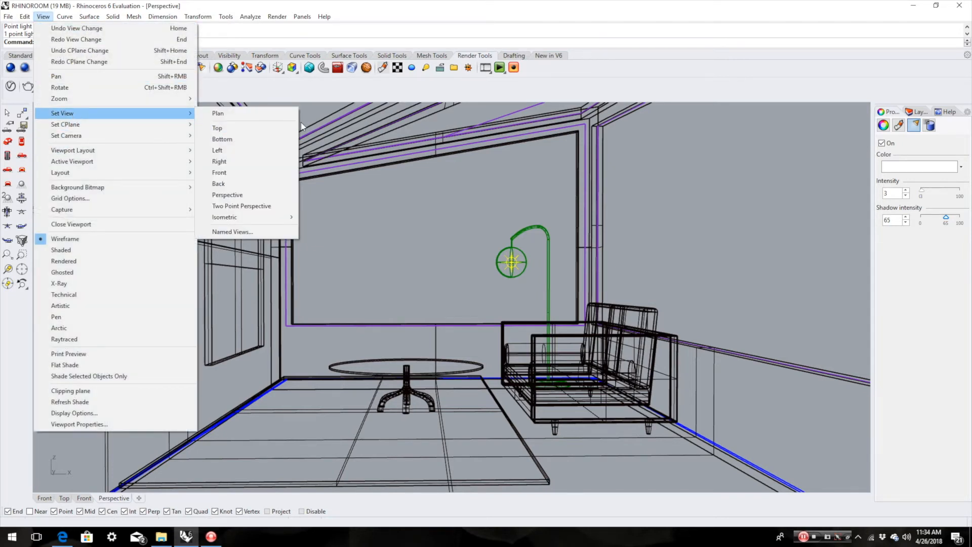
left_click(239, 230)
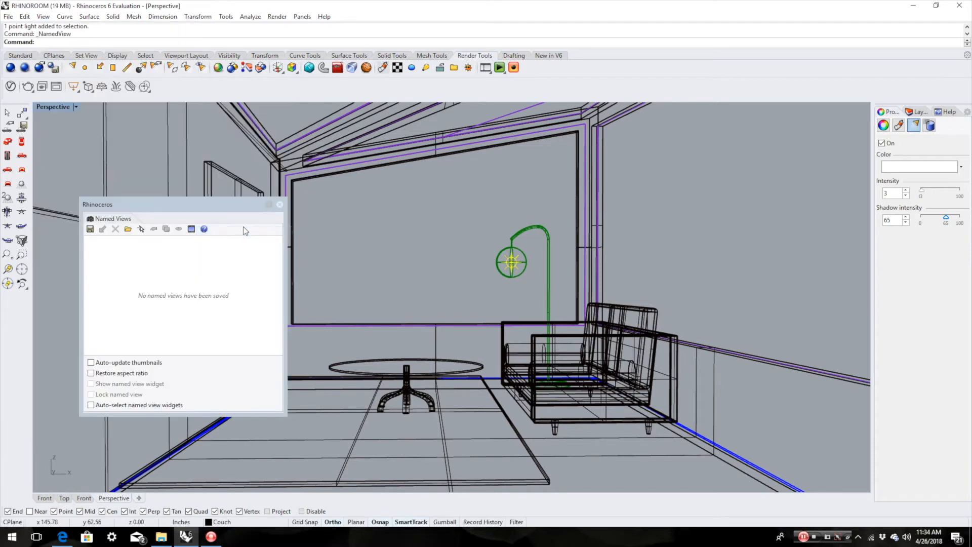
left_click(91, 231)
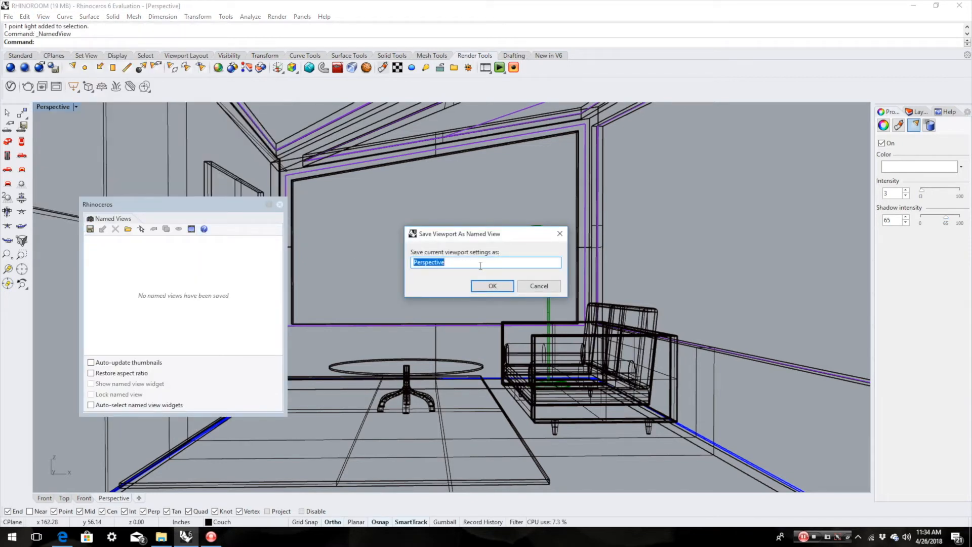
type("Render")
key("Return")
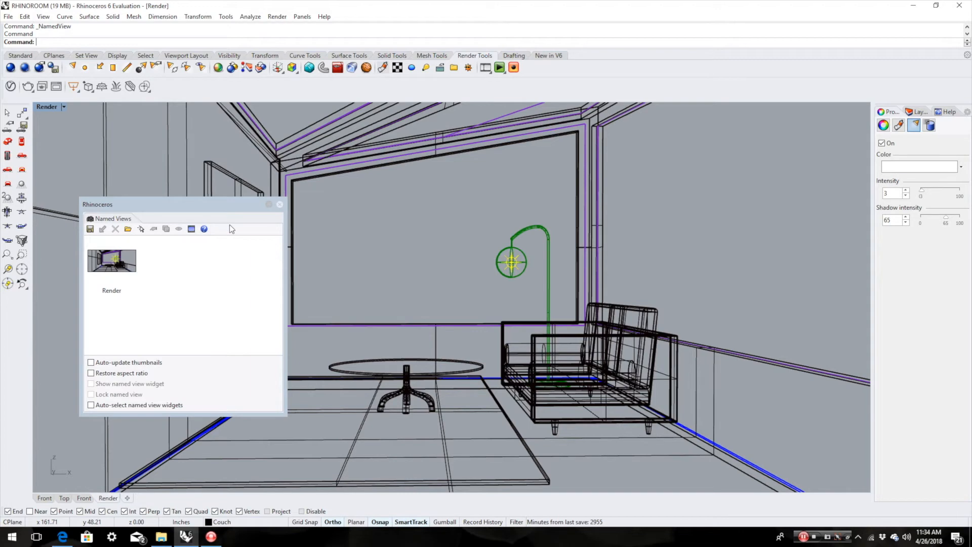
left_click(280, 204)
Bring the whole room model into view from outside and set the viewport to the world Front view
scroll(273, 223, "down", 5)
right_click_drag(273, 222, 192, 273)
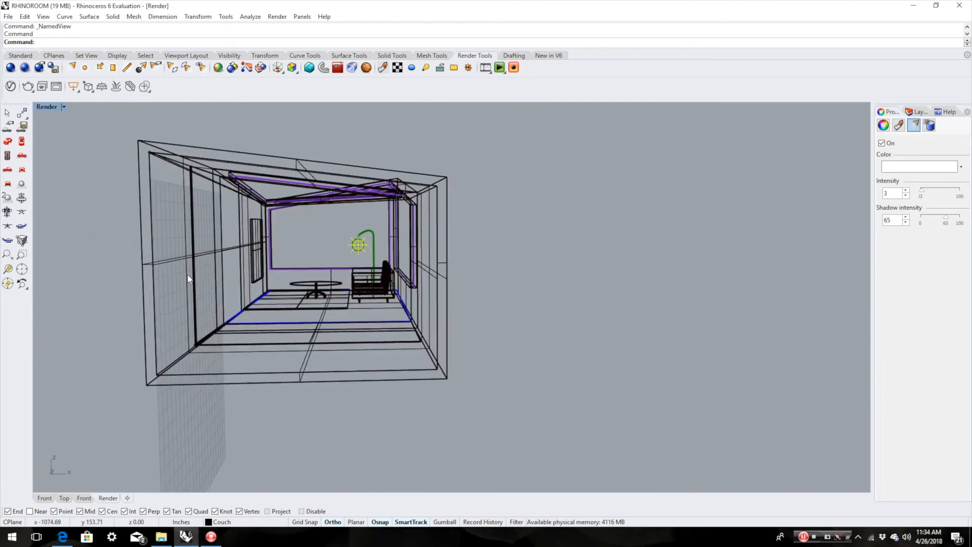
right_click_drag(215, 237, 245, 248)
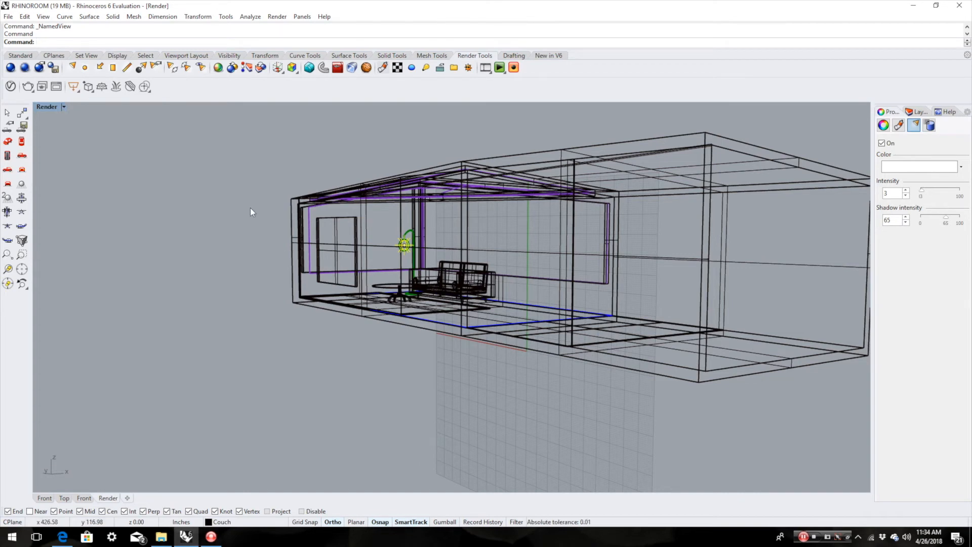
right_click_drag(440, 274, 357, 232)
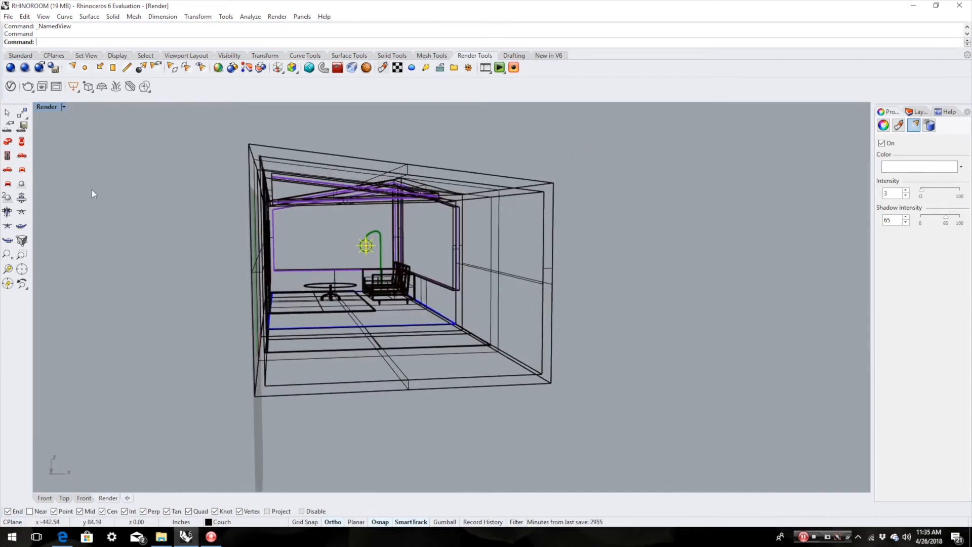
left_click(63, 106)
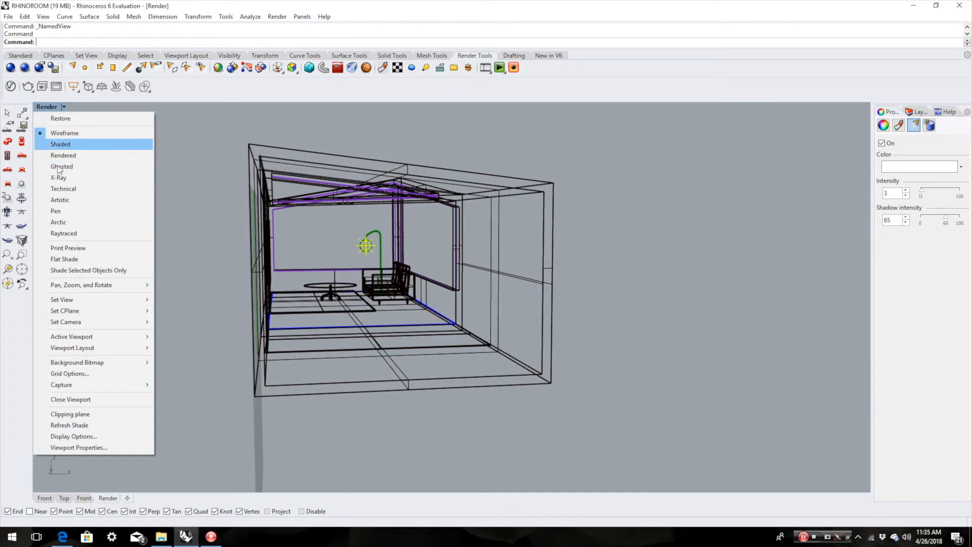
mouse_move(70, 301)
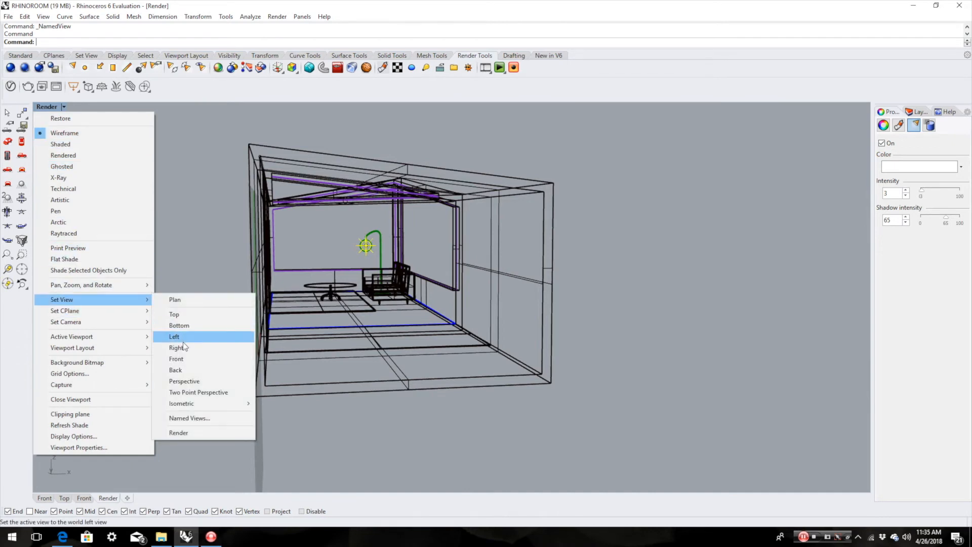
left_click(182, 358)
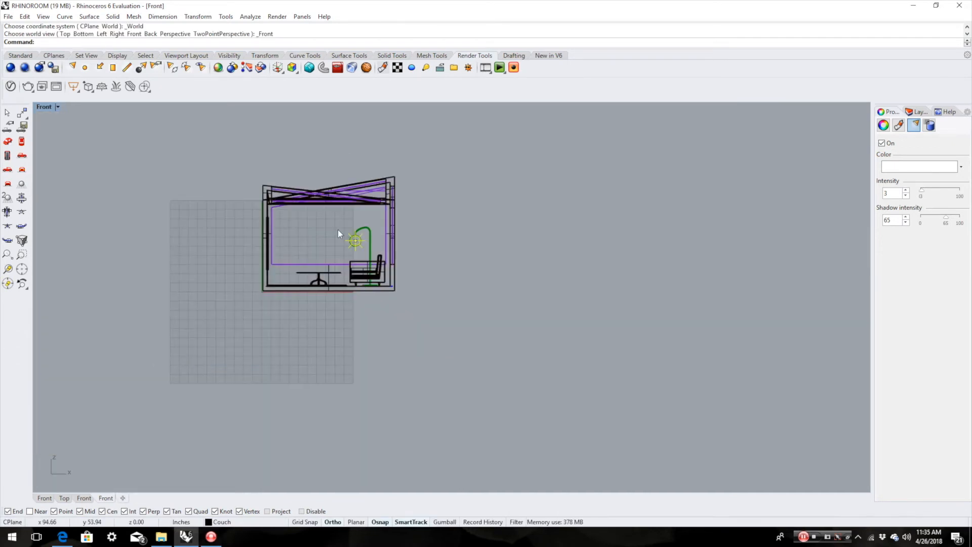
Start a spotlight with its circular cone base centered on the end window's lower edge and wide enough to span the room
type("Spotlight")
key("Return")
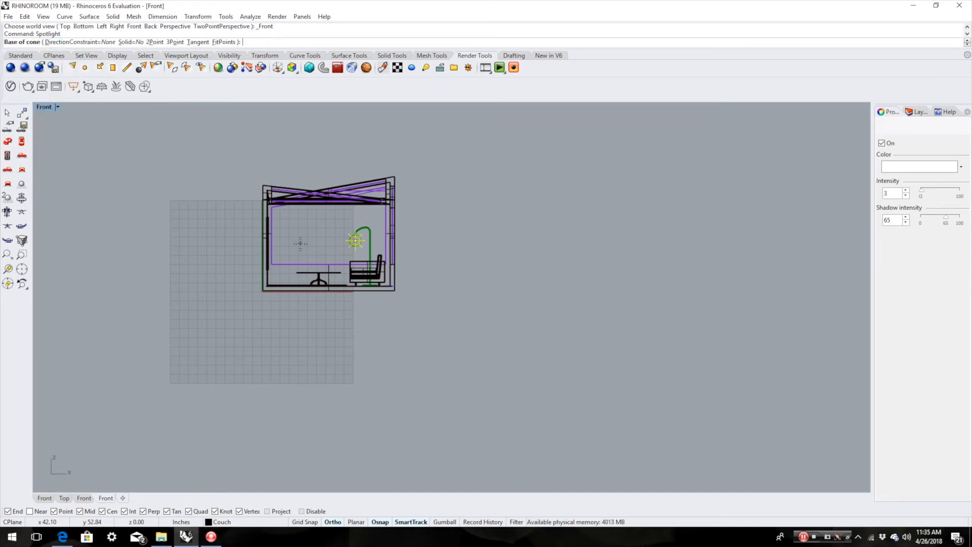
left_click(325, 263)
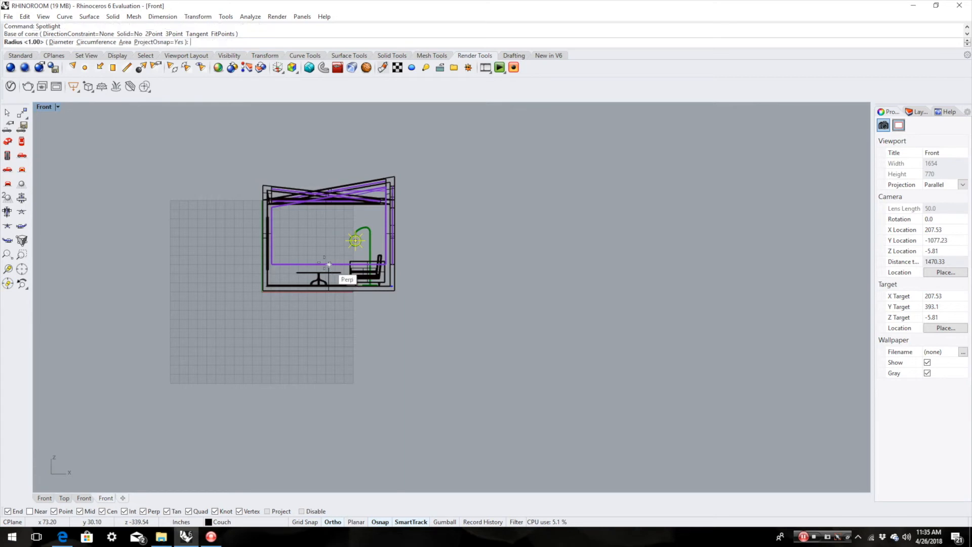
left_click(270, 218)
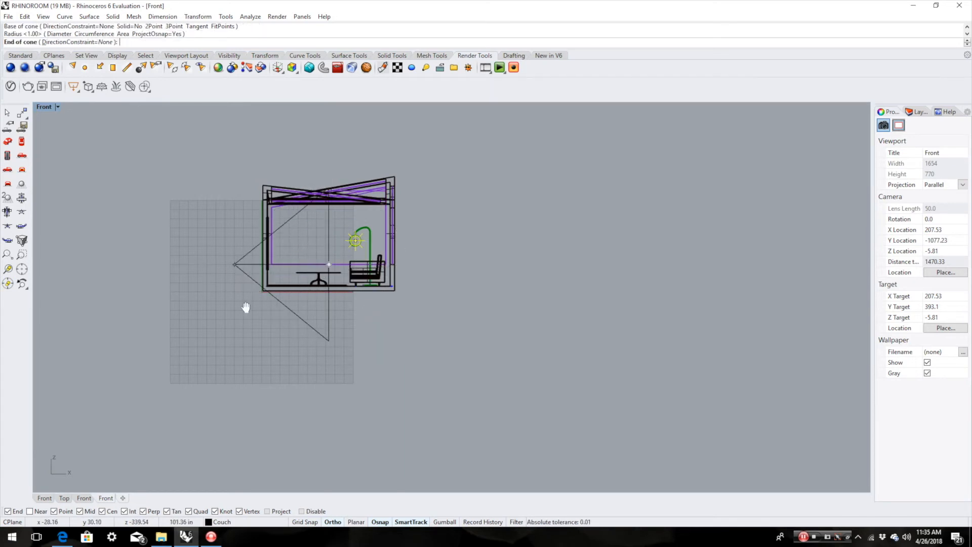
Set the viewport to Perspective and place the spotlight's cone end near the ceiling at the room end opposite the lamp
right_click_drag(242, 302, 272, 310)
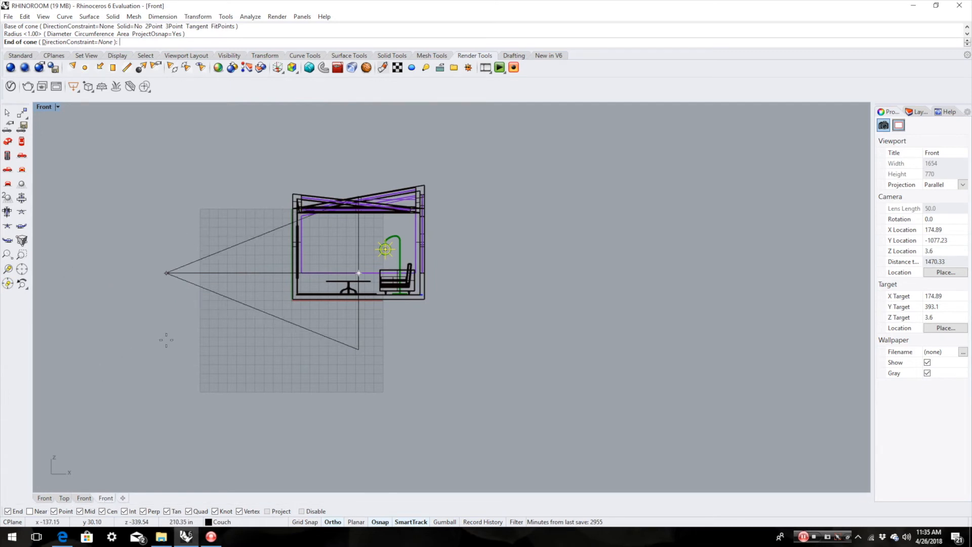
left_click(58, 107)
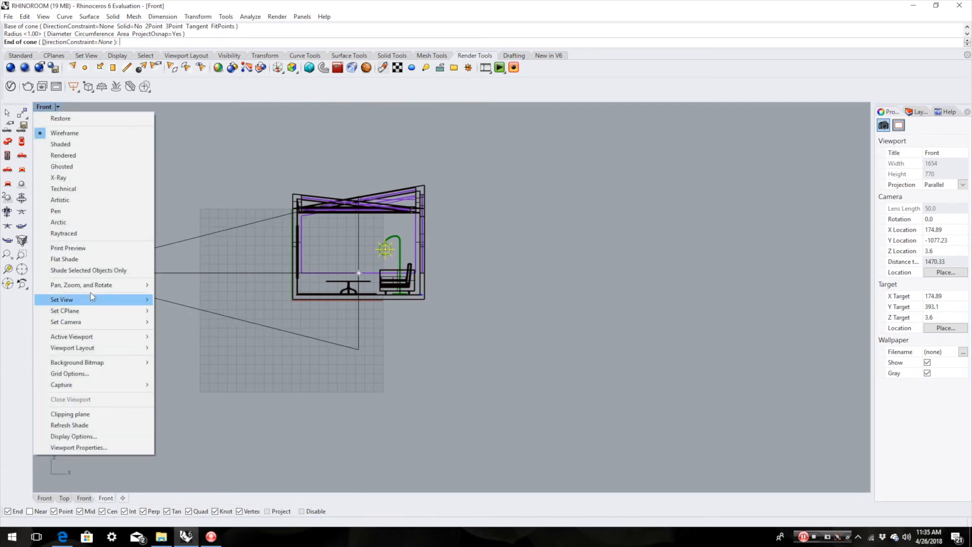
mouse_move(106, 303)
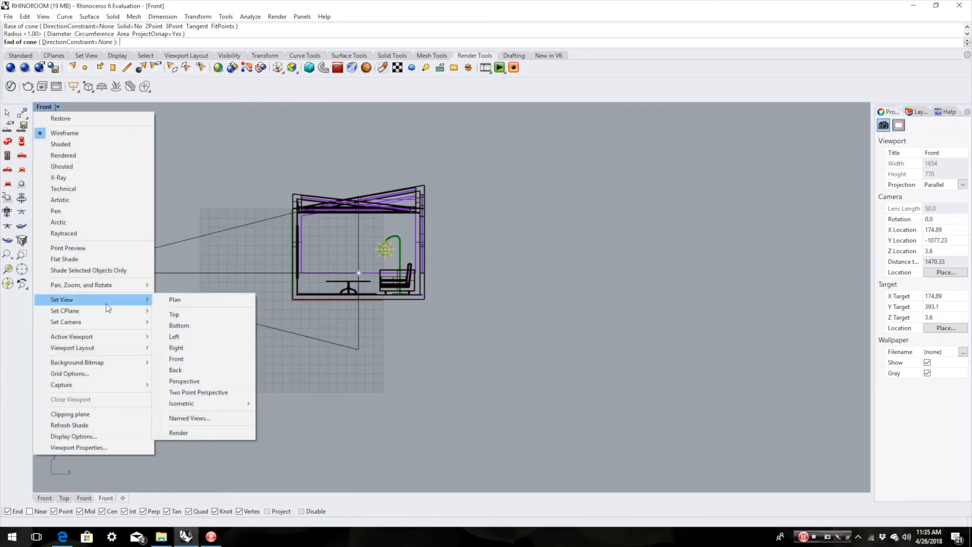
left_click(192, 381)
mouse_move(379, 356)
right_mouse_down()
mouse_move(443, 358)
mouse_move(388, 348)
right_mouse_up()
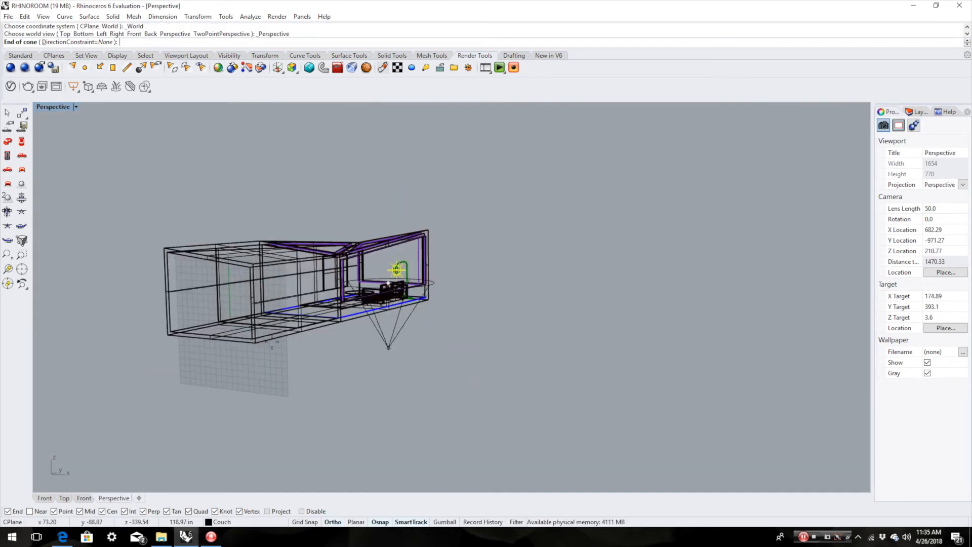
left_click(207, 259)
right_click_drag(333, 376, 316, 328)
Finish the spotlight by placing its cone end near the ceiling, then turn on the Gumball and lower the light slightly
left_click(347, 312)
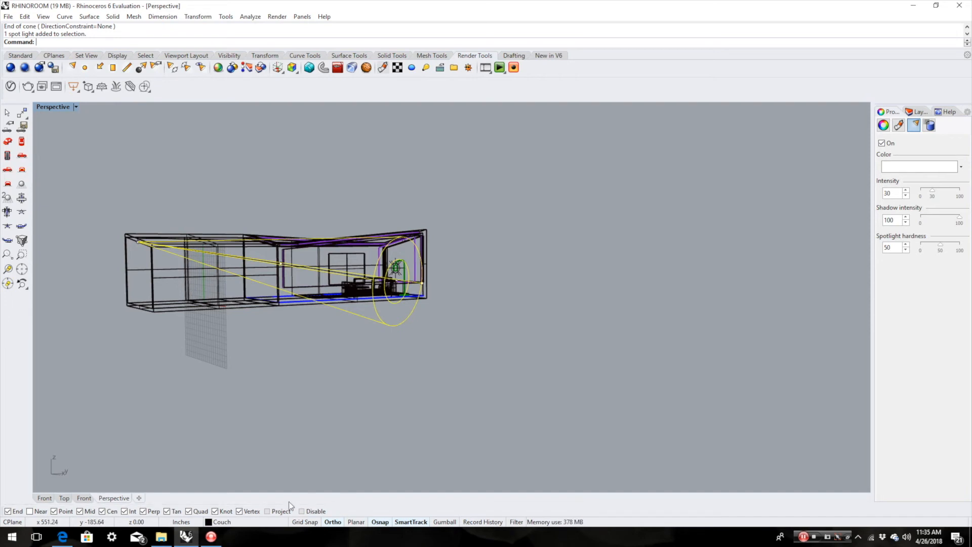
left_click(446, 522)
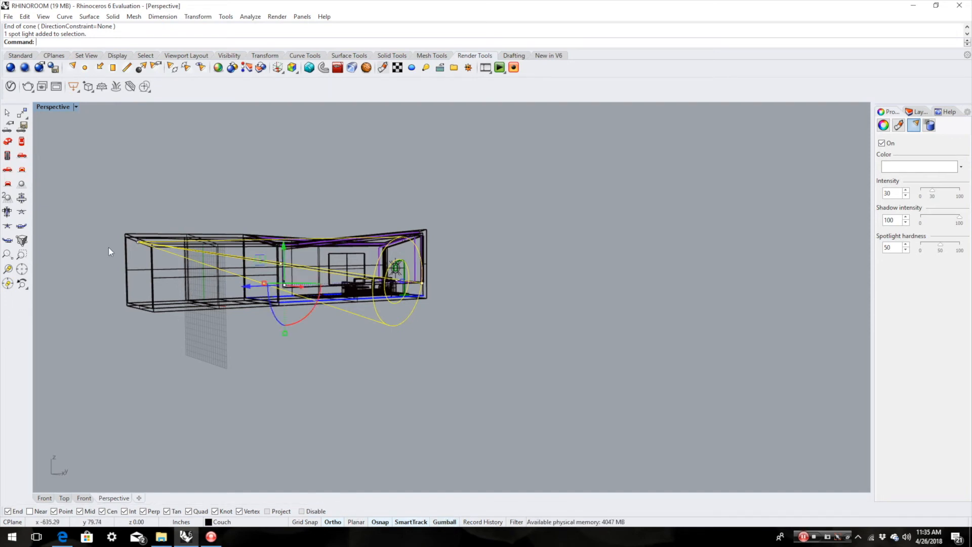
scroll(107, 242, "up", 5)
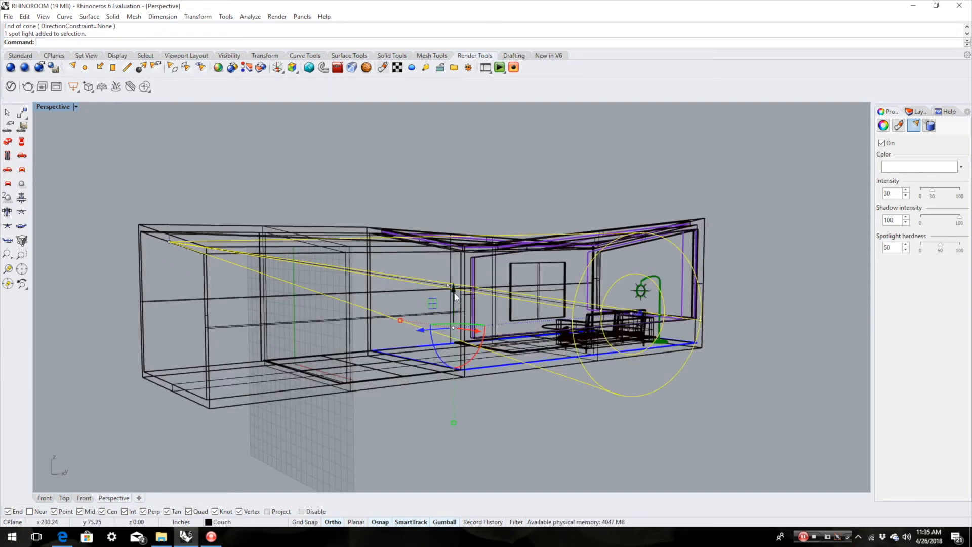
left_click_drag(453, 294, 471, 323)
left_click(437, 409)
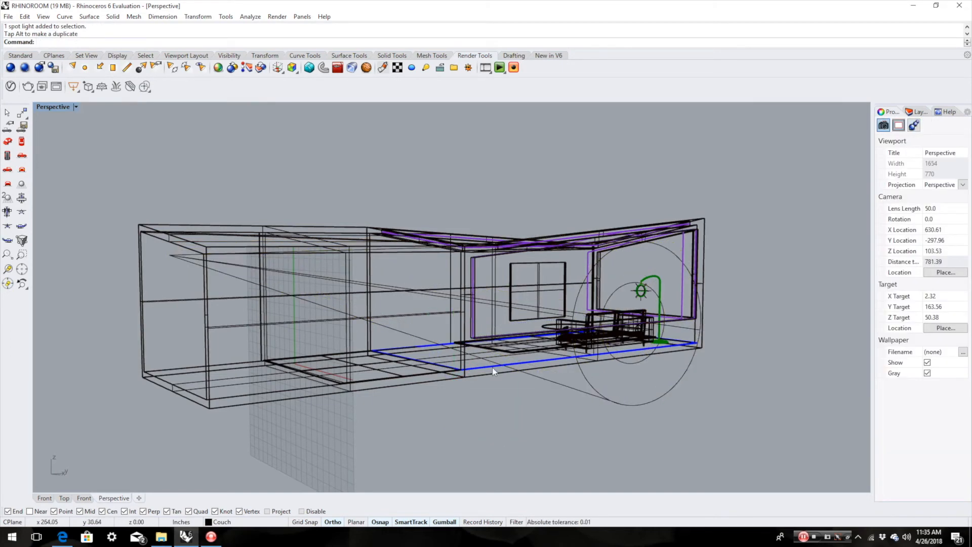
Try to rotate the spotlight about its center with the Gumball's rotation arcs
left_click(534, 374)
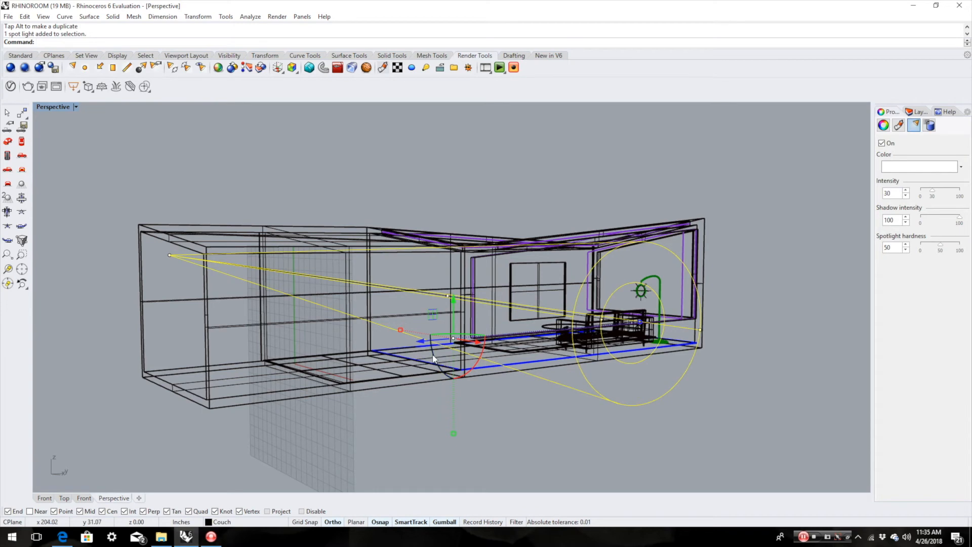
left_click_drag(434, 355, 436, 357)
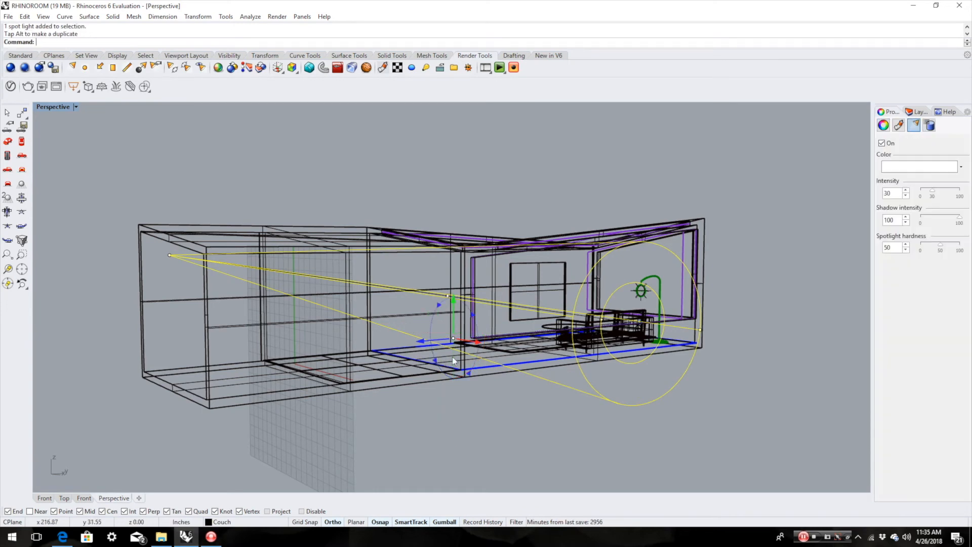
left_click(485, 383)
left_click(490, 360)
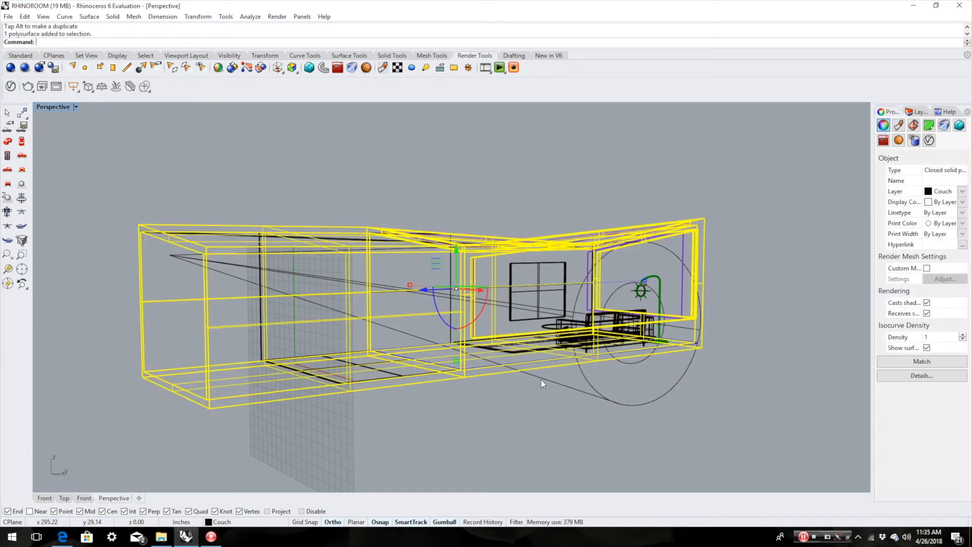
left_click(540, 379)
left_click_drag(465, 376, 470, 436)
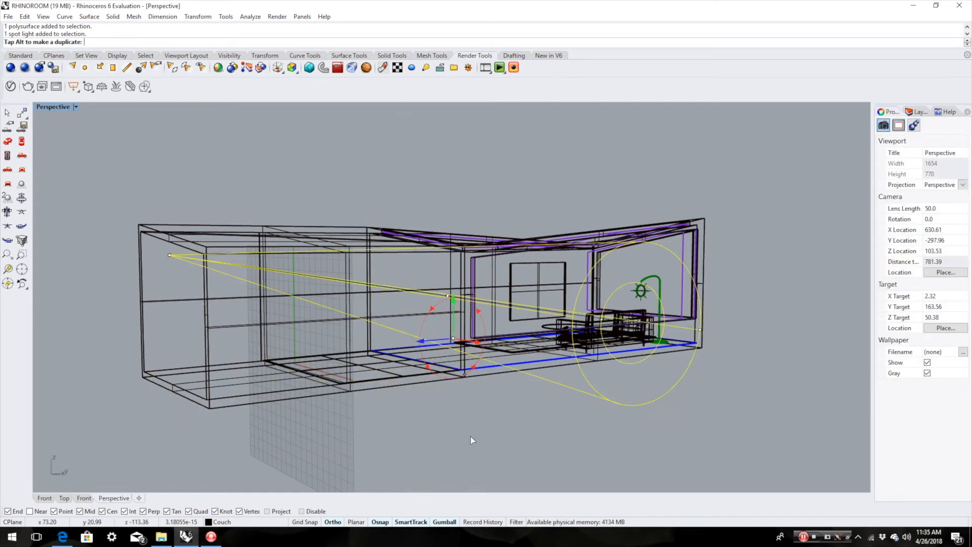
Rotate the spotlight very slightly with the Gumball while Ortho is off, and deselect it
left_click_drag(502, 387, 500, 378)
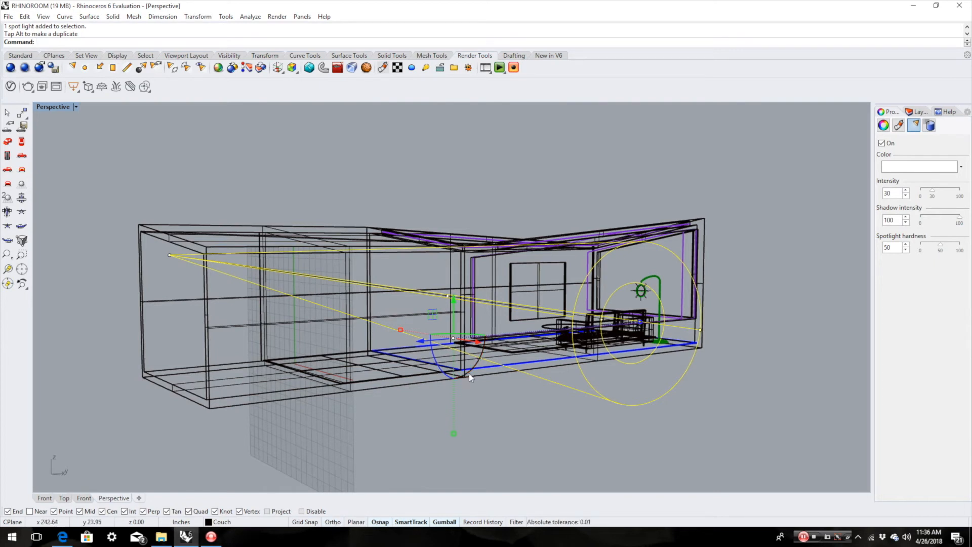
left_click_drag(469, 372, 471, 372)
left_click(497, 450)
Set the spotlight's hardness to 36 and its shadow intensity to 83, and fine-tune its light intensity
right_click_drag(463, 448, 369, 450)
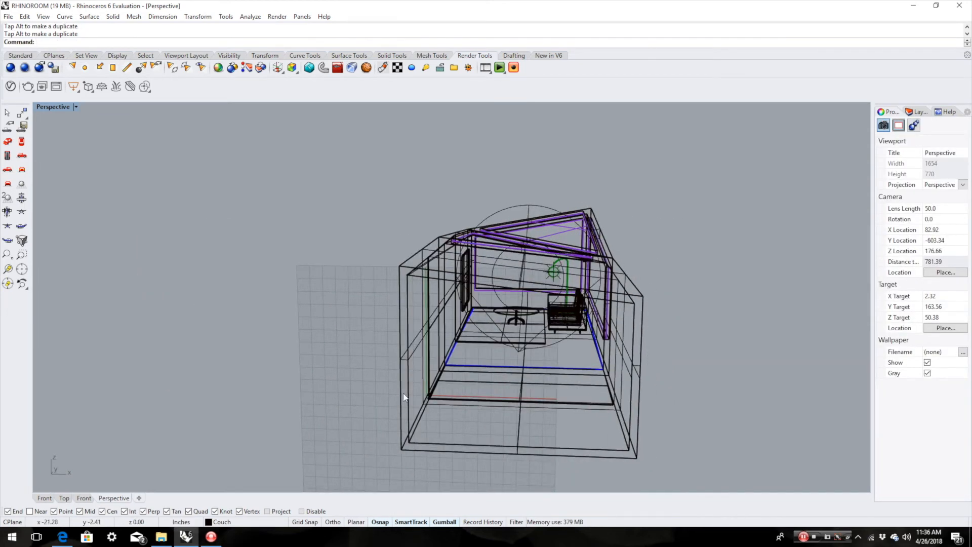
left_click(518, 351)
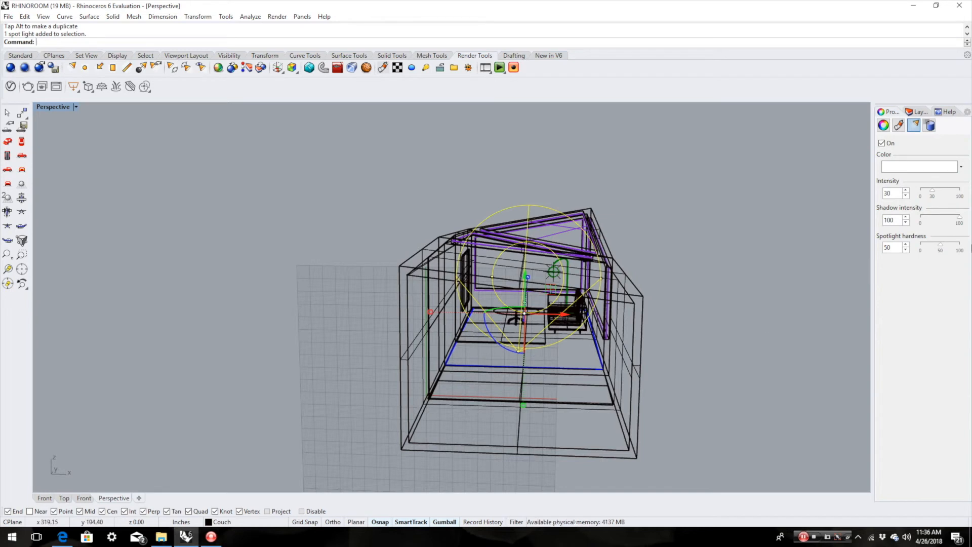
left_click_drag(939, 248, 934, 251)
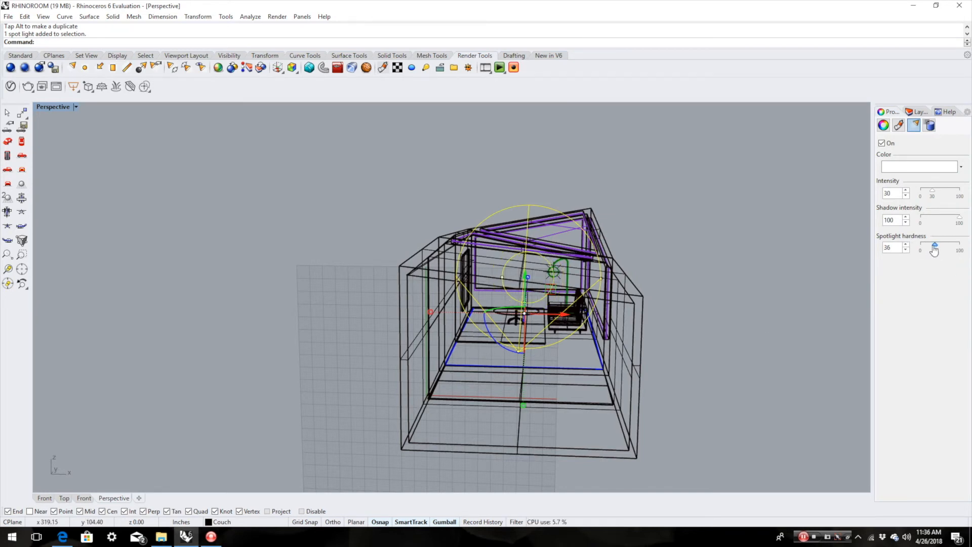
left_click(936, 248)
left_click_drag(957, 218, 953, 218)
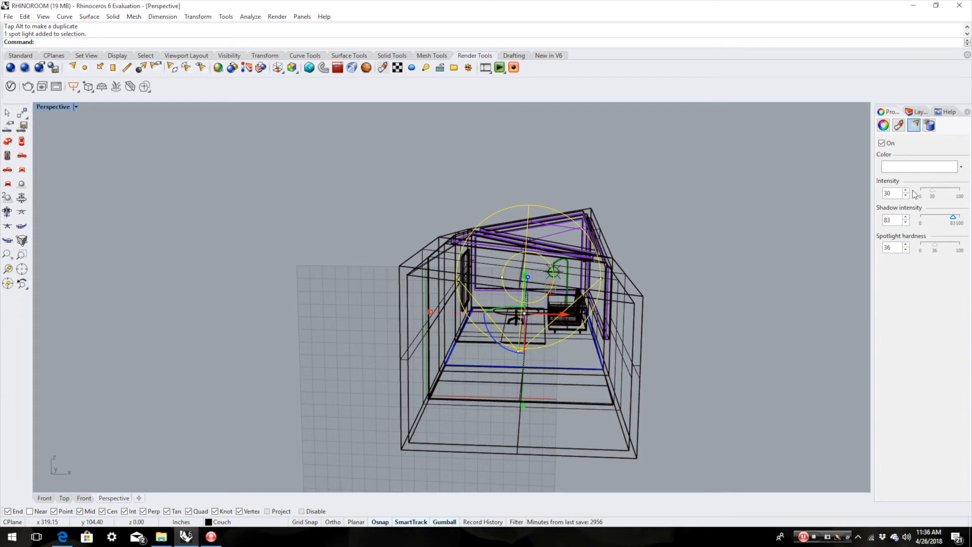
left_click_drag(929, 195, 928, 197)
left_click(767, 294)
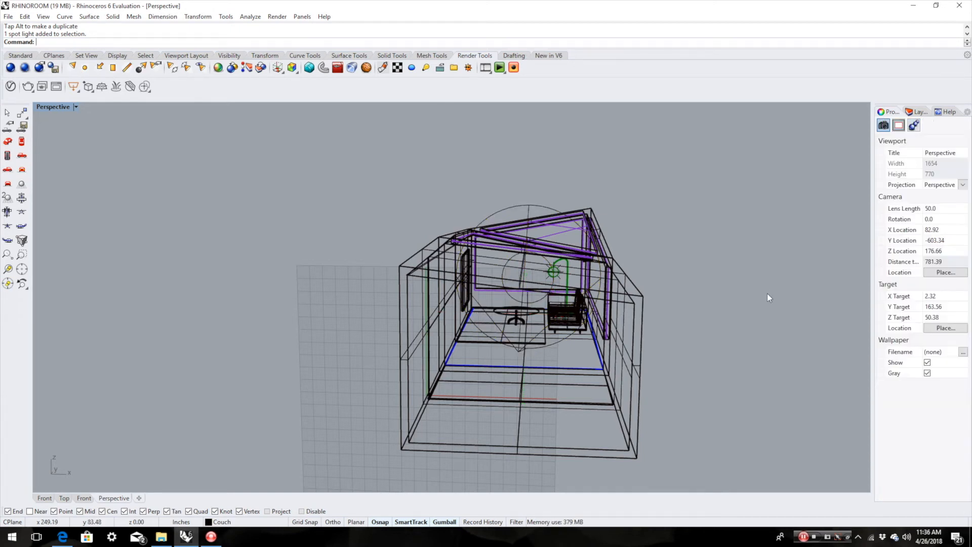
Set the viewport's display mode to Rendered and view the room through its open end
right_click_drag(749, 330, 622, 323)
right_click_drag(379, 401, 311, 398)
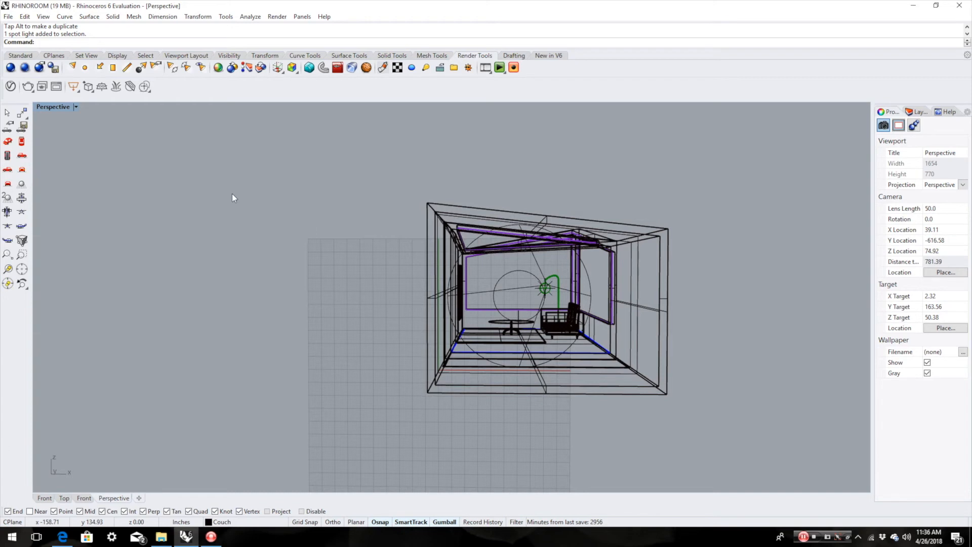
left_click(75, 107)
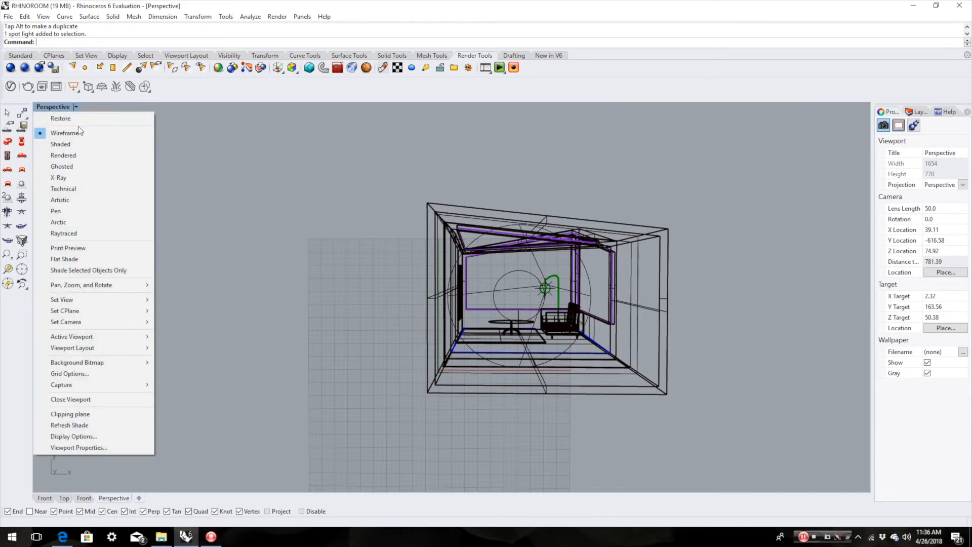
left_click(73, 154)
mouse_move(313, 269)
right_mouse_down()
mouse_move(217, 271)
mouse_move(245, 278)
mouse_move(315, 267)
mouse_move(304, 268)
right_mouse_up()
right_click_drag(270, 297, 259, 308)
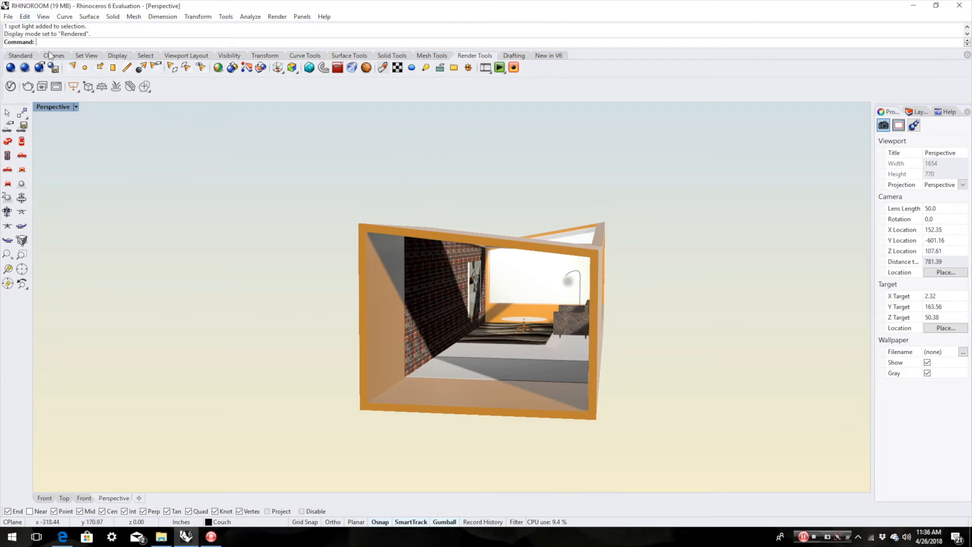
Restore the named view Render to the current viewport from the named views window, then close the window
left_click(76, 107)
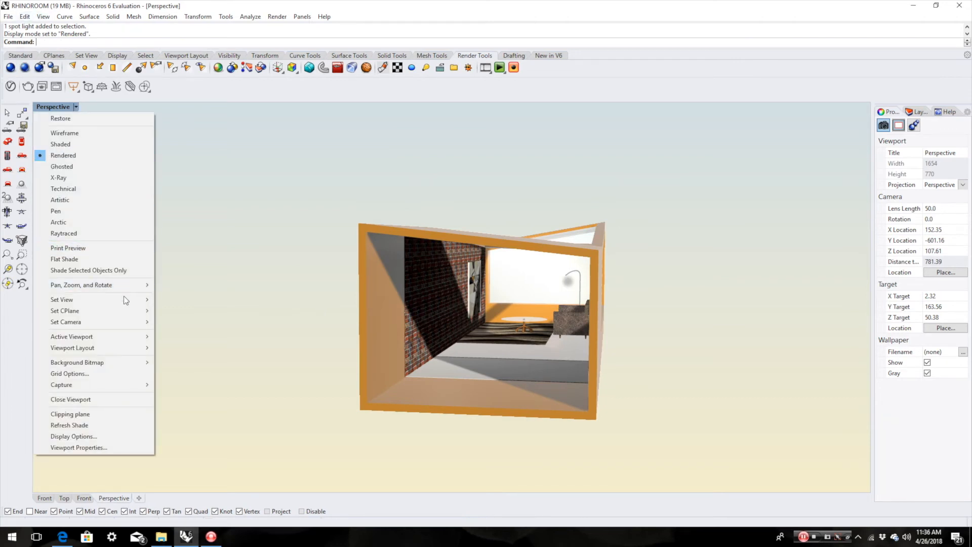
mouse_move(126, 296)
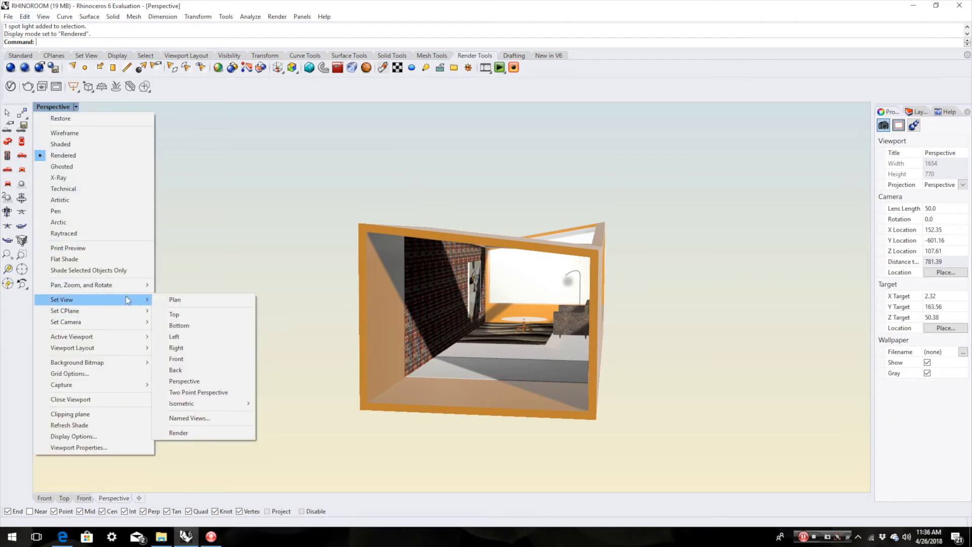
left_click(232, 420)
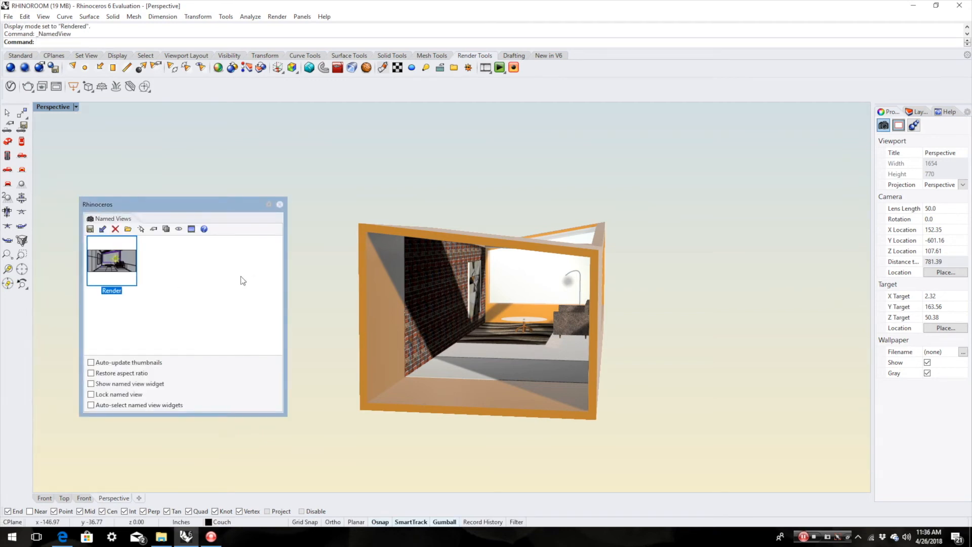
right_click(128, 258)
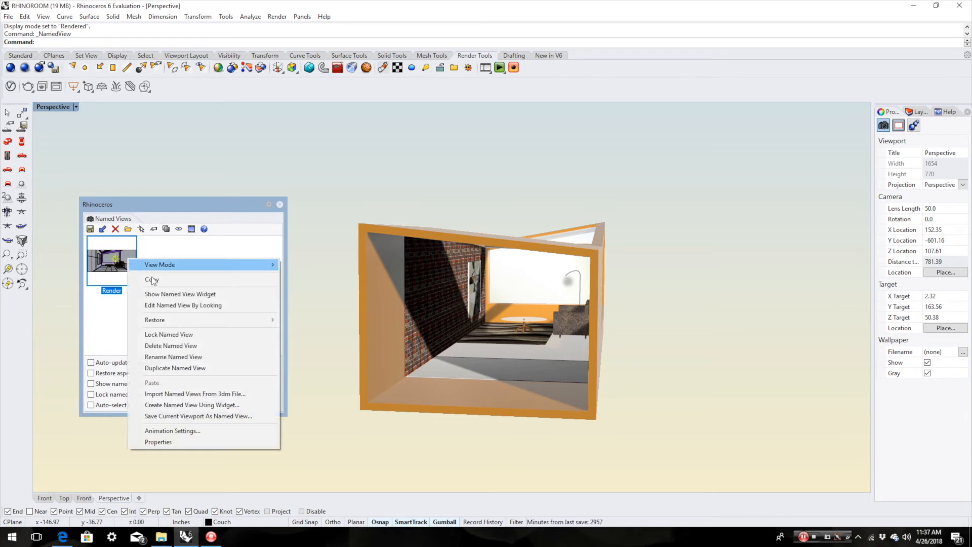
mouse_move(192, 319)
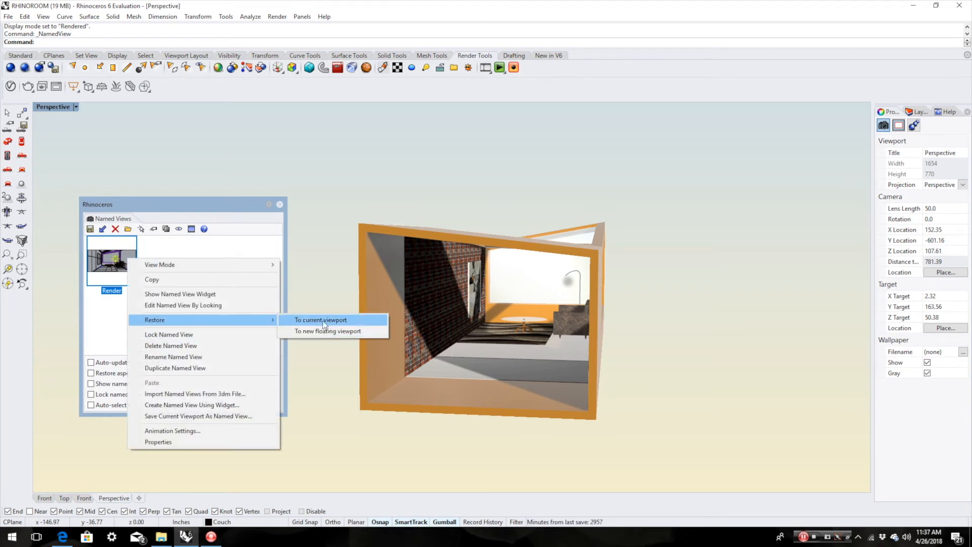
left_click(323, 321)
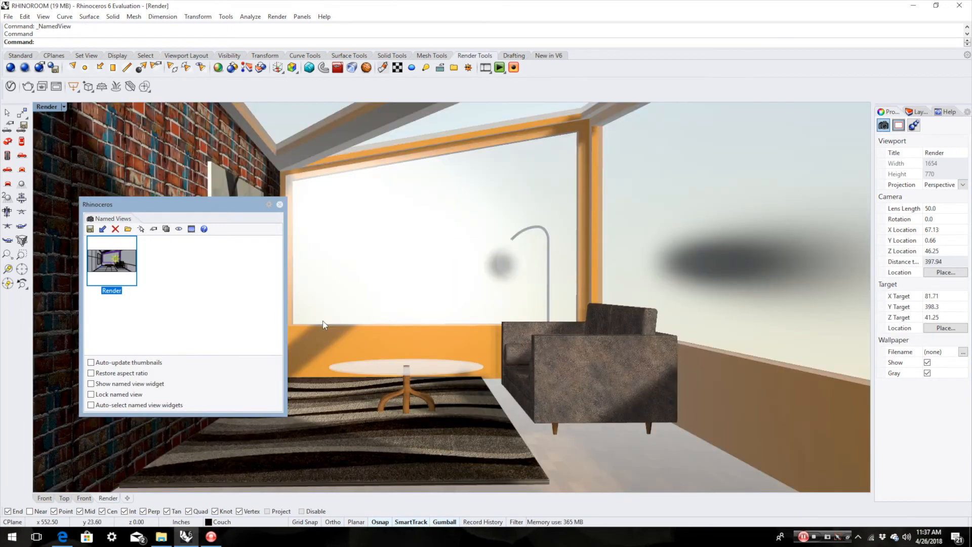
left_click(280, 204)
Orbit out to an outside view of the room, then set the viewport back to the saved Render view
scroll(349, 244, "down", 3)
right_click_drag(349, 244, 265, 317)
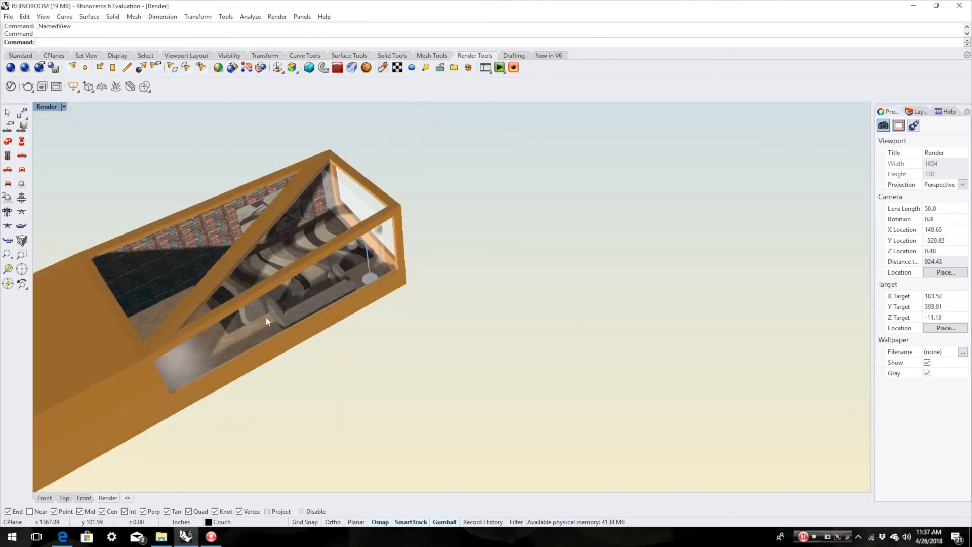
left_click(64, 106)
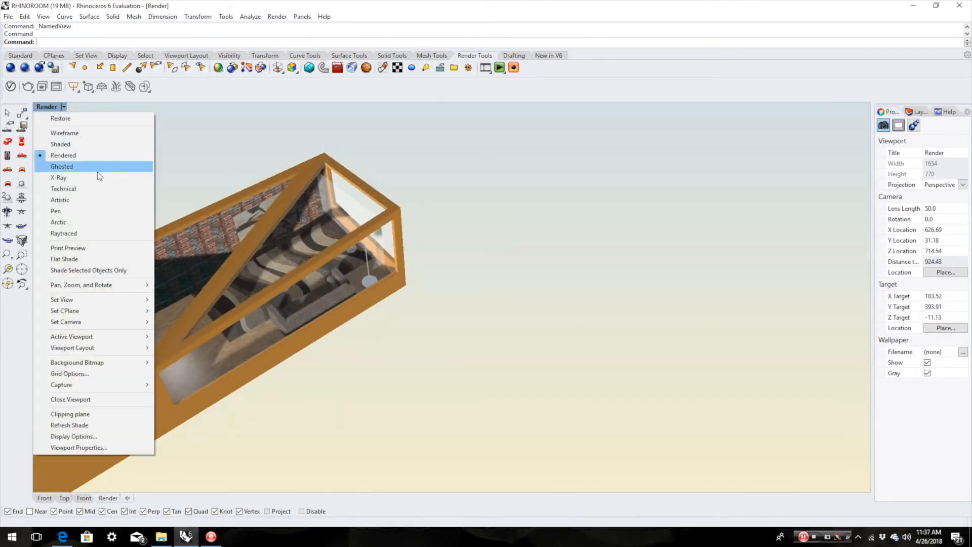
mouse_move(114, 302)
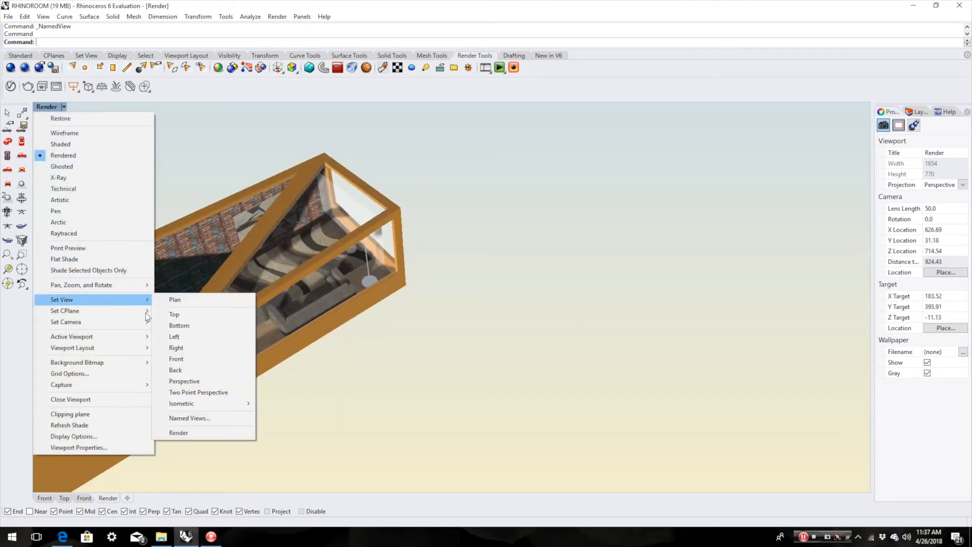
left_click(187, 434)
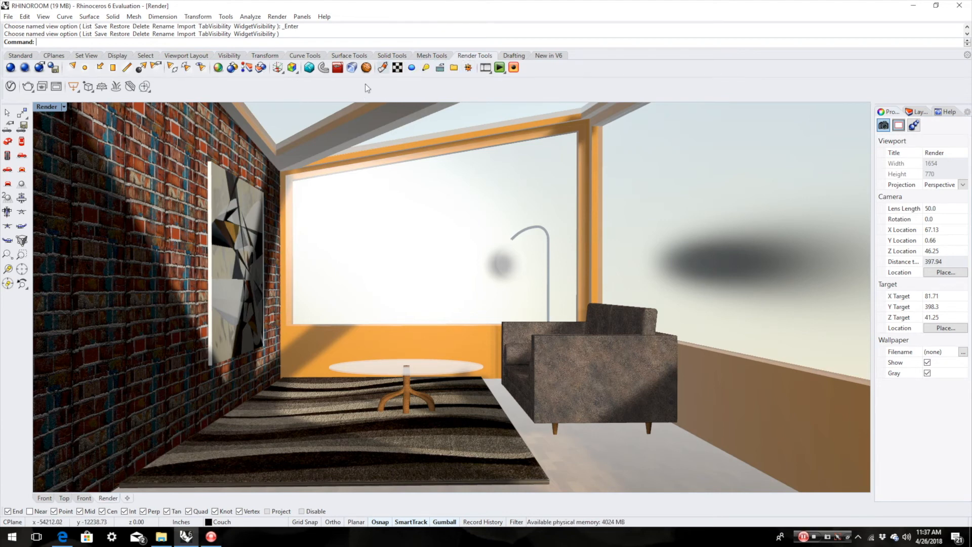
Open the document's render properties and keep Current Viewport as the view for rendering
left_click(278, 16)
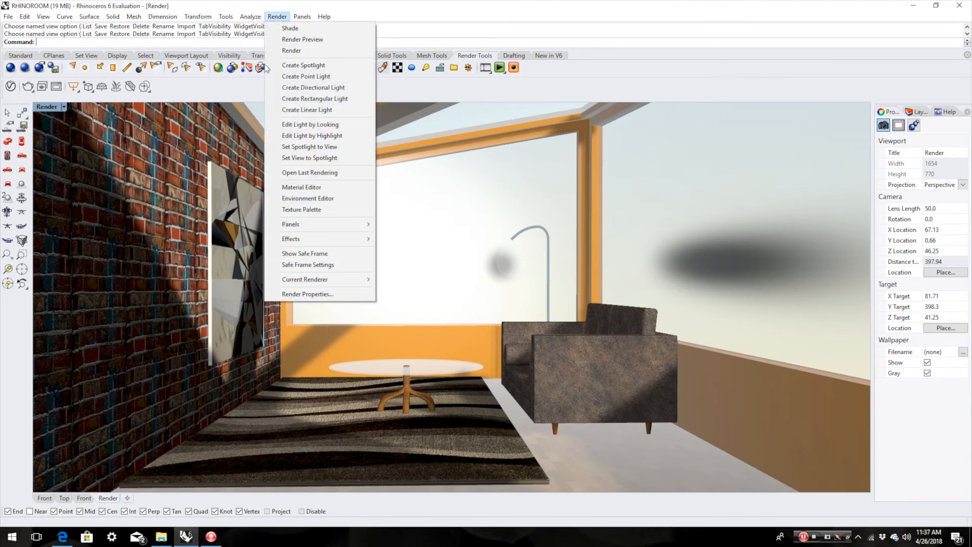
left_click(307, 295)
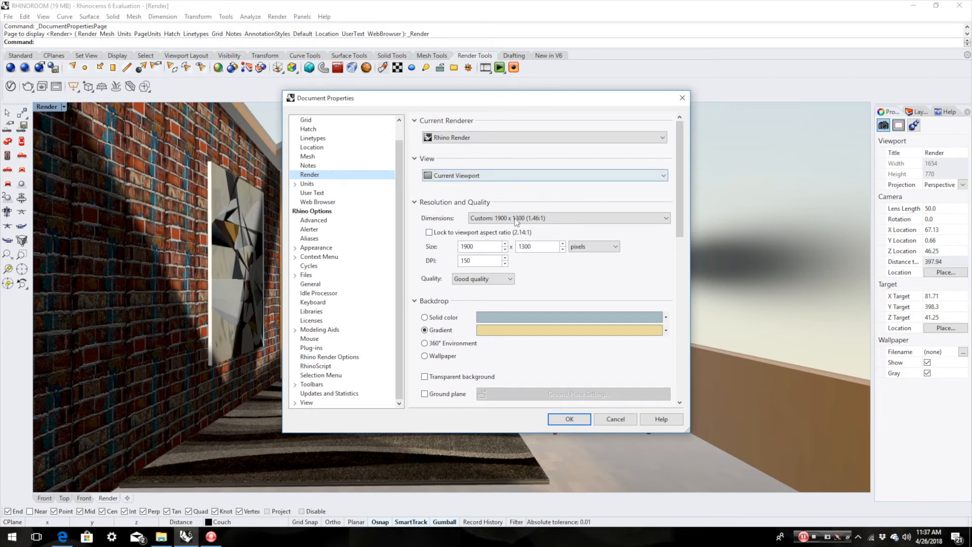
scroll(494, 206, "down", 1)
left_click(535, 153)
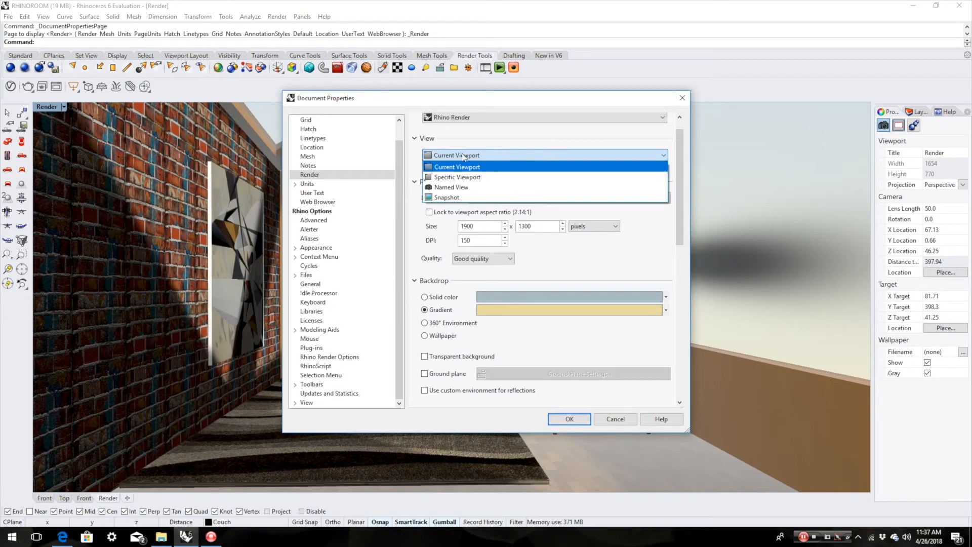
left_click(487, 157)
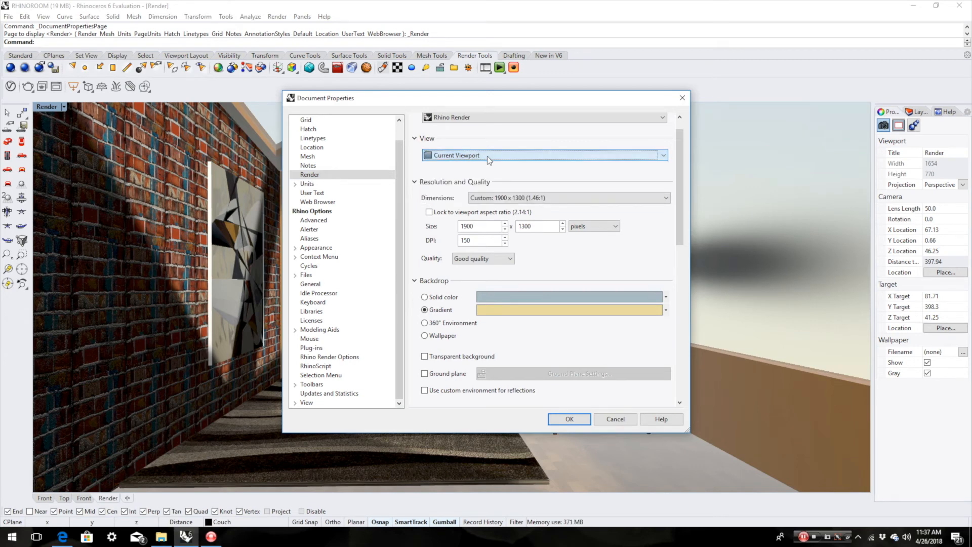
left_click(414, 139)
left_click(414, 140)
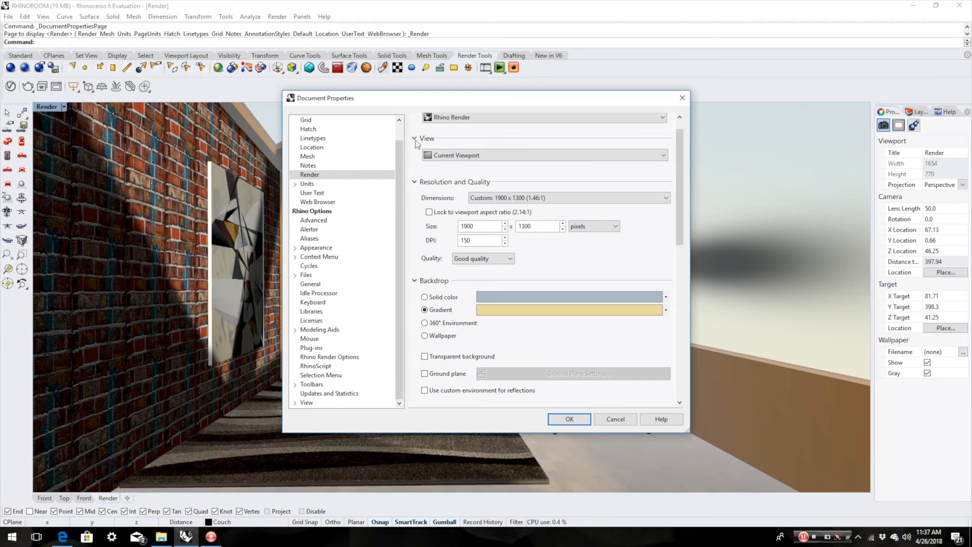
left_click(415, 139)
left_click(416, 138)
Choose Good quality for the render and go on to the backdrop and lighting settings
left_click(507, 260)
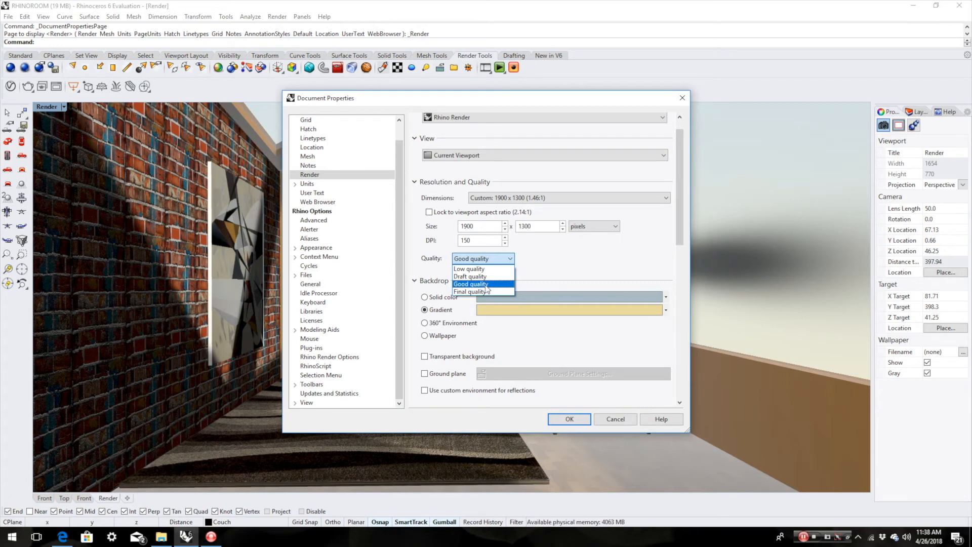
left_click(487, 285)
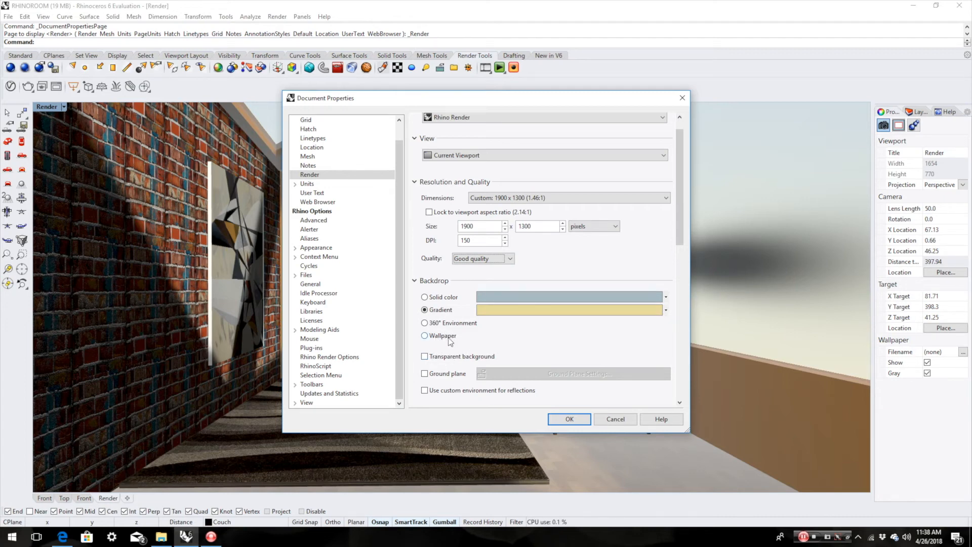
scroll(428, 337, "down", 4)
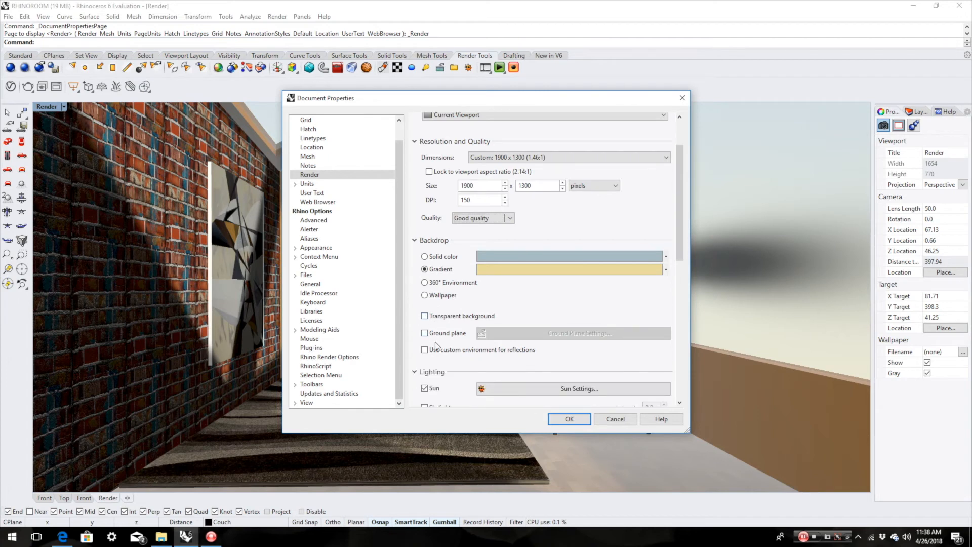
Open the sun settings, review the sun position, date and time, location and time zone, and accept them
scroll(436, 317, "down", 1)
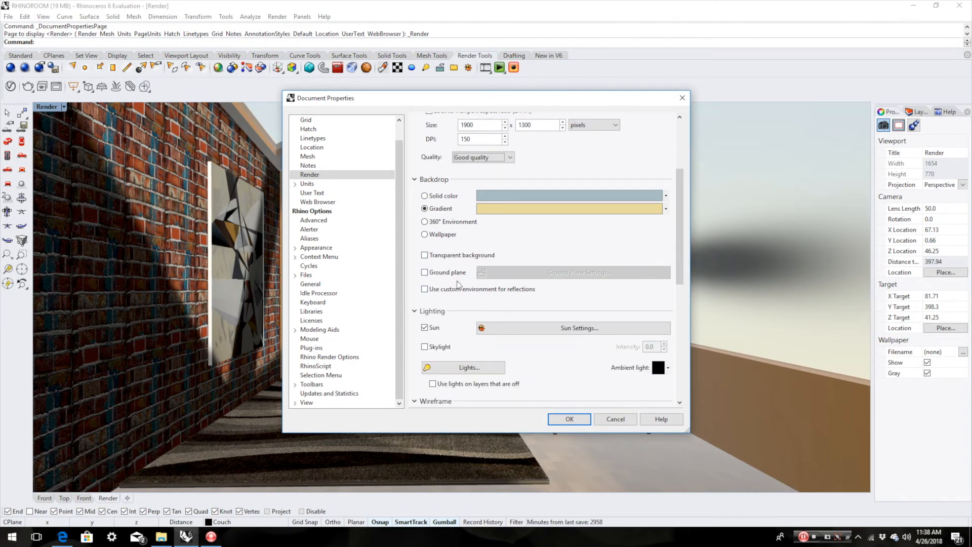
scroll(464, 271, "down", 1)
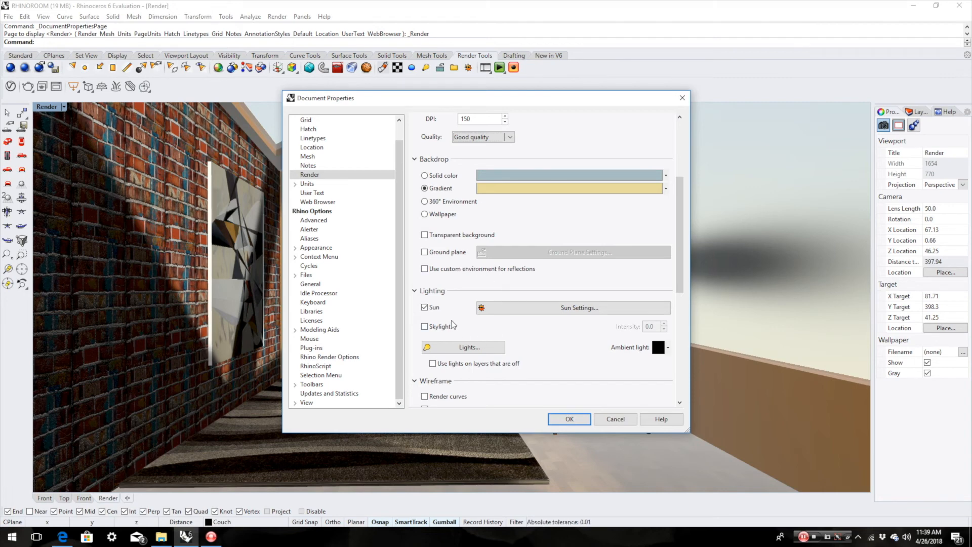
left_click(564, 314)
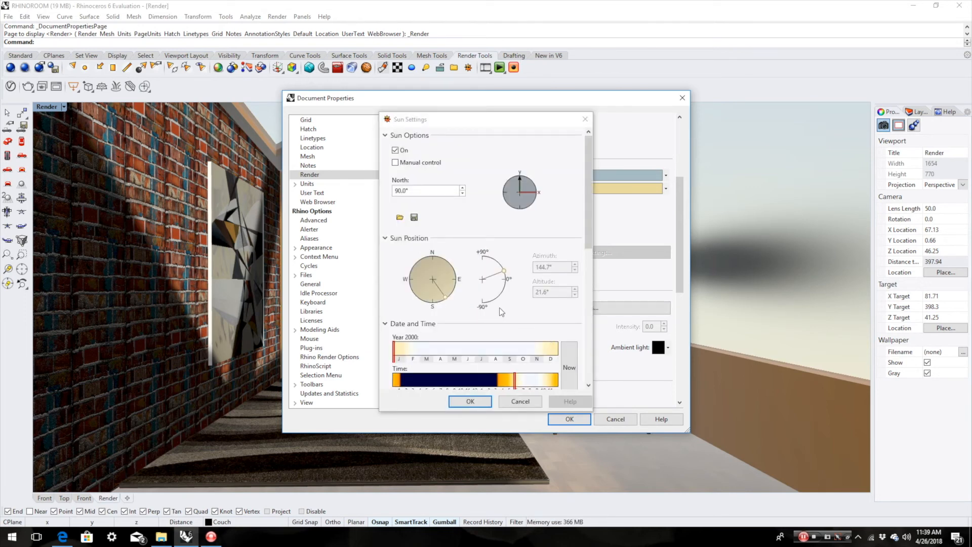
scroll(467, 338, "down", 2)
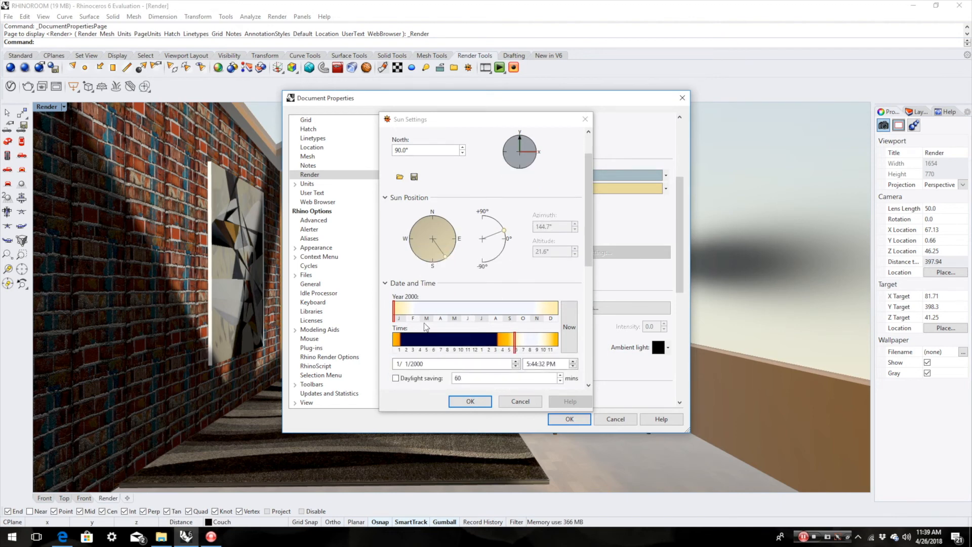
scroll(454, 307, "down", 3)
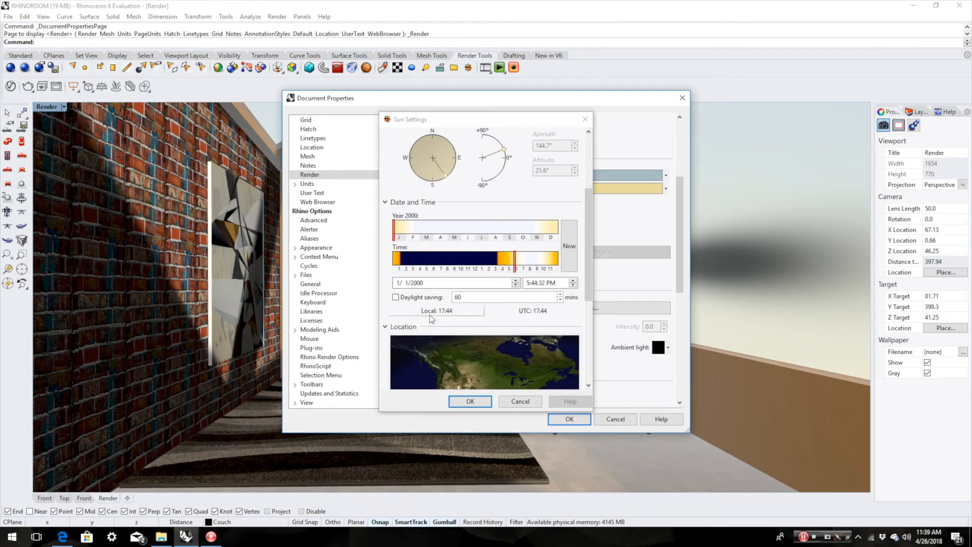
scroll(435, 335, "down", 2)
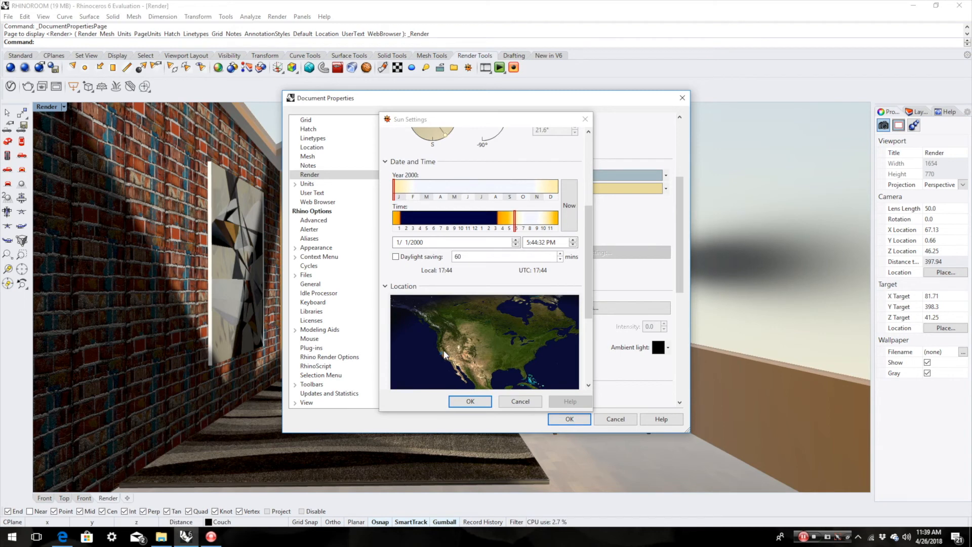
scroll(446, 349, "down", 3)
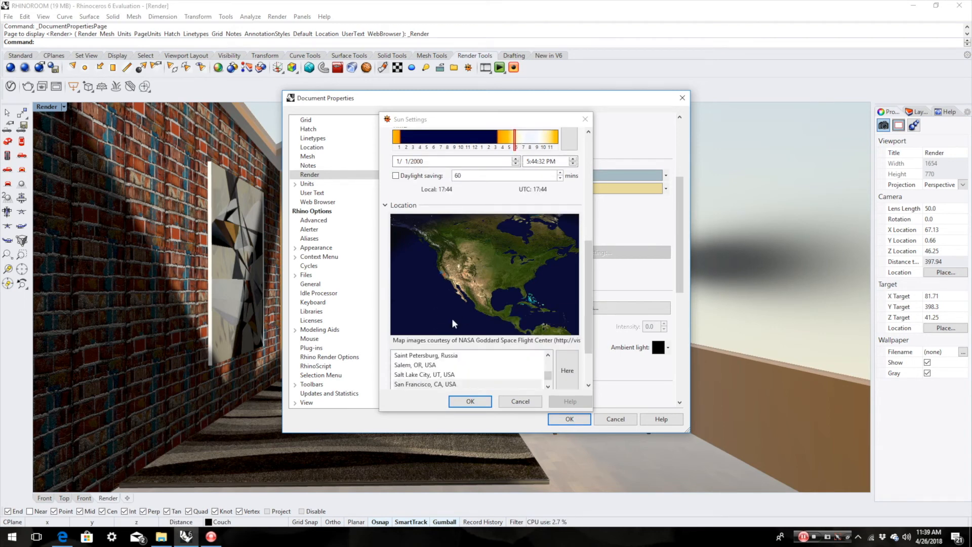
scroll(455, 323, "down", 2)
scroll(454, 324, "down", 2)
scroll(526, 365, "down", 2)
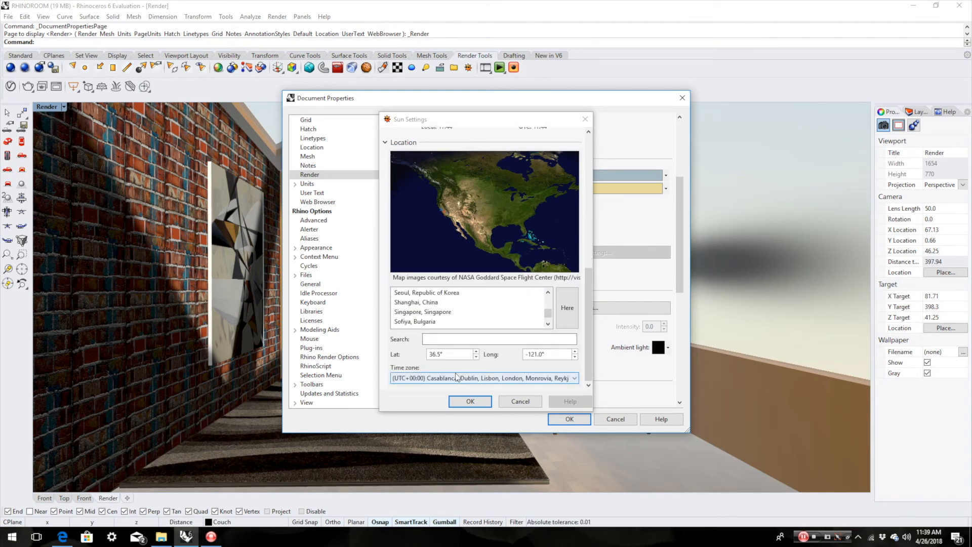
left_click(482, 402)
Review the remaining lighting, wireframe, dithering and advanced Rhino Render settings, and accept the document properties
scroll(439, 316, "down", 2)
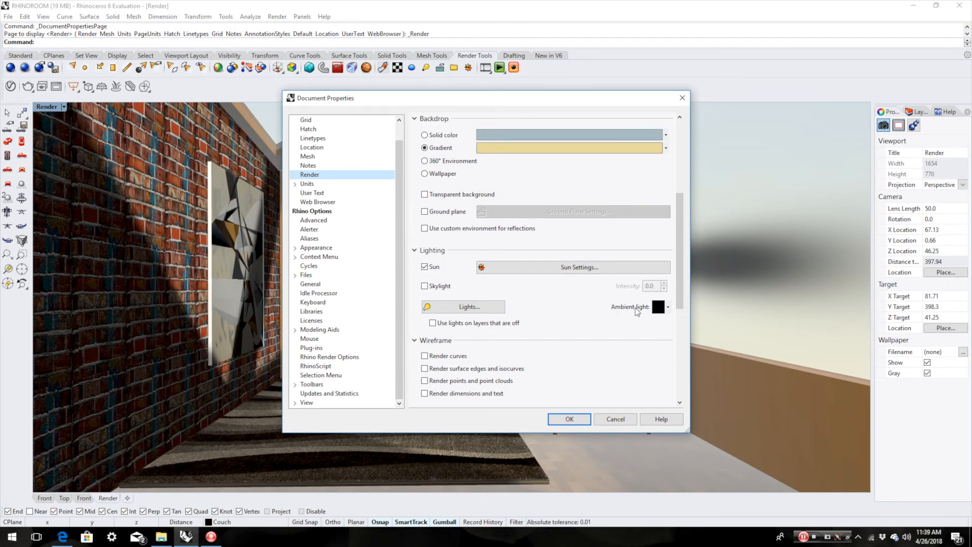
scroll(526, 319, "down", 2)
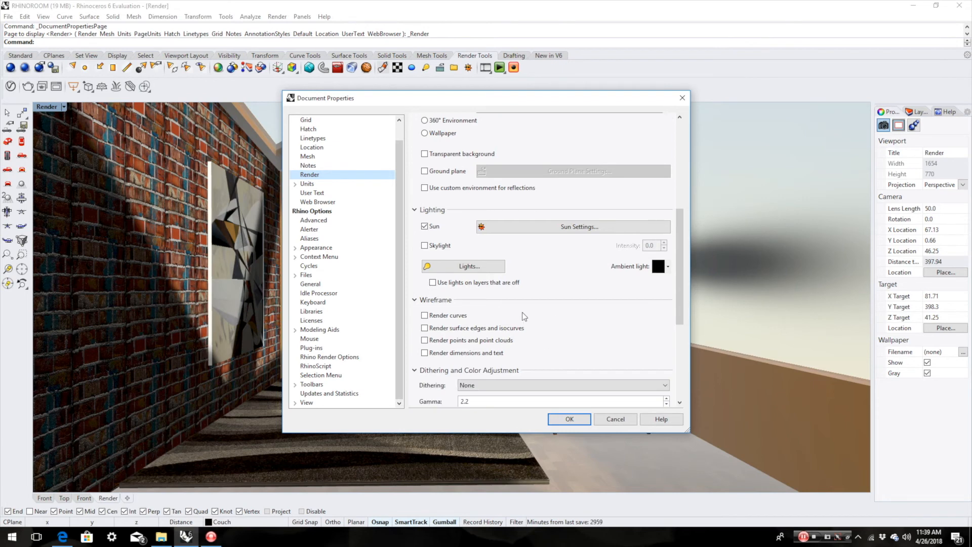
scroll(483, 345, "down", 2)
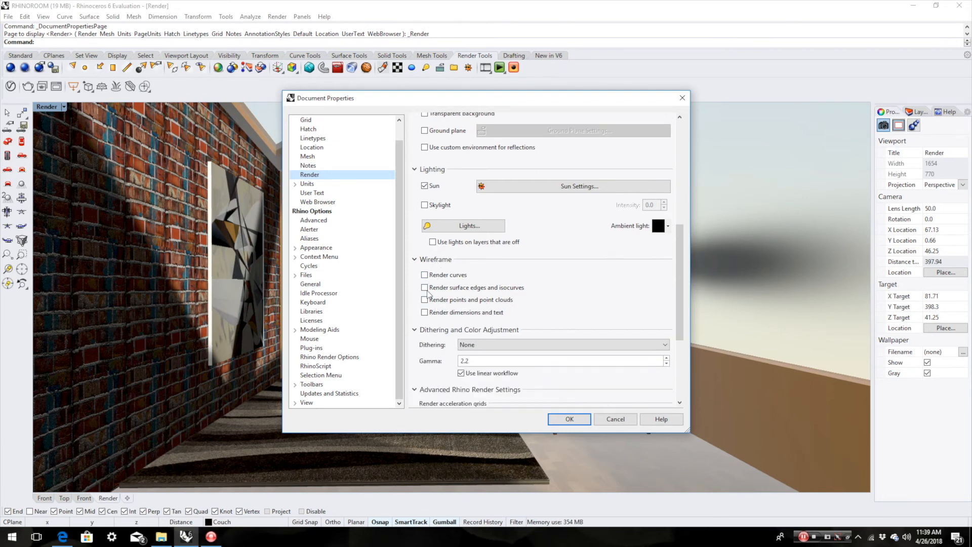
scroll(455, 333, "down", 2)
left_click(461, 332)
scroll(540, 343, "down", 3)
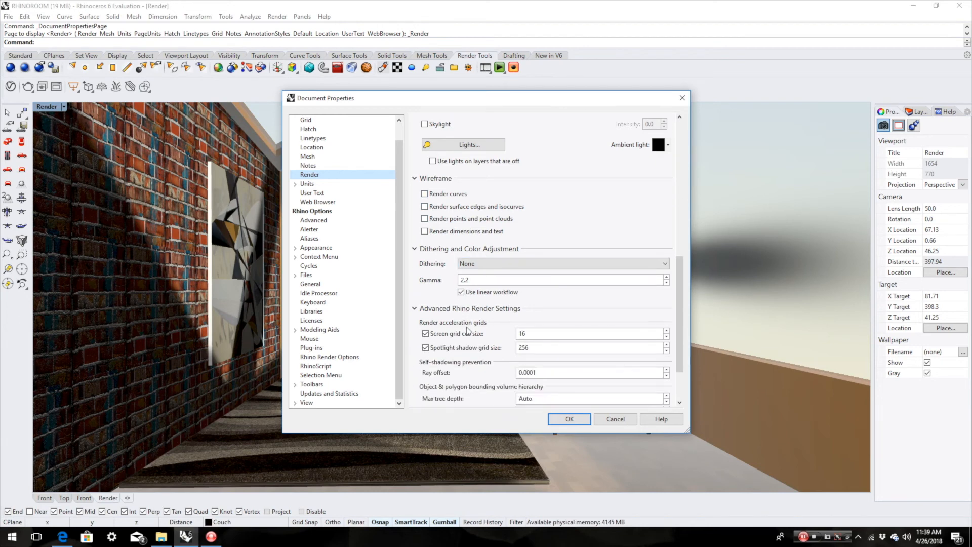
scroll(506, 332, "down", 2)
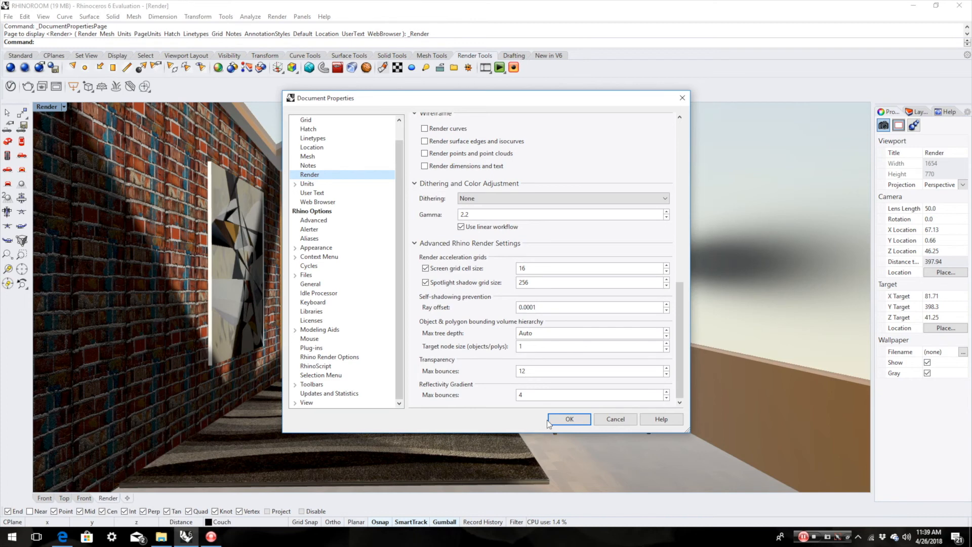
left_click(566, 420)
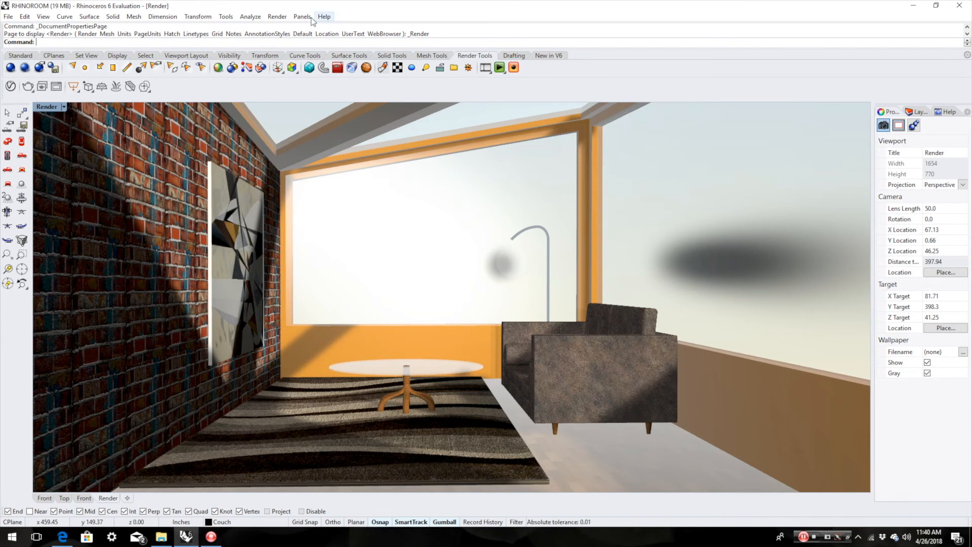
Reopen the render properties, keep the custom dimensions, and set the resolution to 20 DPI and the size units to inches
left_click(277, 16)
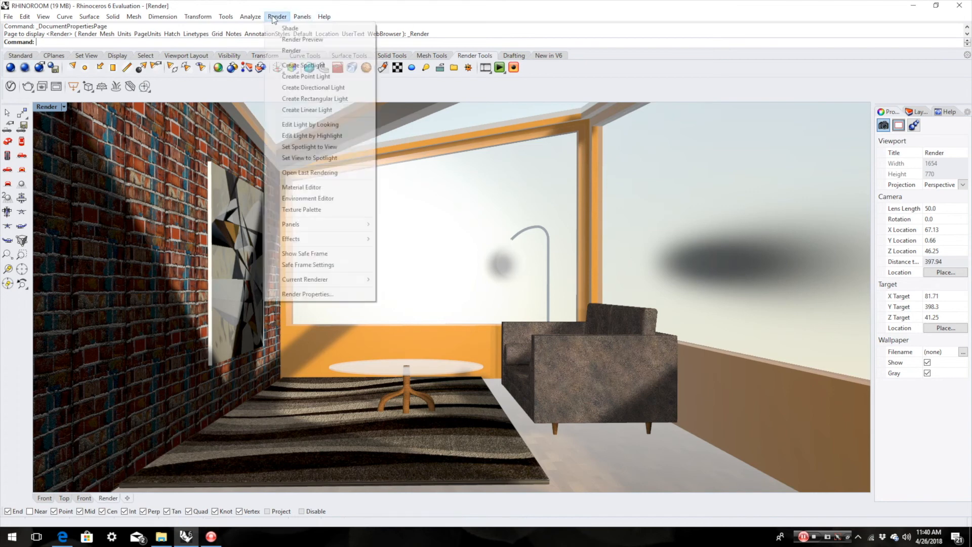
left_click(332, 294)
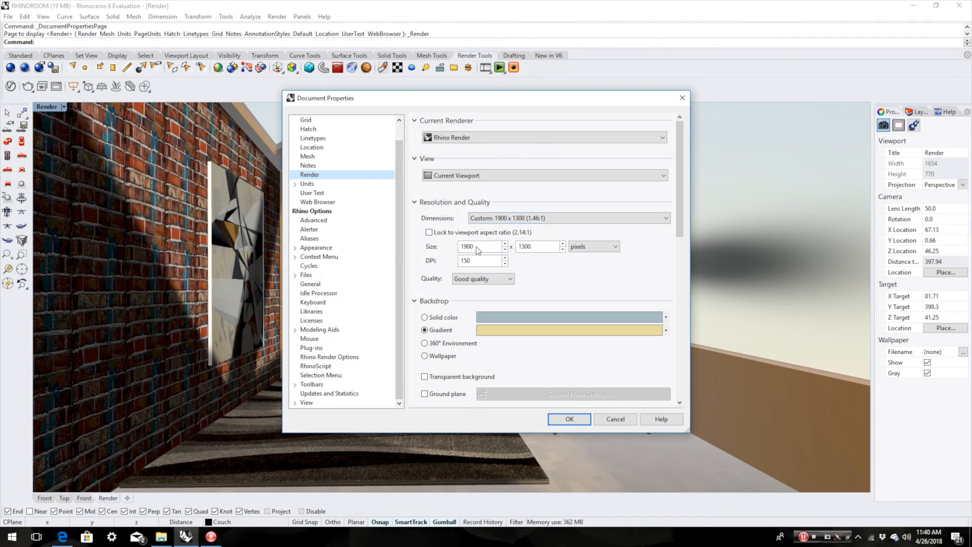
left_click(576, 218)
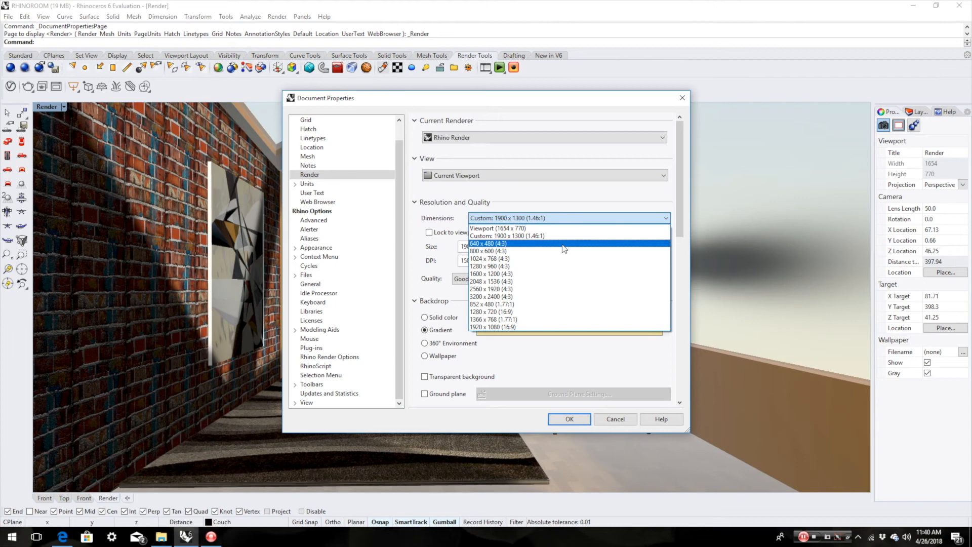
left_click(566, 220)
double_click(477, 260)
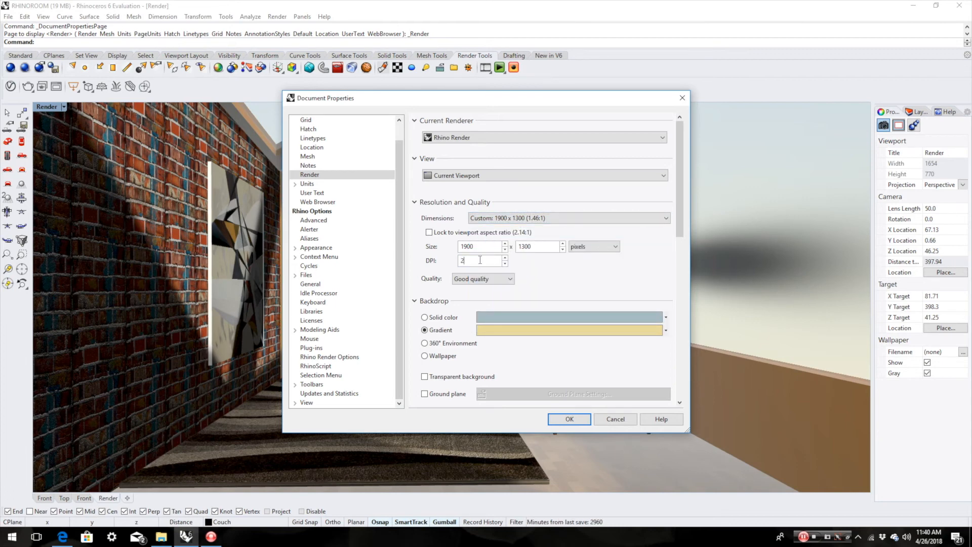
left_click(594, 247)
left_click(591, 264)
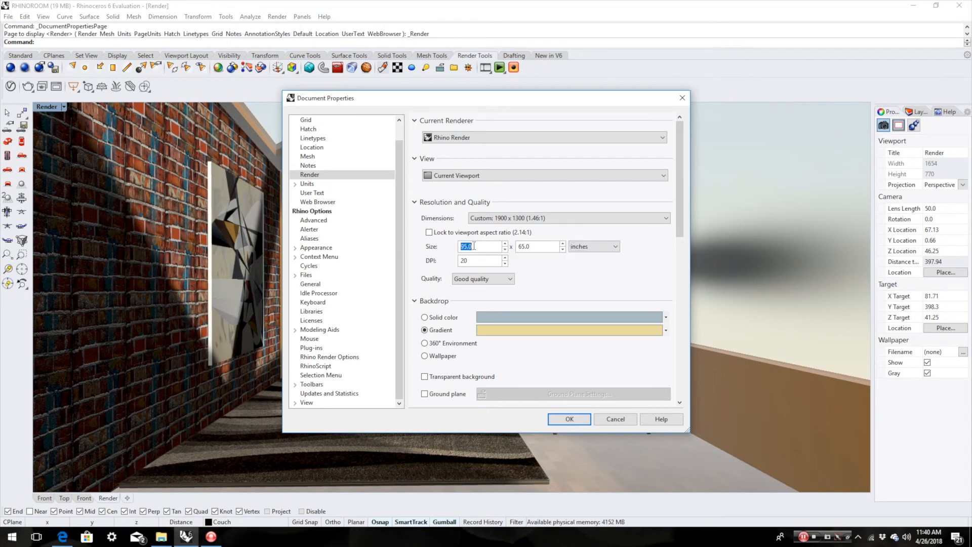
Set the render size to 19 x 13 inches and accept the document properties
key("Tab")
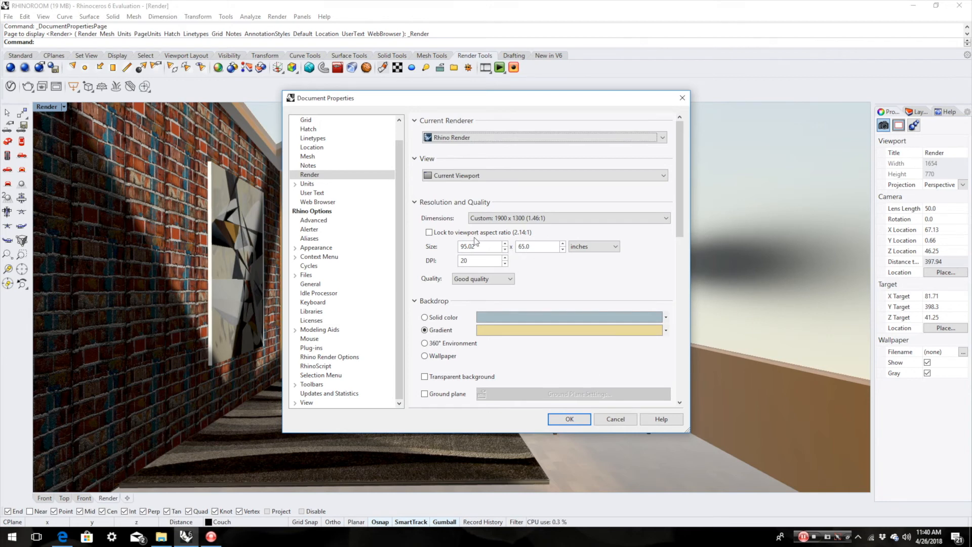
double_click(475, 246)
type("19")
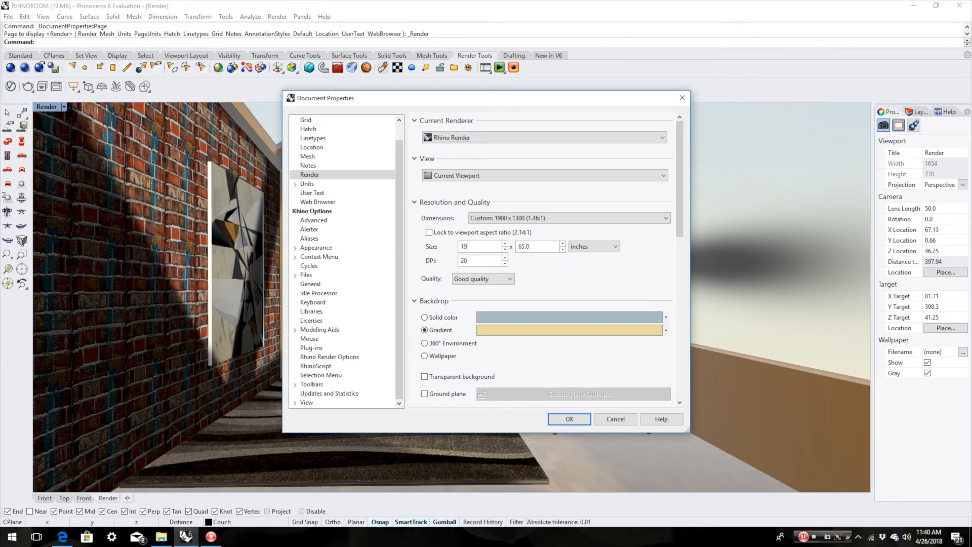
double_click(523, 245)
type("13")
left_click(485, 263)
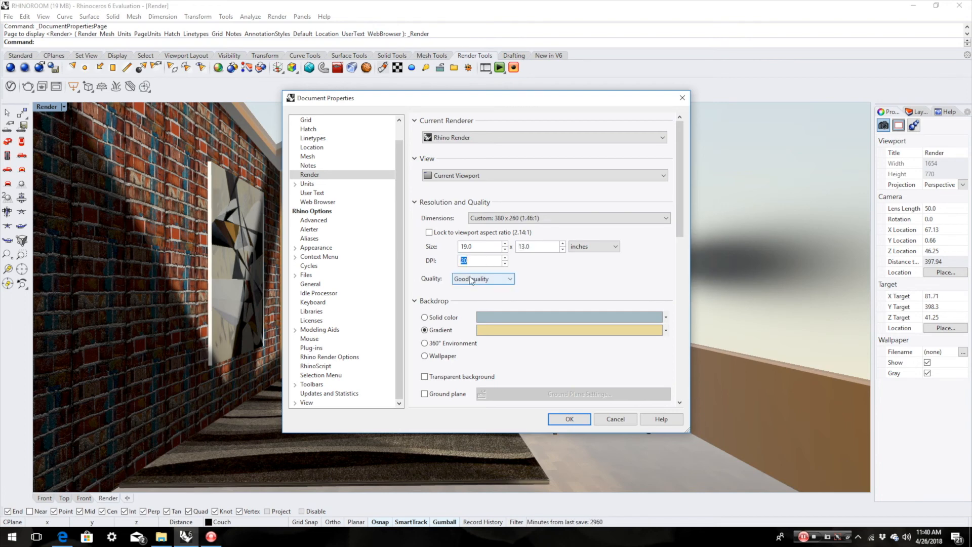
left_click(577, 418)
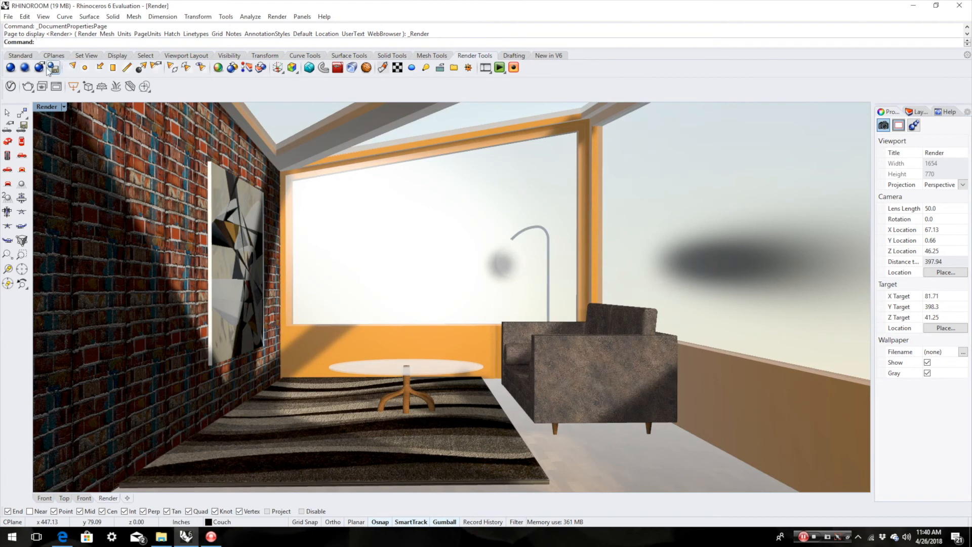
Render the saved room view as a test image, then close the render window
left_click(26, 67)
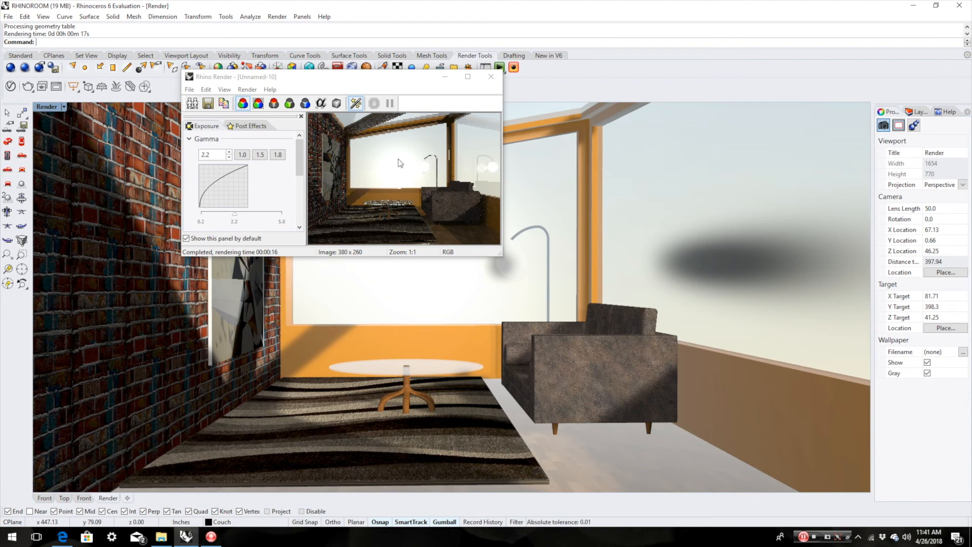
left_click(491, 77)
Pull the Render viewport's camera back slightly with dynamic zoom to show more of the floor, leaving nothing selected
right_click_drag(406, 259, 403, 253, "shift")
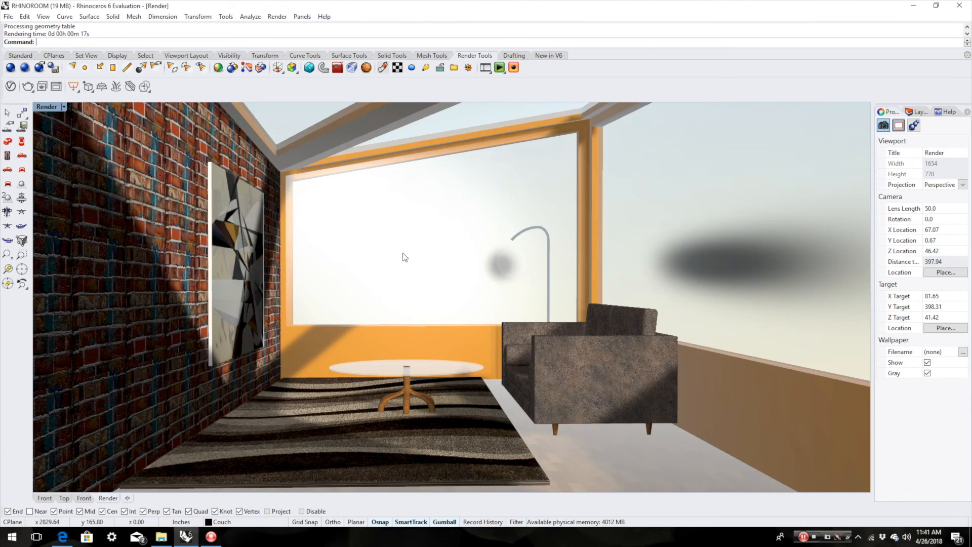
key("Return")
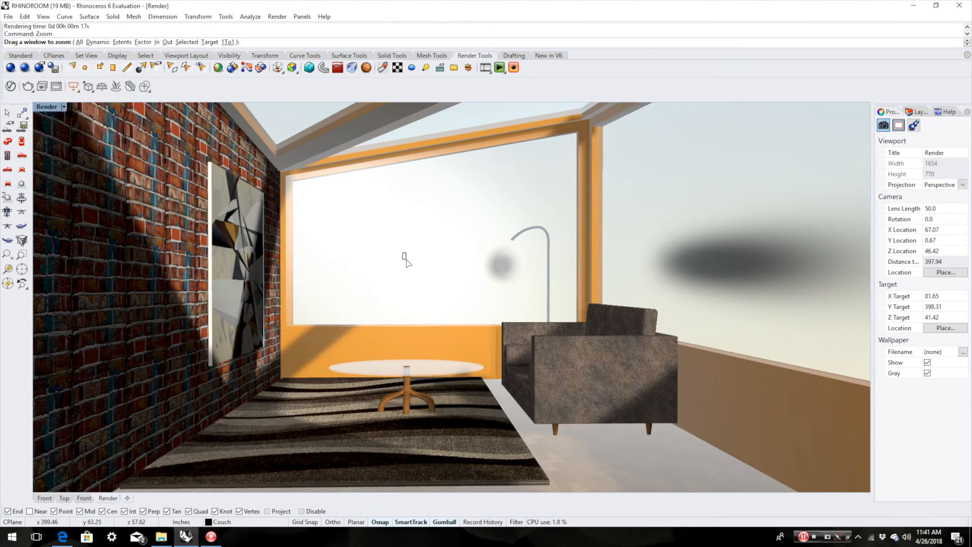
key("Escape")
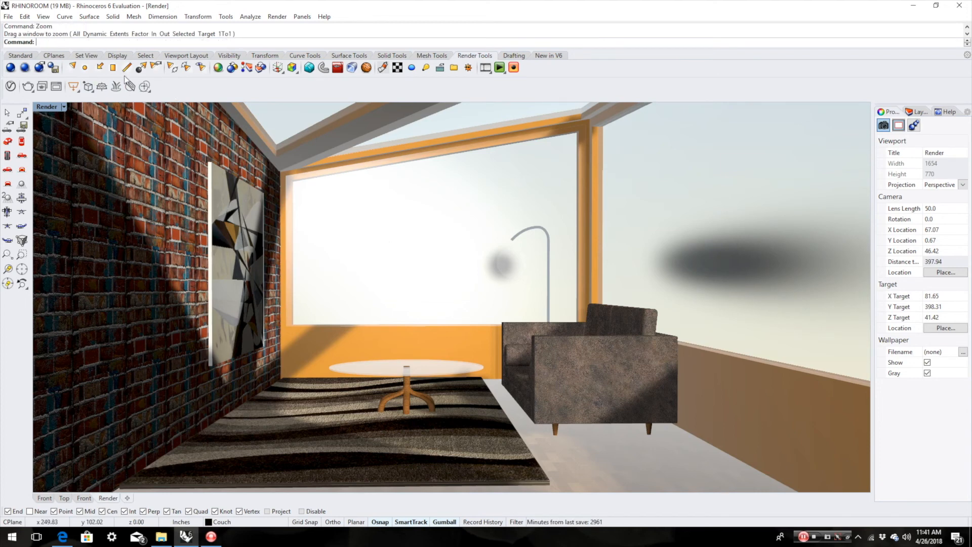
left_click(24, 56)
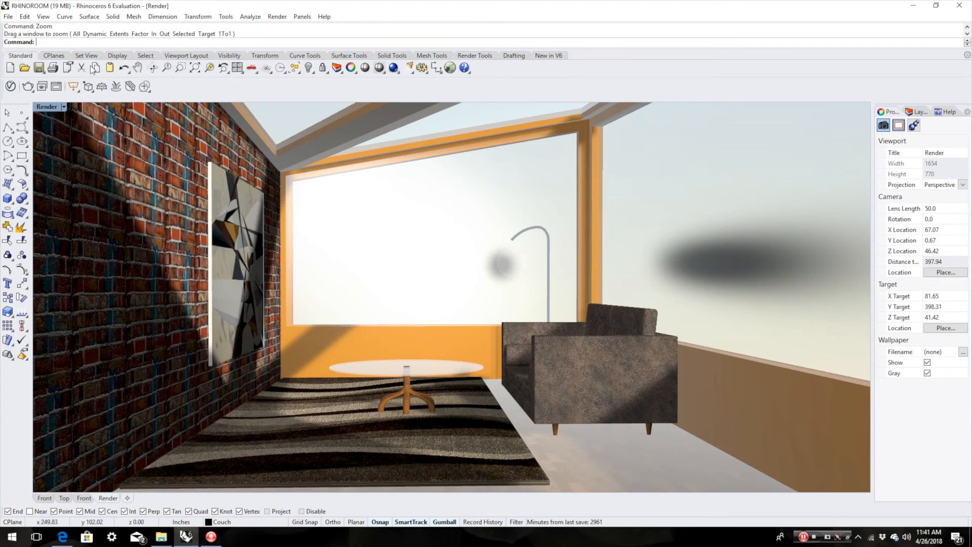
left_click(168, 70)
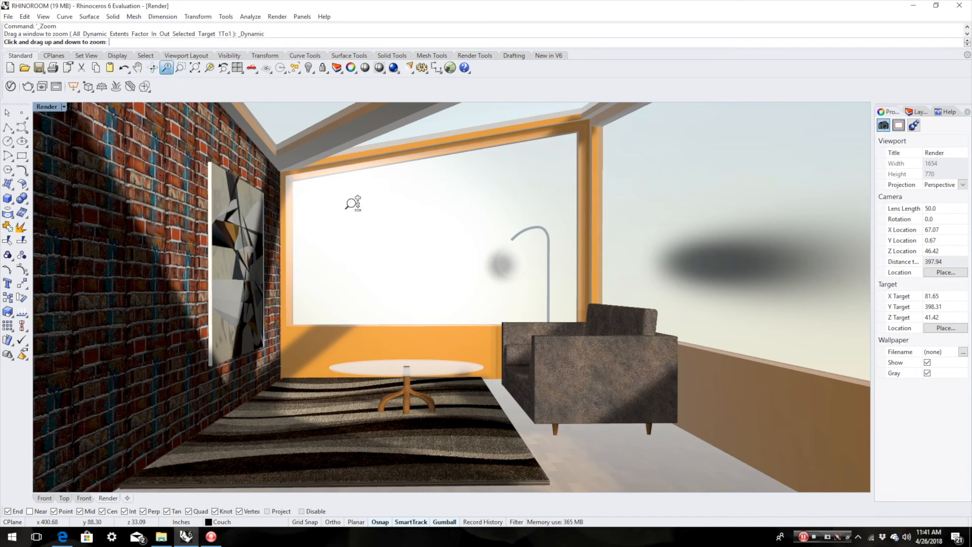
scroll(353, 203, "down", 1)
left_click_drag(353, 203, 327, 202)
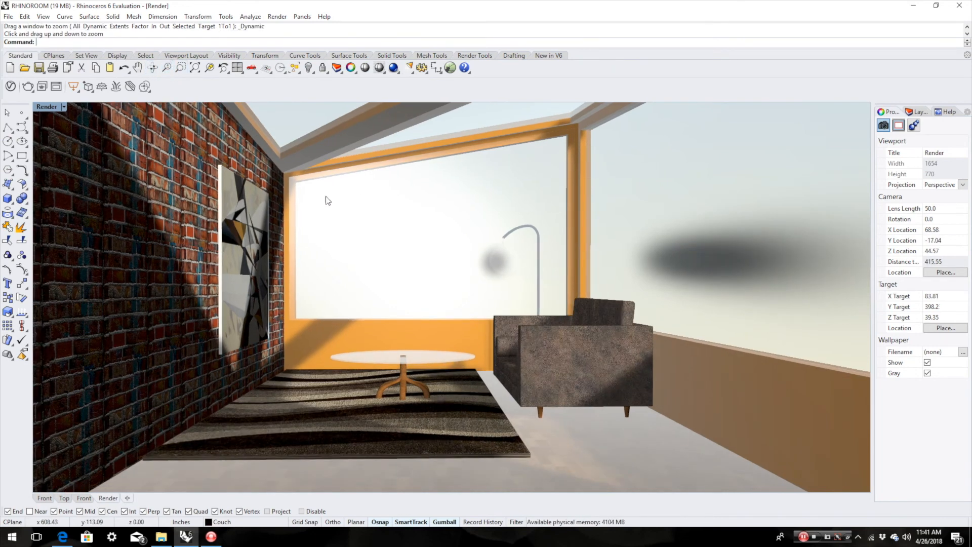
left_click(363, 220)
key("Escape")
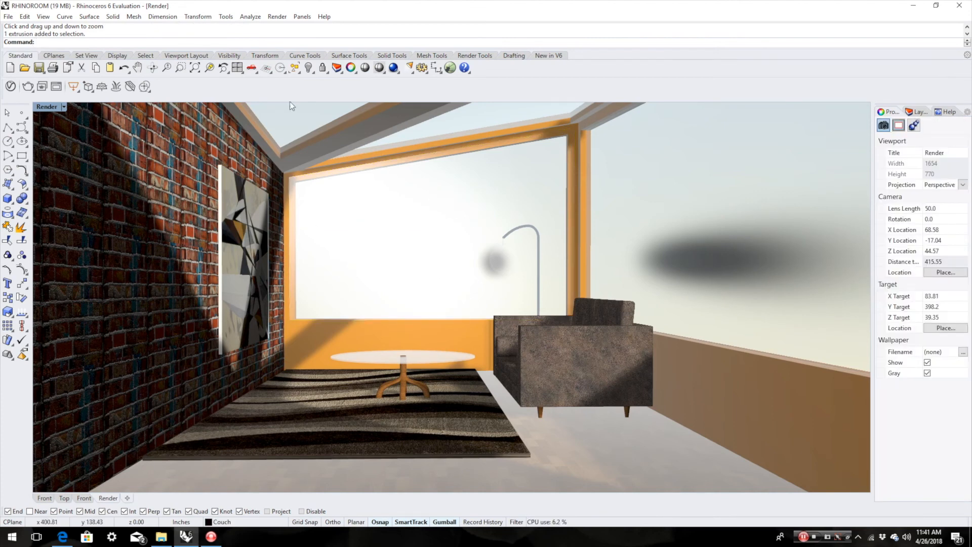
Render the zoomed-out room view again and close the render window
left_click(474, 55)
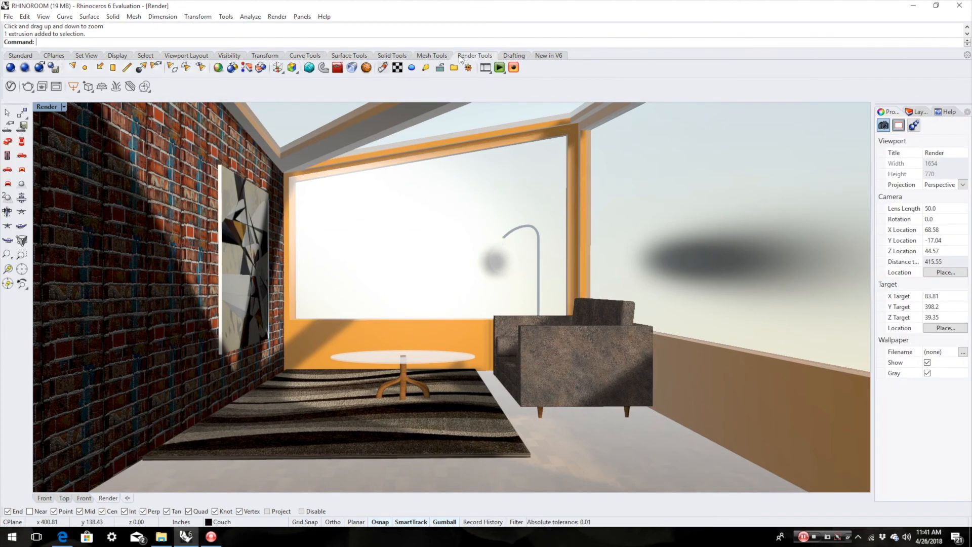
left_click(24, 68)
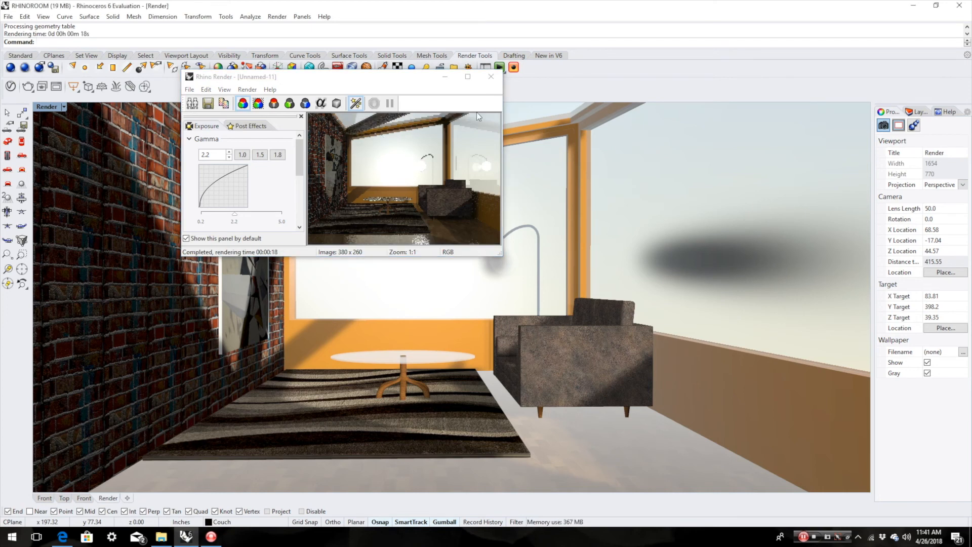
left_click(496, 77)
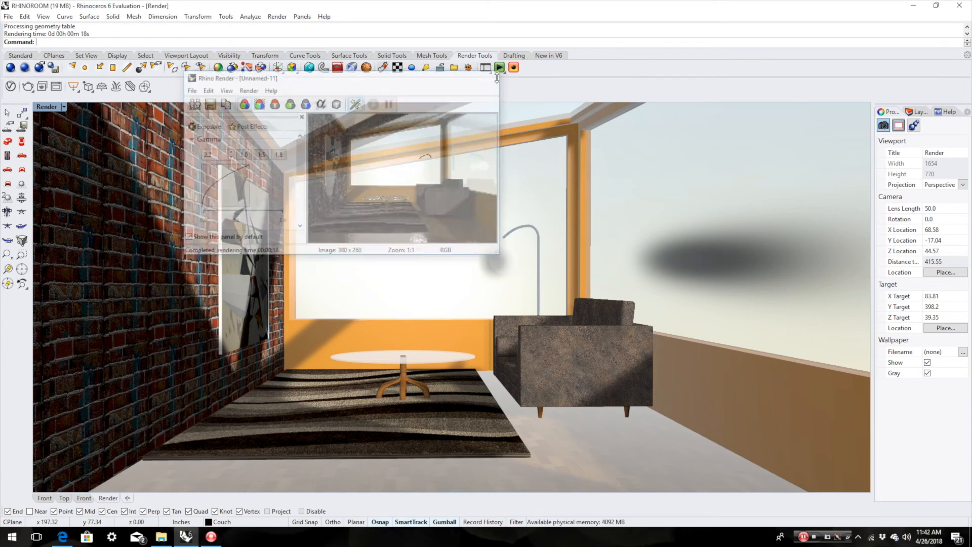
Adjust the Render viewport's camera to show more of the ceiling, run a test render and close the render window
right_click_drag(482, 234, 485, 215)
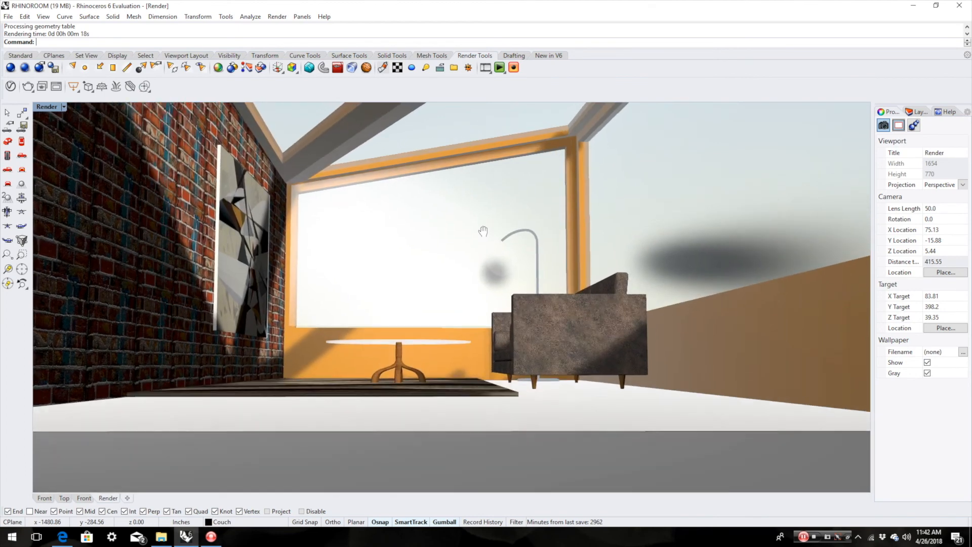
right_click_drag(483, 231, 478, 246, "shift")
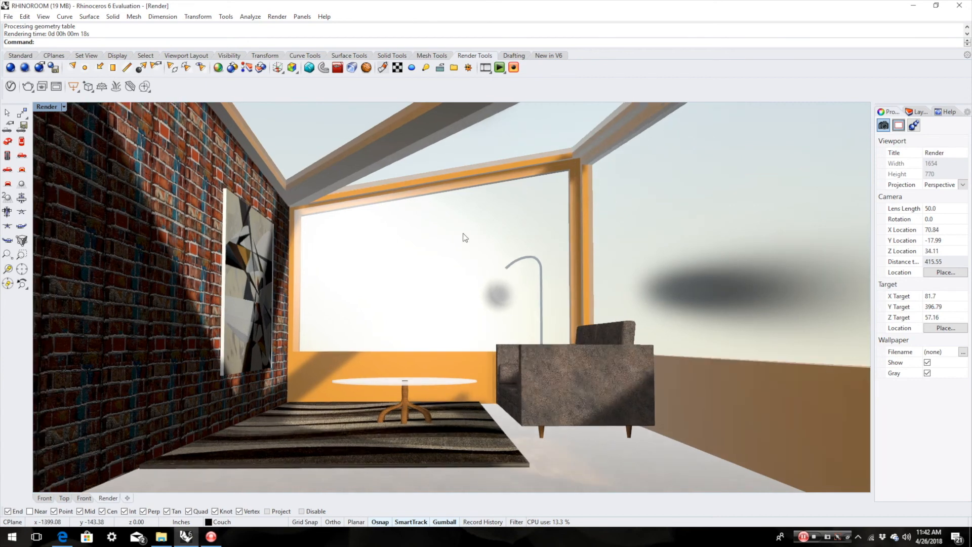
left_click(42, 87)
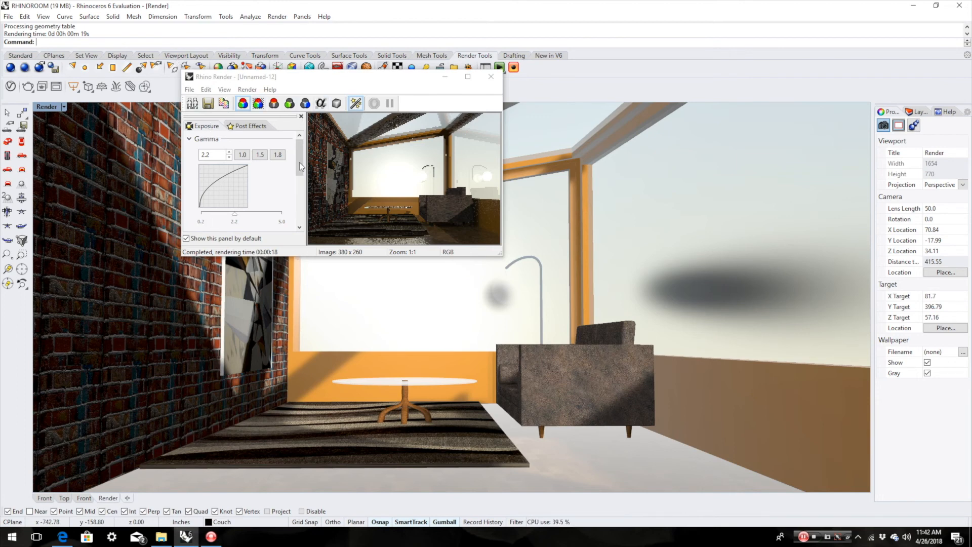
left_click(491, 77)
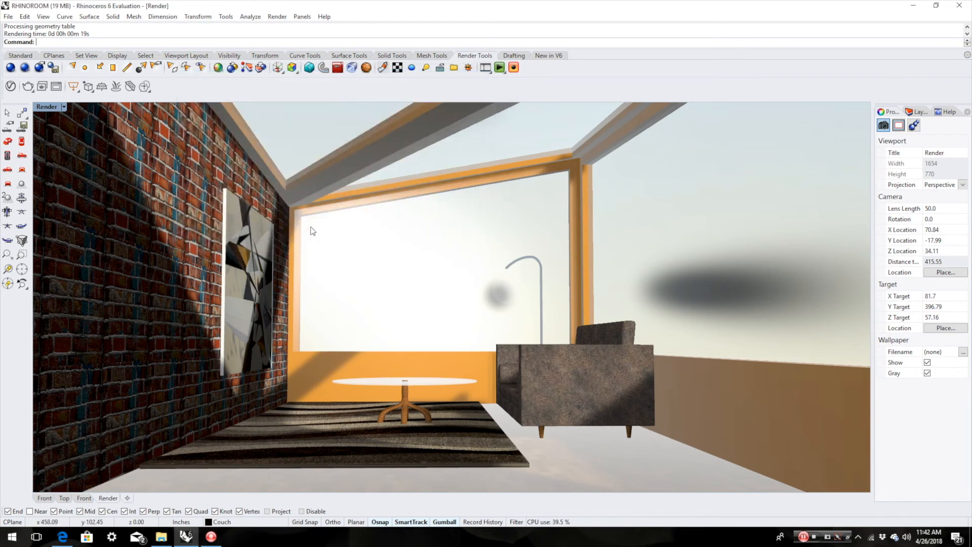
Open the render properties and set the render resolution to 150 DPI
left_click(273, 17)
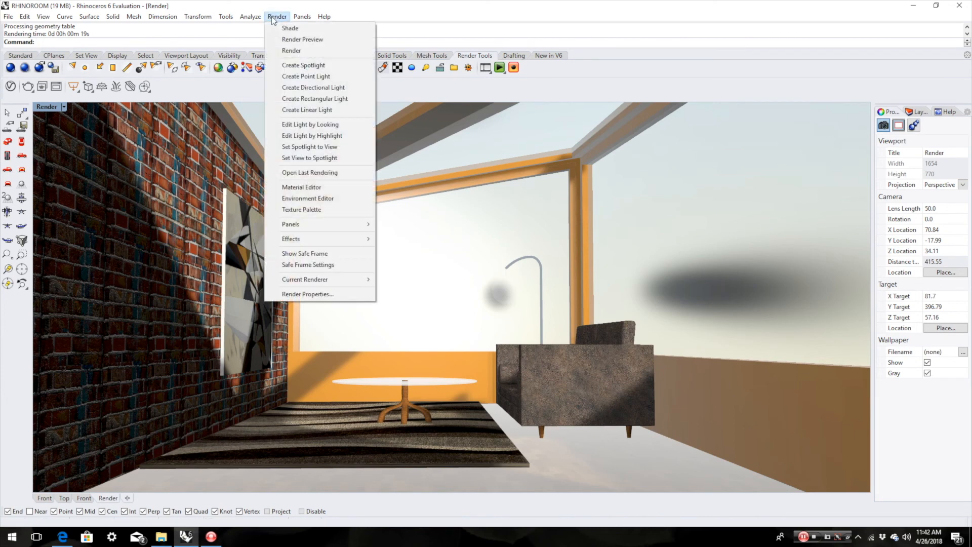
left_click(324, 294)
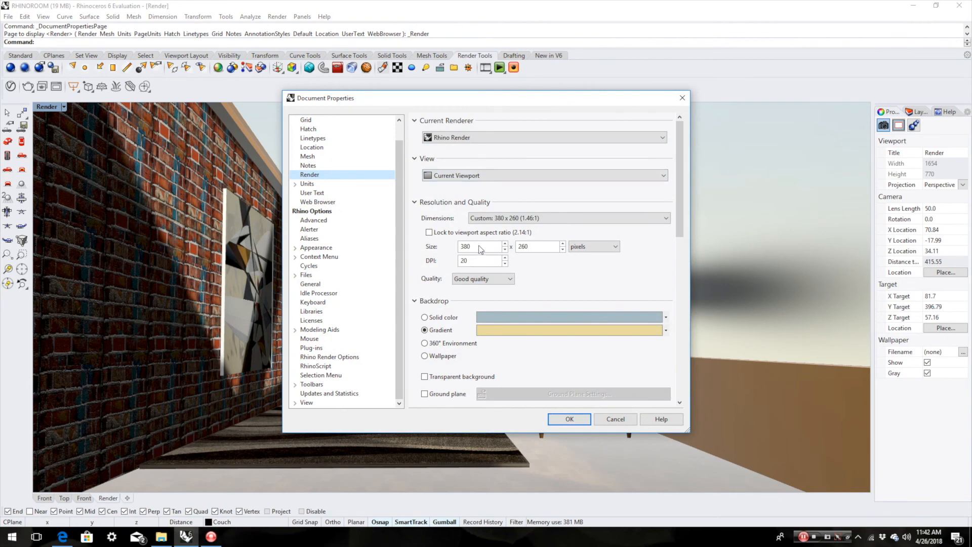
double_click(471, 263)
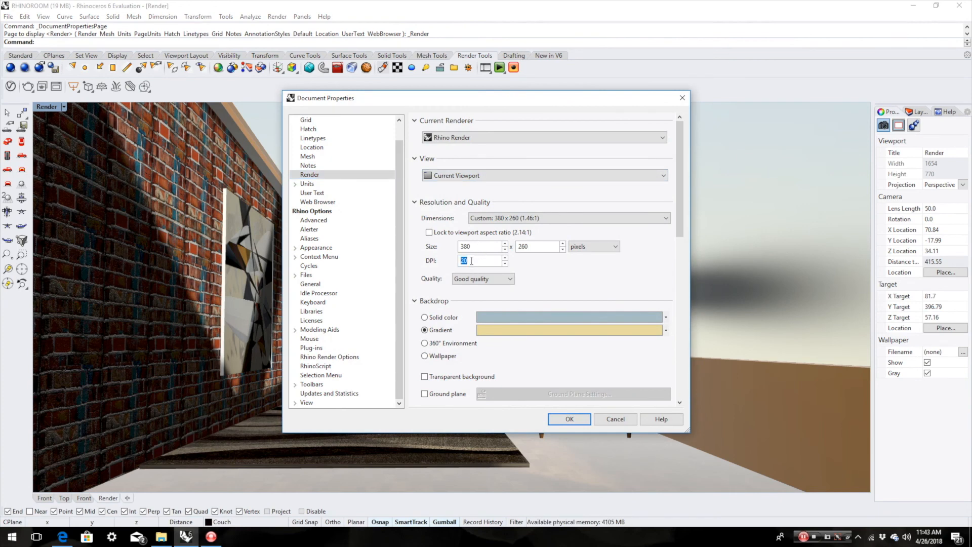
type("150")
Set the render size to 19 x 13 inches and accept the document properties
double_click(472, 247)
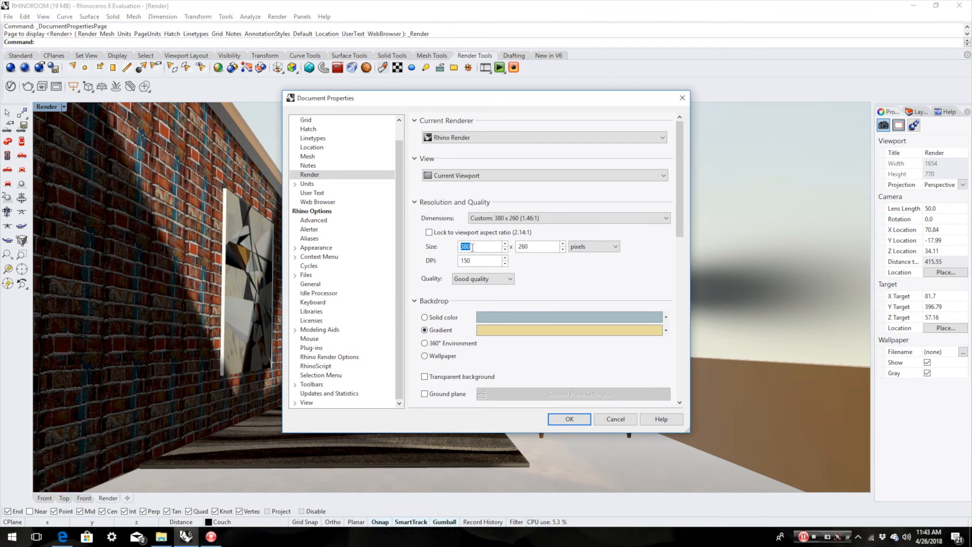
type("1")
left_click(587, 247)
left_click(588, 262)
double_click(484, 248)
type("19")
double_click(533, 247)
type("1")
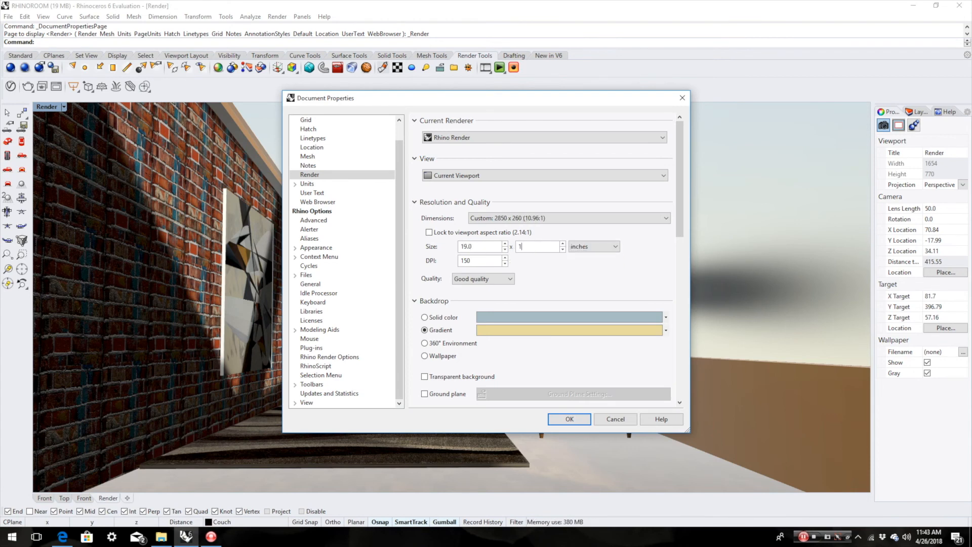
left_click(472, 261)
double_click(489, 261)
left_click(482, 261)
left_click(572, 419)
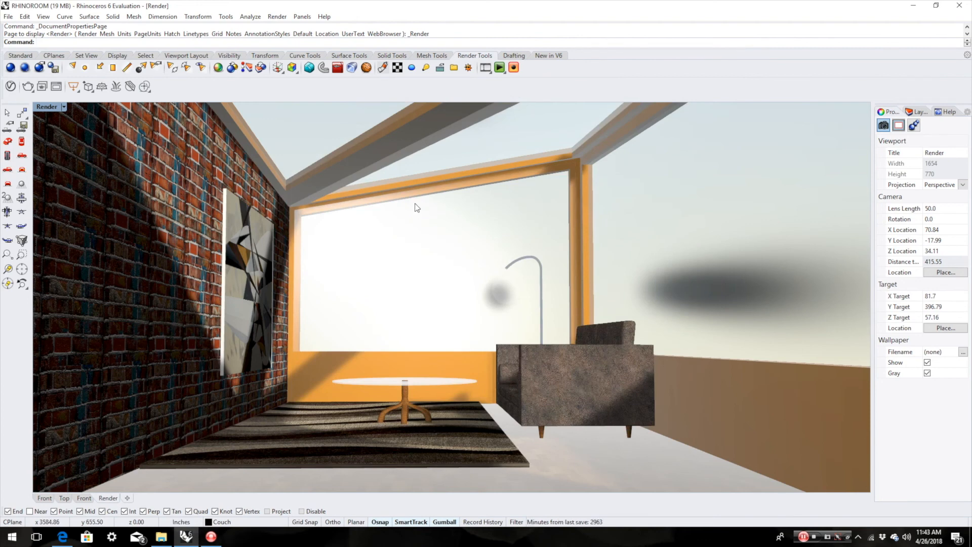
Render the final room view and save it to the Desktop as a JPEG named with the p7_ prefix and the author's name
left_click(10, 69)
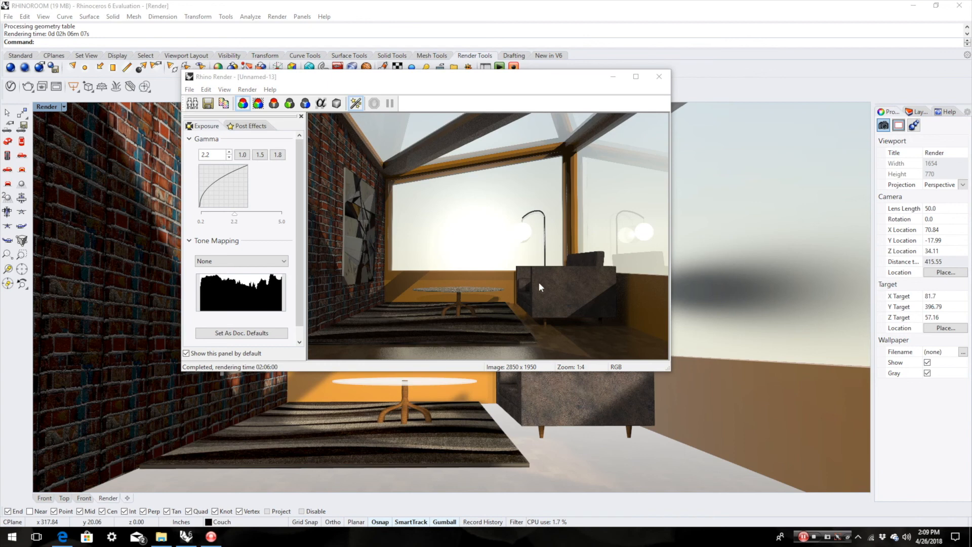
left_click_drag(537, 93, 598, 110)
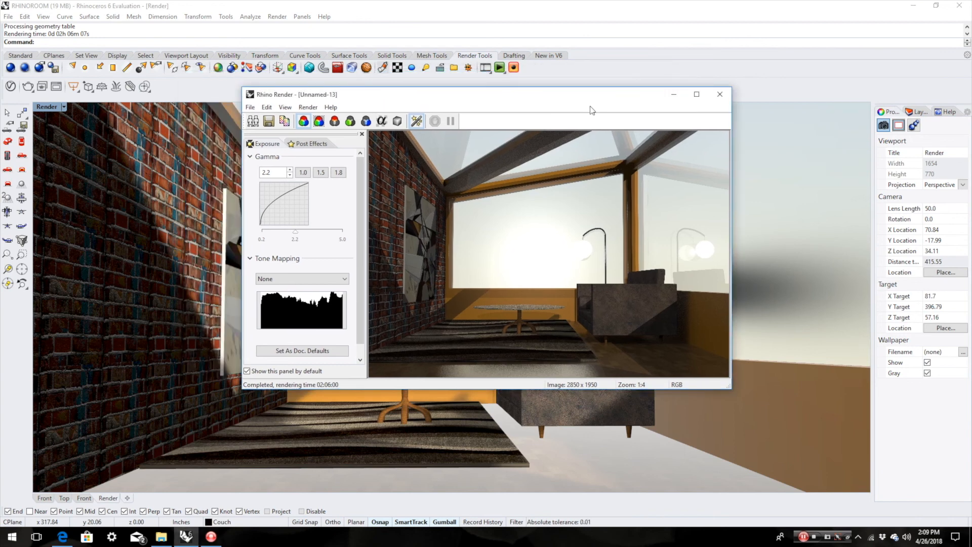
left_click(269, 121)
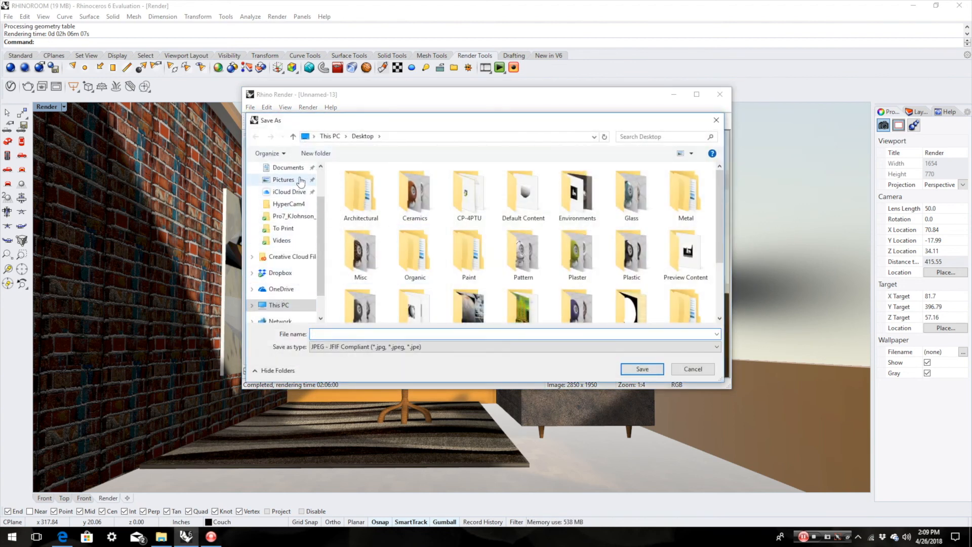
scroll(291, 243, "down", 3)
scroll(292, 238, "up", 5)
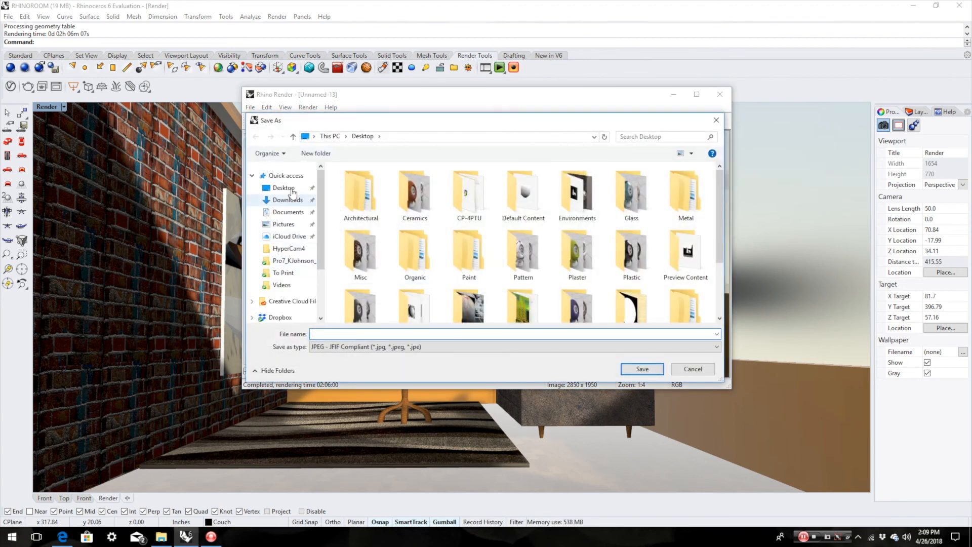
left_click(284, 188)
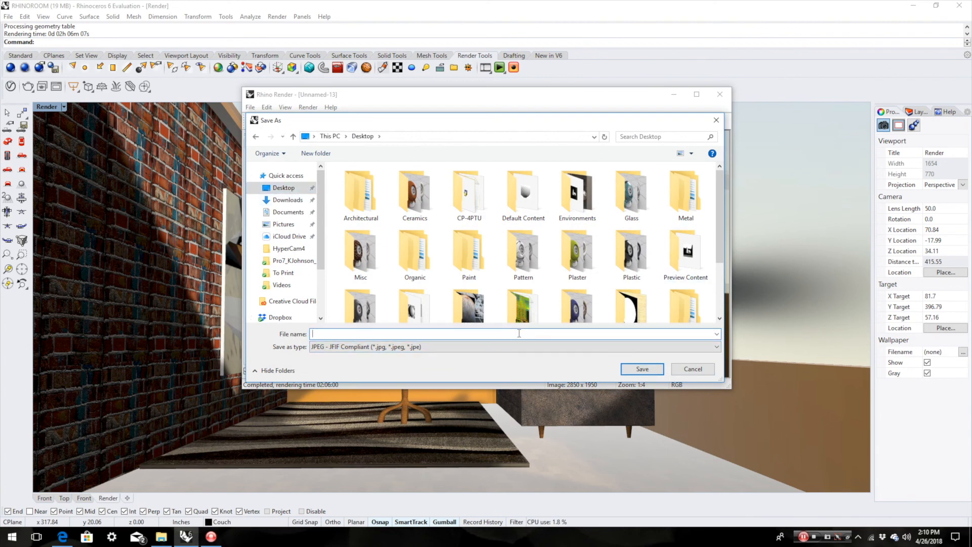
left_click(519, 334)
type("p")
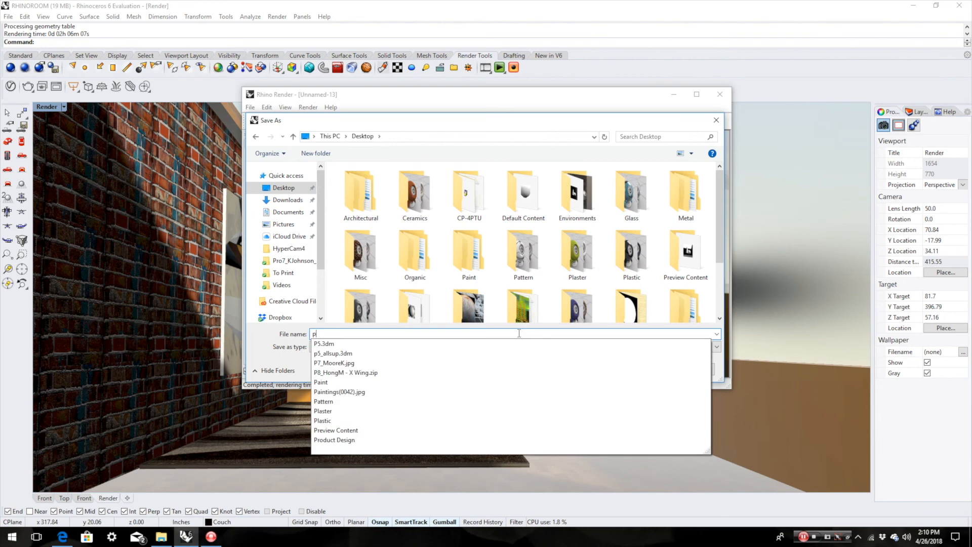
type("7_Moorek")
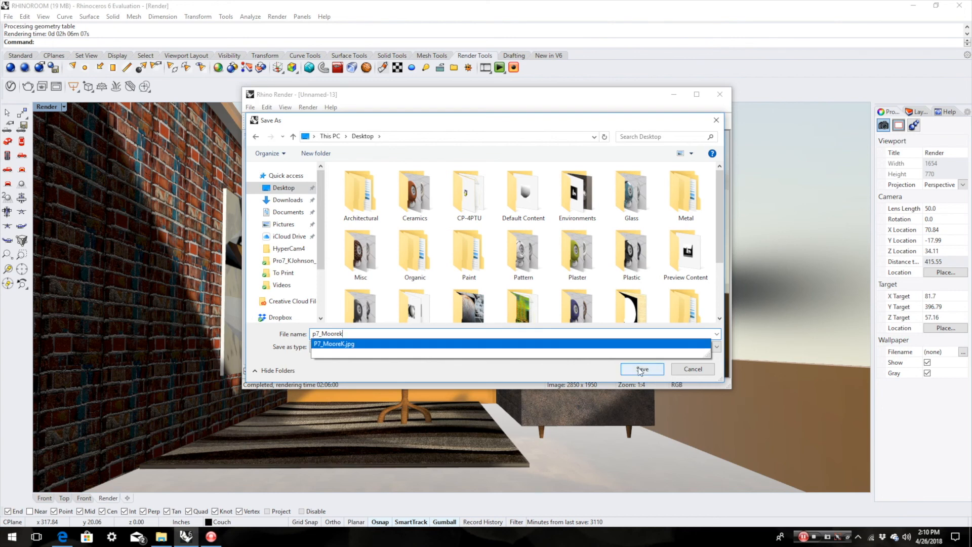
type("a")
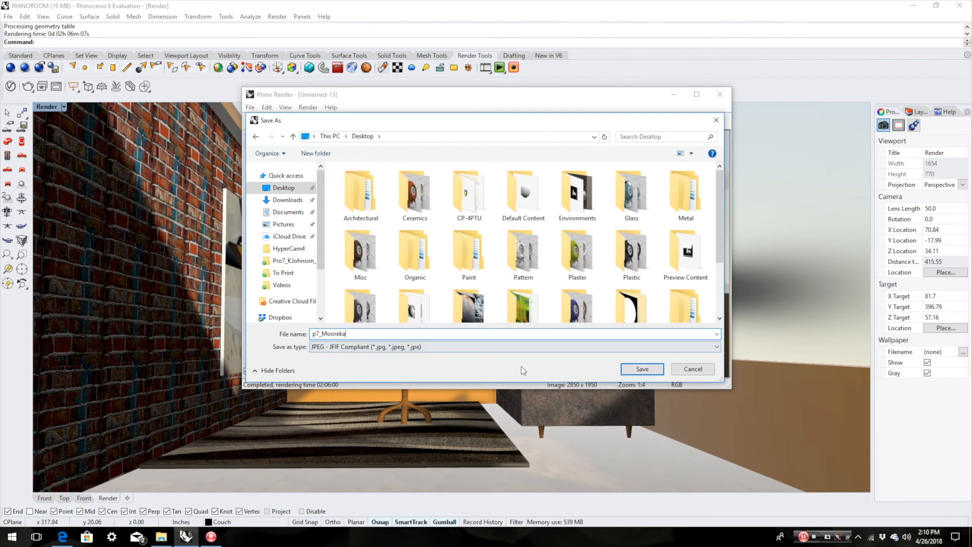
left_click(642, 369)
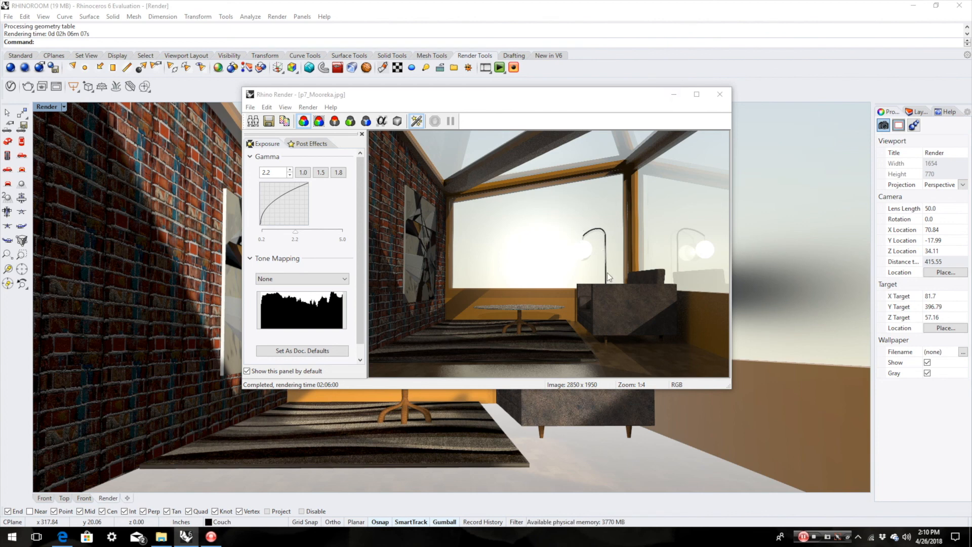
Maximize the render window and try the gamma presets 1.0, 1.5 and 1.8 on the rendered image
left_click(697, 95)
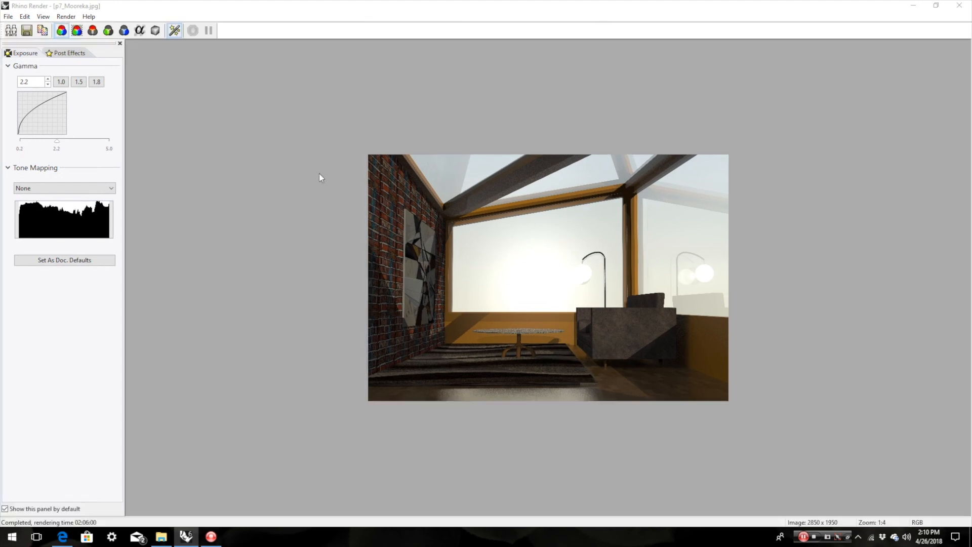
left_click(60, 82)
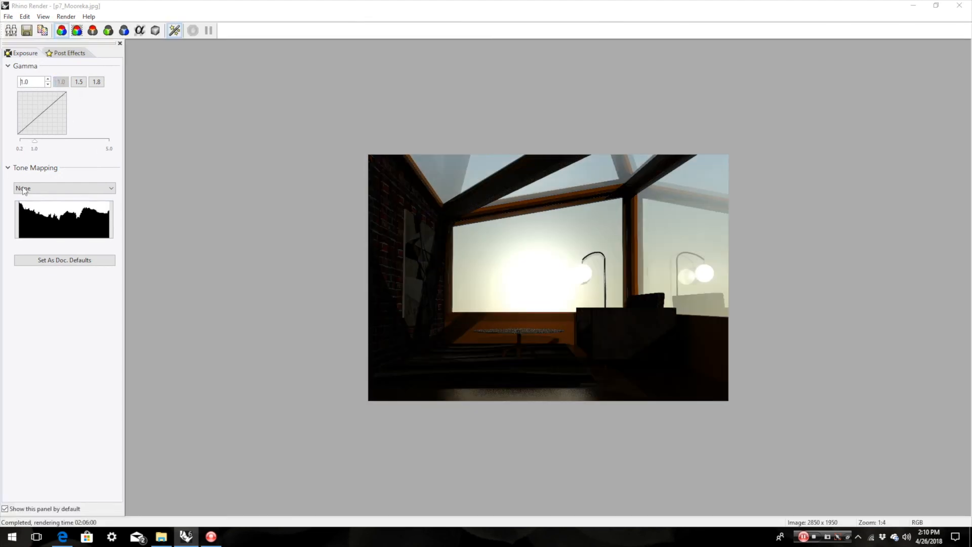
left_click(83, 83)
left_click(97, 83)
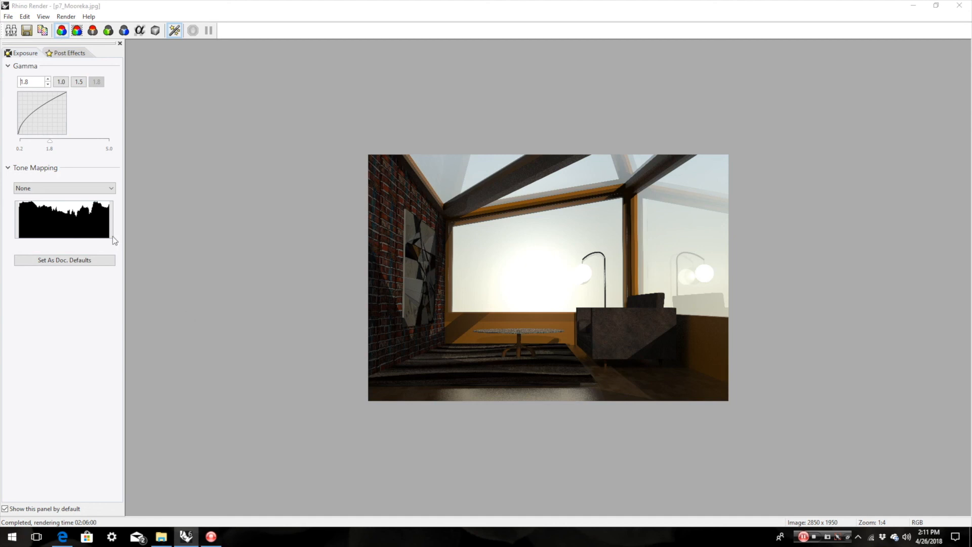
Look through the available post effects and the Glow effect's properties, leaving the effects off
left_click(76, 53)
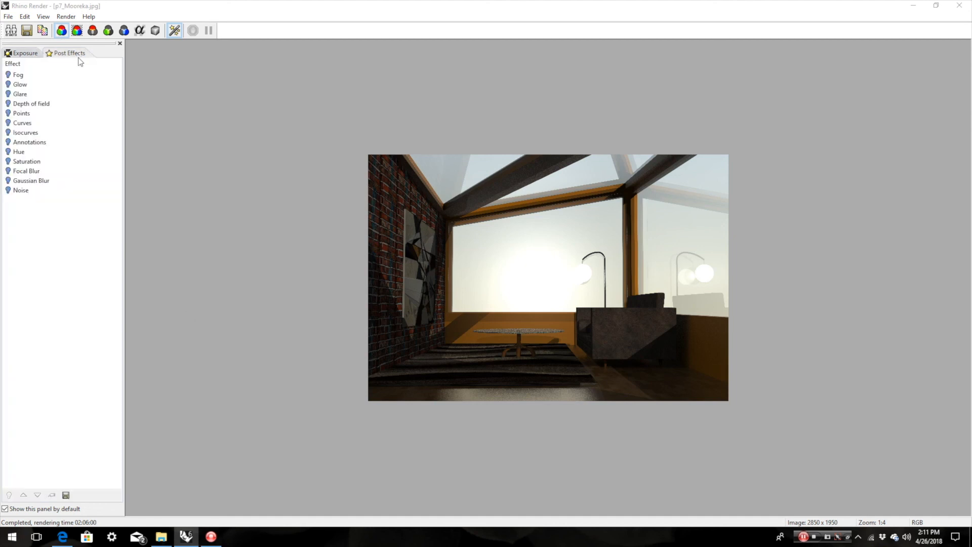
left_click(20, 76)
left_click(18, 84)
double_click(17, 86)
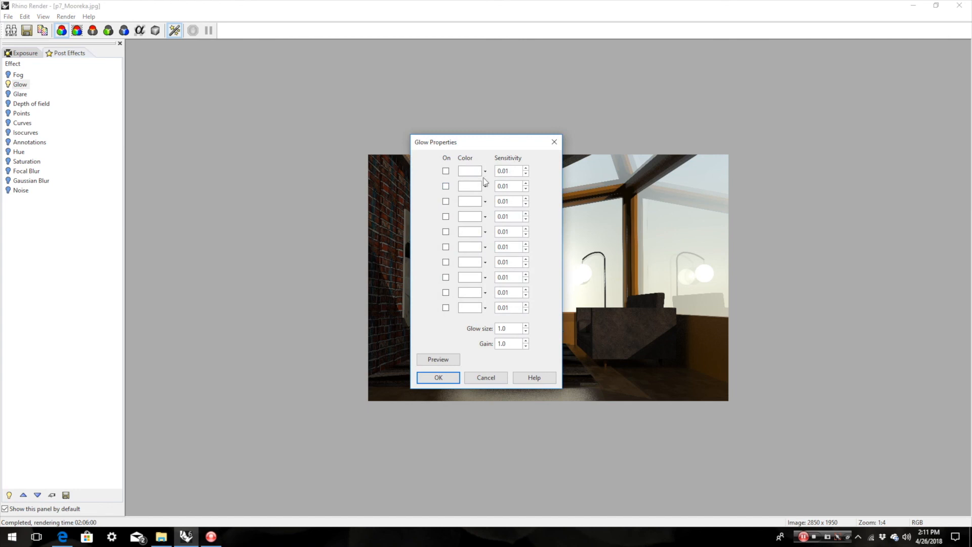
left_click(486, 378)
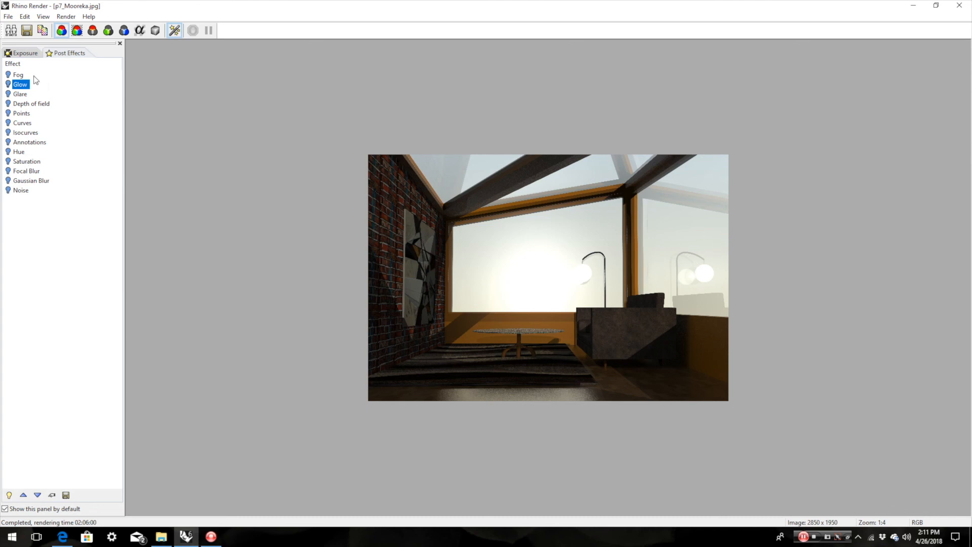
Raise the rendered image's gamma to about 2.4 and close the render window
left_click(25, 54)
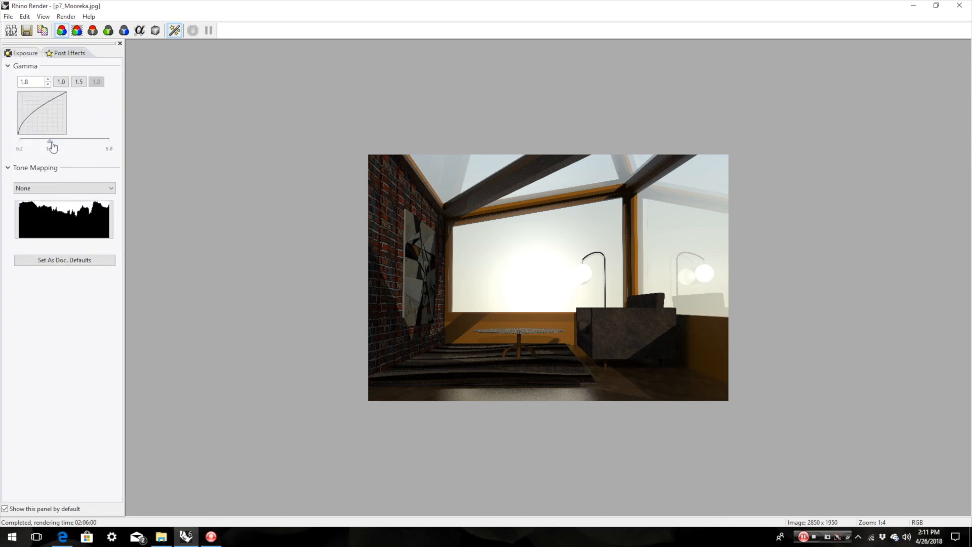
left_click_drag(50, 142, 63, 146)
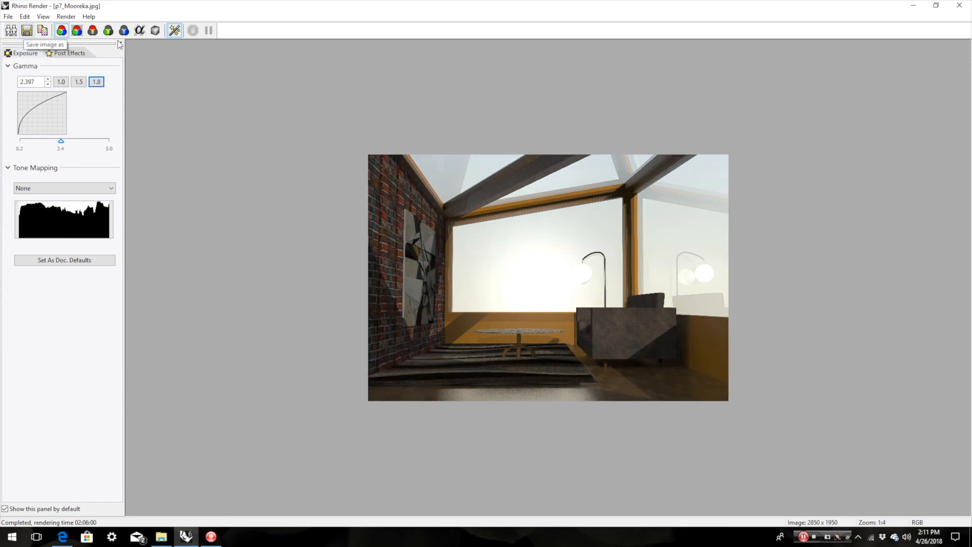
left_click(960, 6)
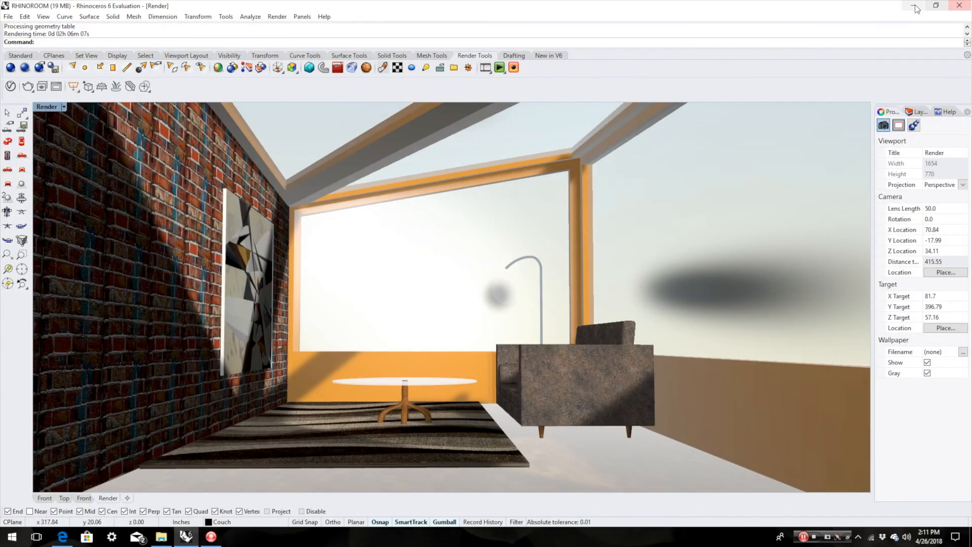
Minimize Rhino, open the saved p7 render from the desktop in Photos to inspect it, then close the viewer
left_click(913, 6)
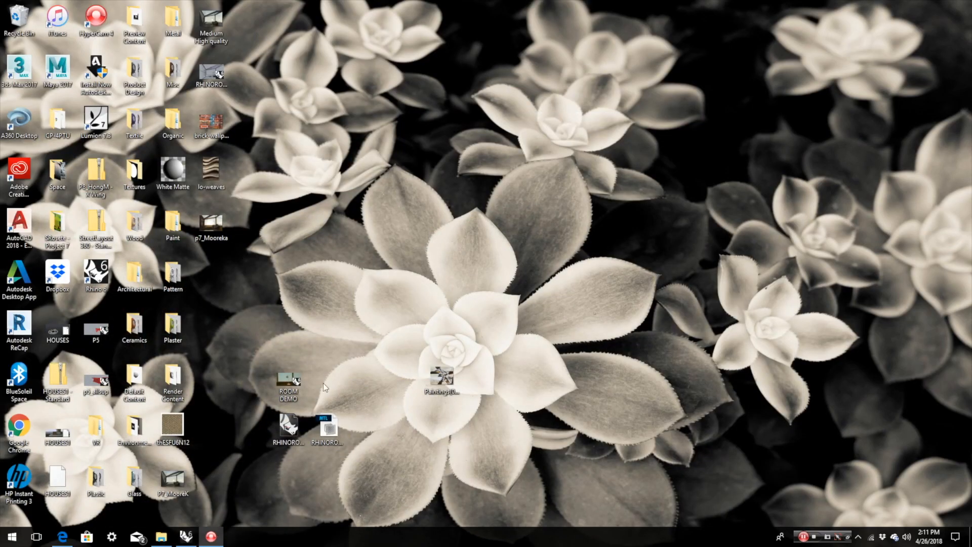
double_click(220, 223)
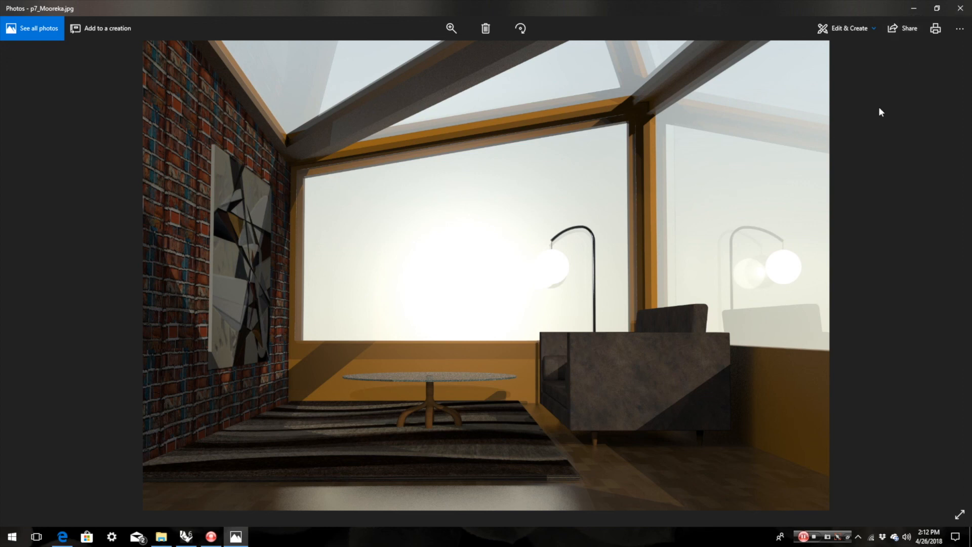
left_click(959, 11)
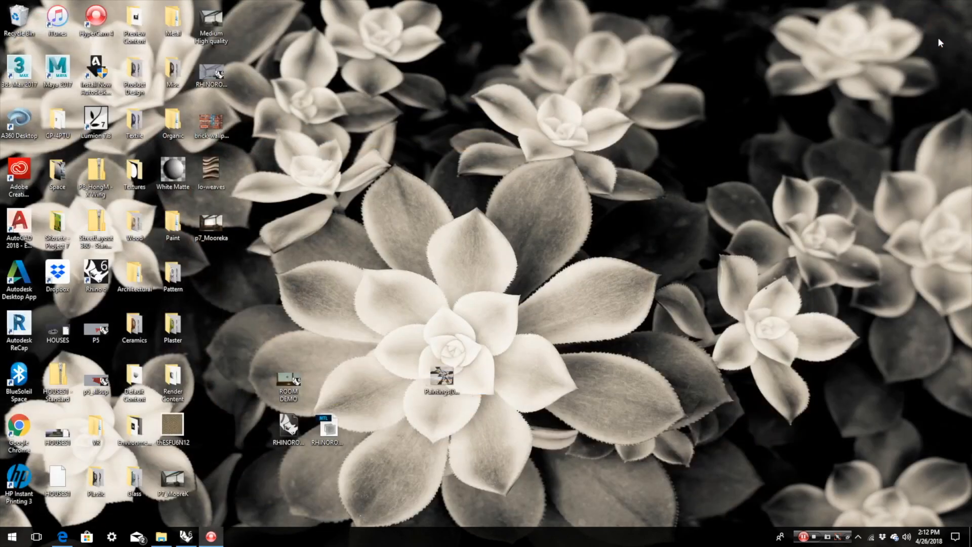